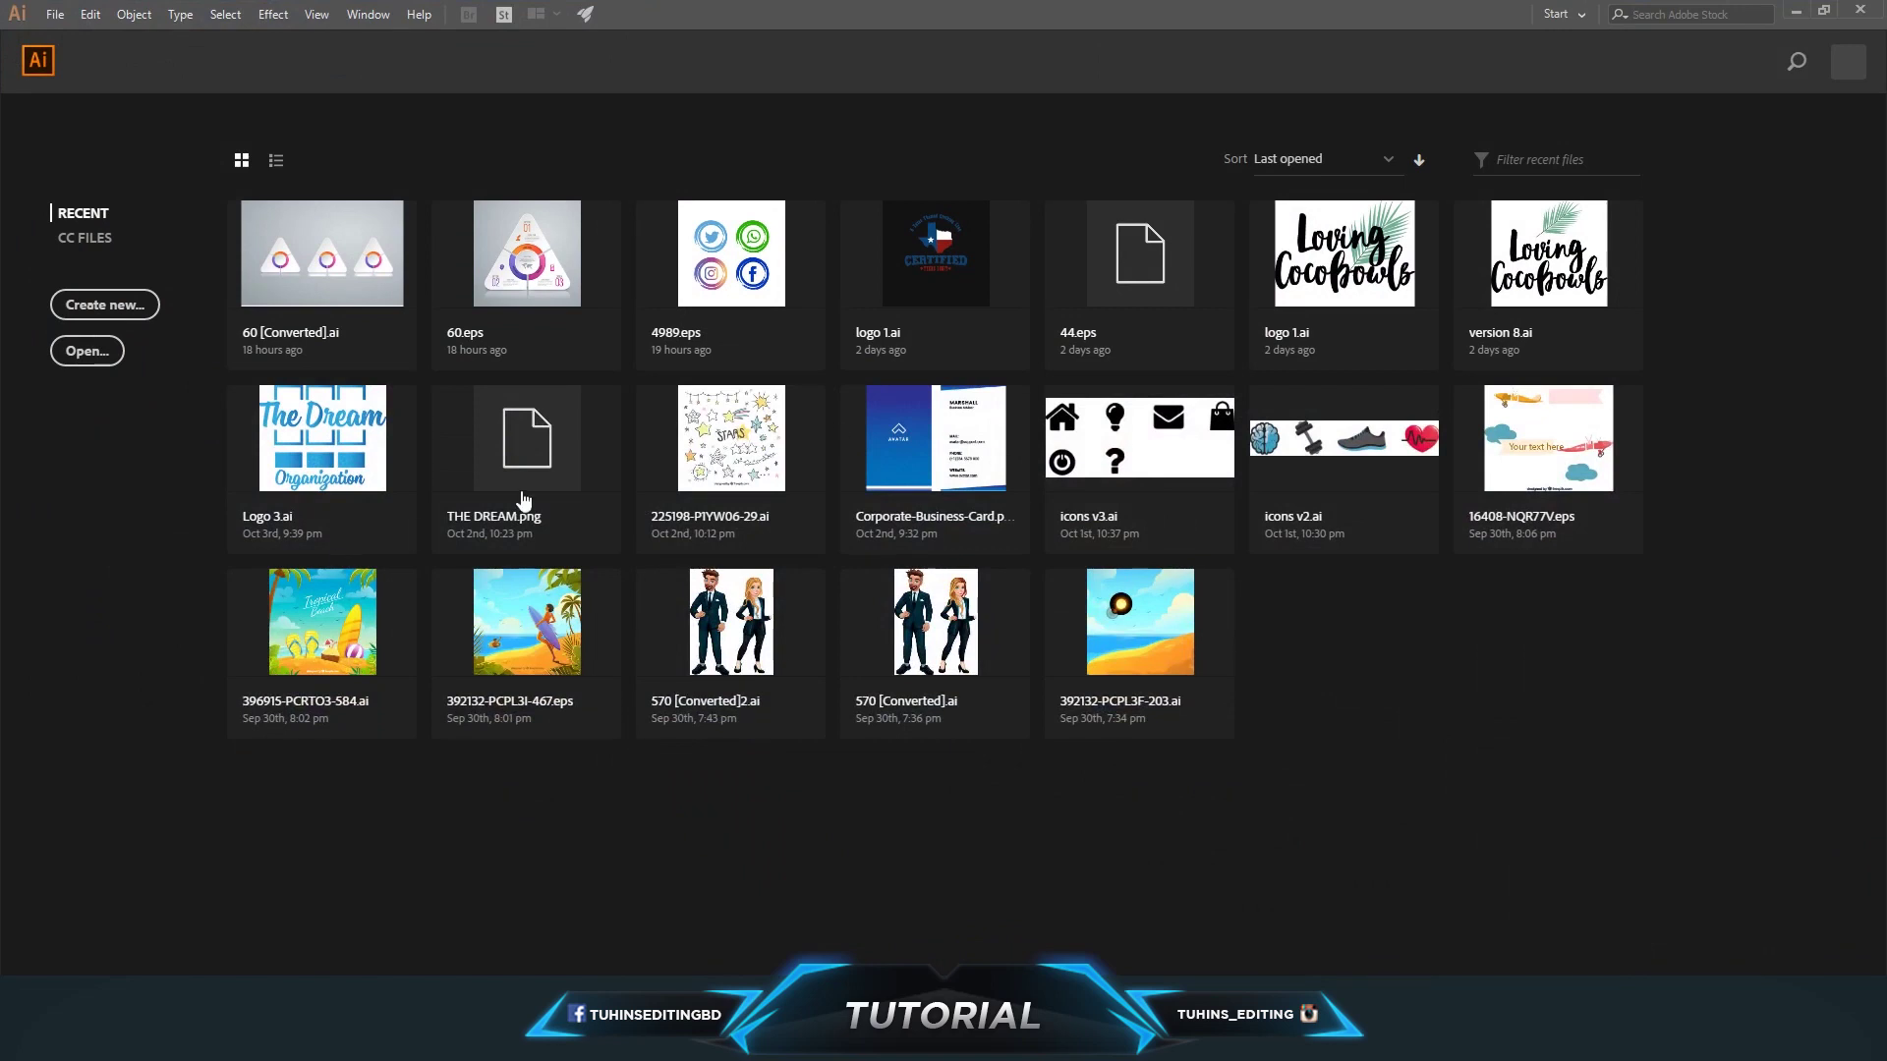
- Create a new 1920 × 1920 px document named 'Circular Logo'
click(46, 16)
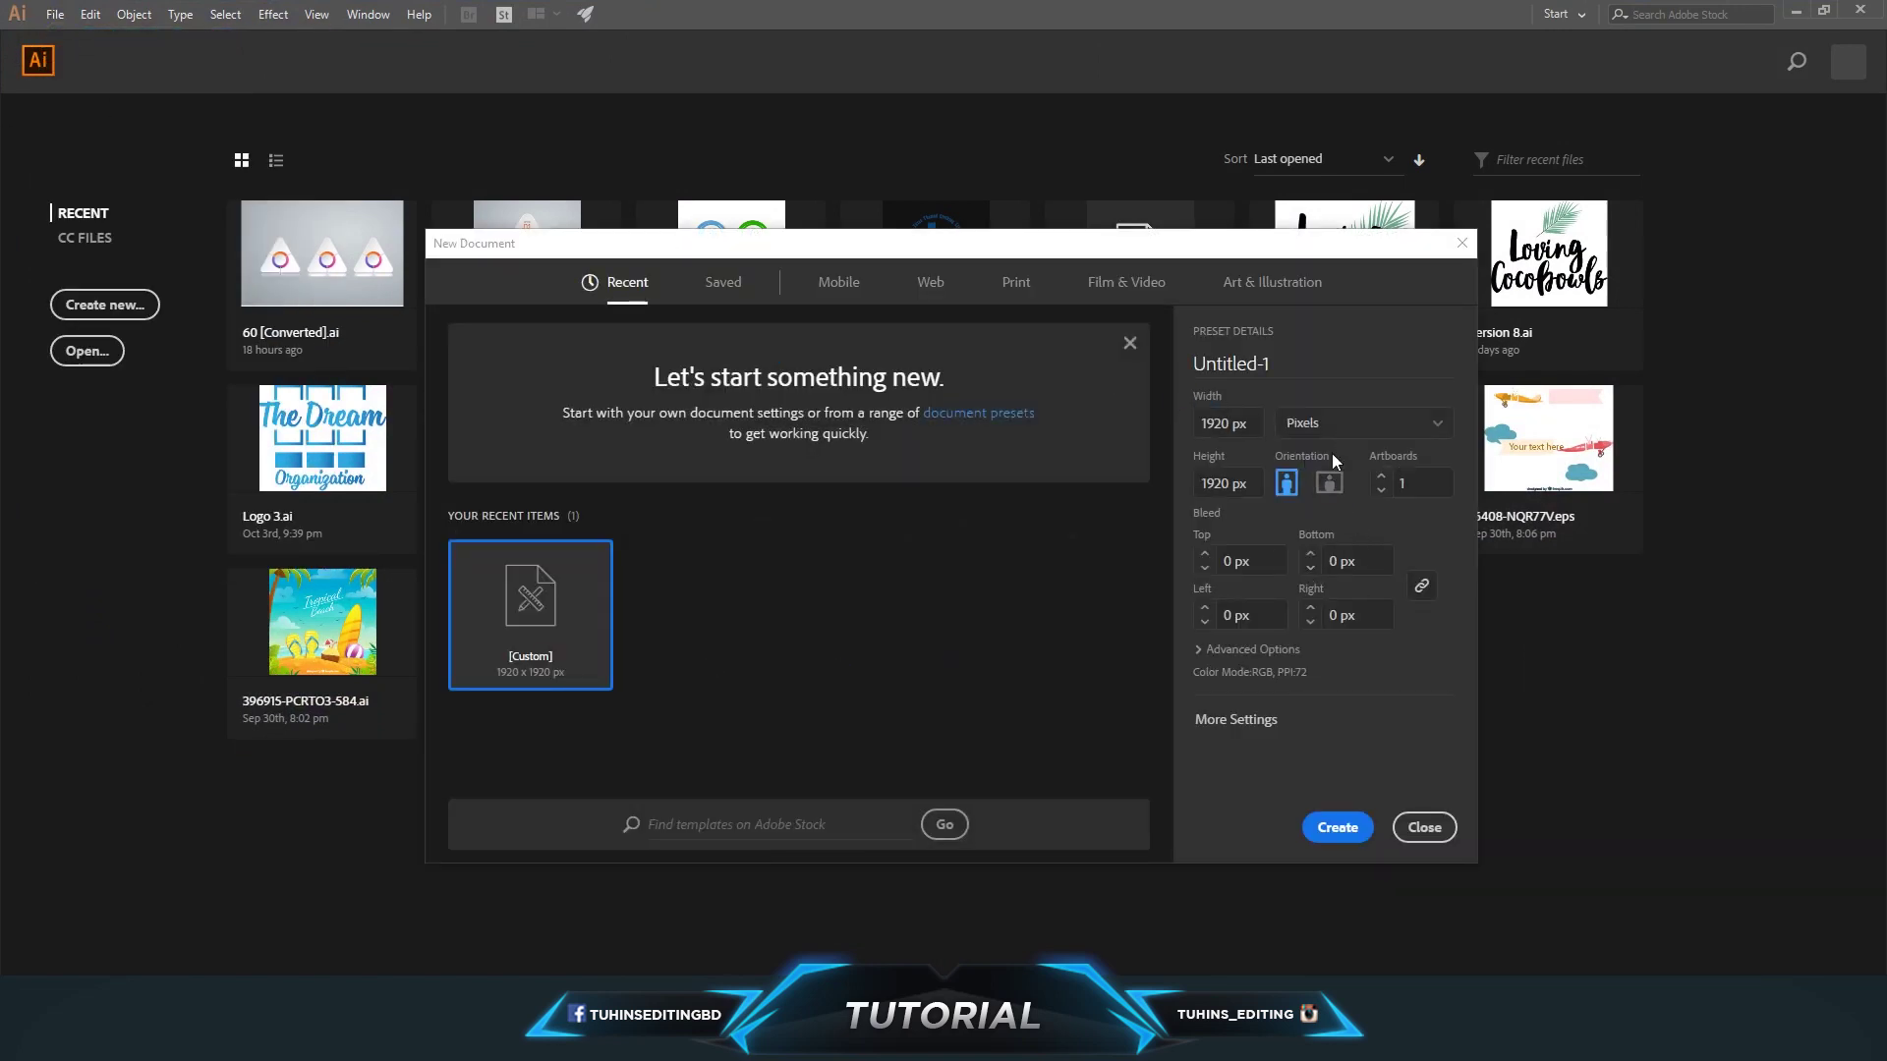
drag(1286, 371, 1176, 364)
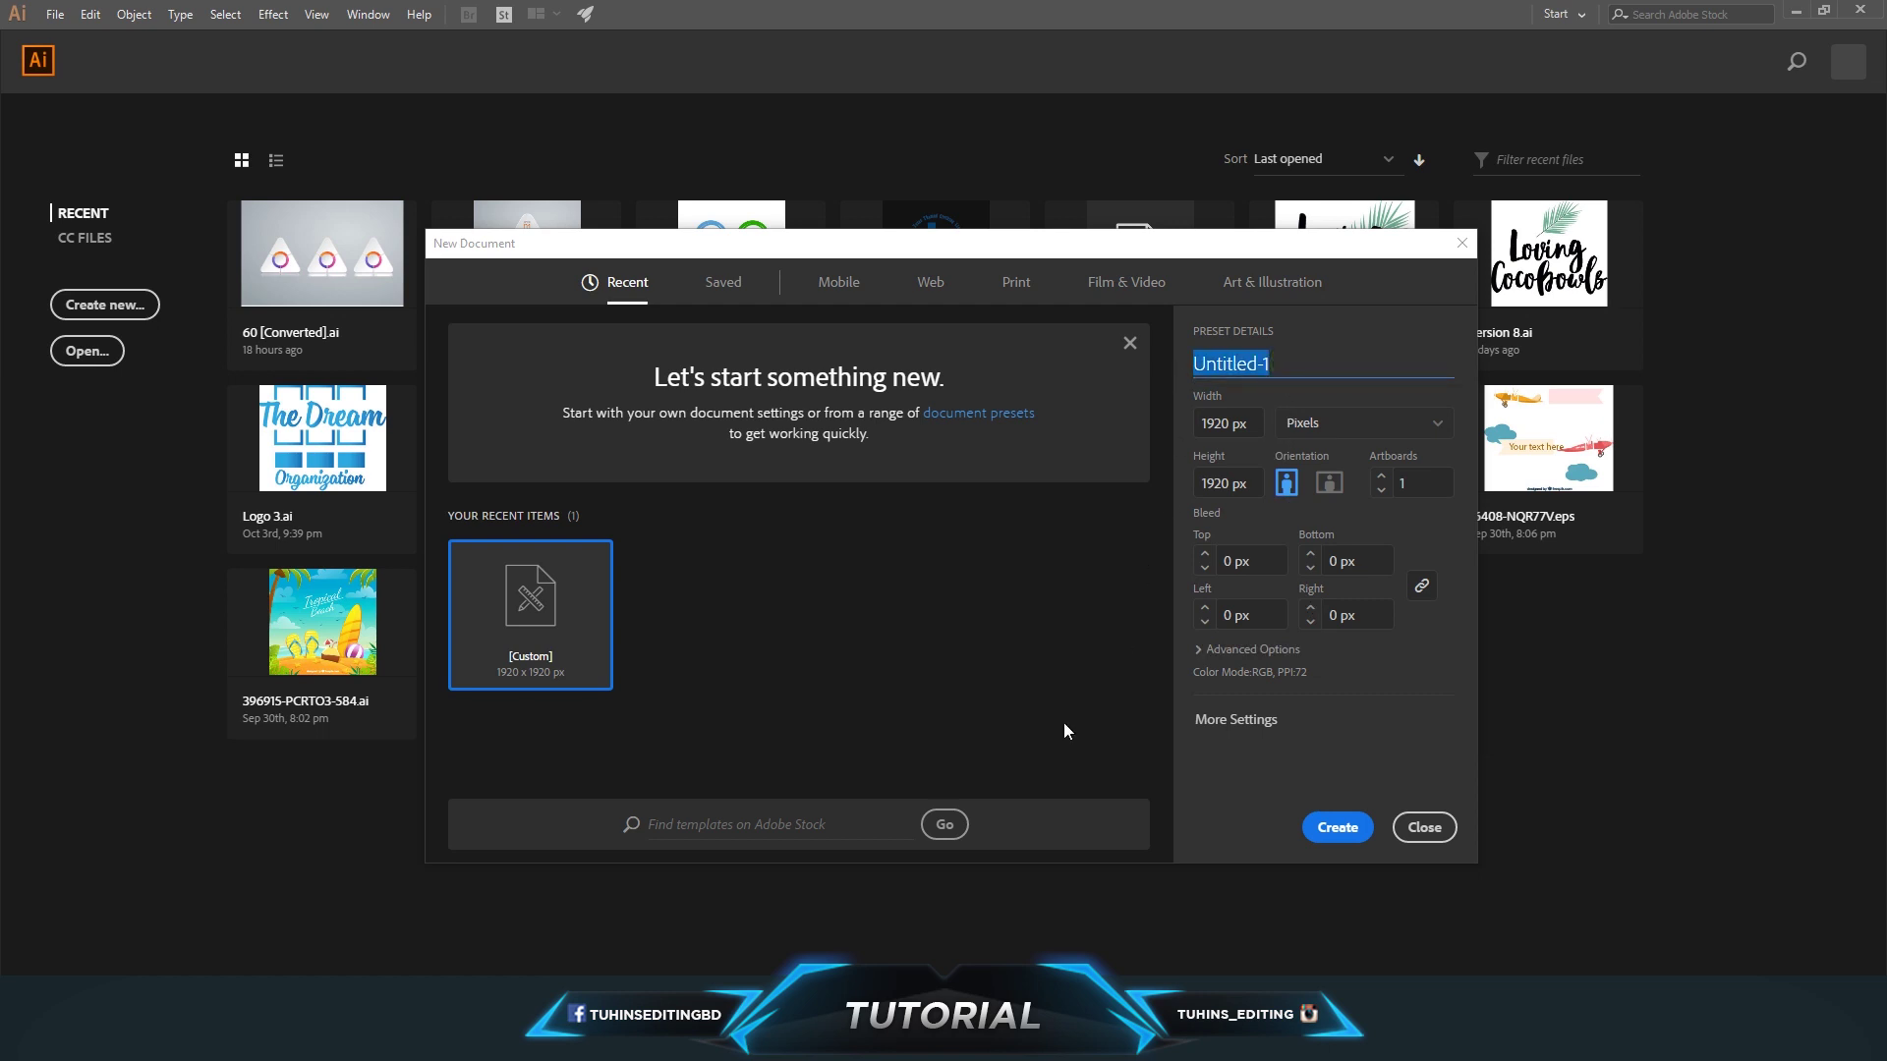
text(Cl)
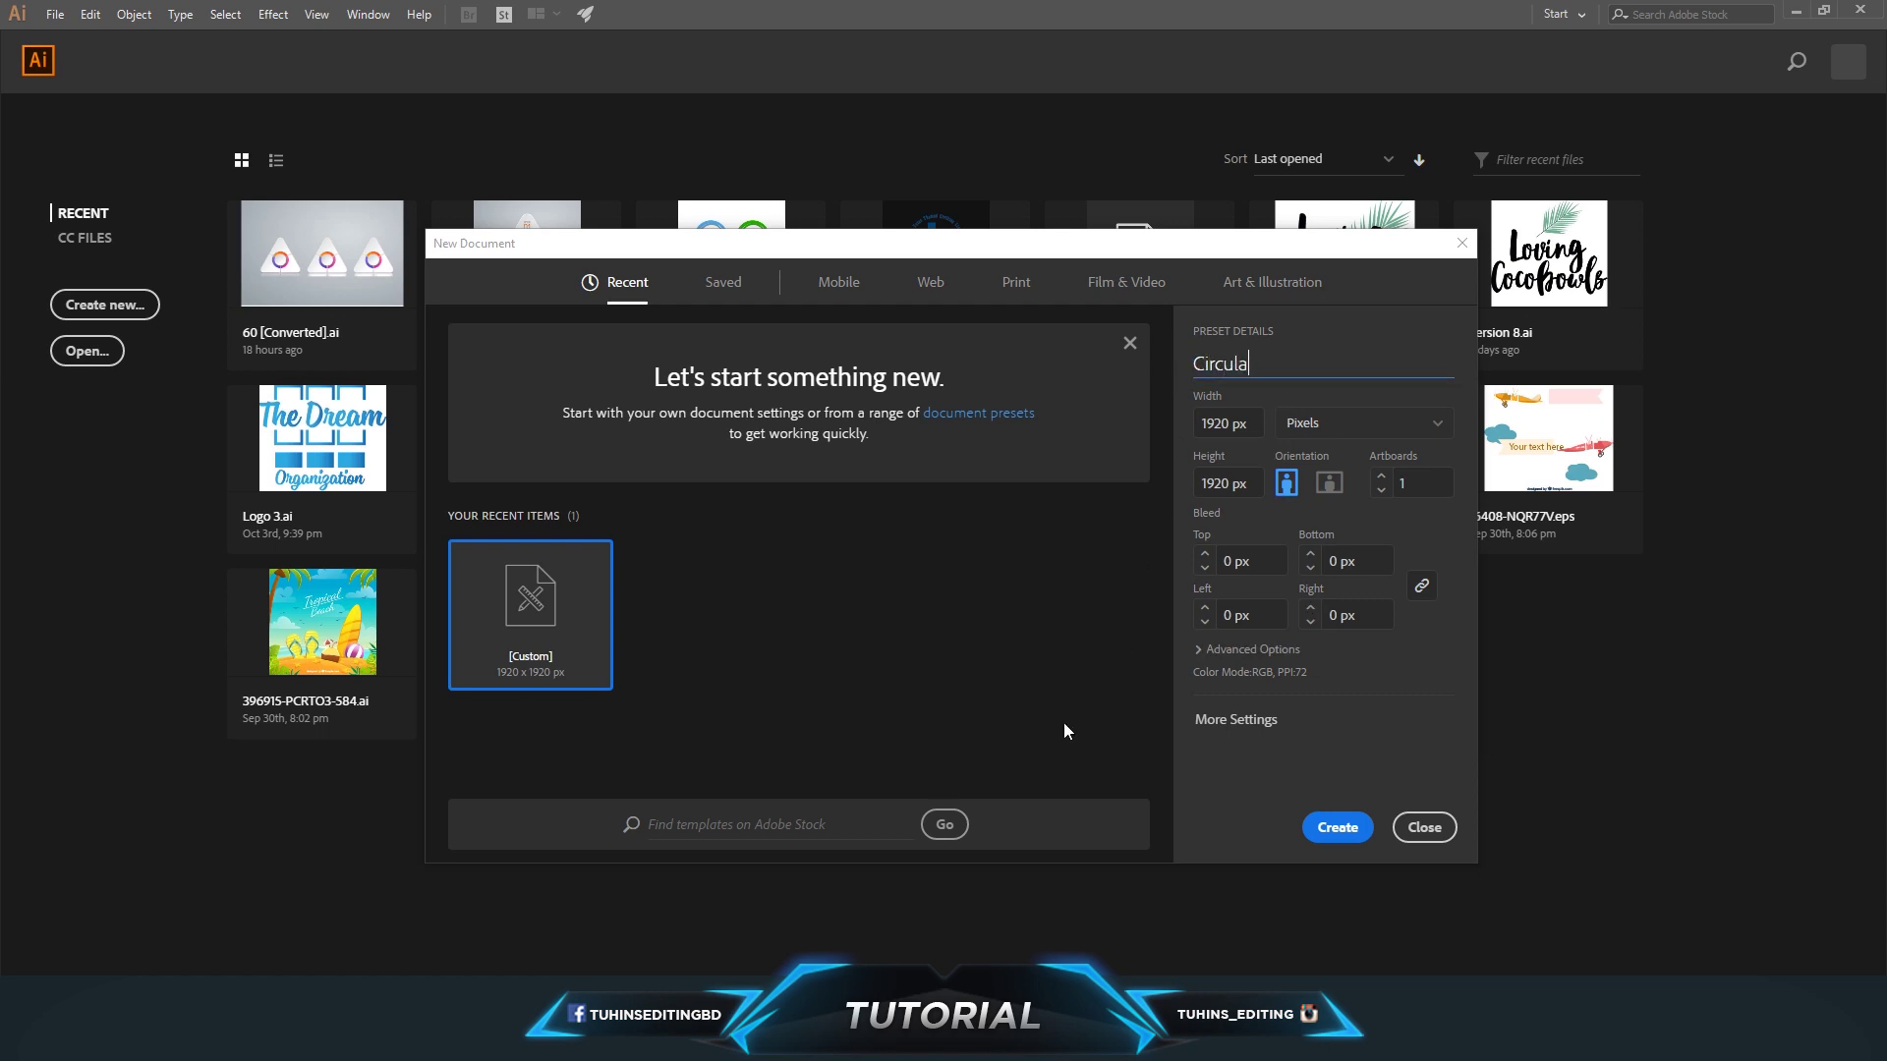
click(1320, 828)
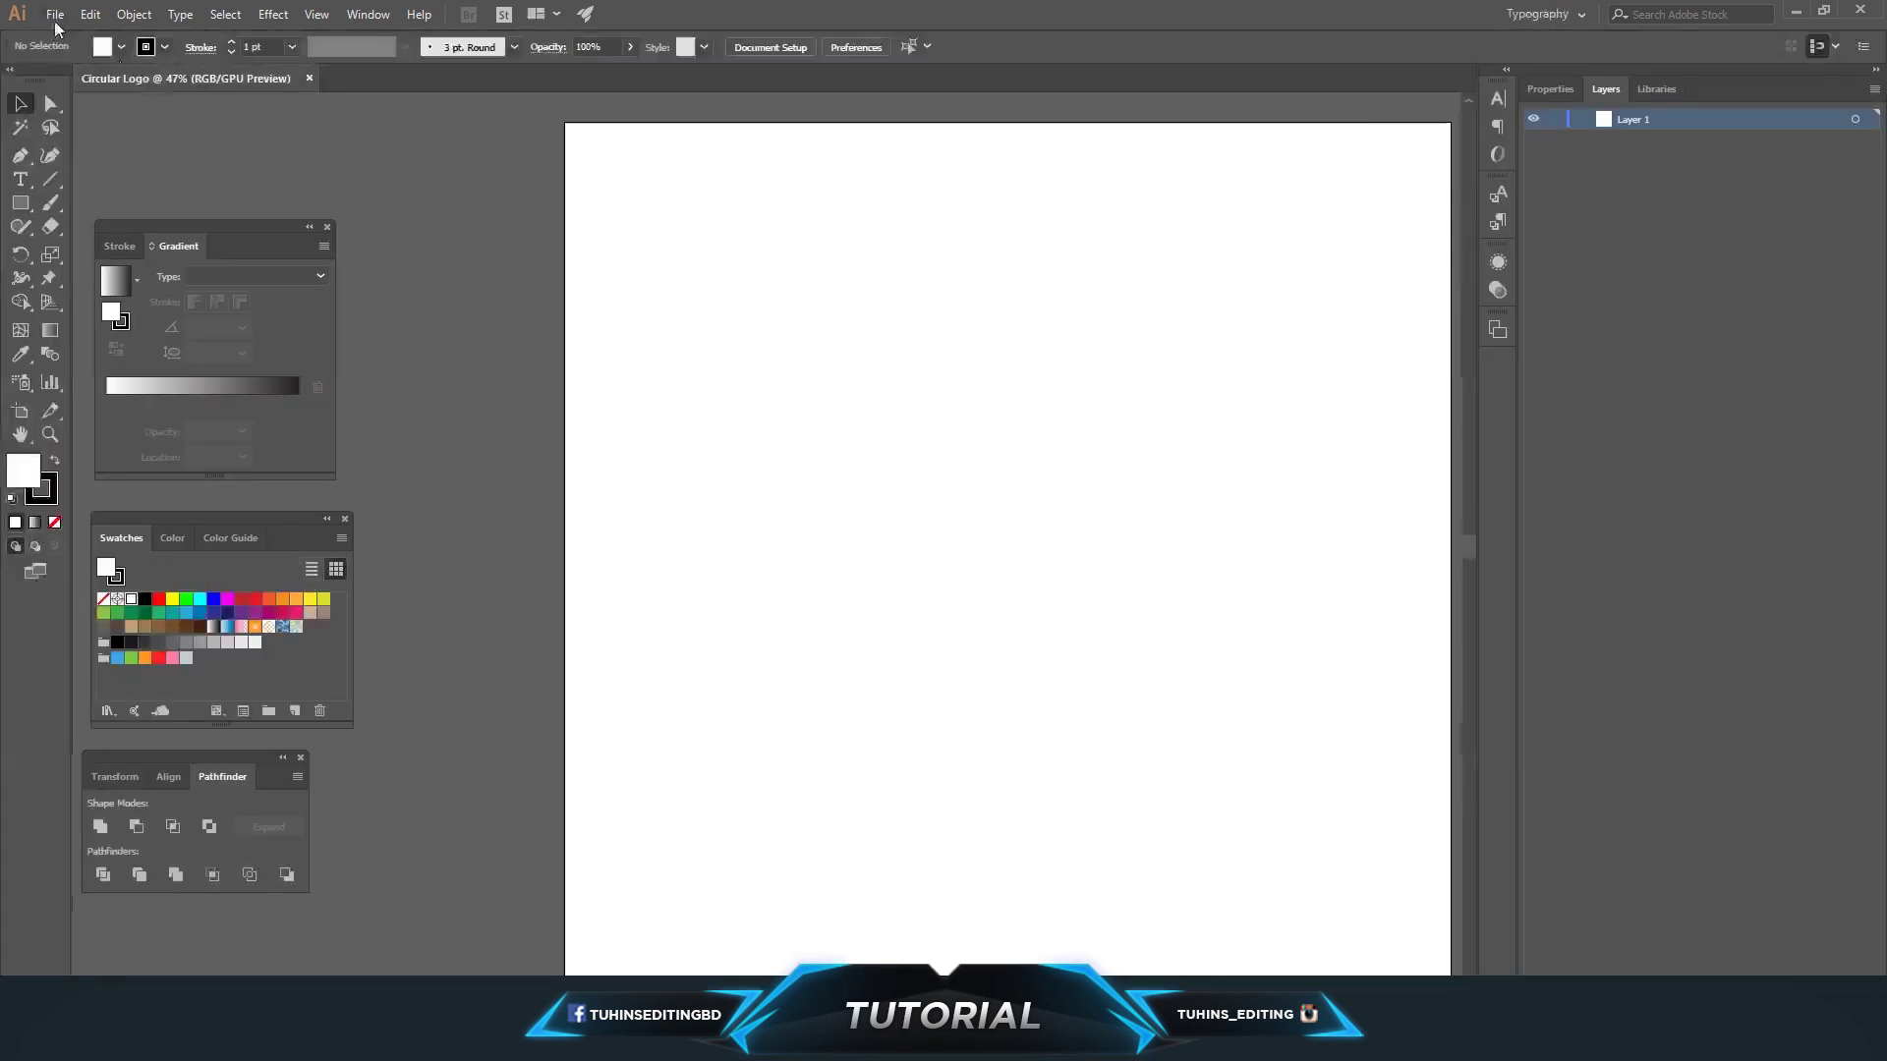
- Save the document as 'Circular Logo.ai' in the tut folder with default Illustrator options
click(55, 15)
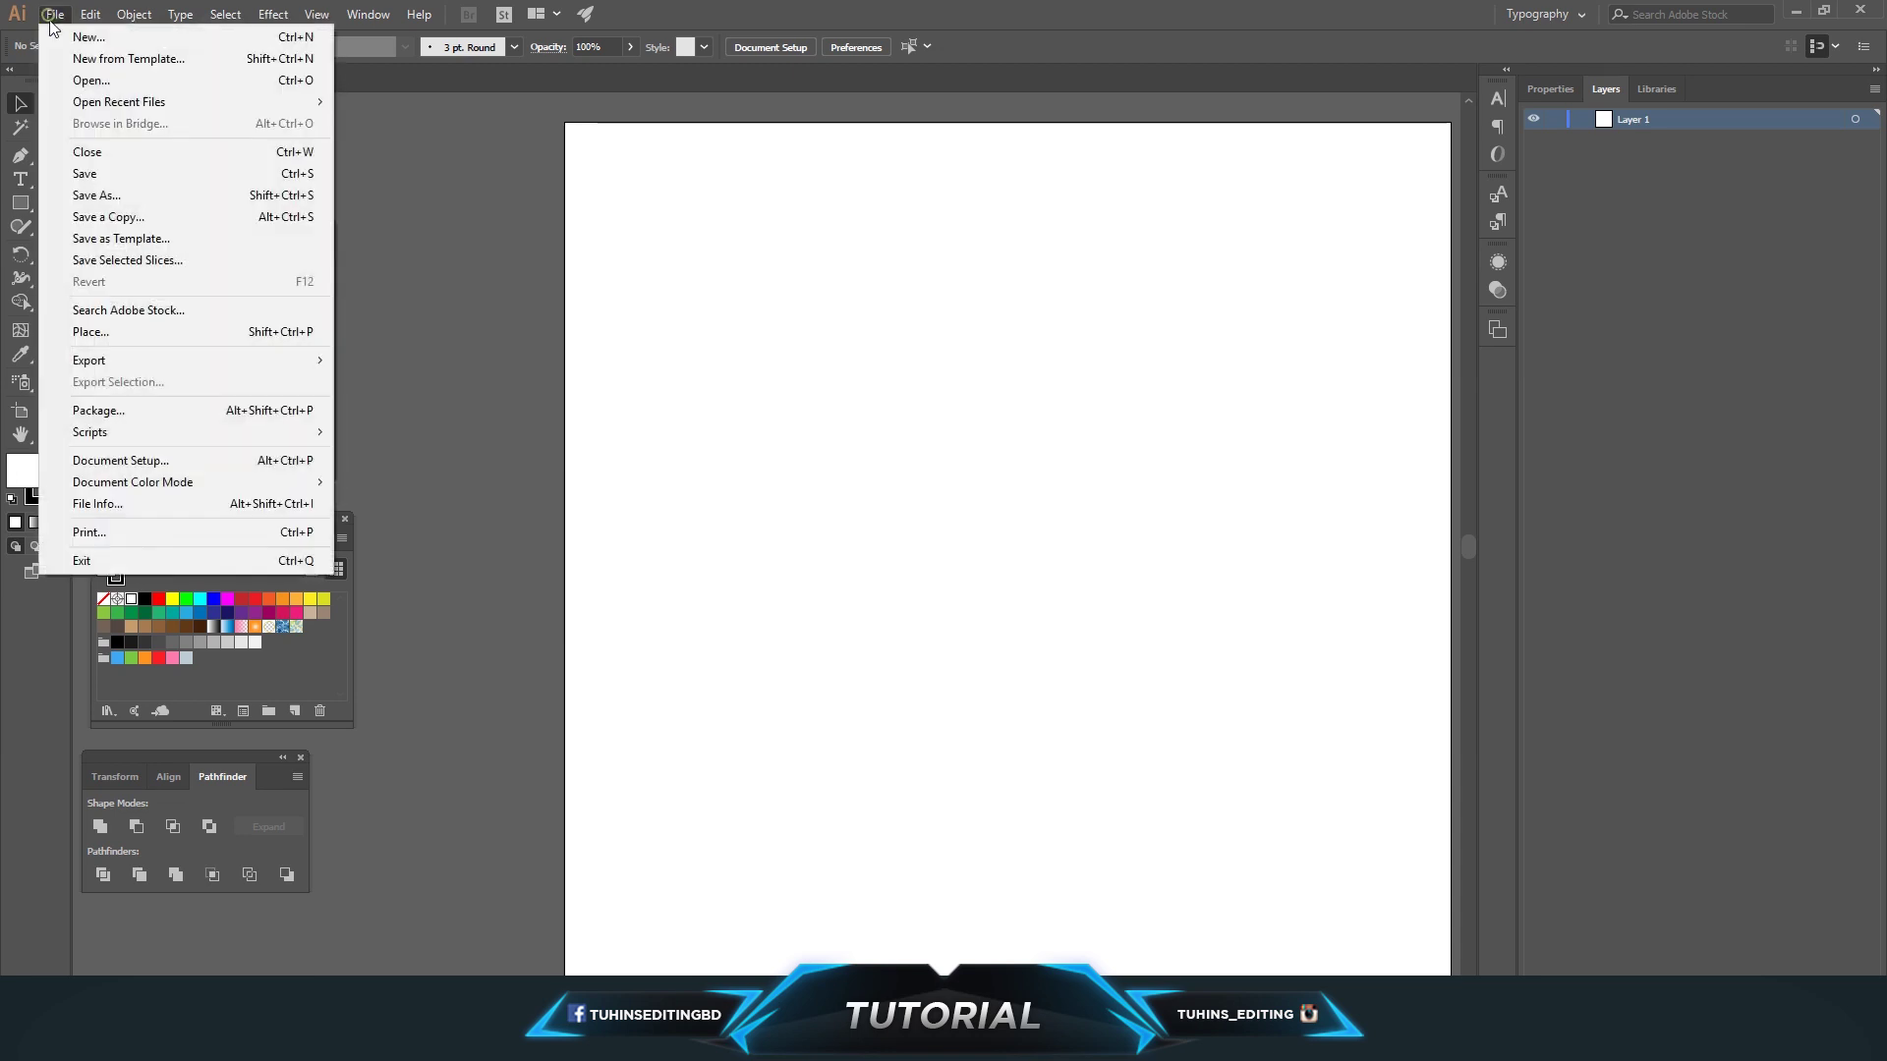
click(94, 194)
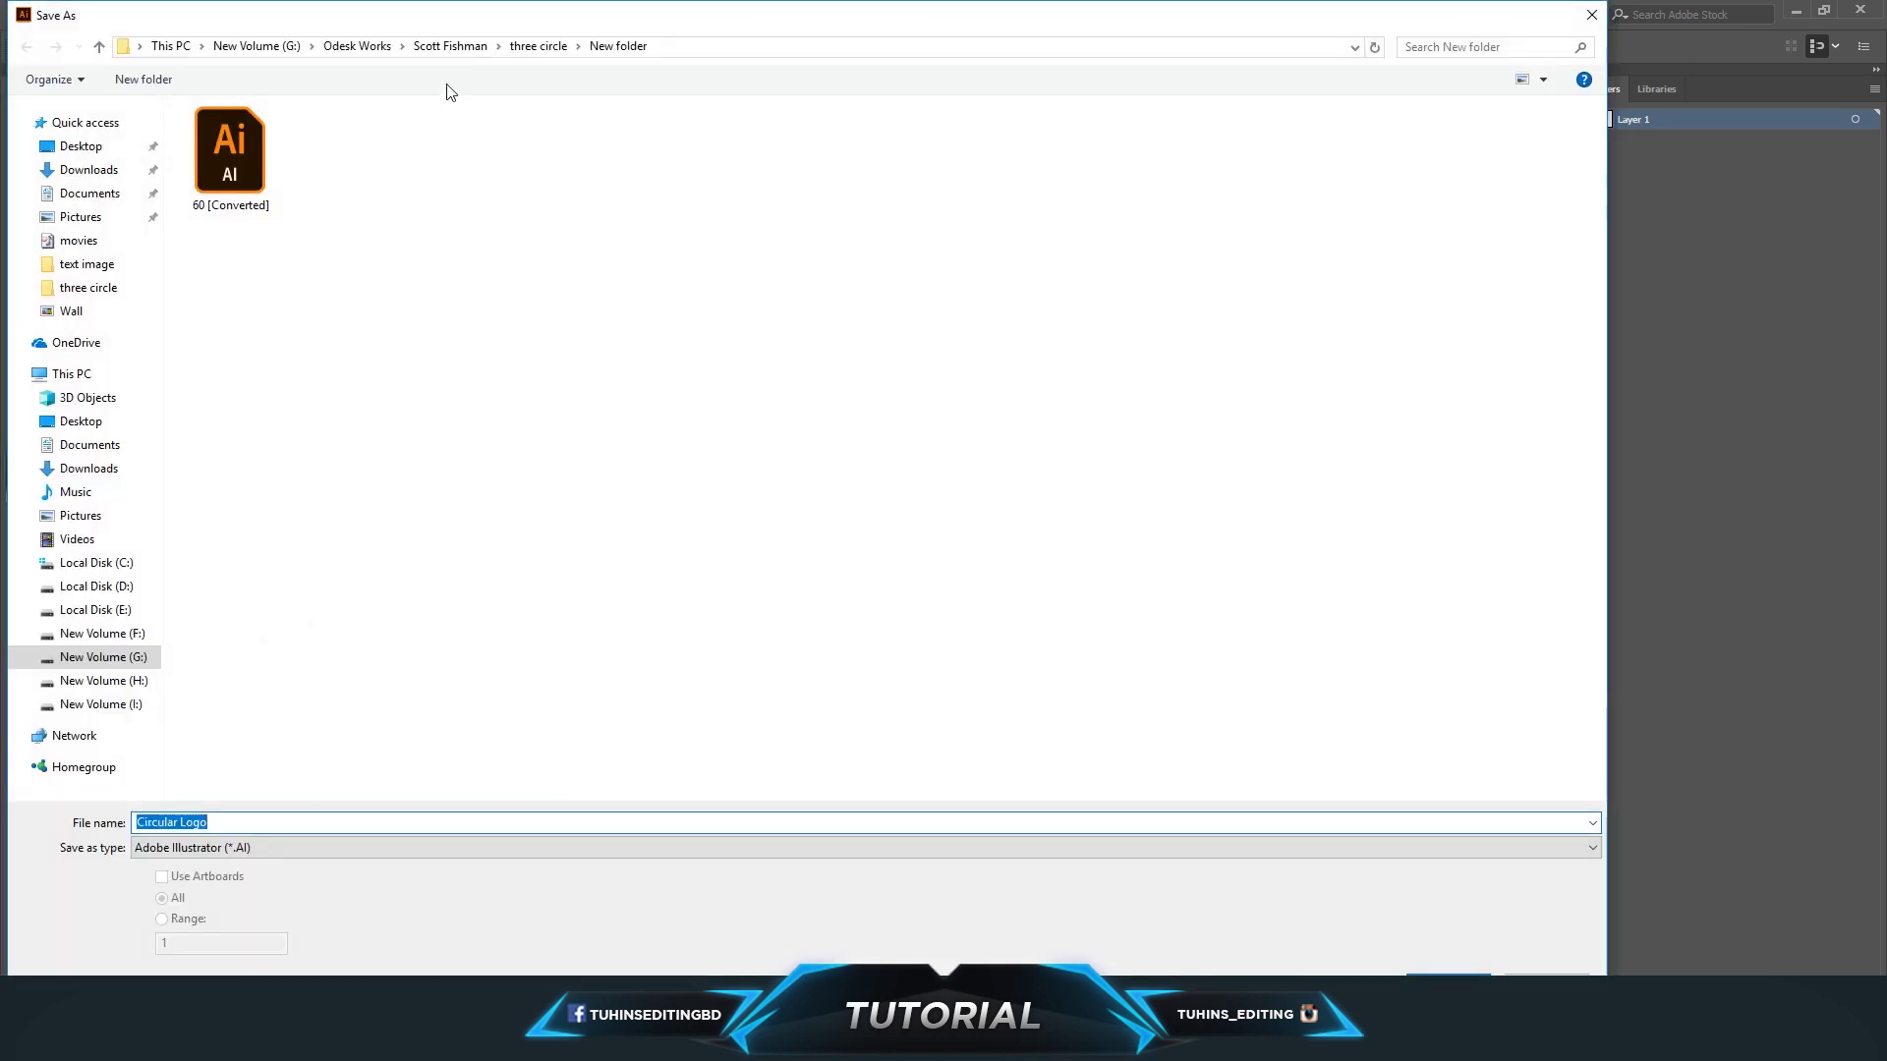
click(357, 46)
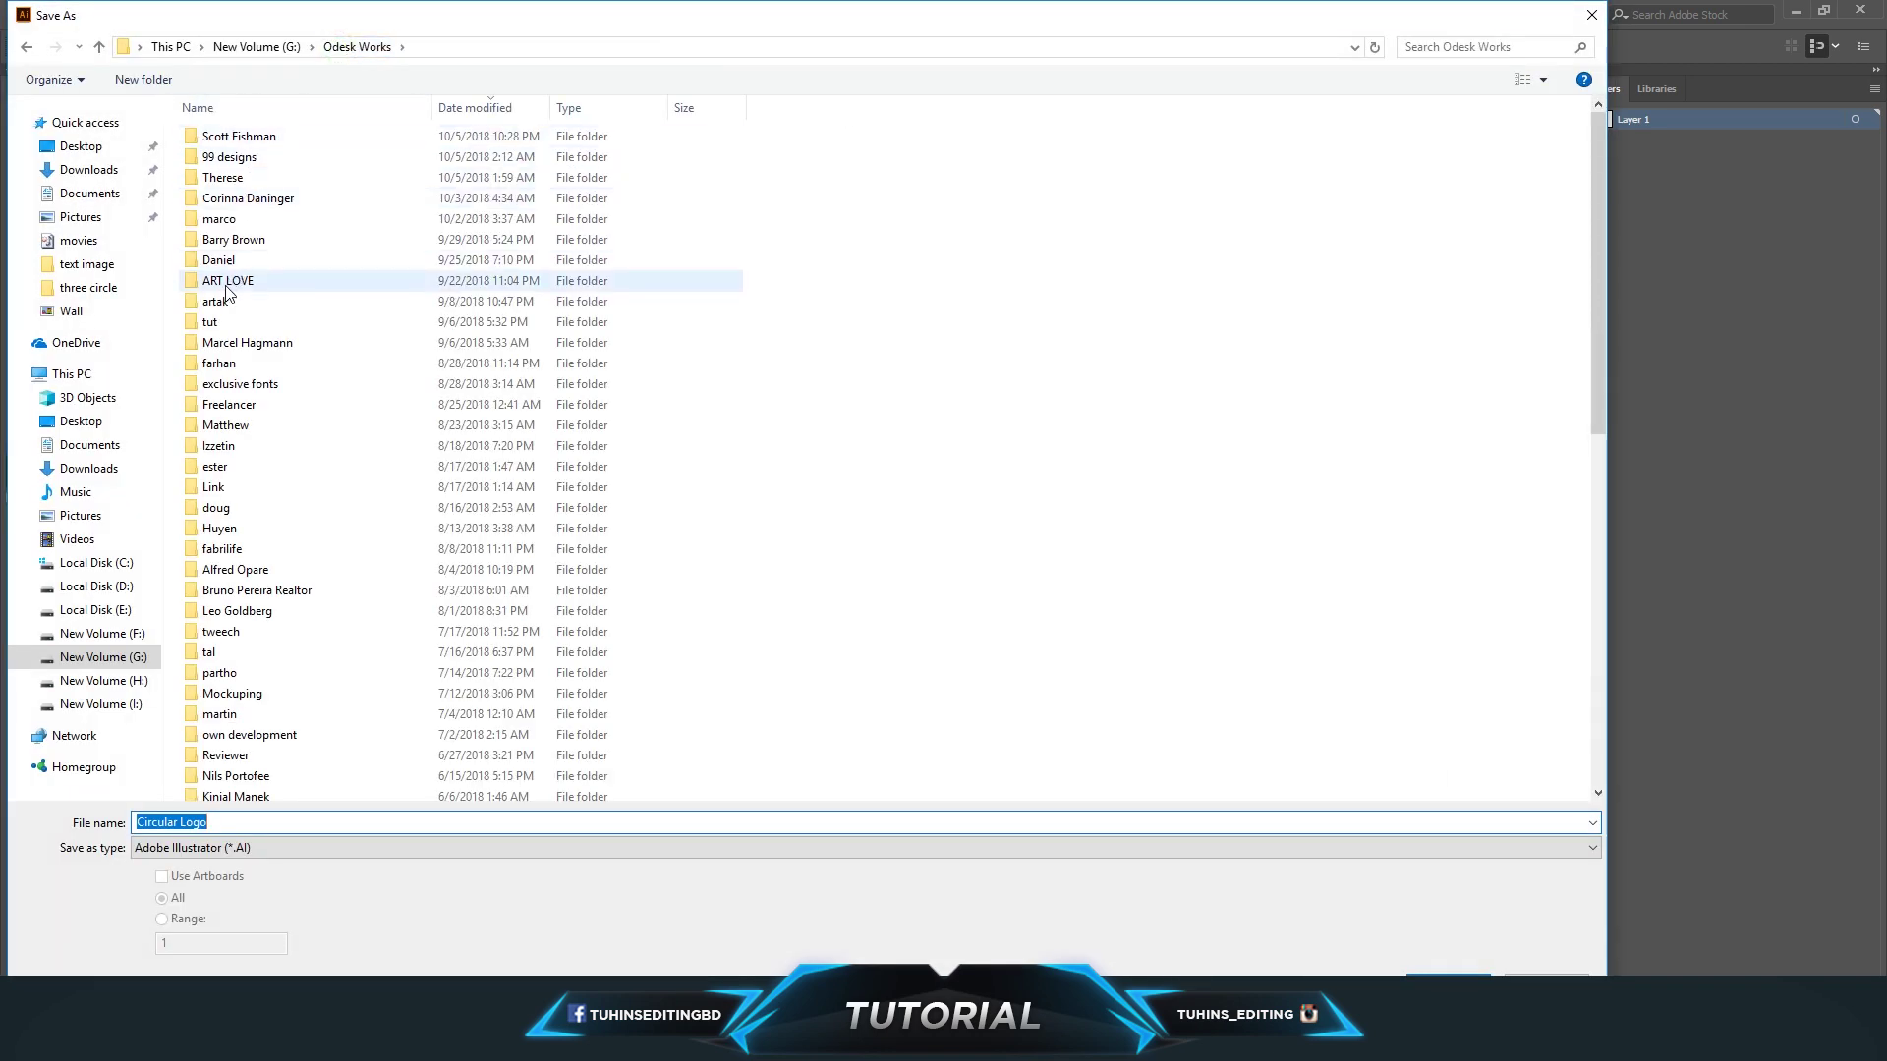
double_click(211, 322)
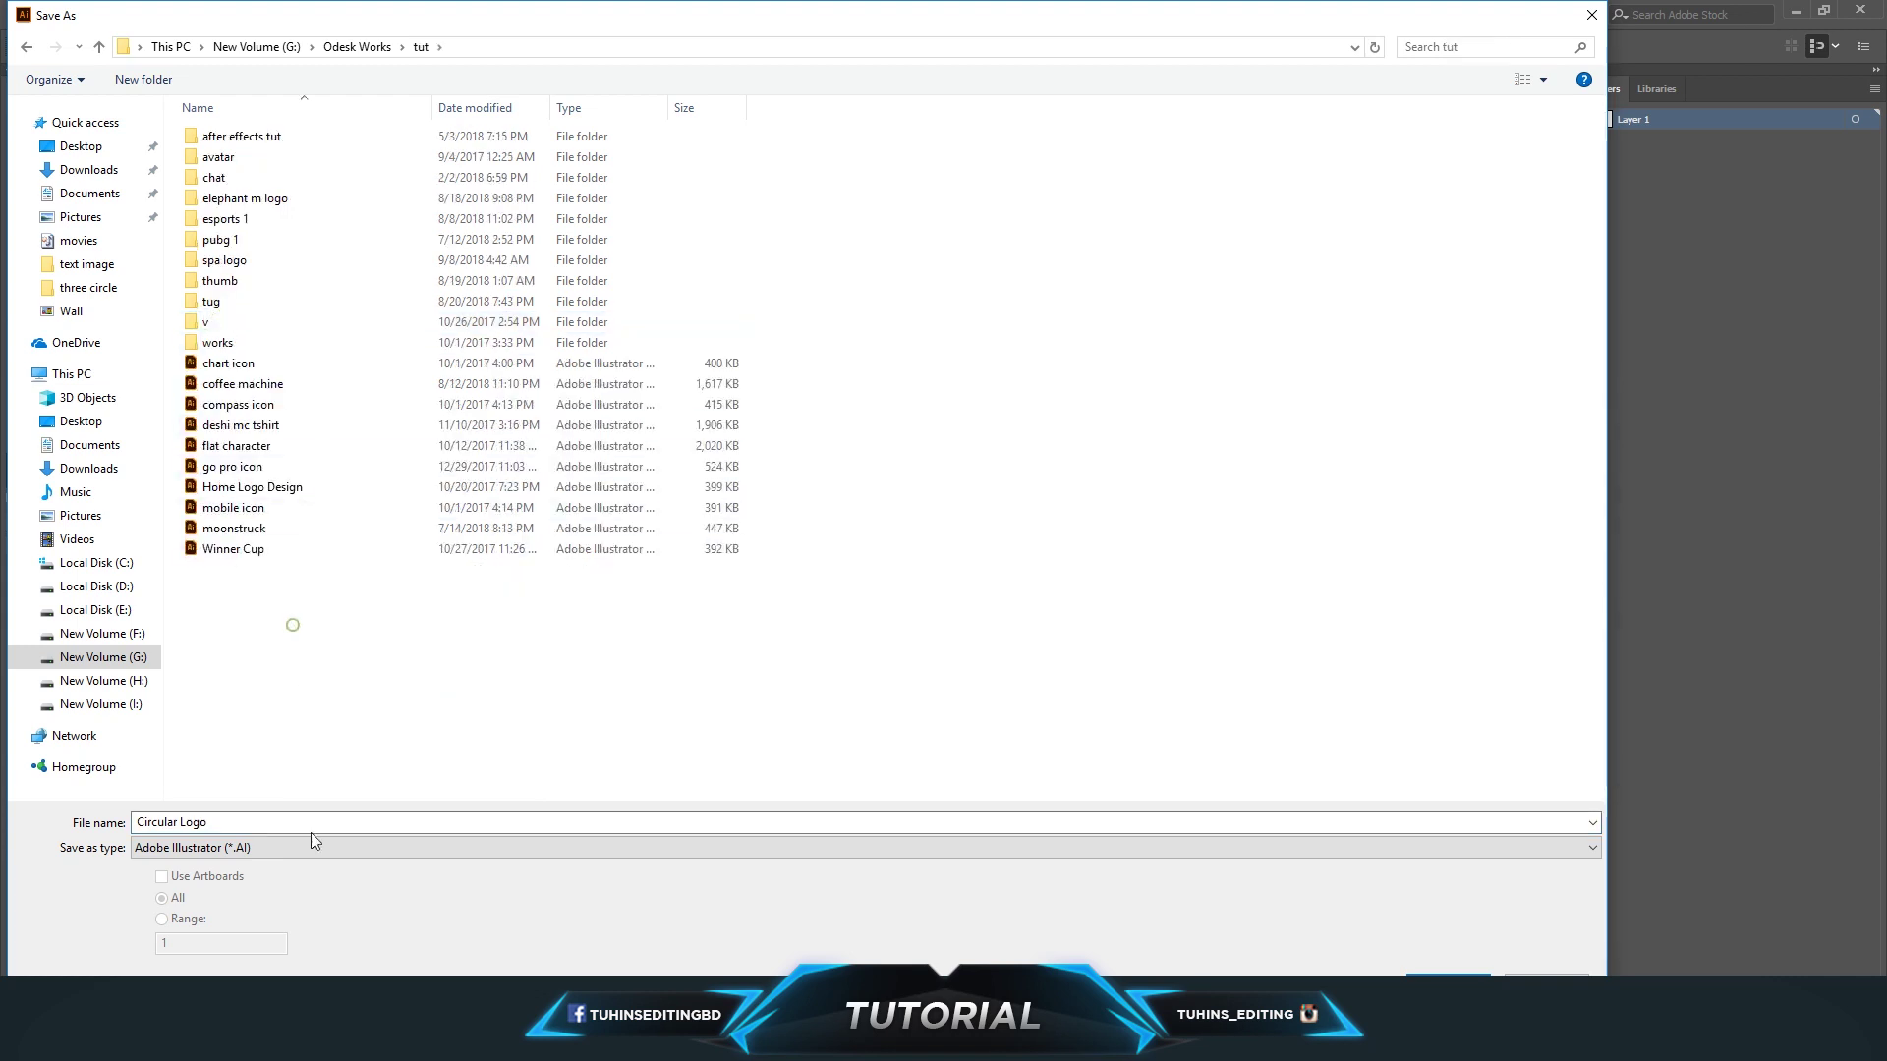
click(1447, 985)
click(1052, 783)
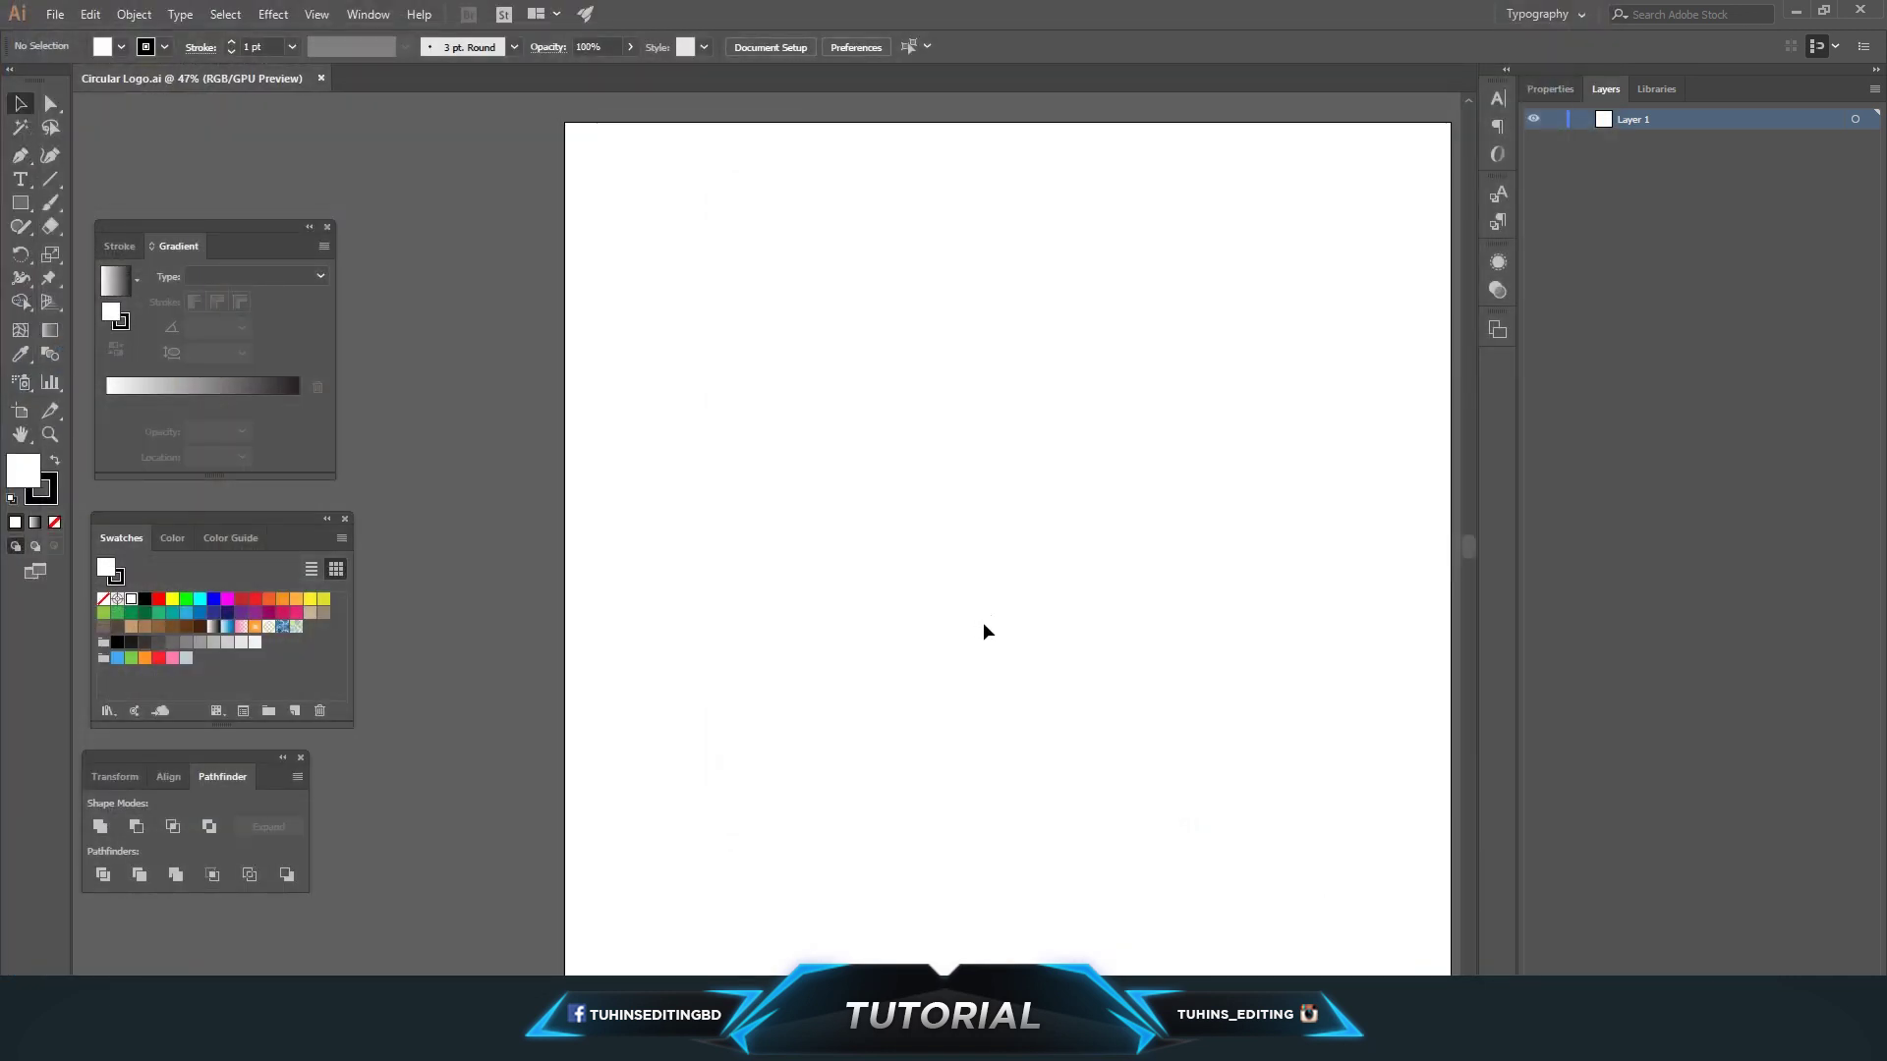
- Draw a large unfilled circle with the Ellipse Tool
key(h)
drag(980, 630, 864, 620)
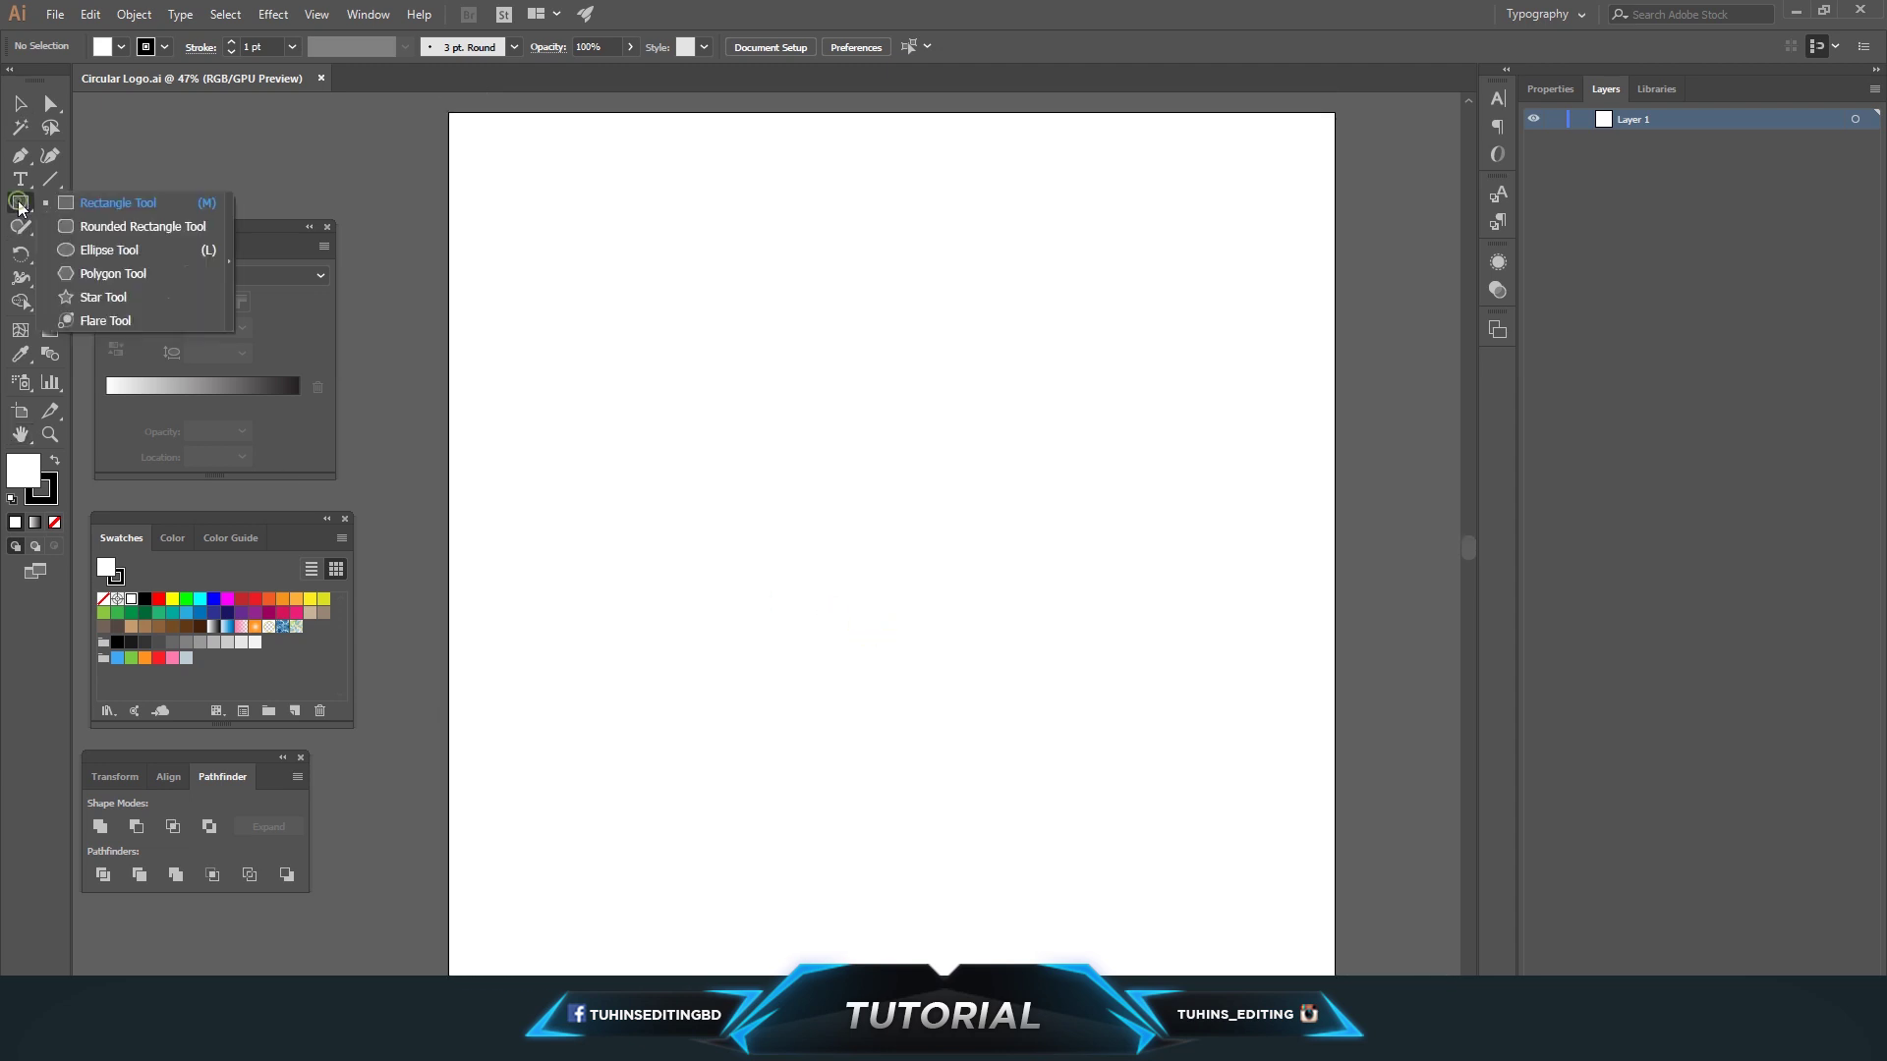
drag(20, 208, 94, 262)
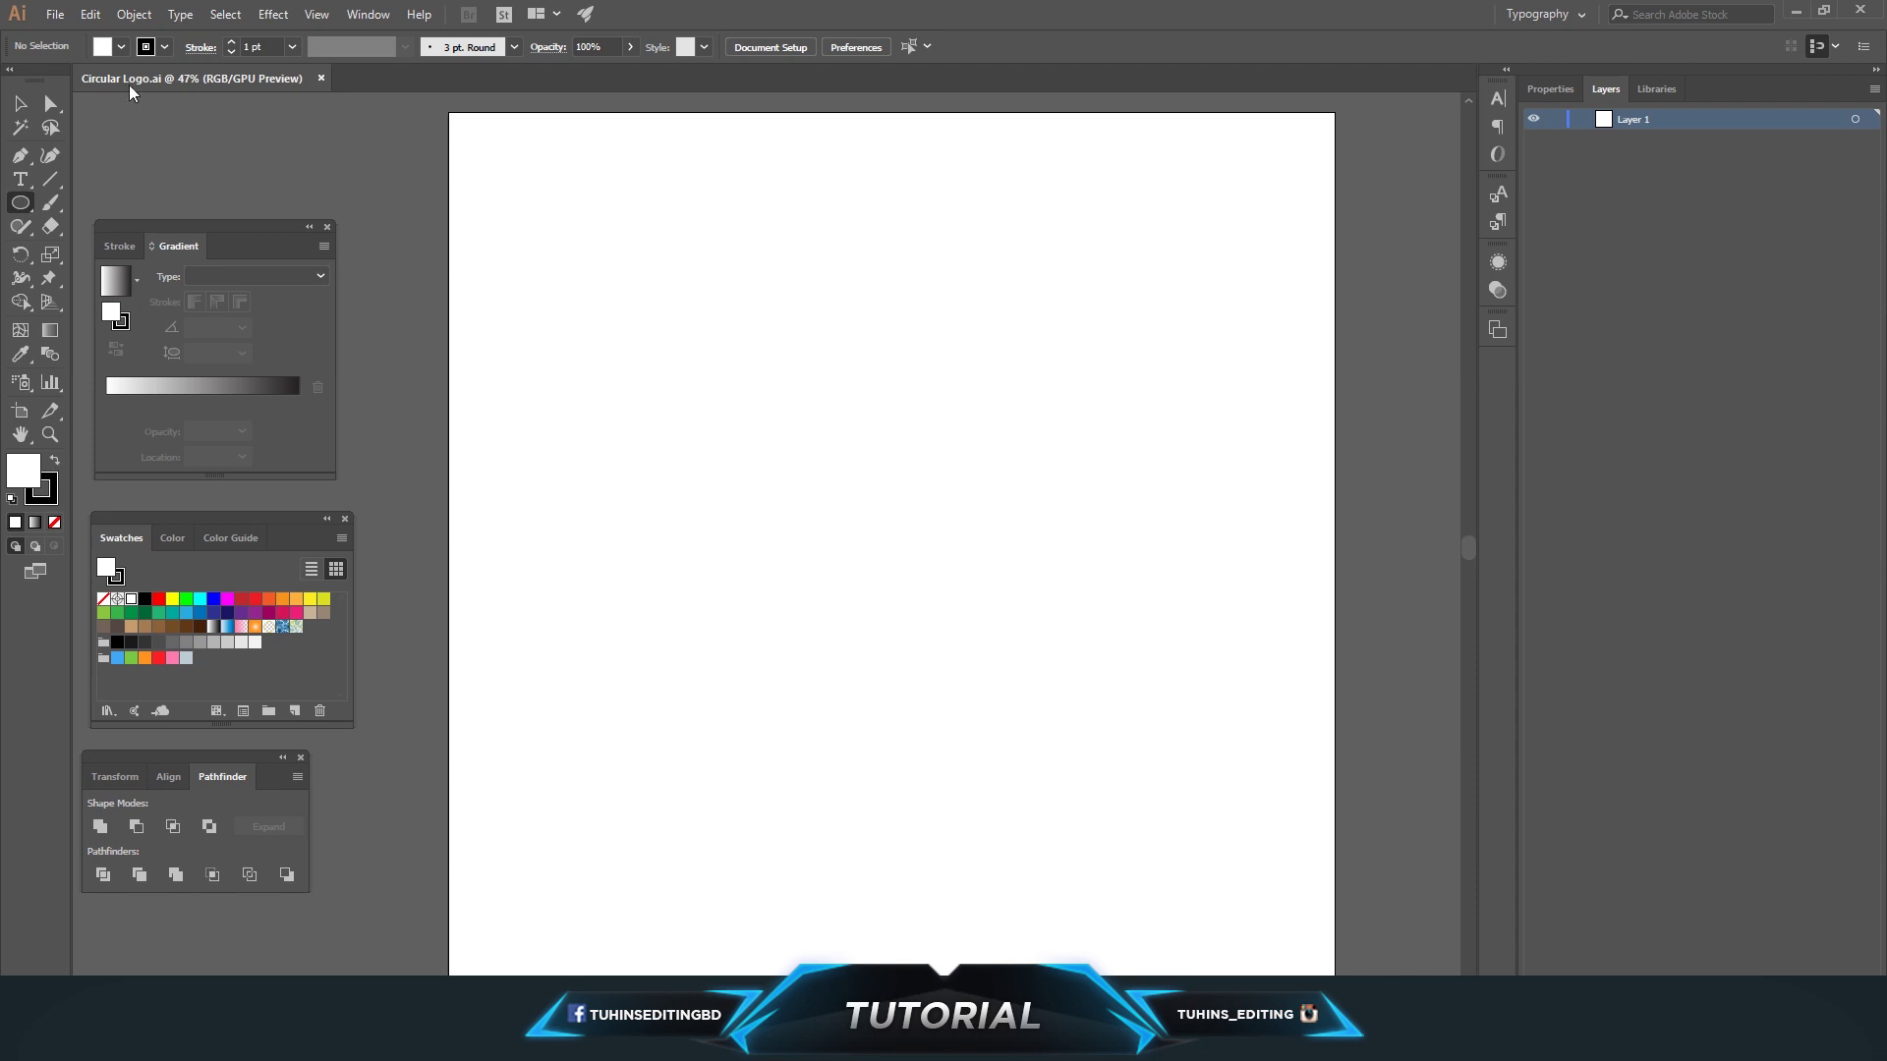
click(121, 47)
click(15, 94)
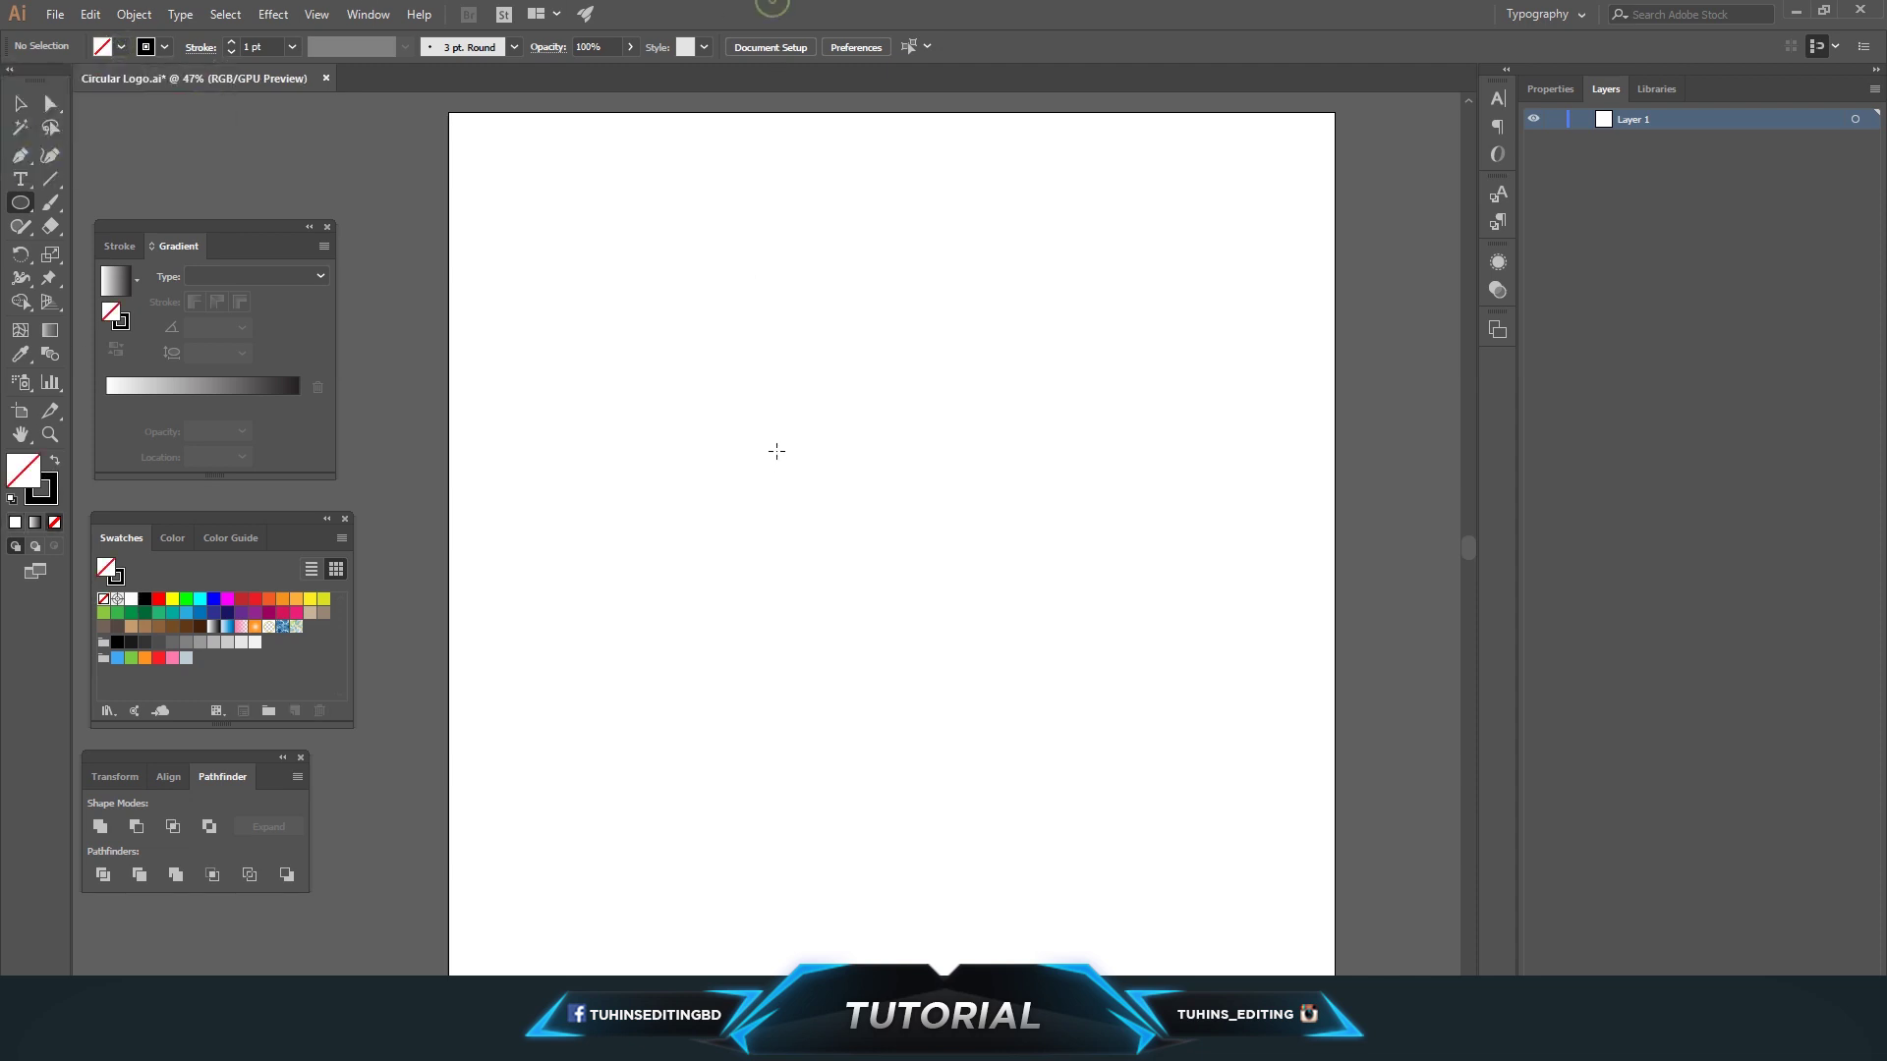
drag(692, 368, 1133, 864)
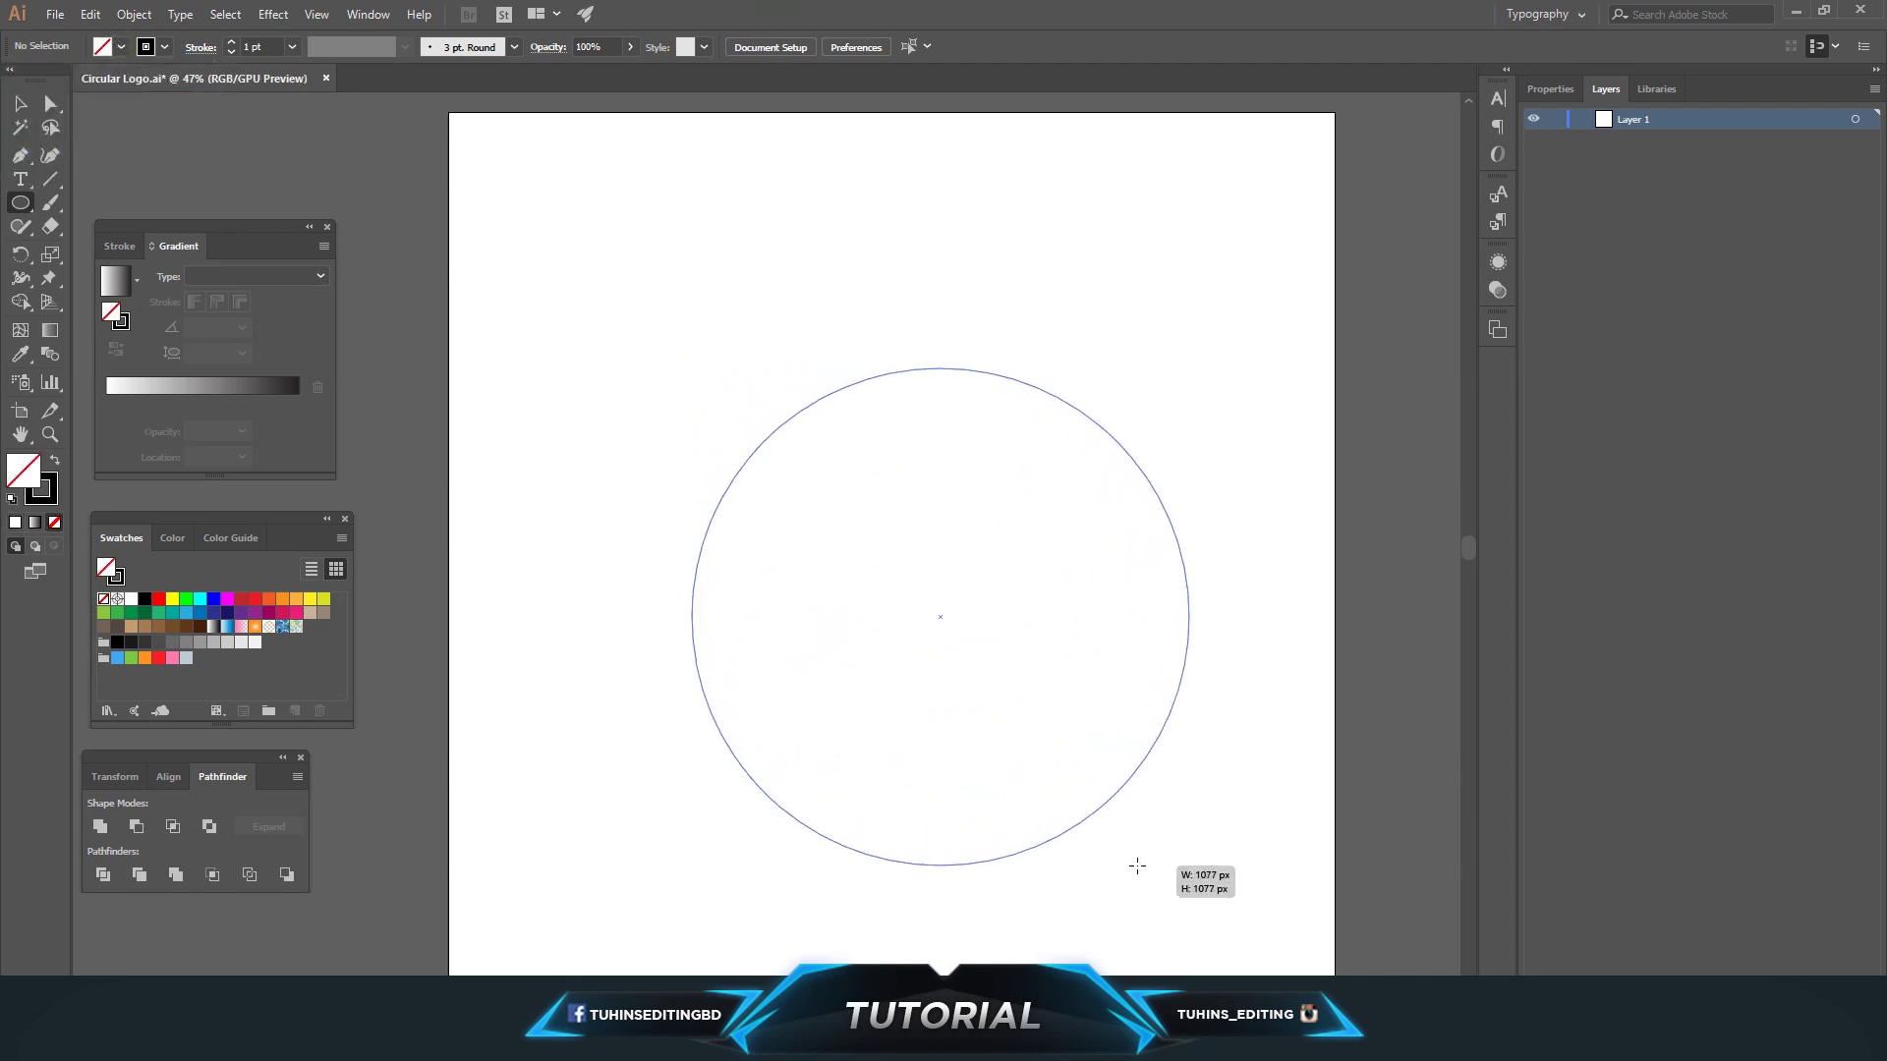
- Centre the 1077 px circle on the artboard and copy it
click(19, 104)
drag(941, 368, 904, 333)
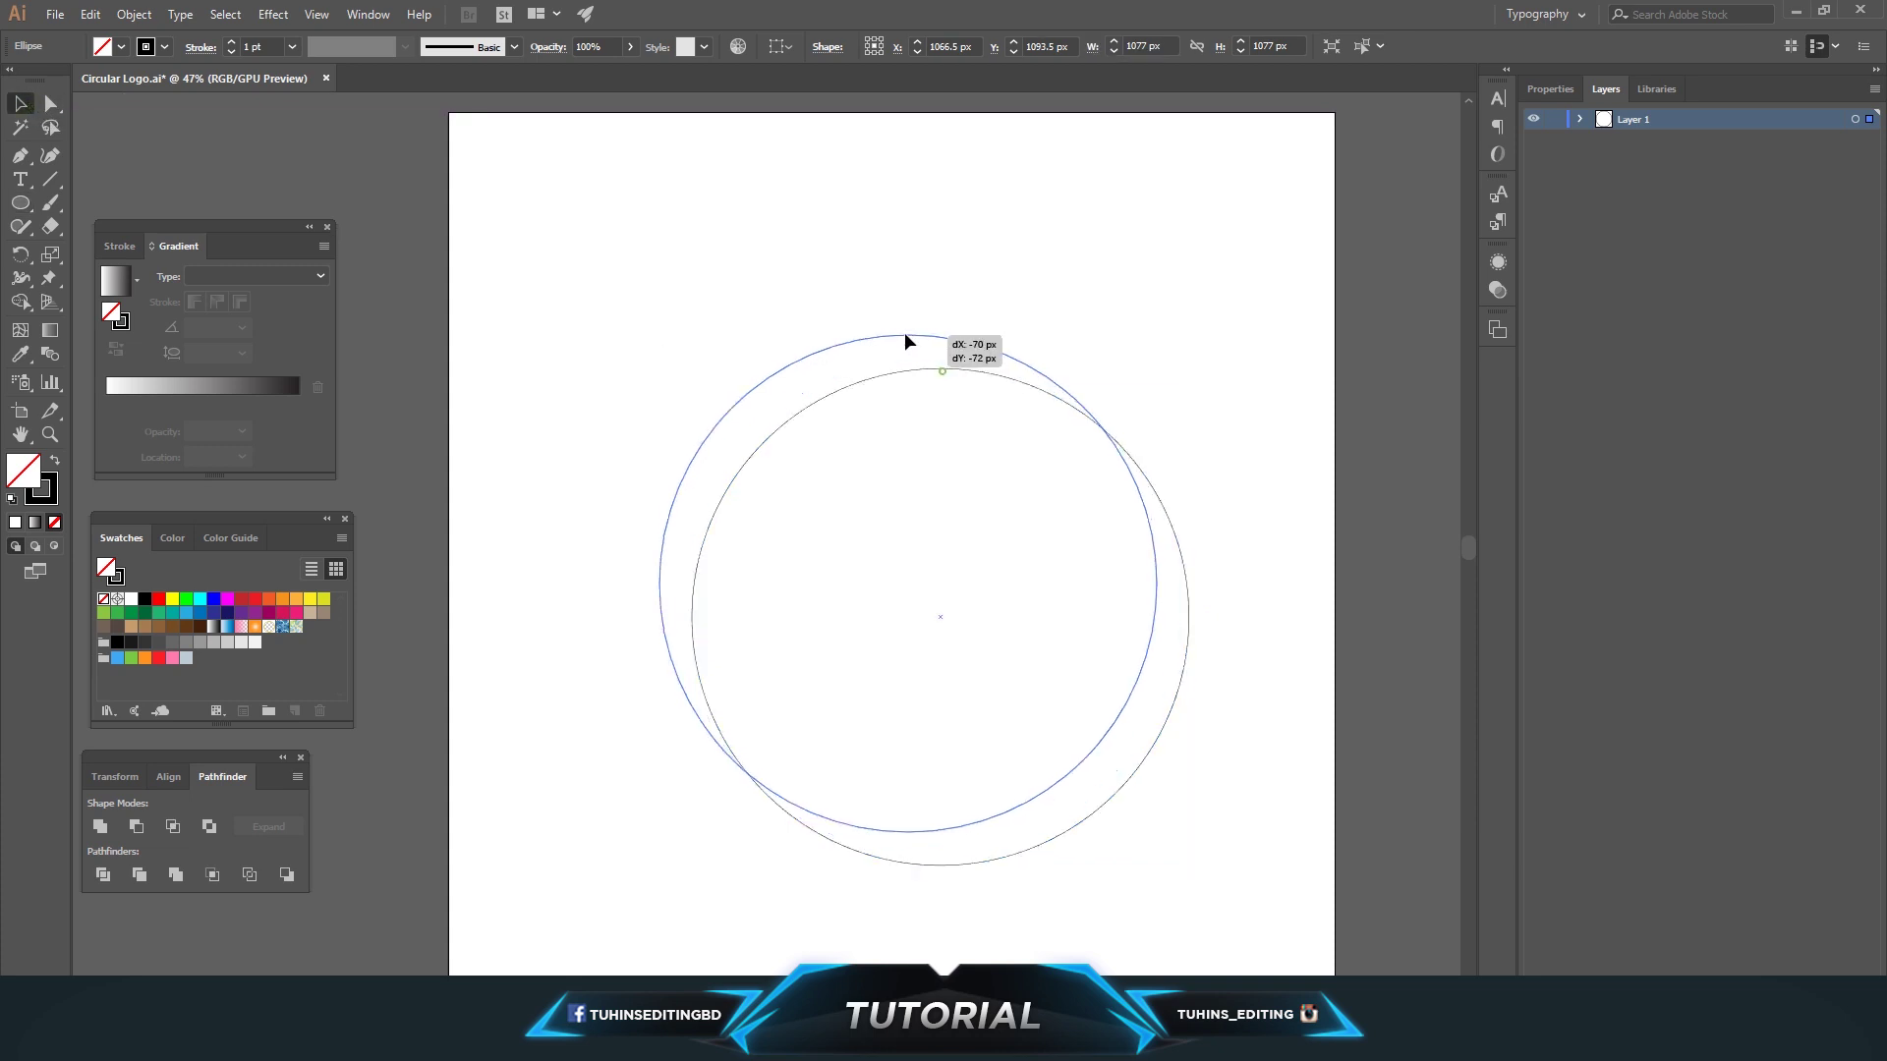
mouse_move(904, 333)
mouse_down()
mouse_move(892, 314)
mouse_move(935, 305)
mouse_up()
click(1222, 476)
drag(1193, 400, 908, 502)
click(96, 13)
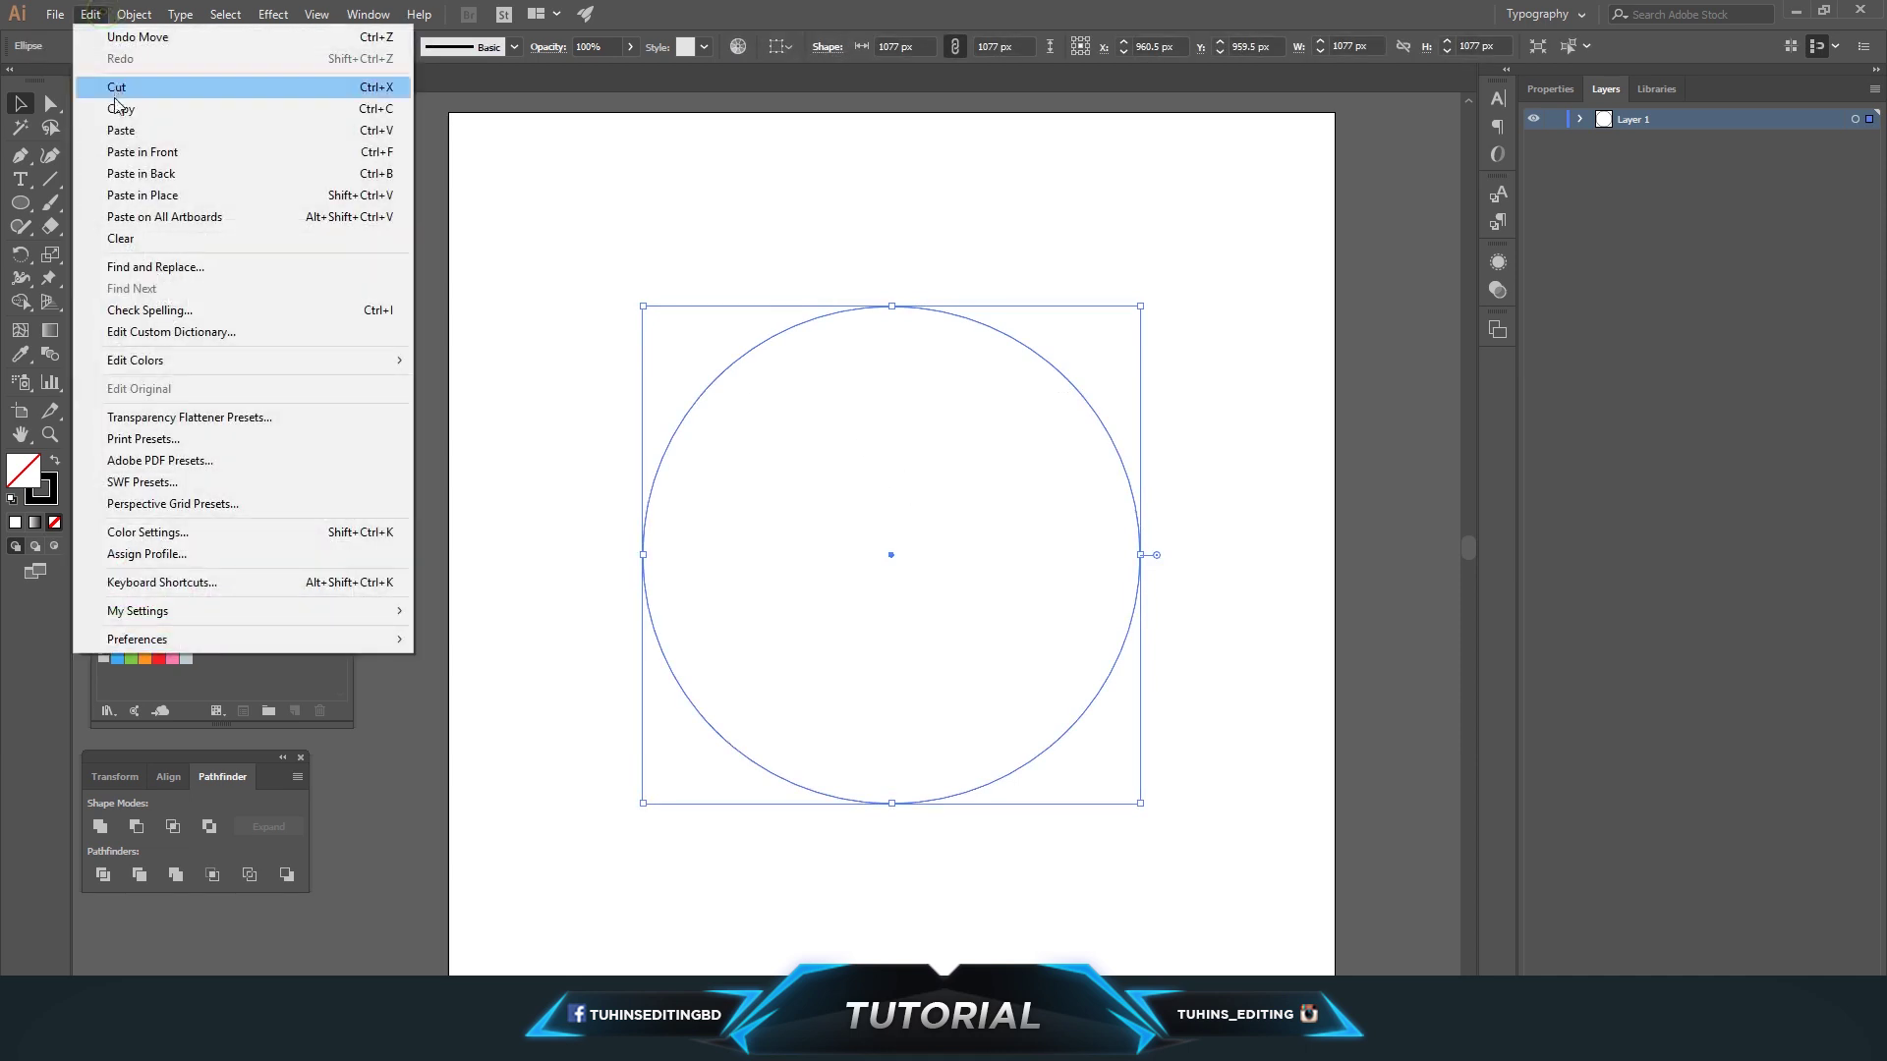
click(123, 120)
- Paste a copy in place, shrink it to a concentric 481 px inner circle, and save
click(93, 14)
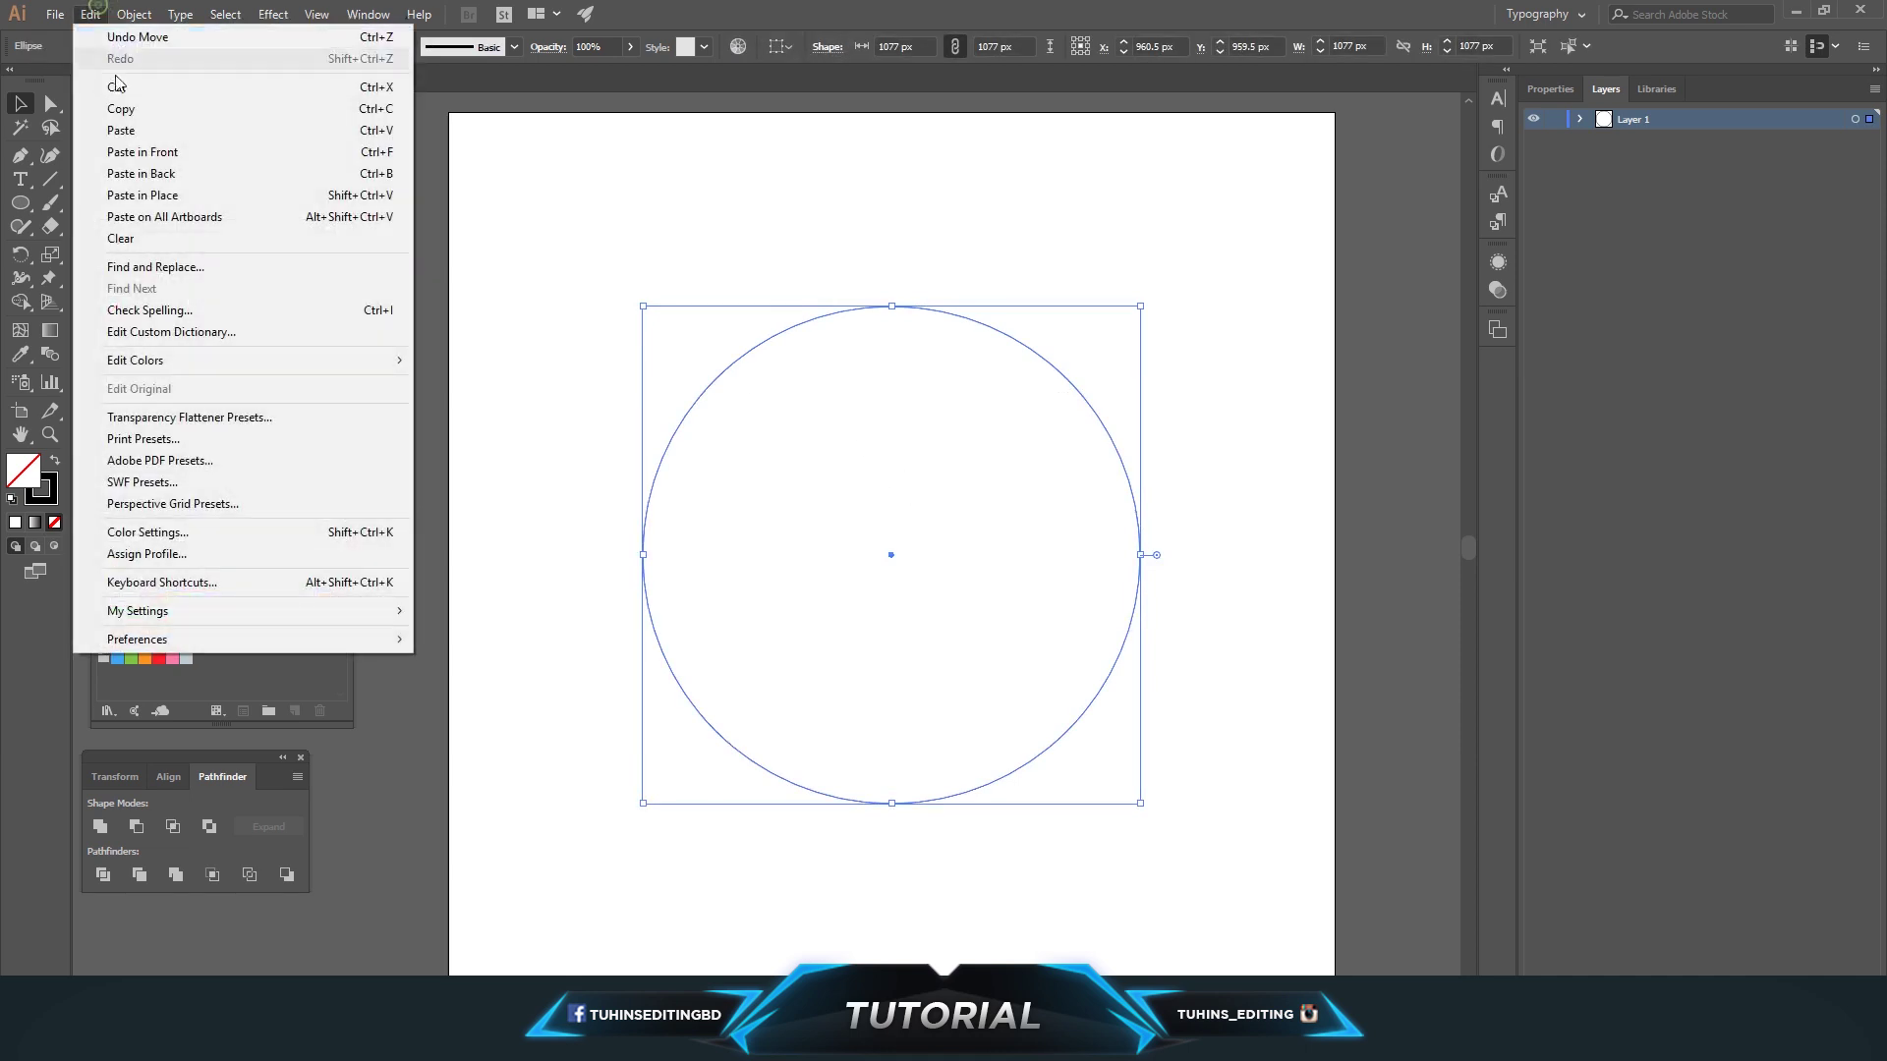
click(177, 199)
drag(1153, 807, 1003, 679)
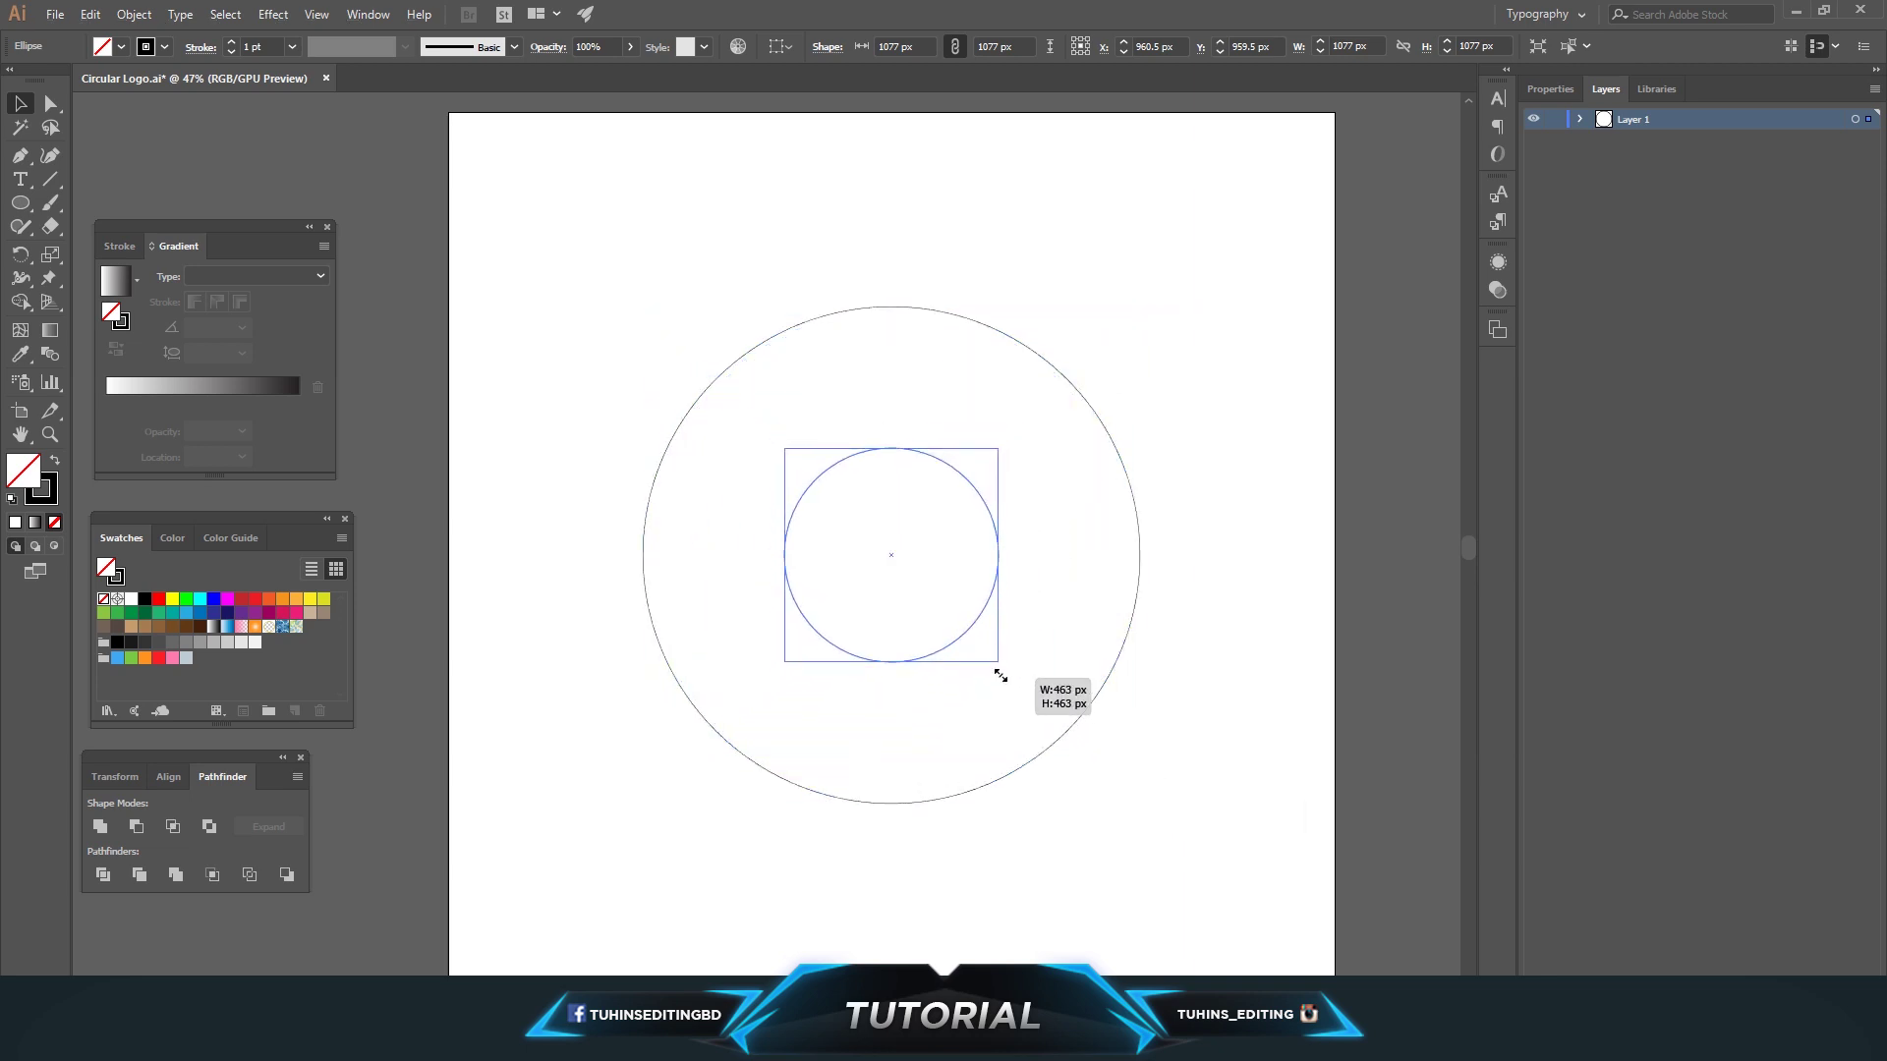
mouse_move(1002, 679)
mouse_down()
mouse_move(963, 631)
mouse_move(1001, 667)
mouse_up()
click(1251, 418)
key(ctrl+s)
- Copy the outer 1077 px circle and paste it in place on top
click(906, 448)
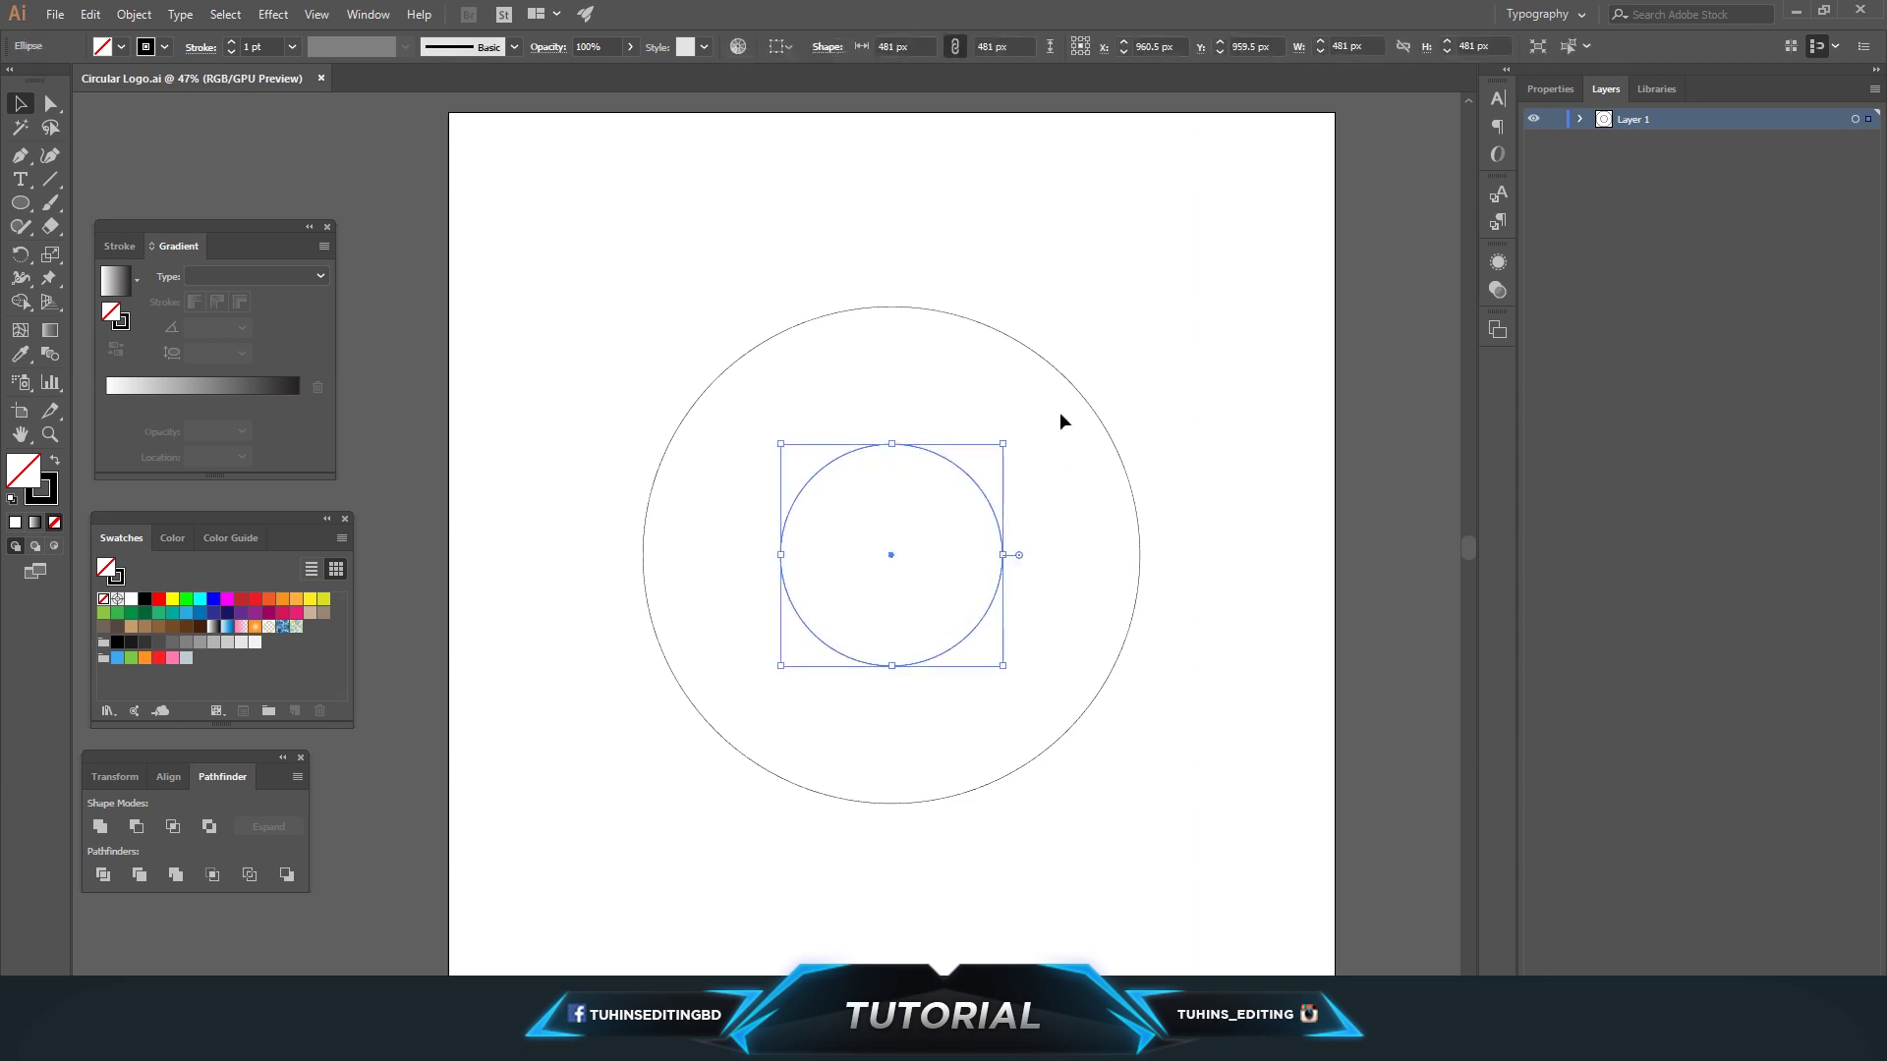
click(1052, 365)
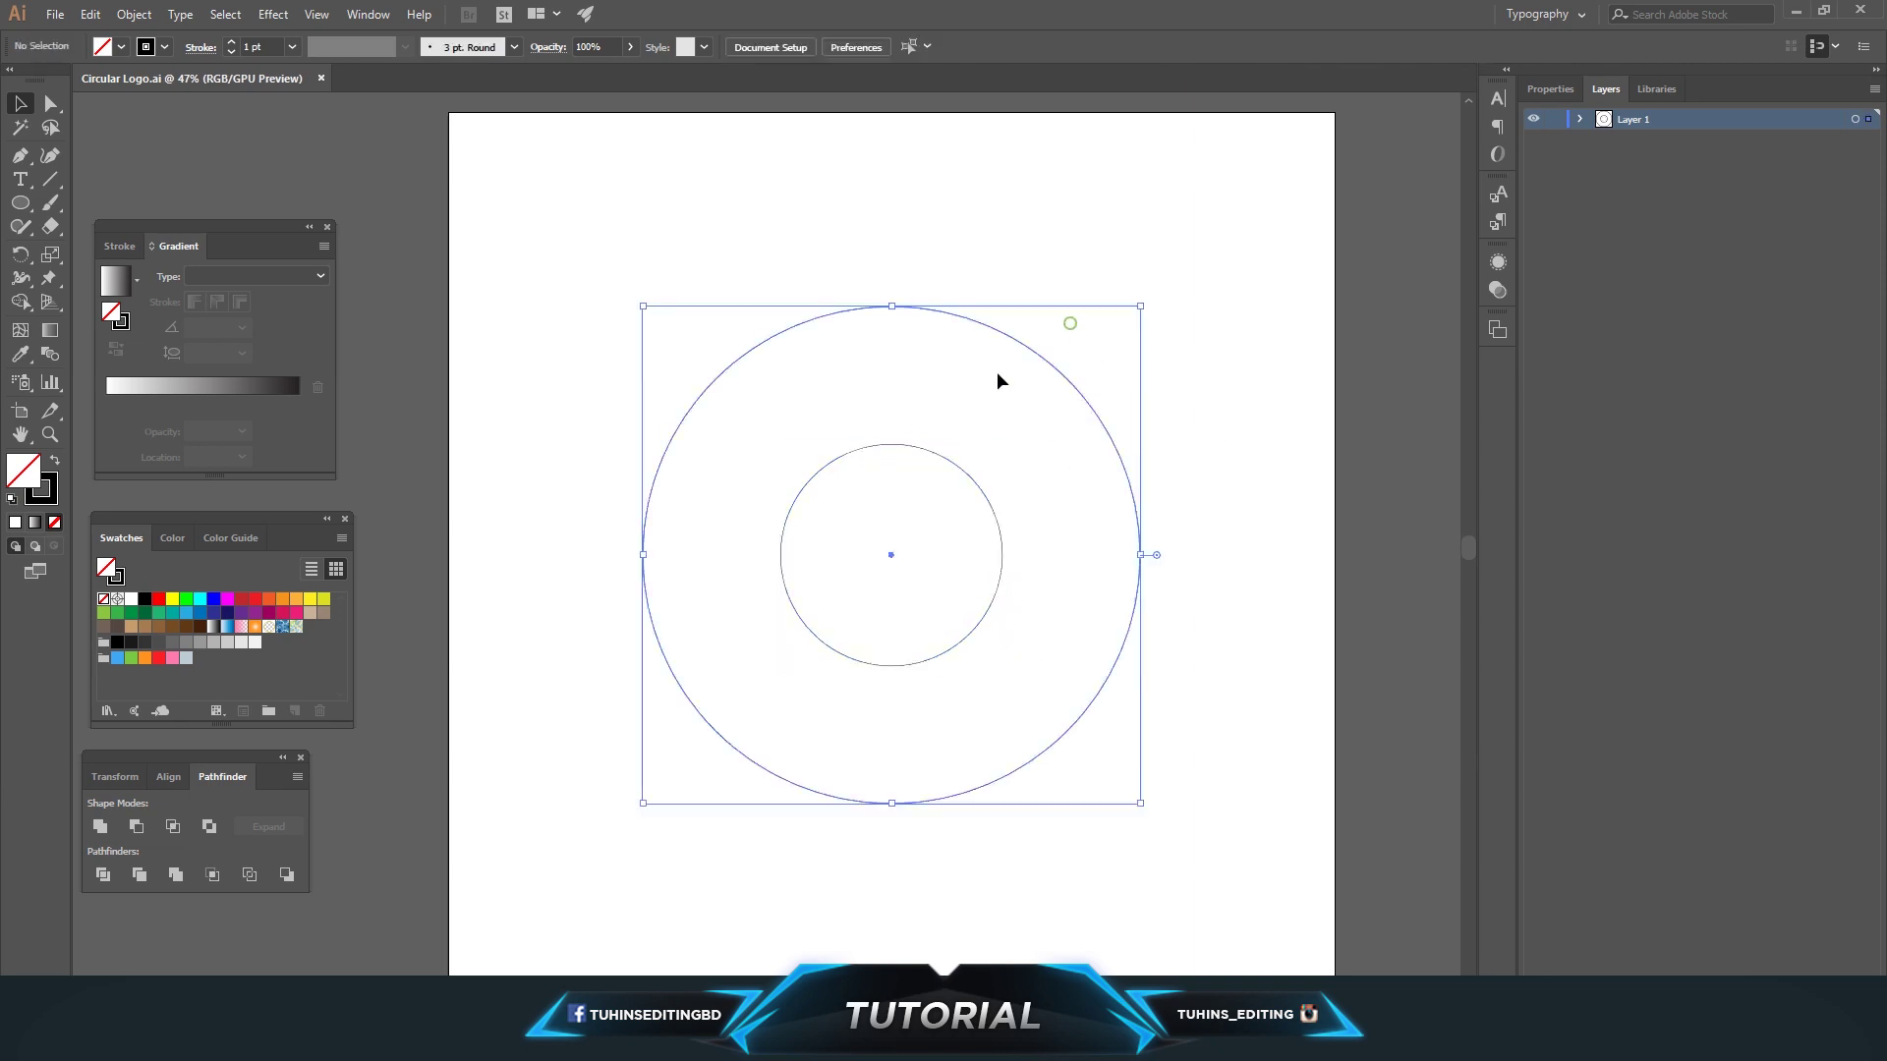
click(90, 15)
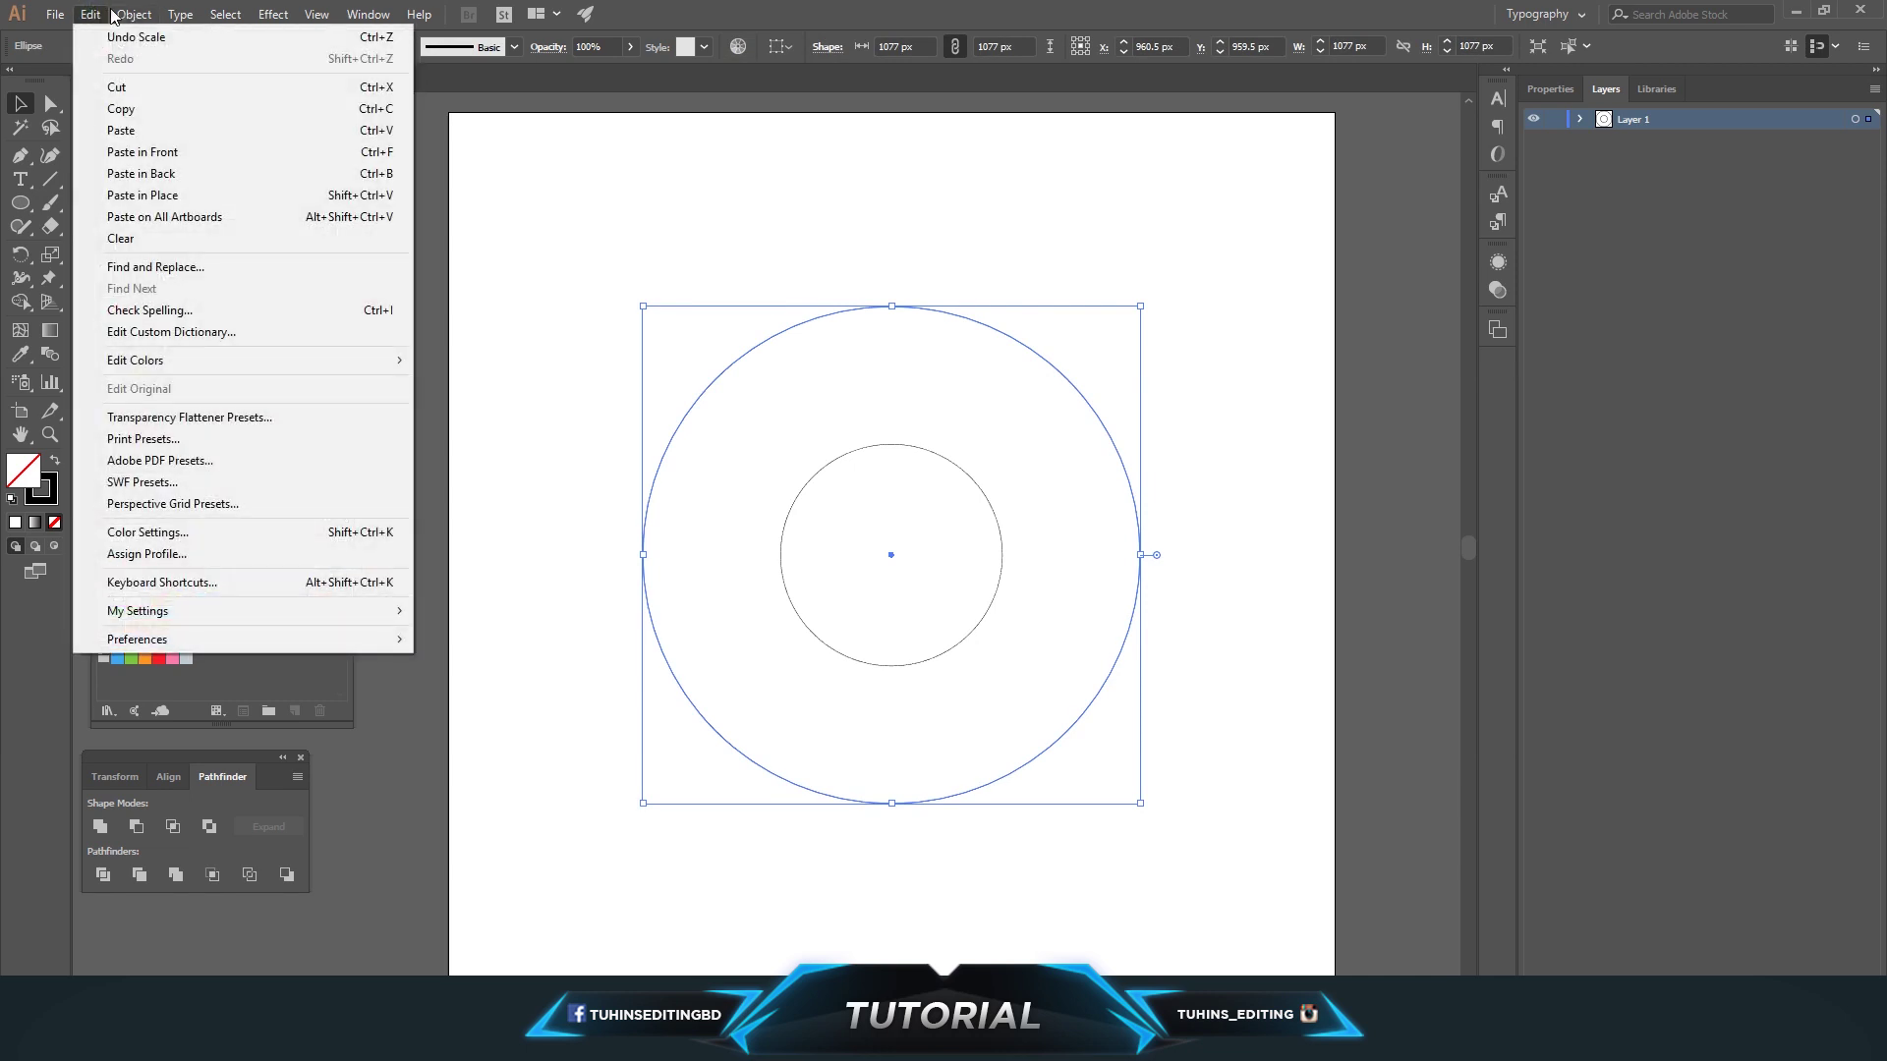
click(121, 119)
click(90, 15)
click(138, 197)
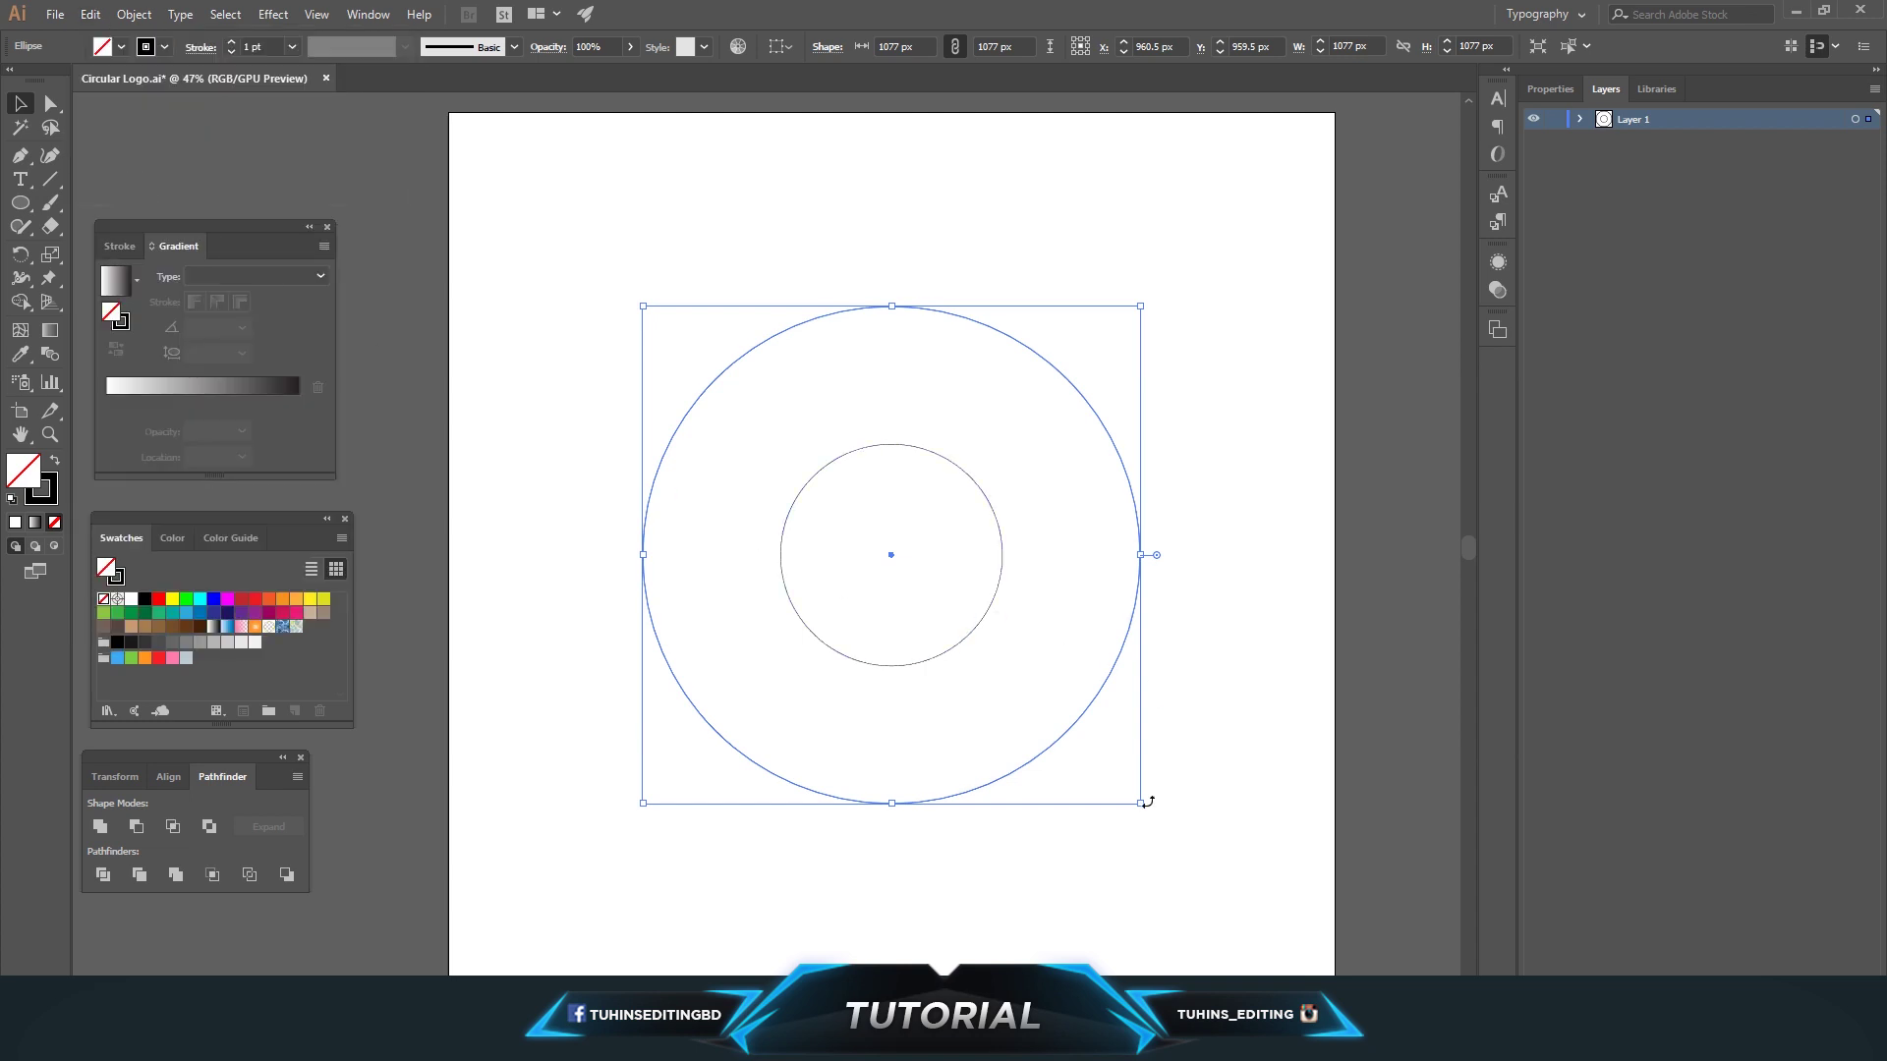
- Shrink the pasted copy to about 830 px and shift it left
mouse_move(1141, 804)
mouse_down()
mouse_move(942, 643)
mouse_move(1026, 737)
mouse_up()
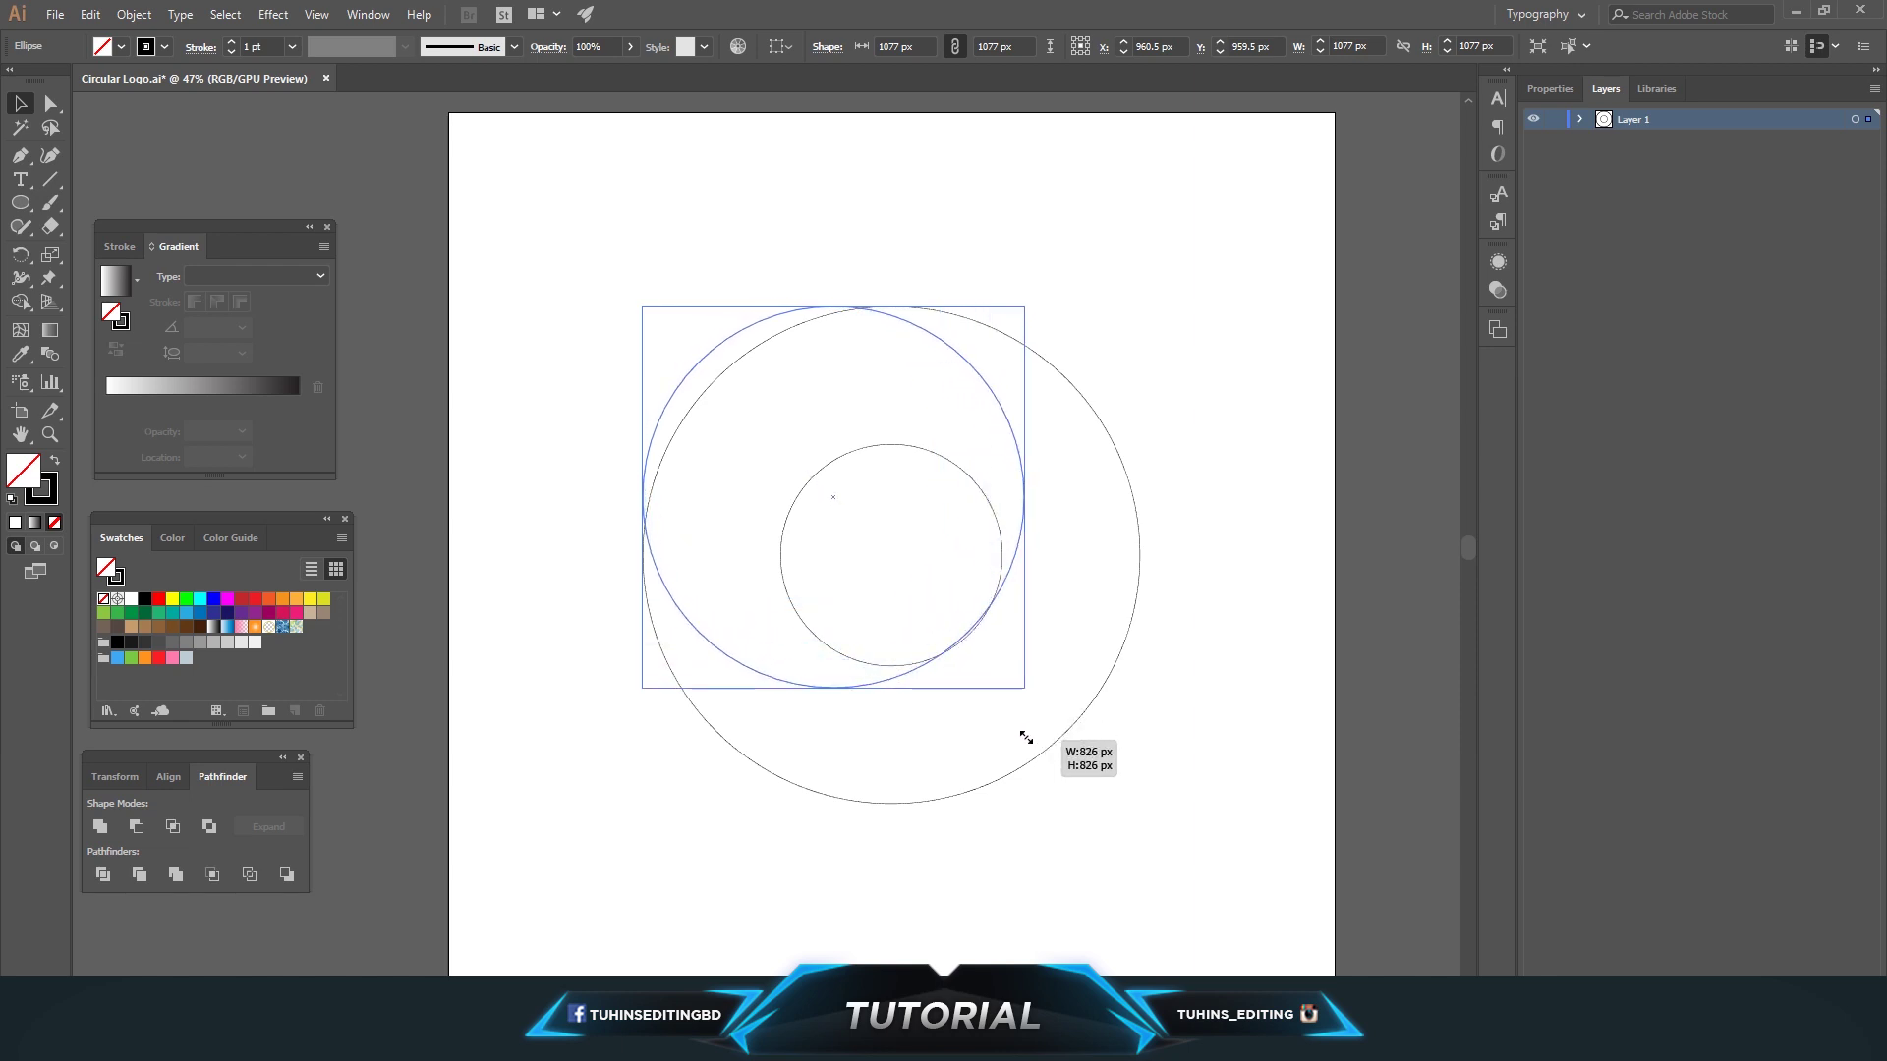
drag(1026, 738, 1028, 743)
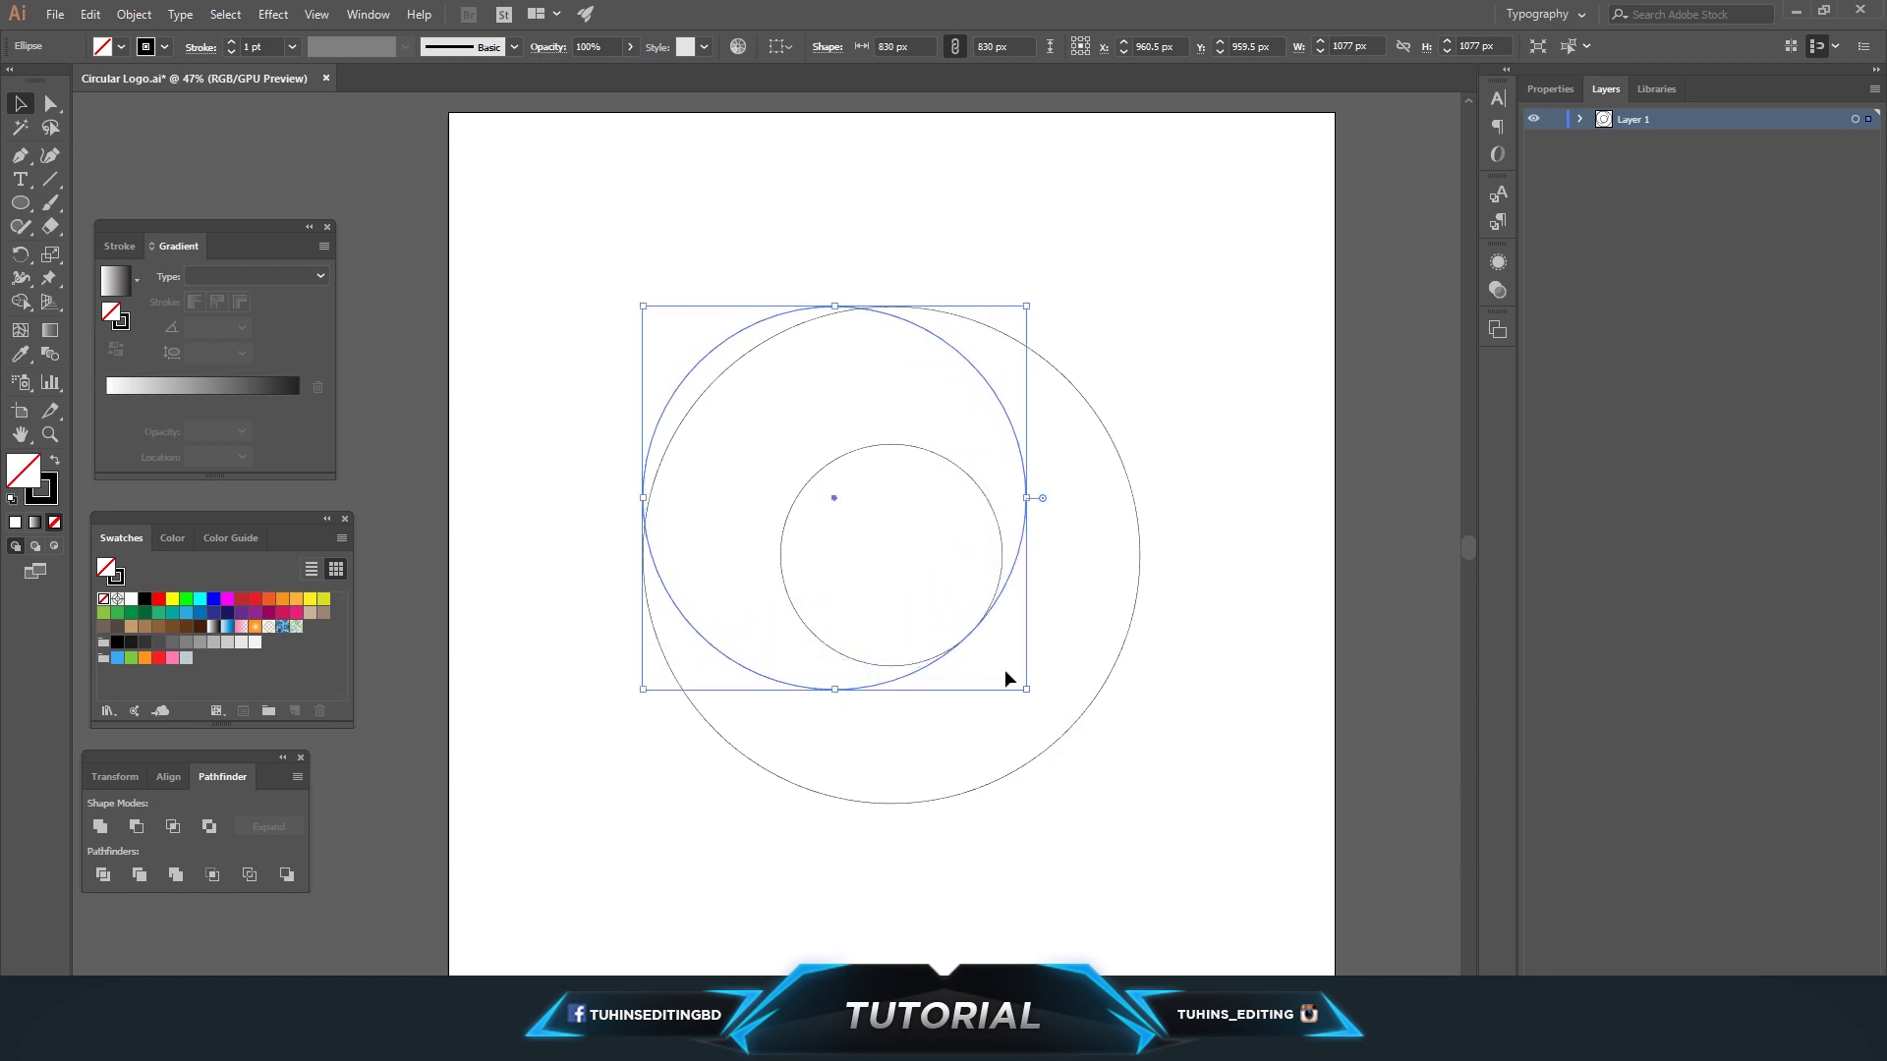
drag(889, 543, 840, 611)
drag(741, 337, 715, 405)
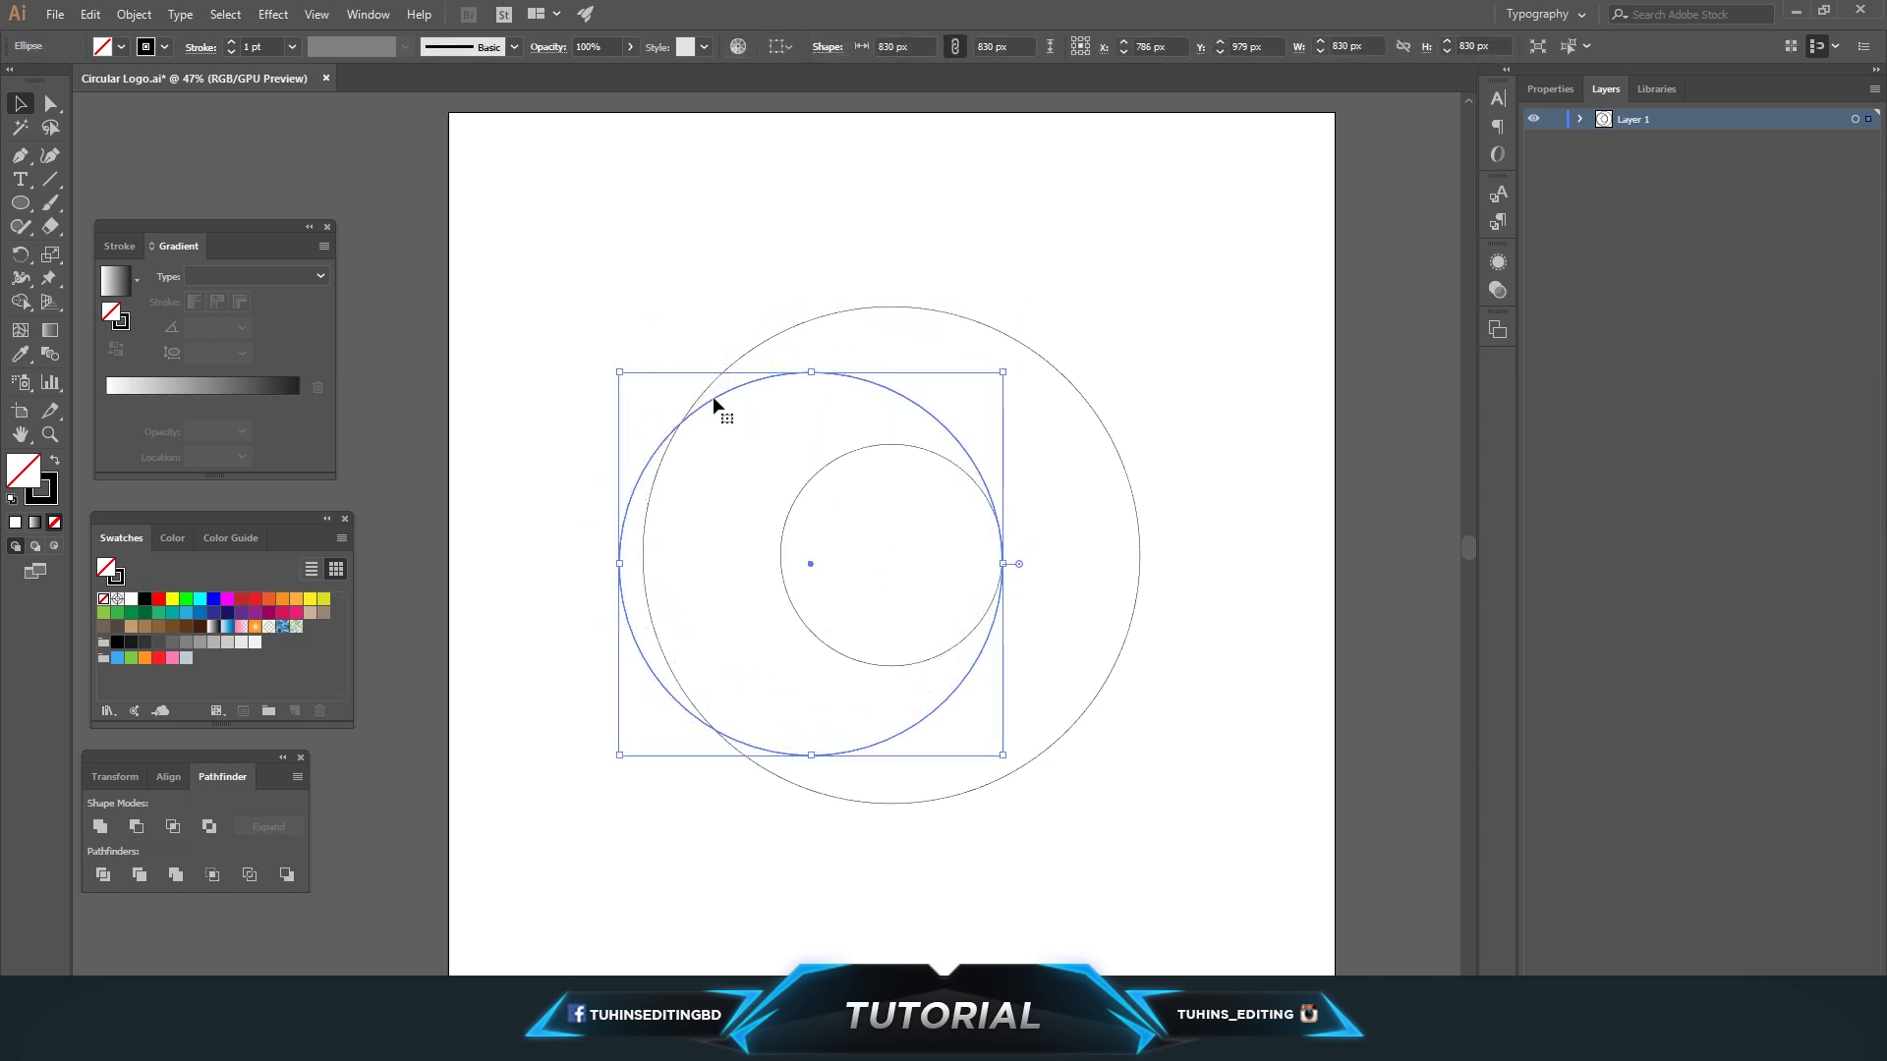
click(648, 295)
- Vertically centre-align all three circles
drag(607, 282, 1209, 811)
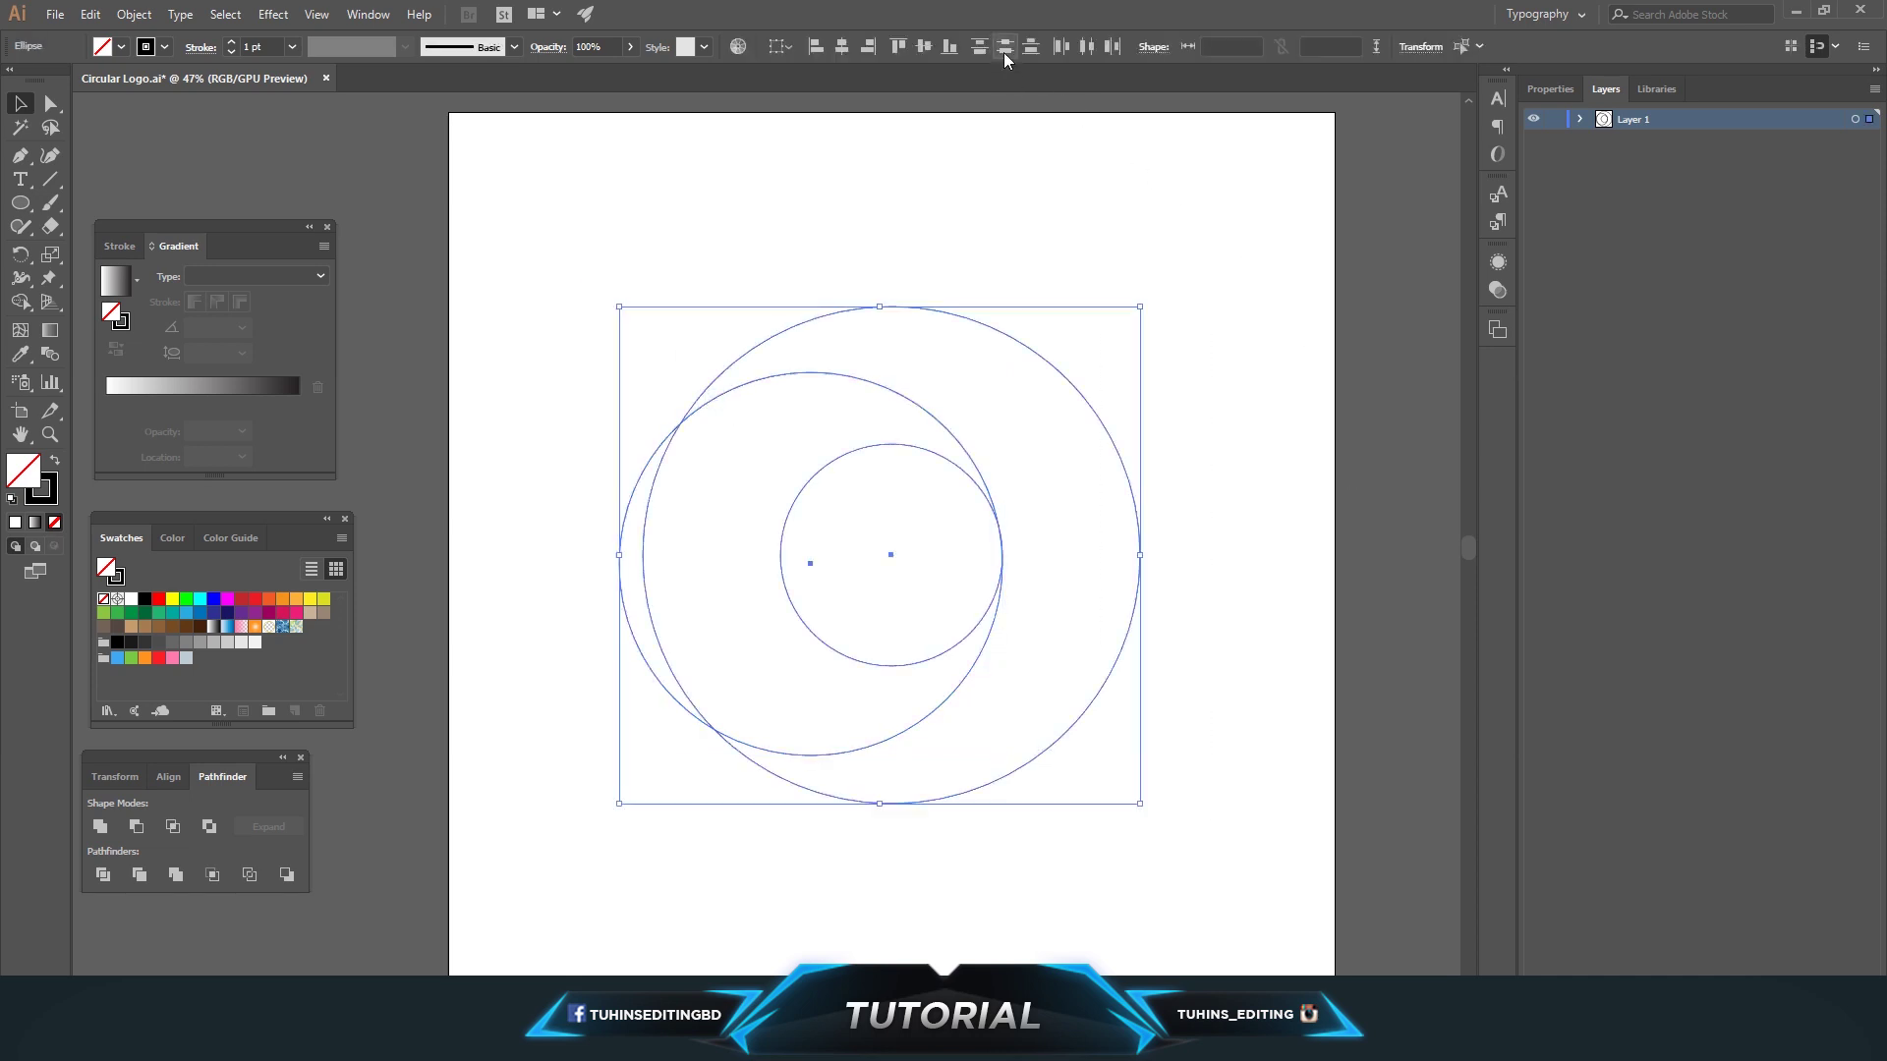
click(923, 46)
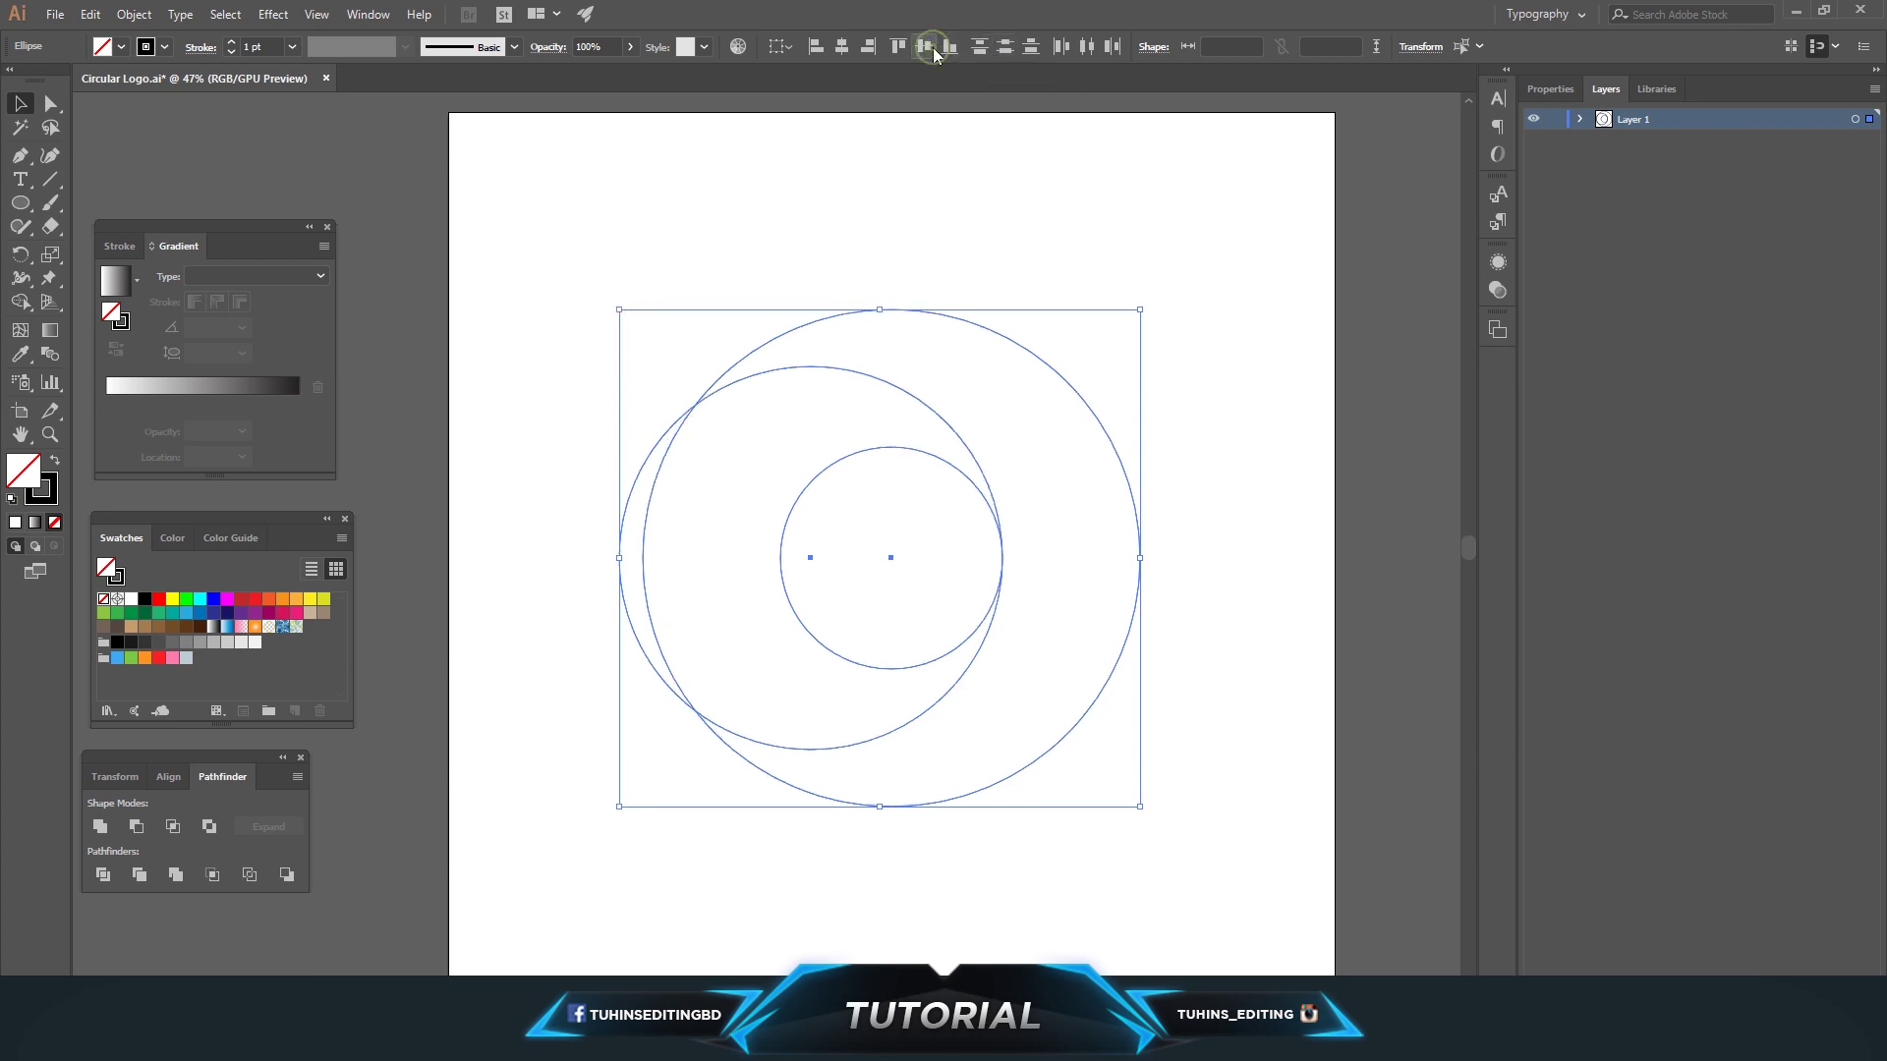
click(1225, 351)
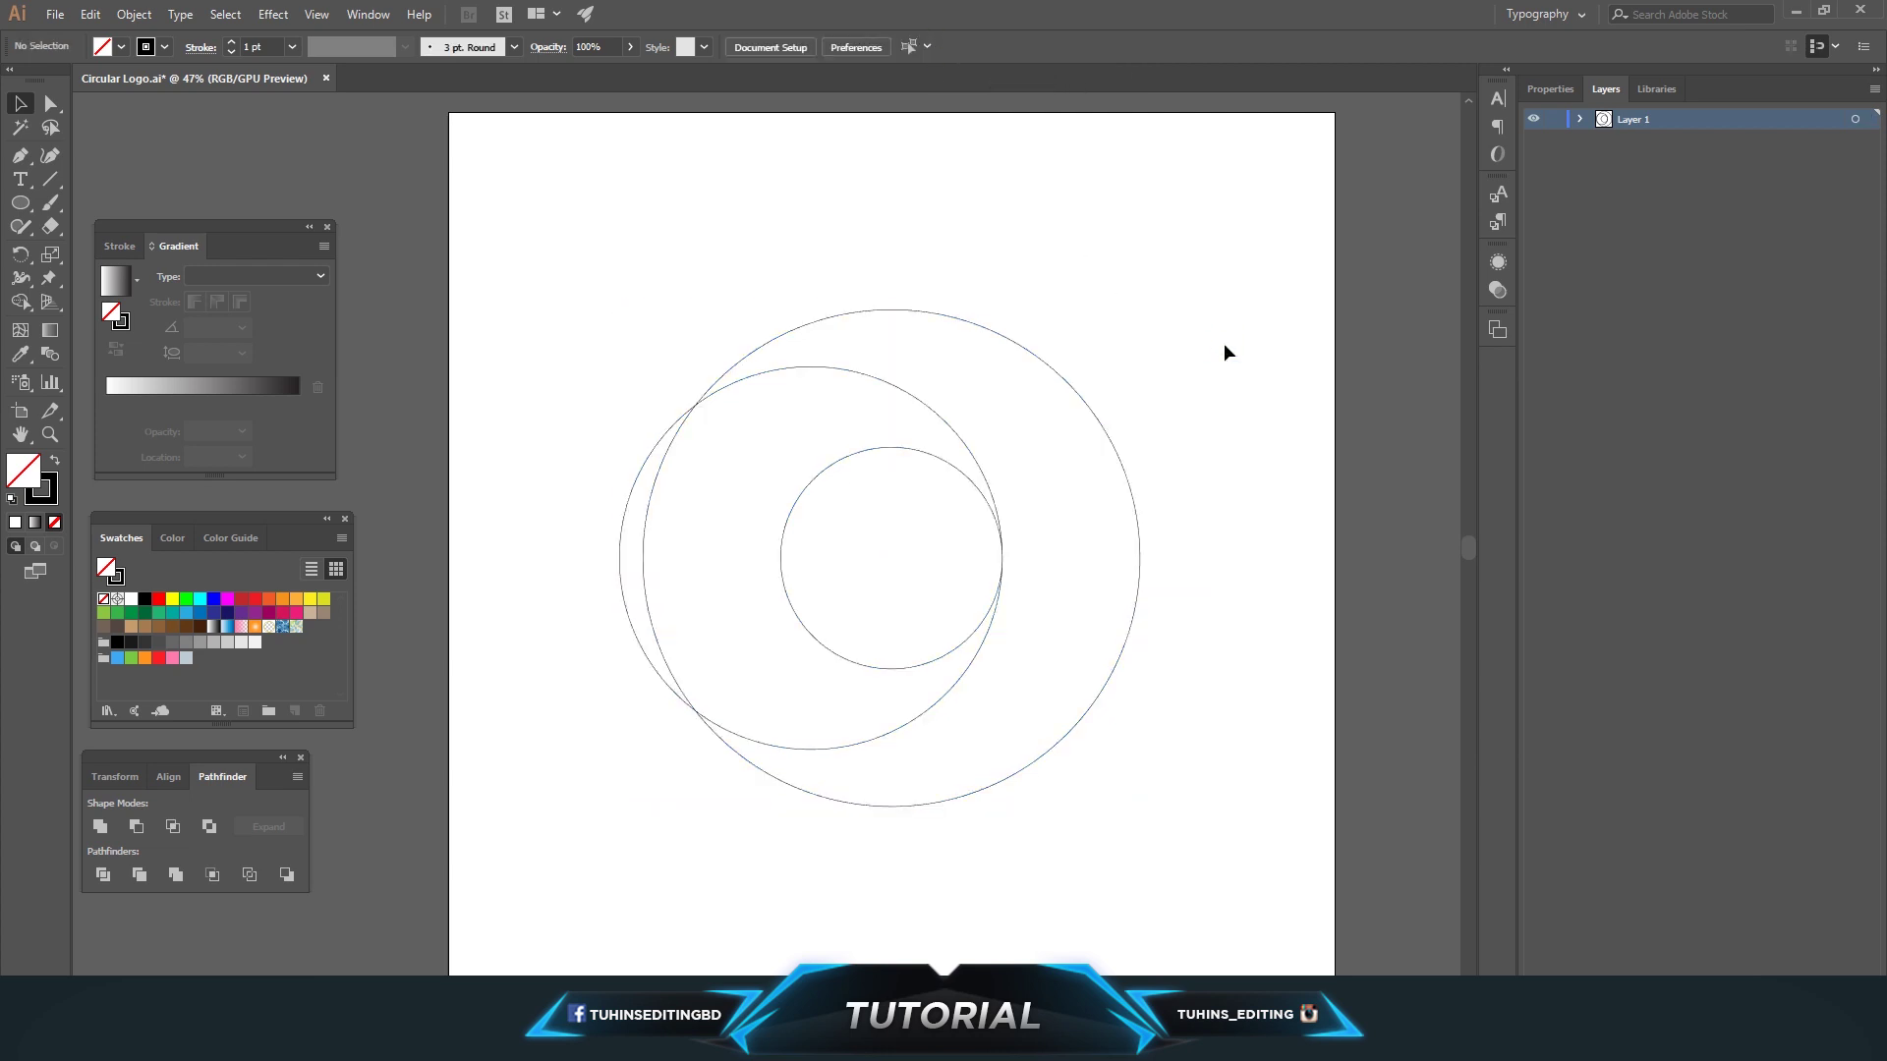
- Resize the middle circle to 779 px and vertically centre-align all three circles
click(621, 588)
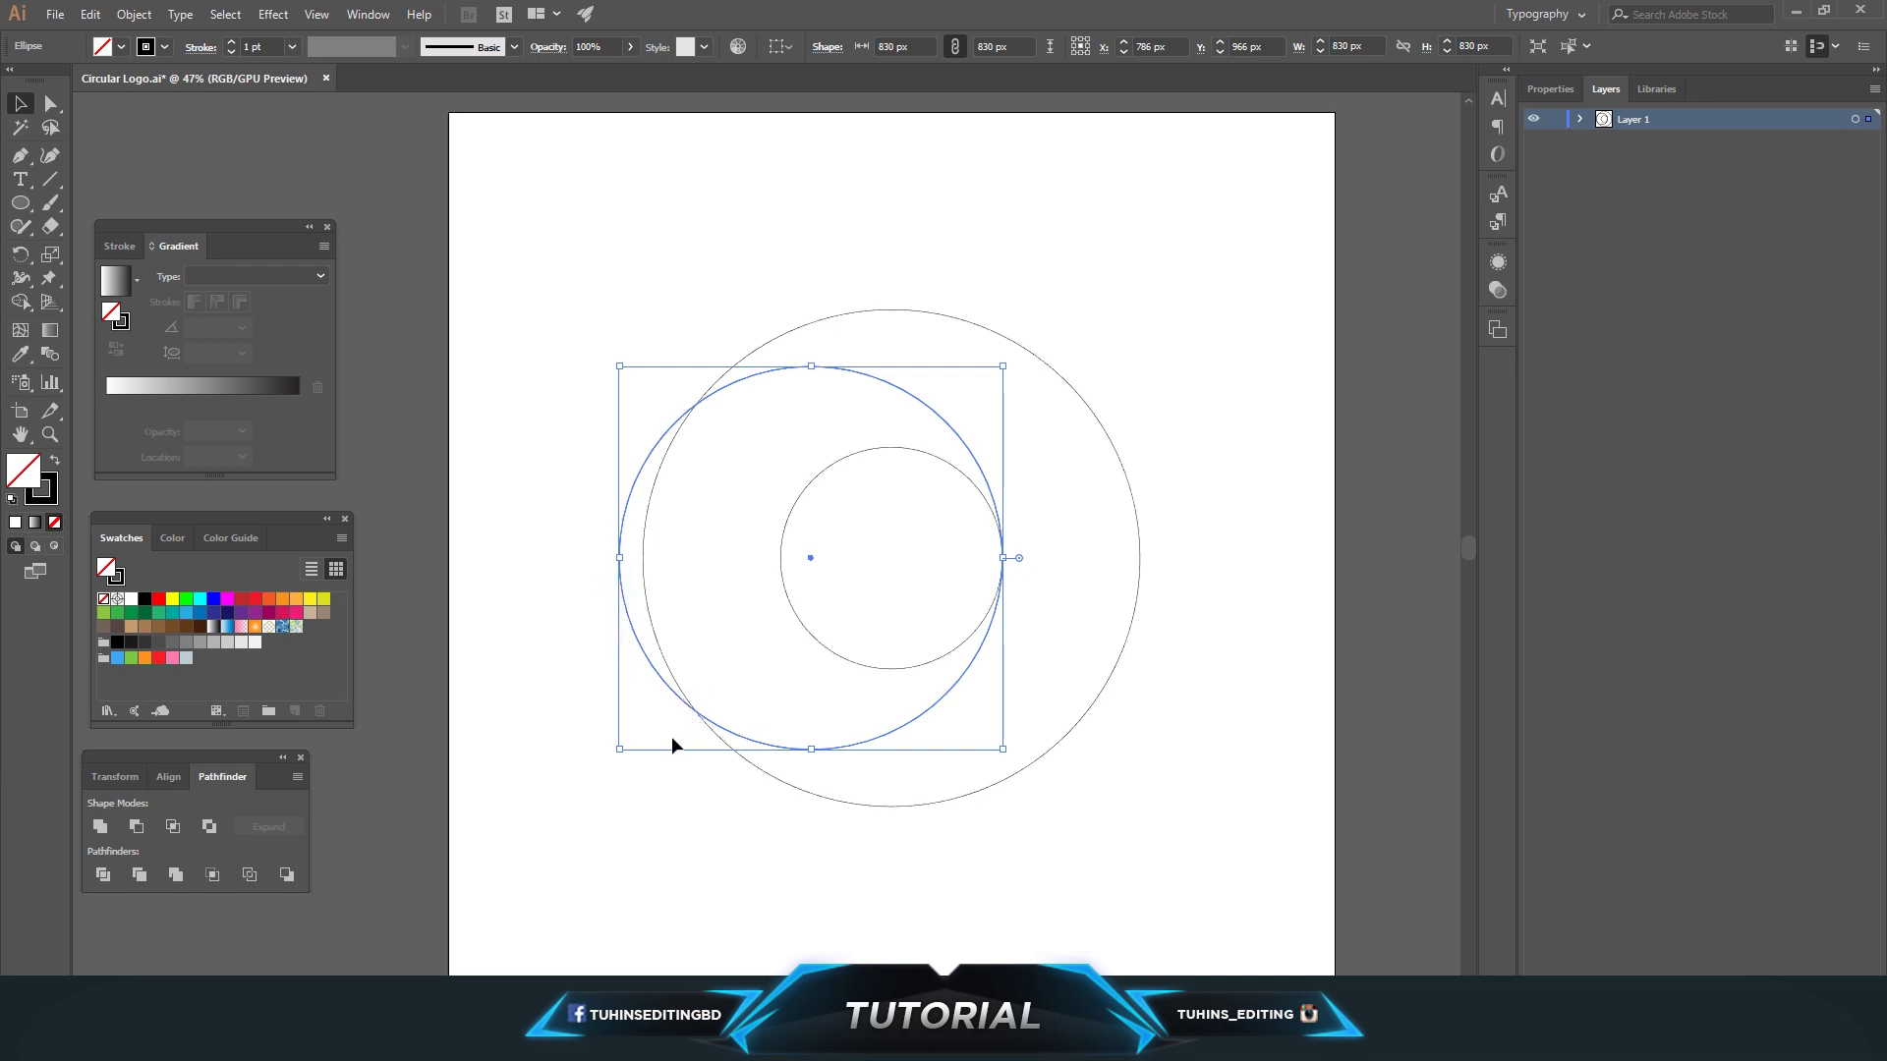
drag(620, 753, 643, 726)
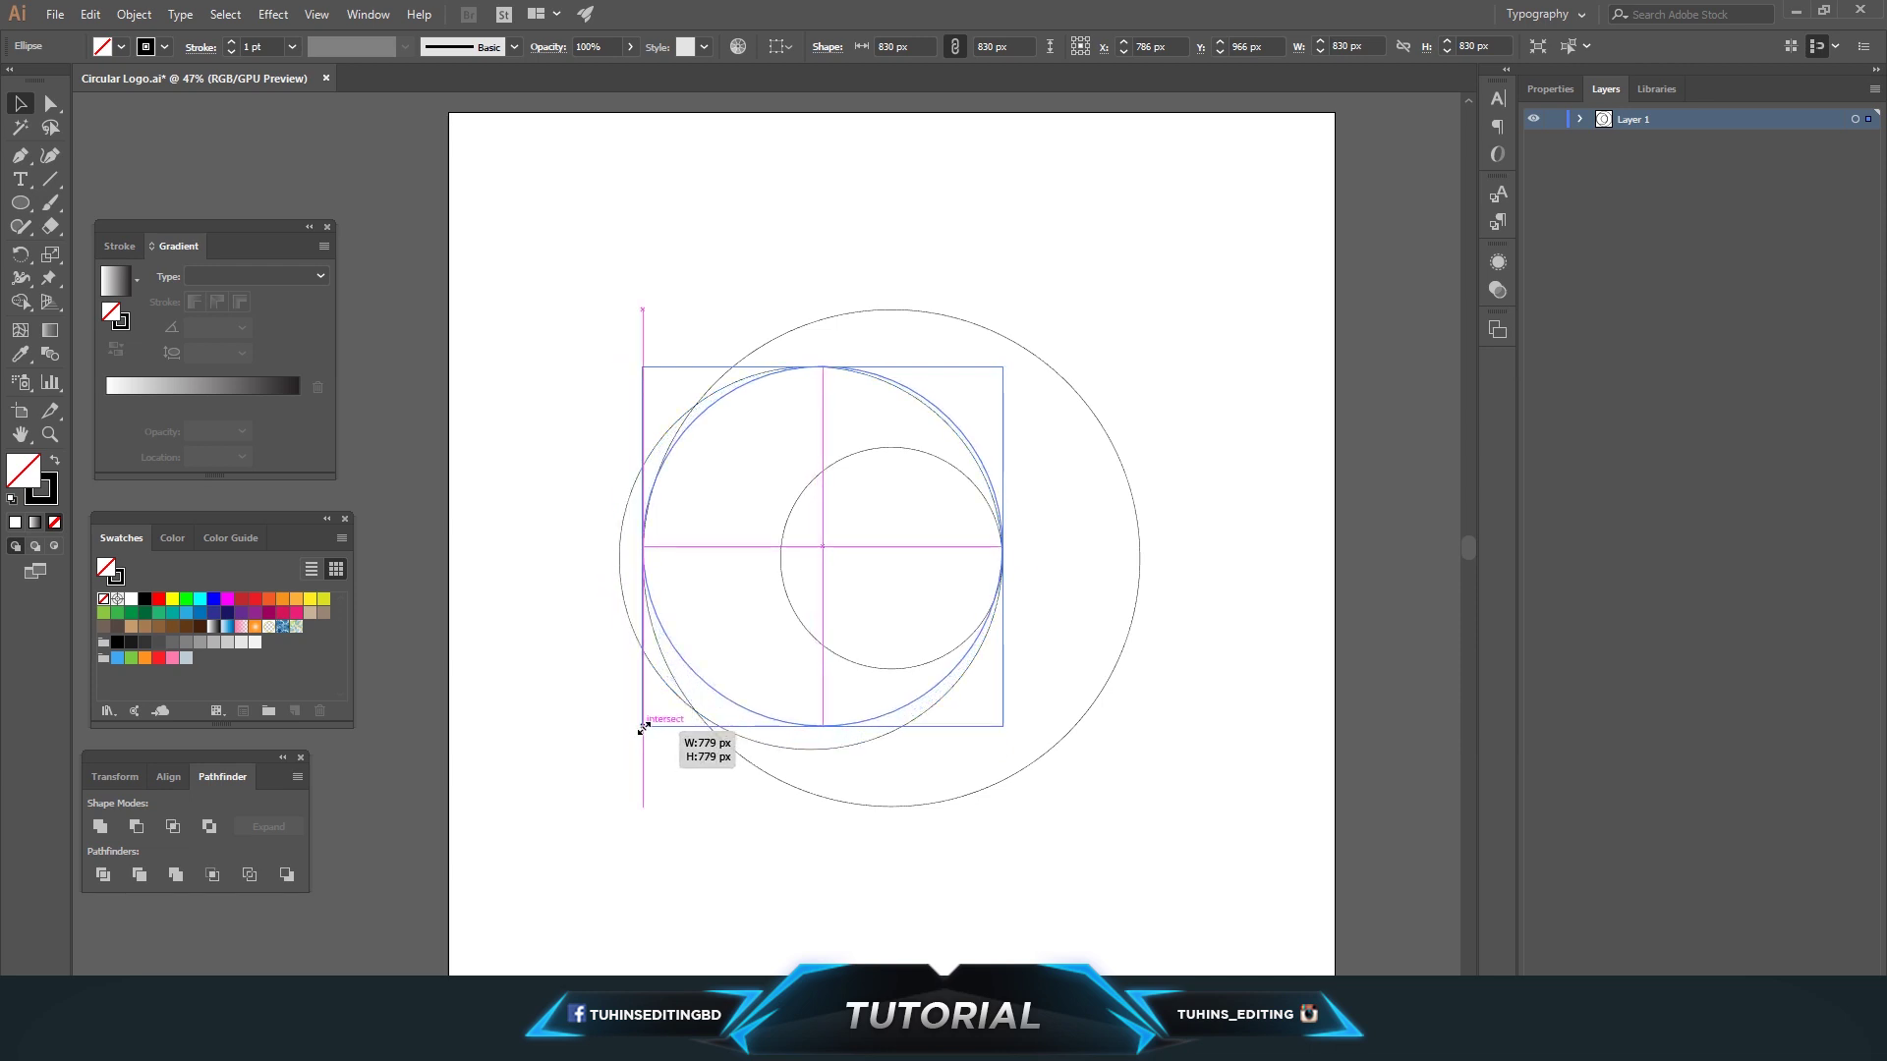
click(606, 726)
key(ctrl+a)
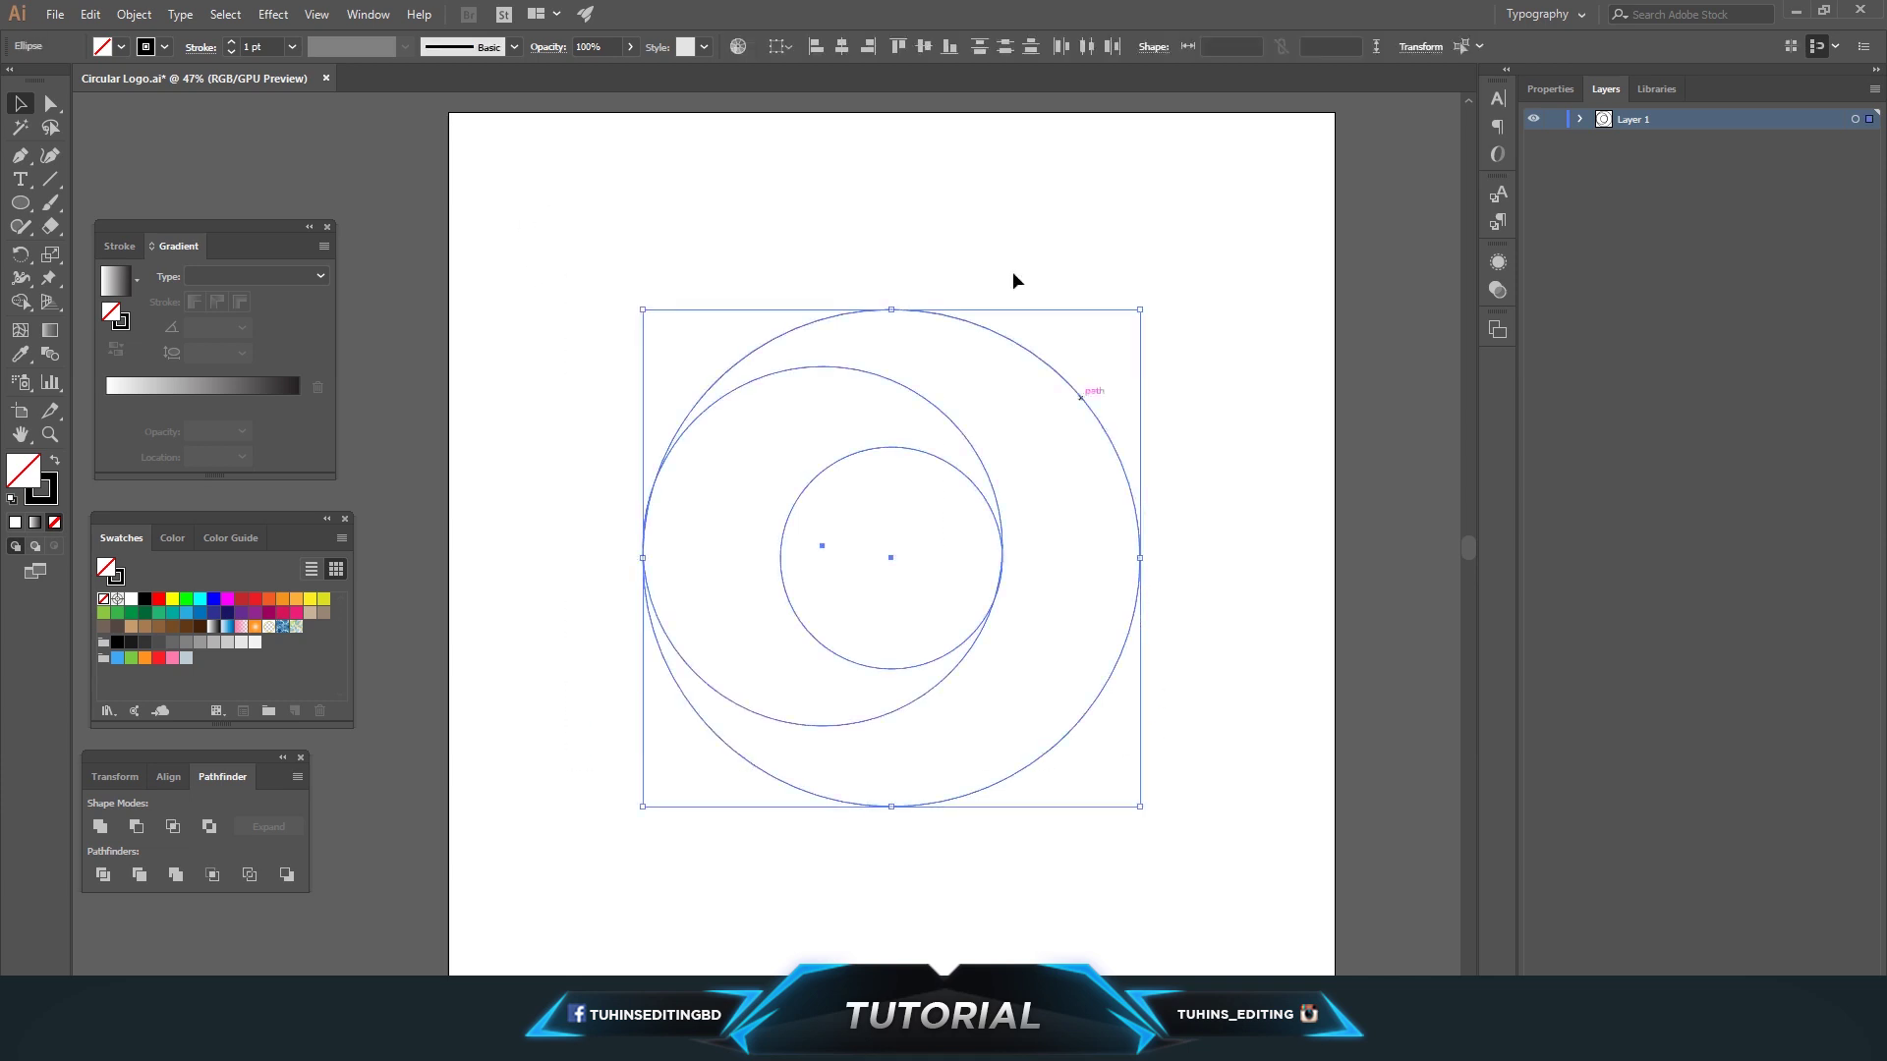
click(919, 49)
click(1021, 172)
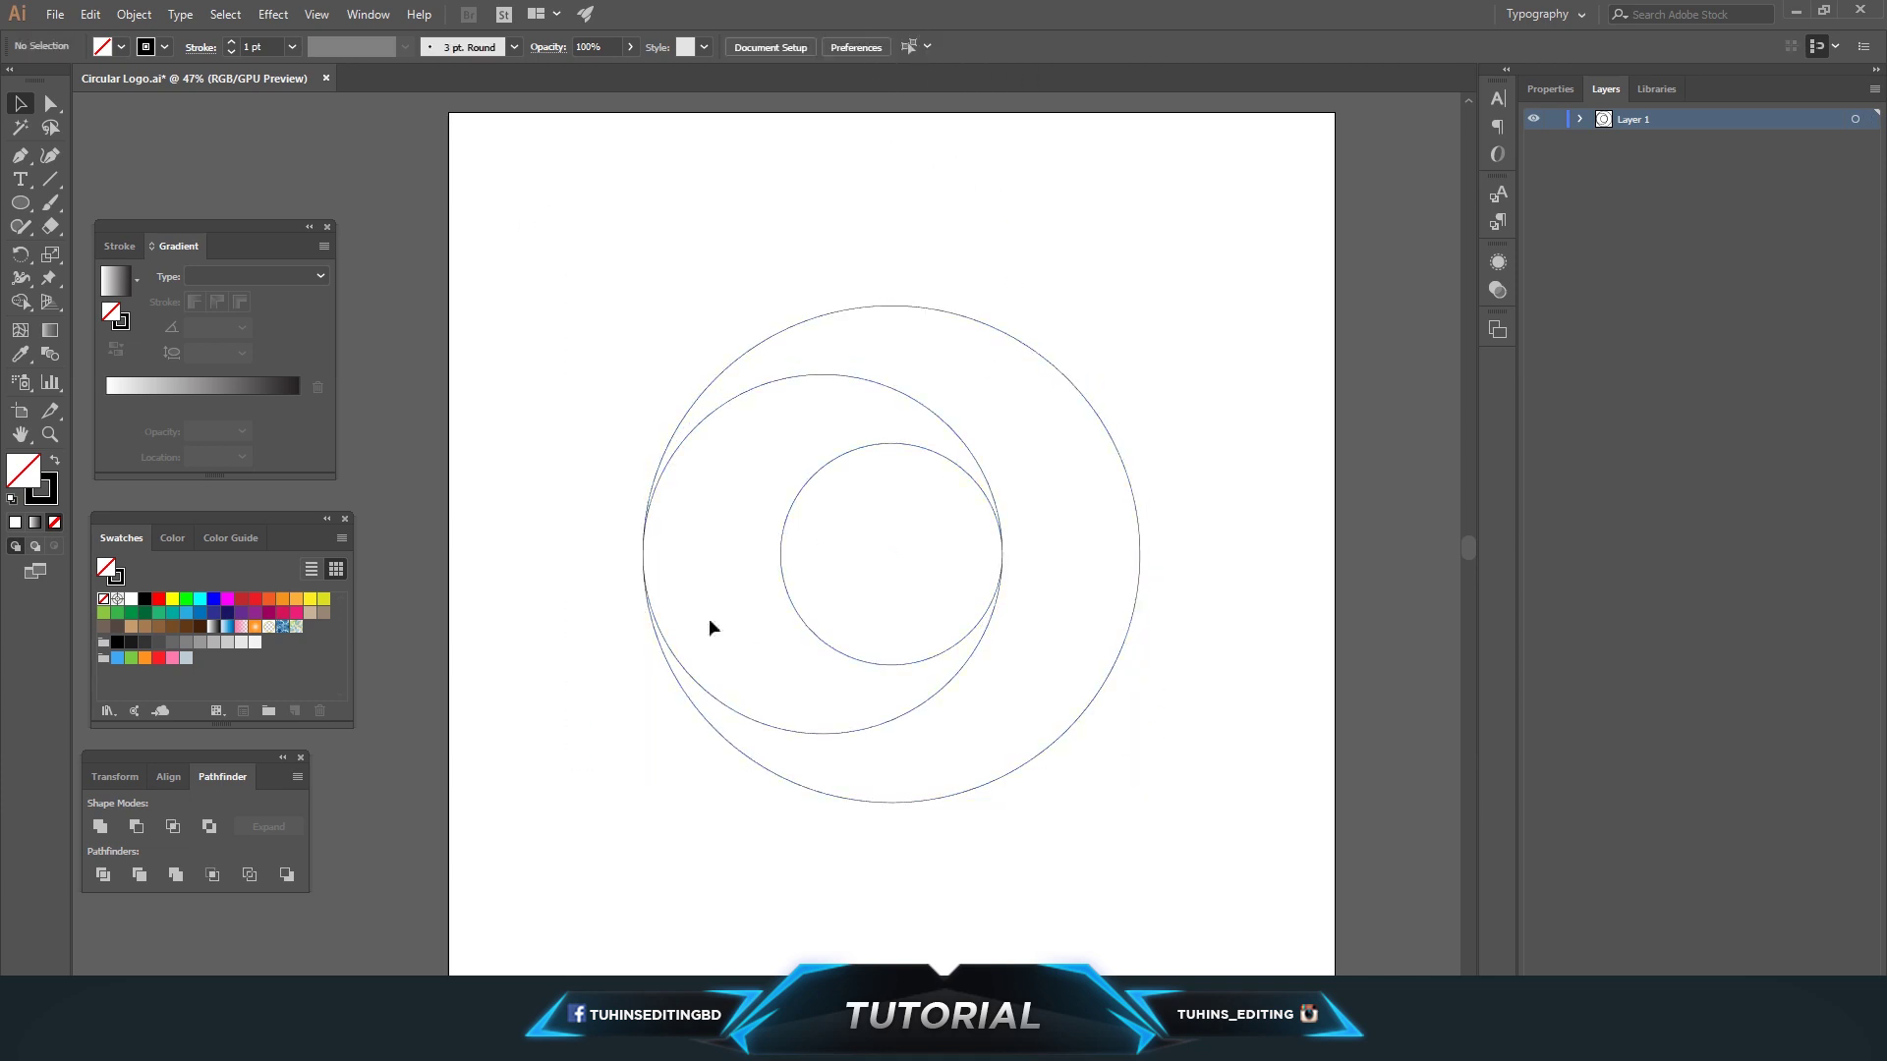
- Zoom in on the circles' touching left edges, then fit the artboard in view
click(677, 567)
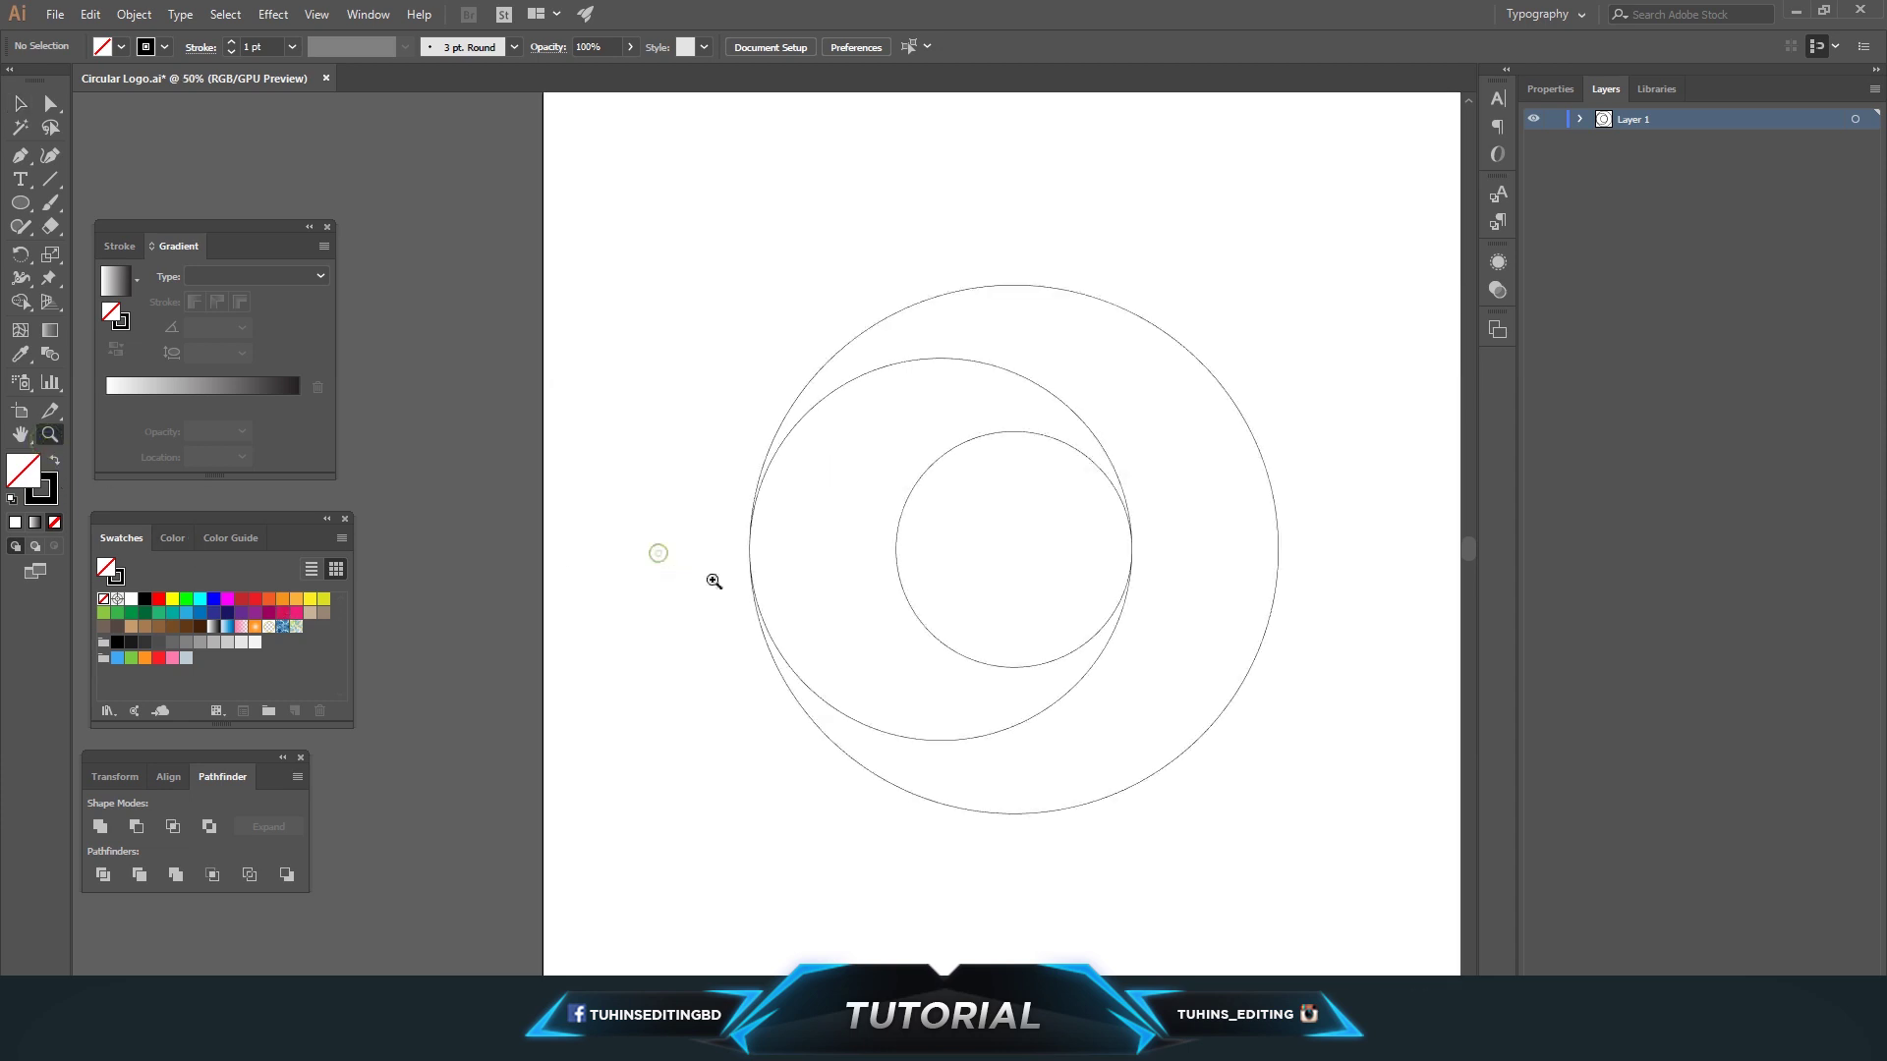
click(776, 542)
click(754, 536)
click(1041, 595)
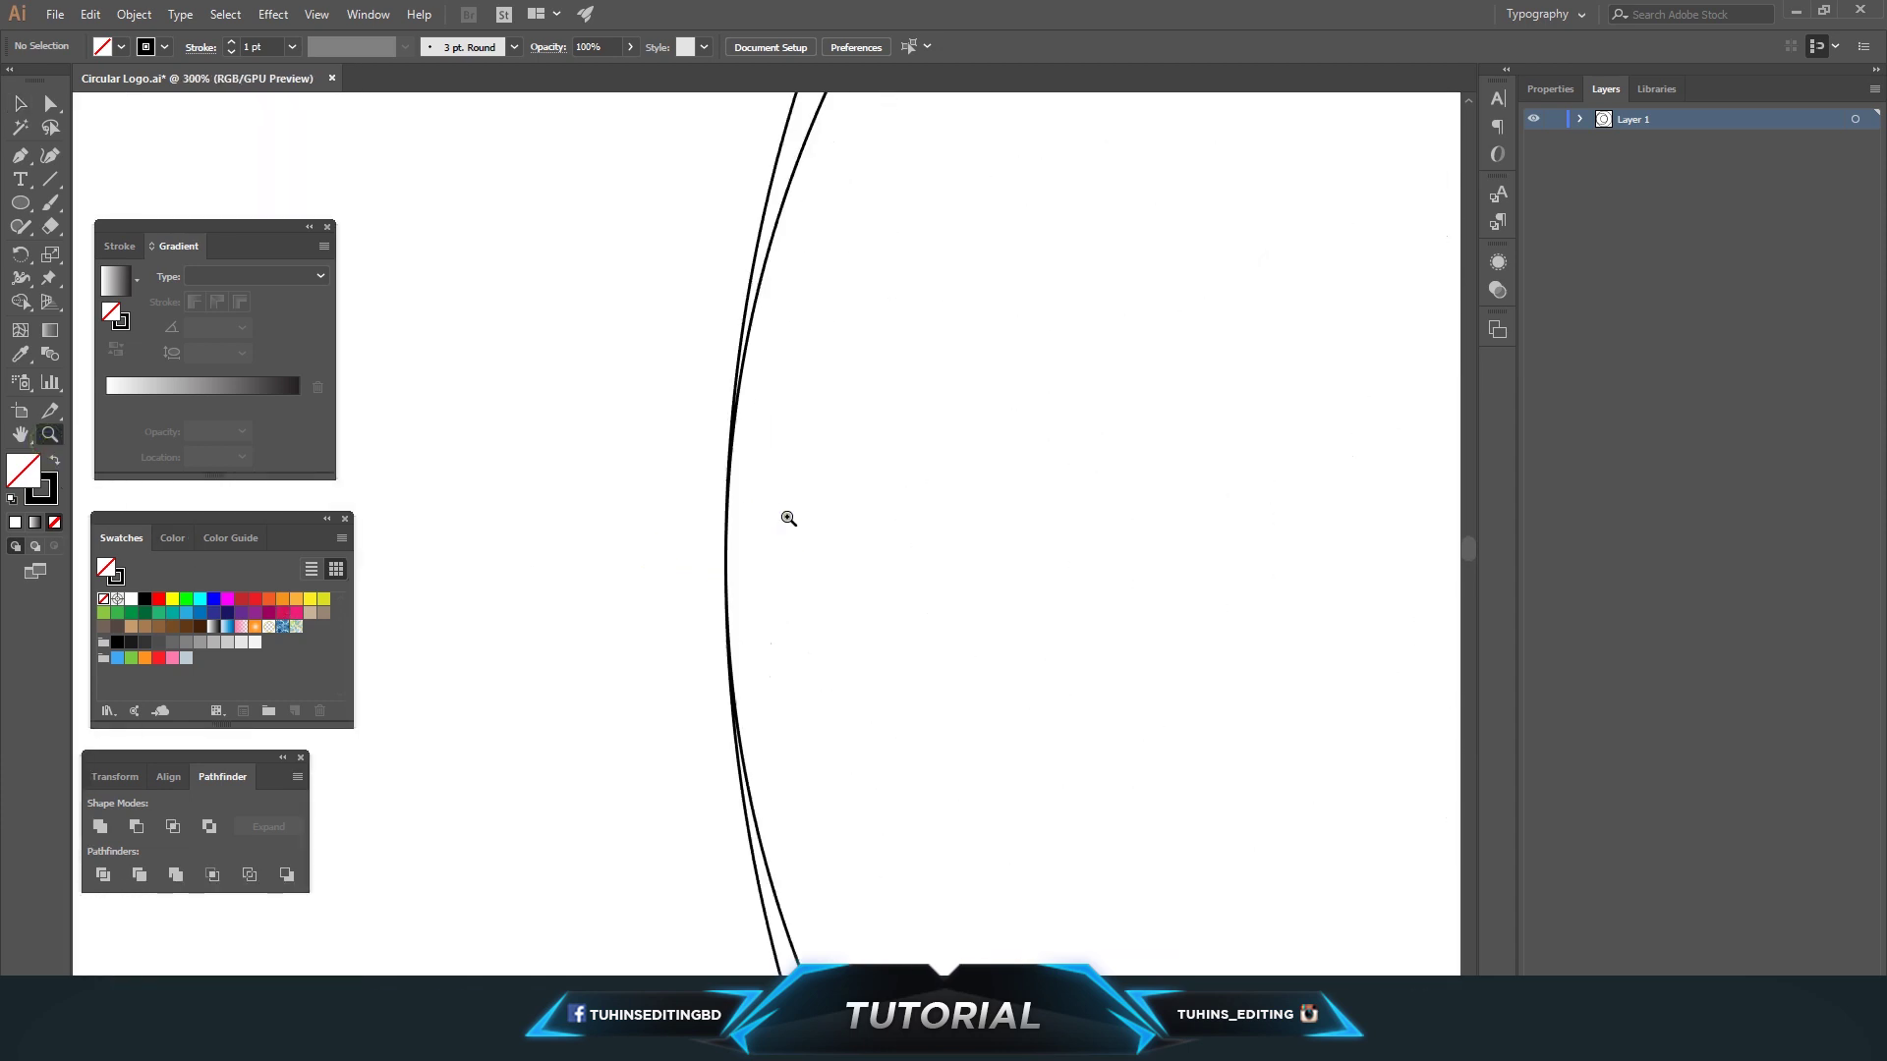
key(ctrl+minus)
key(ctrl+1)
key(ctrl+0)
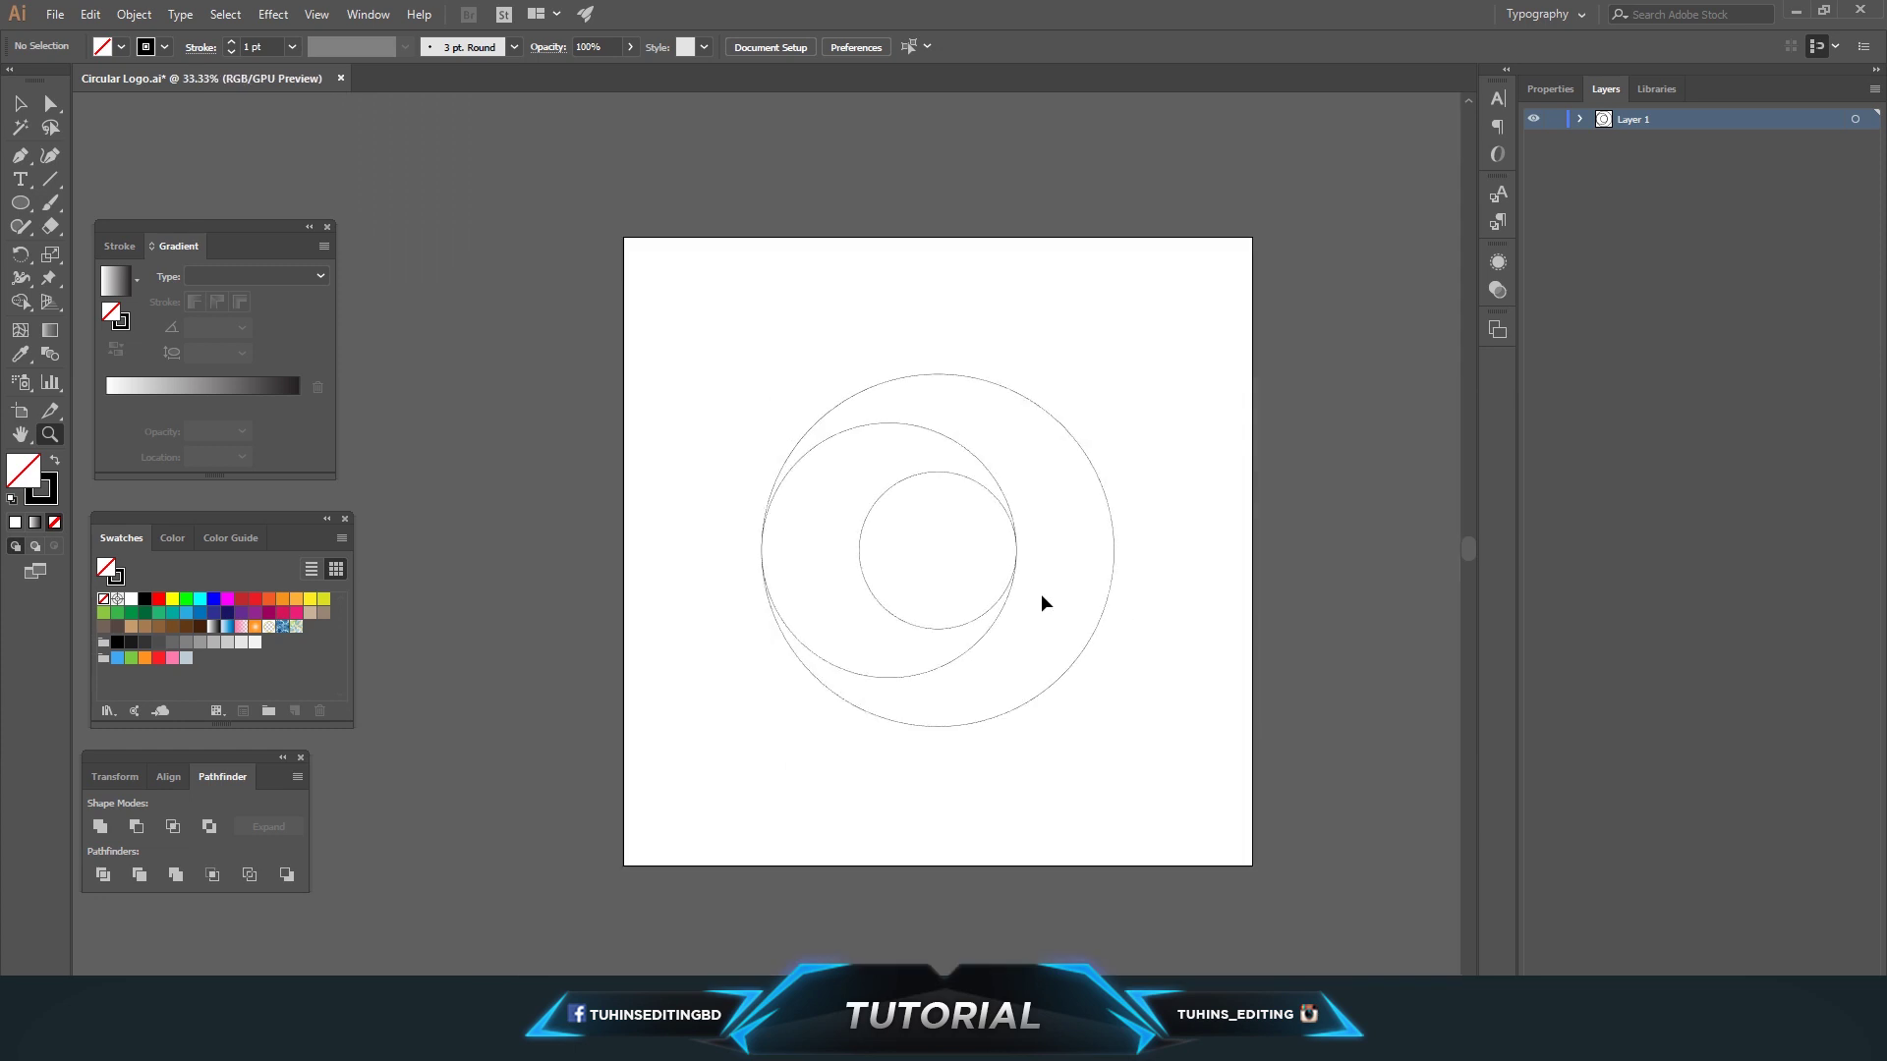
click(49, 102)
- Save Circular Logo.ai and recentre the view at 50% zoom
click(55, 13)
click(79, 178)
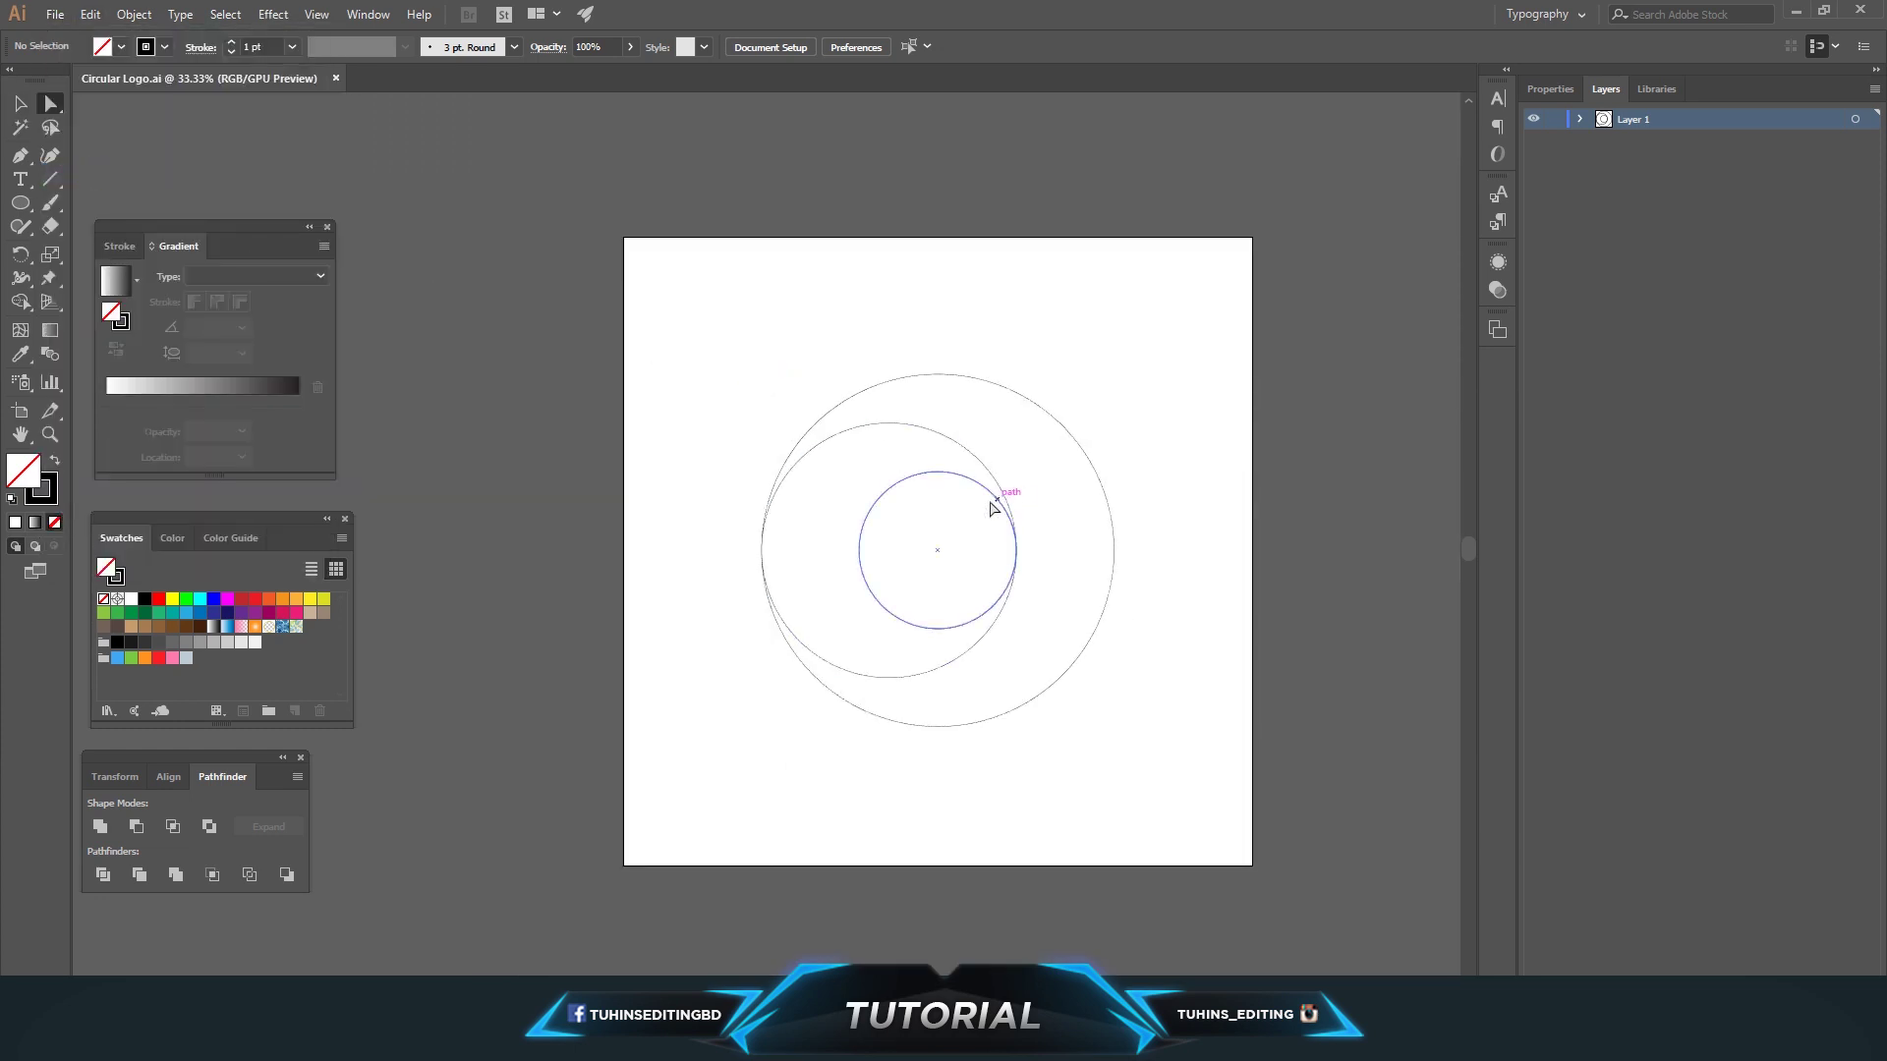
drag(1012, 492, 839, 496)
key(ctrl+plus)
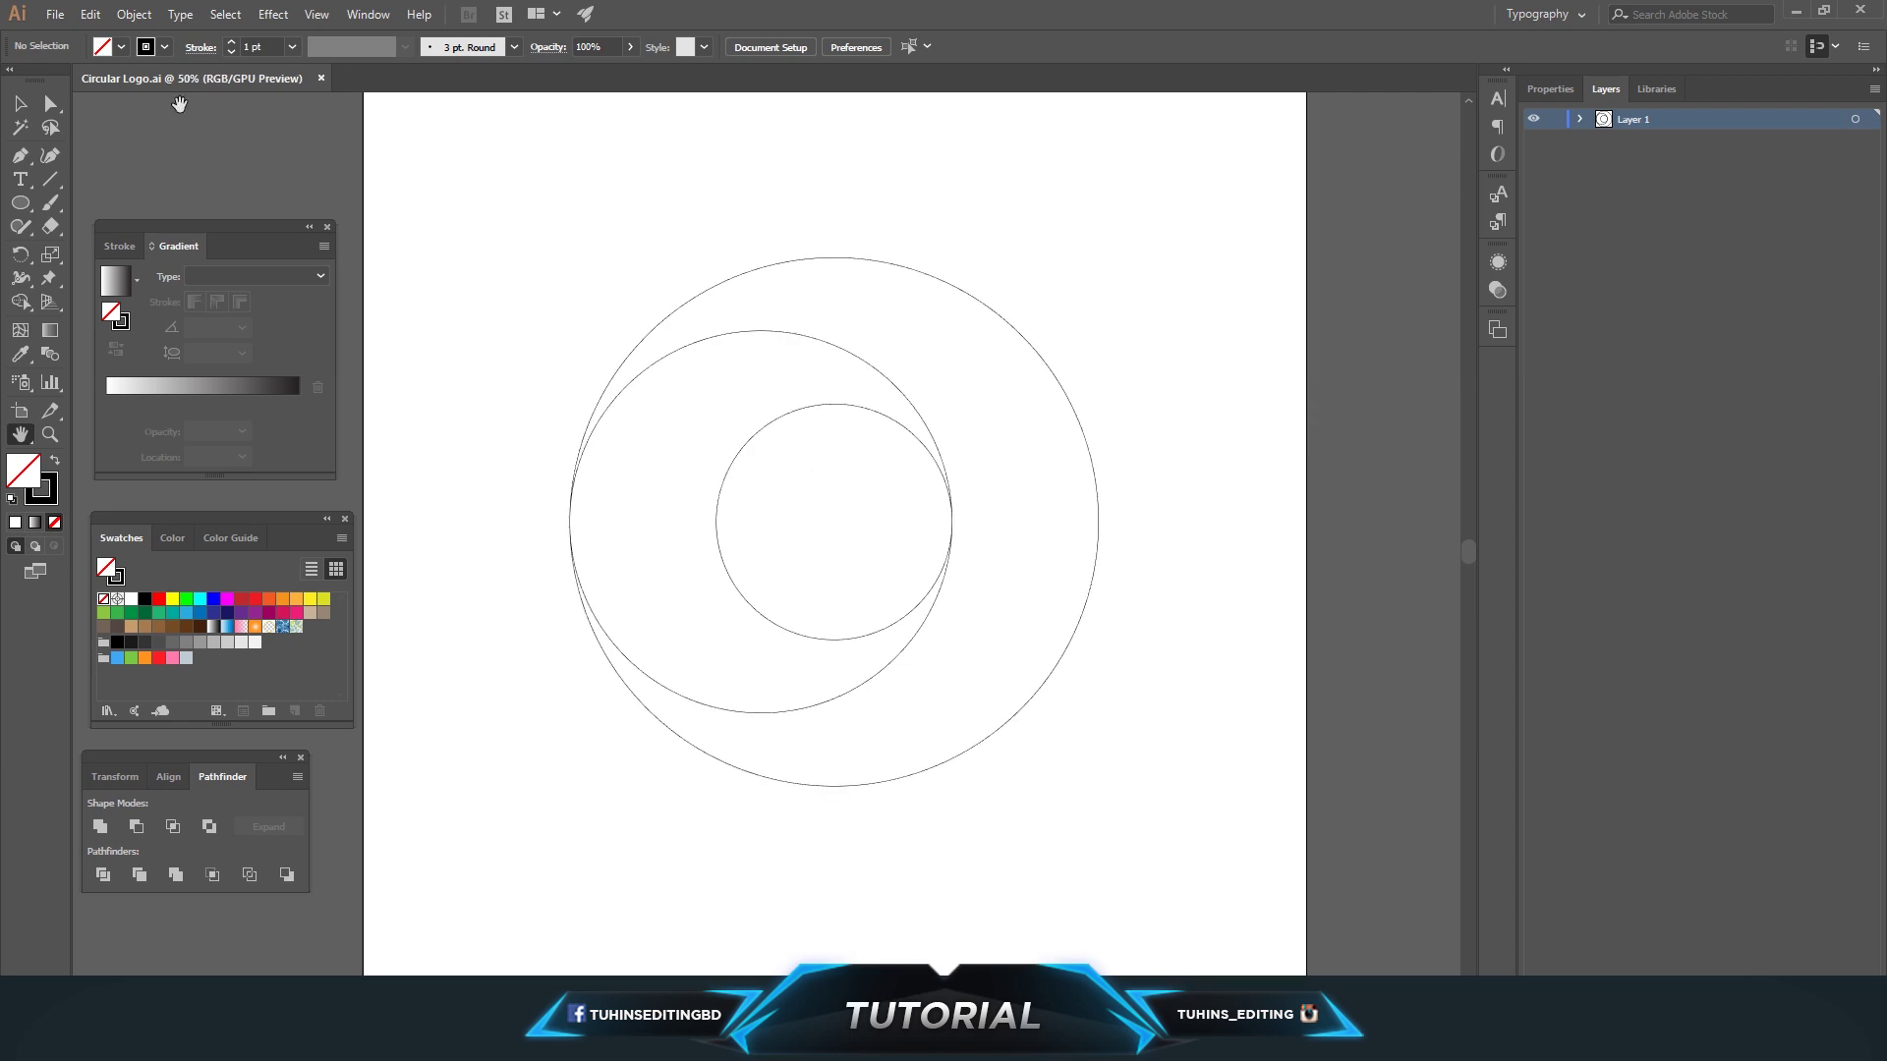
- Select the medium circle with the Selection Tool
click(49, 104)
click(21, 105)
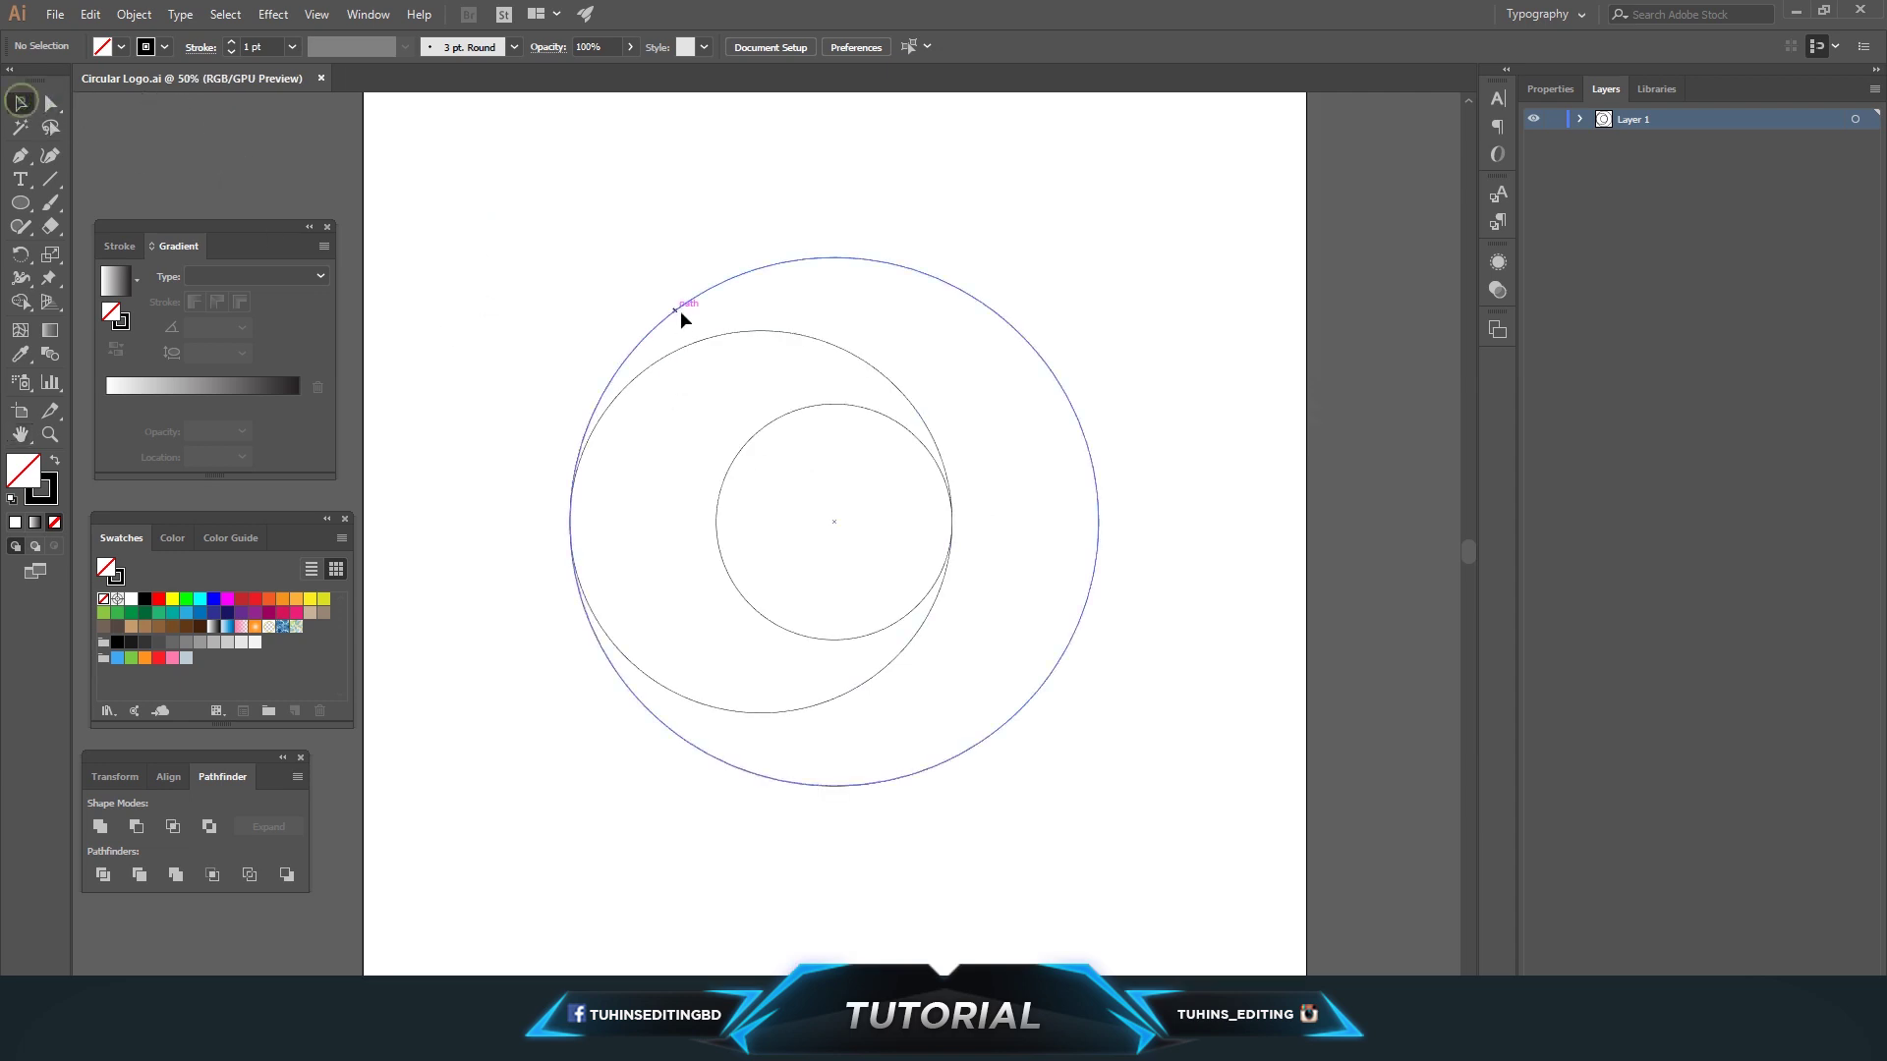
click(768, 337)
click(1043, 197)
click(780, 333)
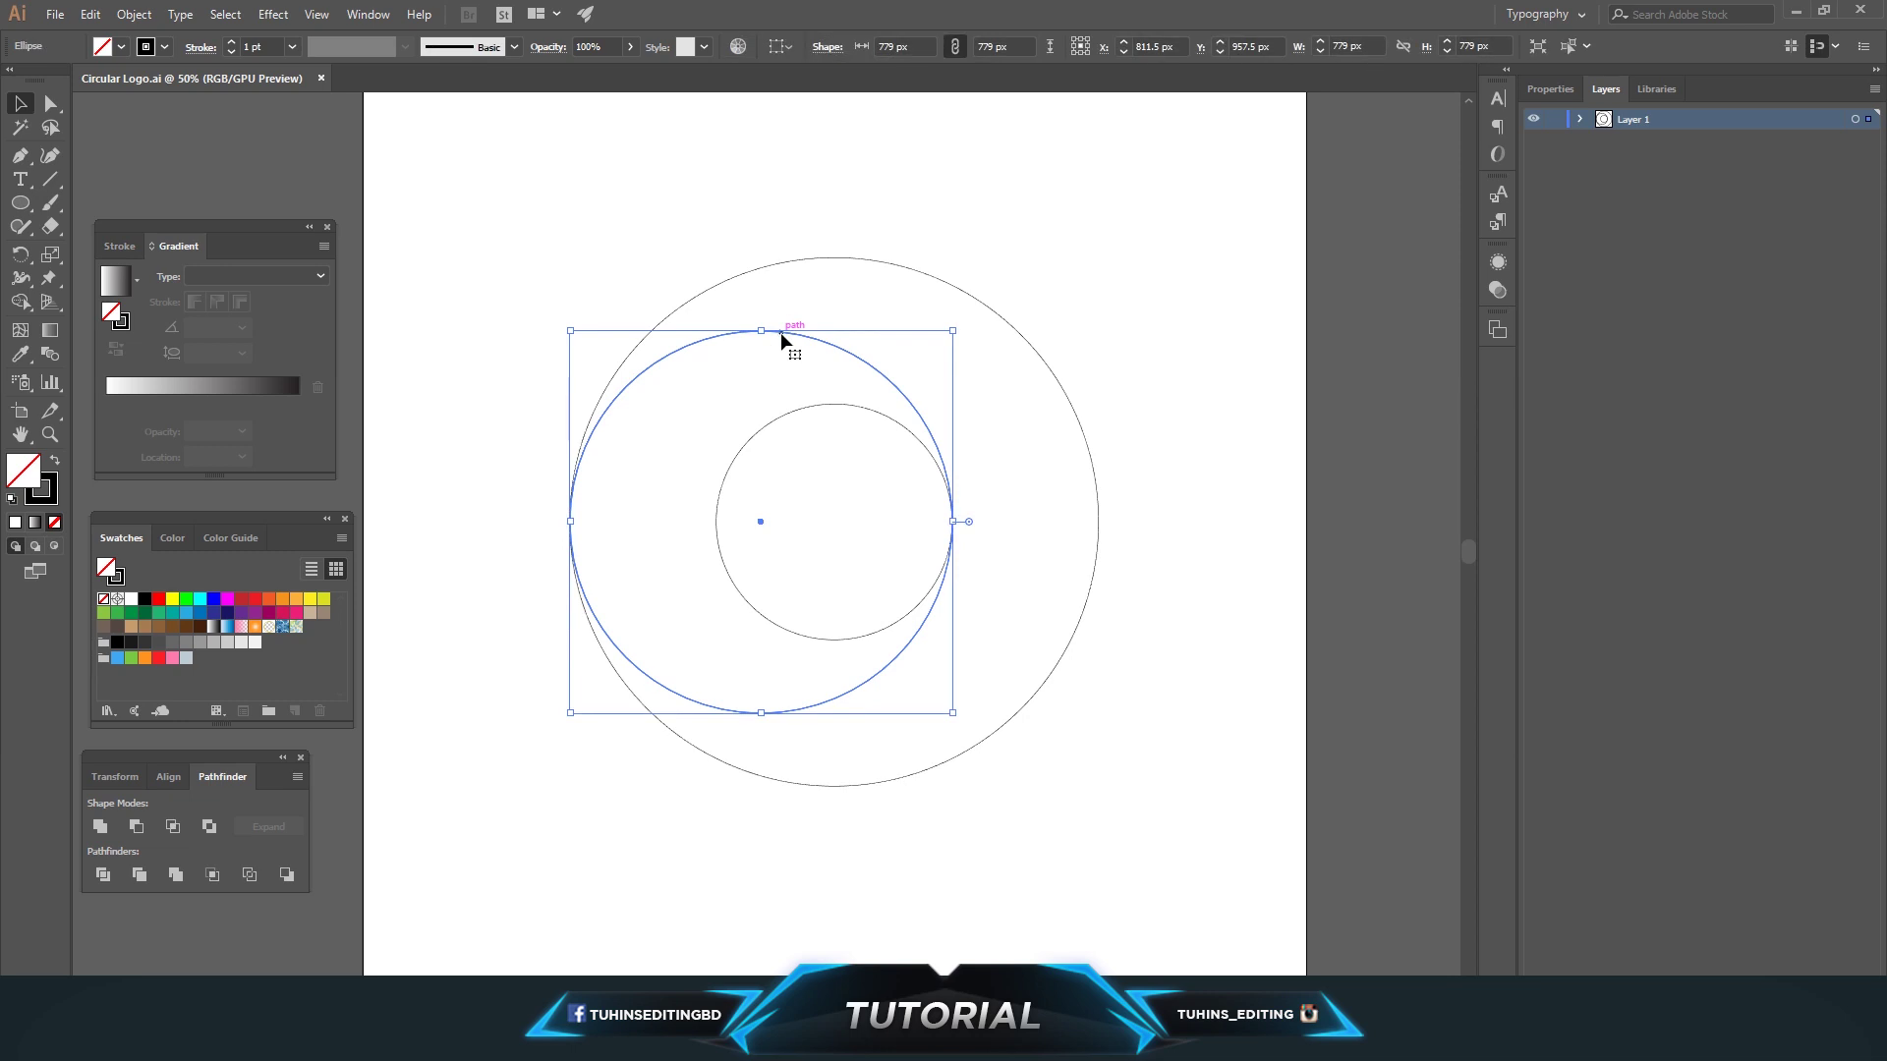
click(809, 406)
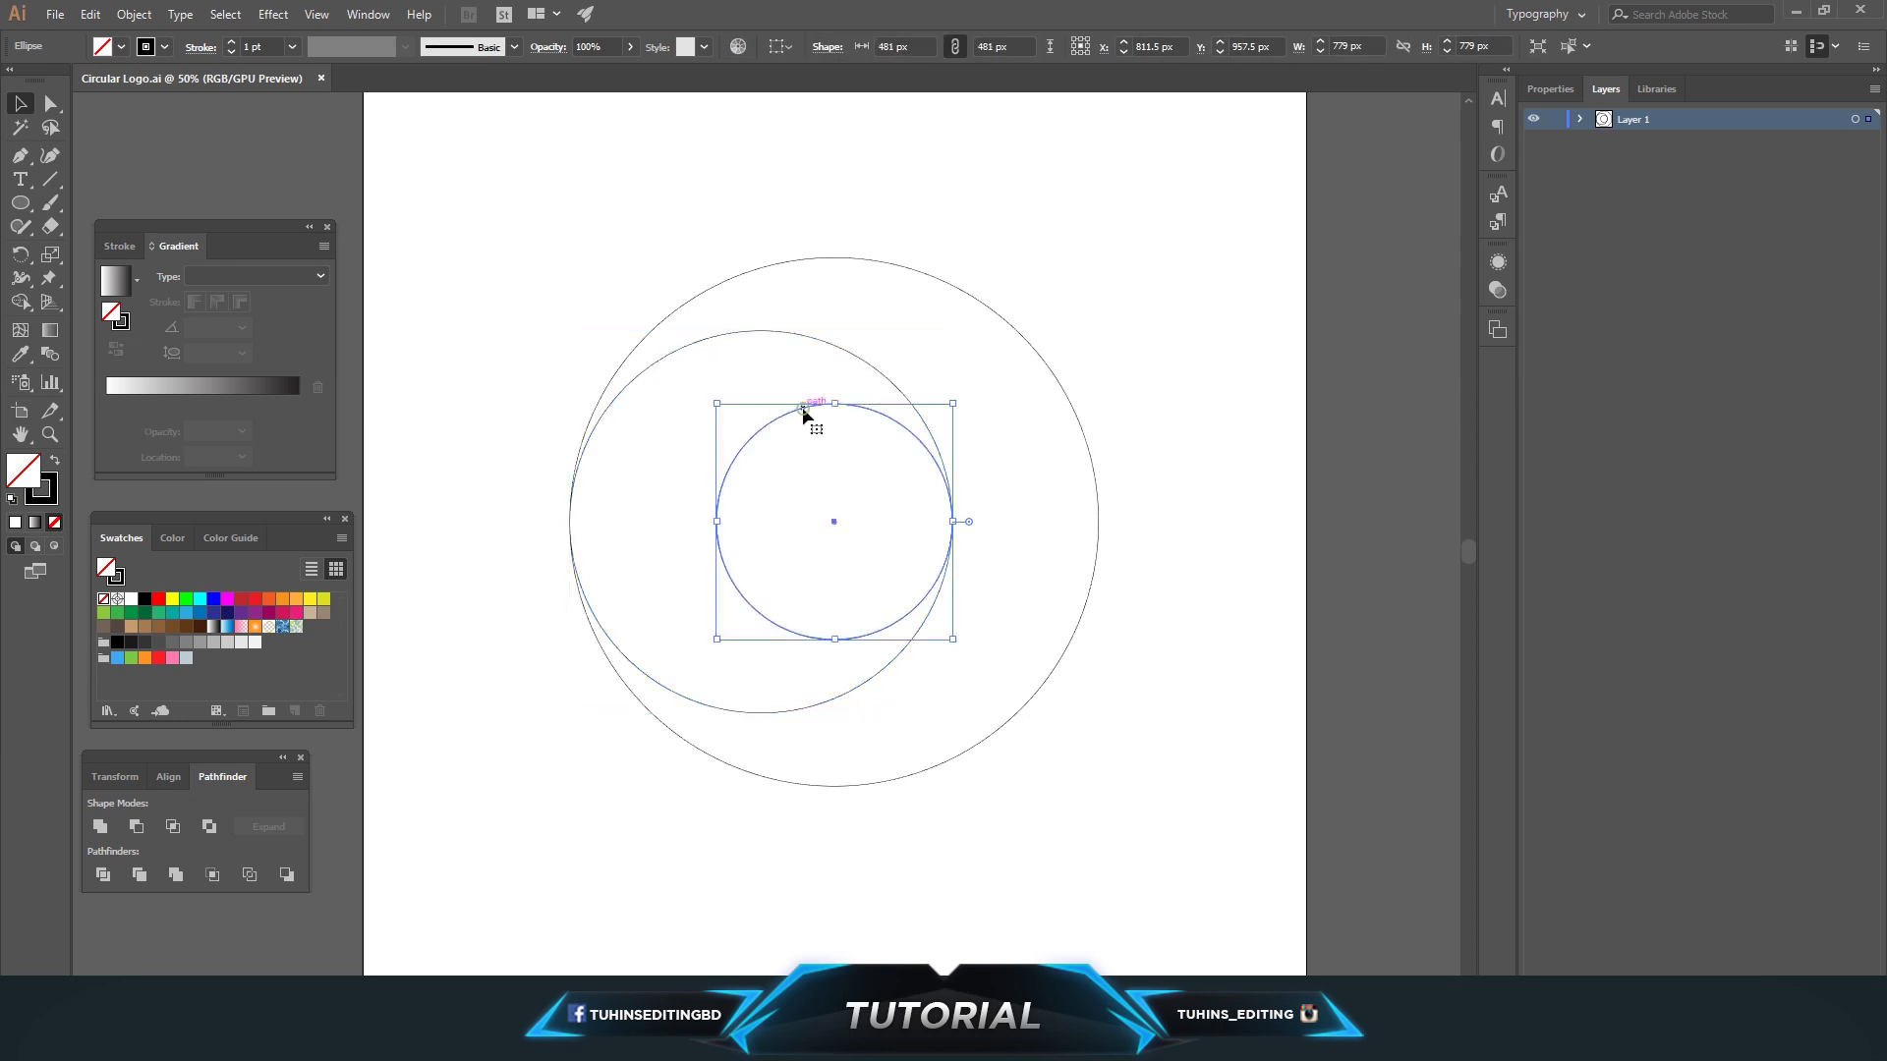
shift+click(779, 333)
click(566, 265)
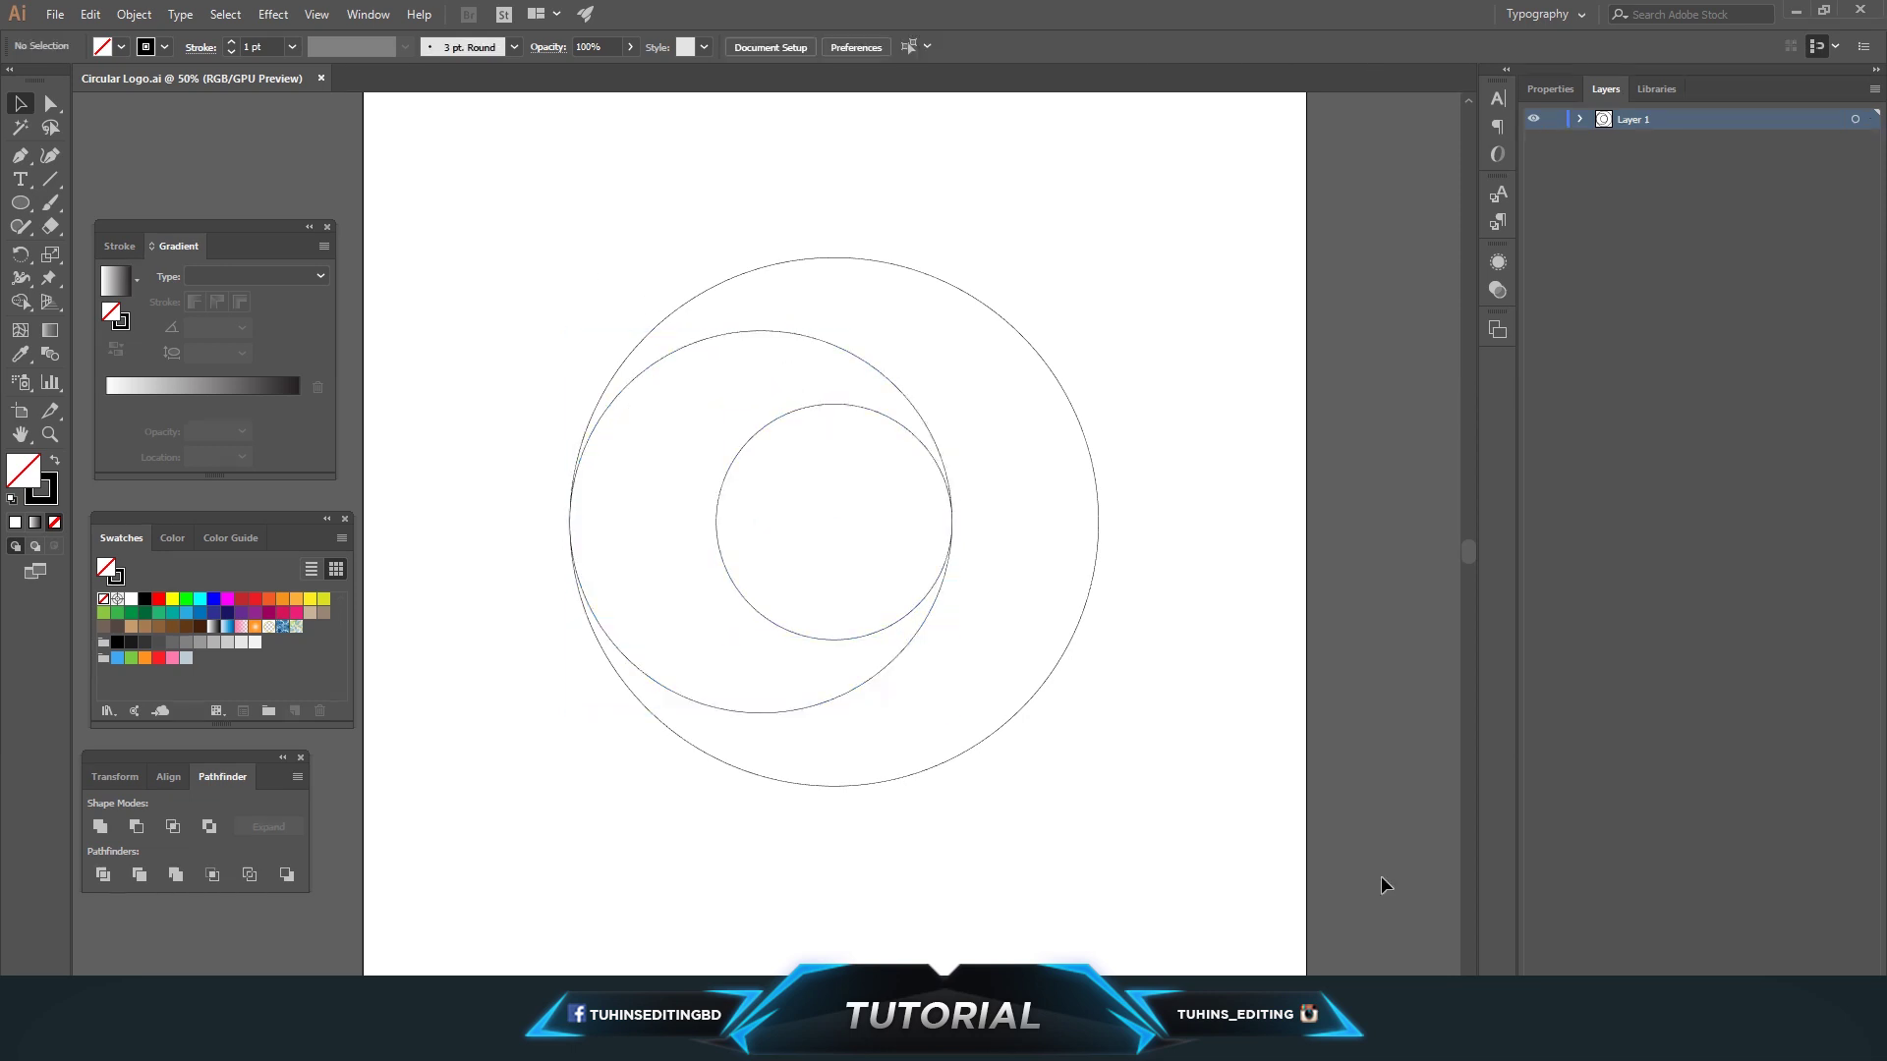
drag(494, 236, 1082, 842)
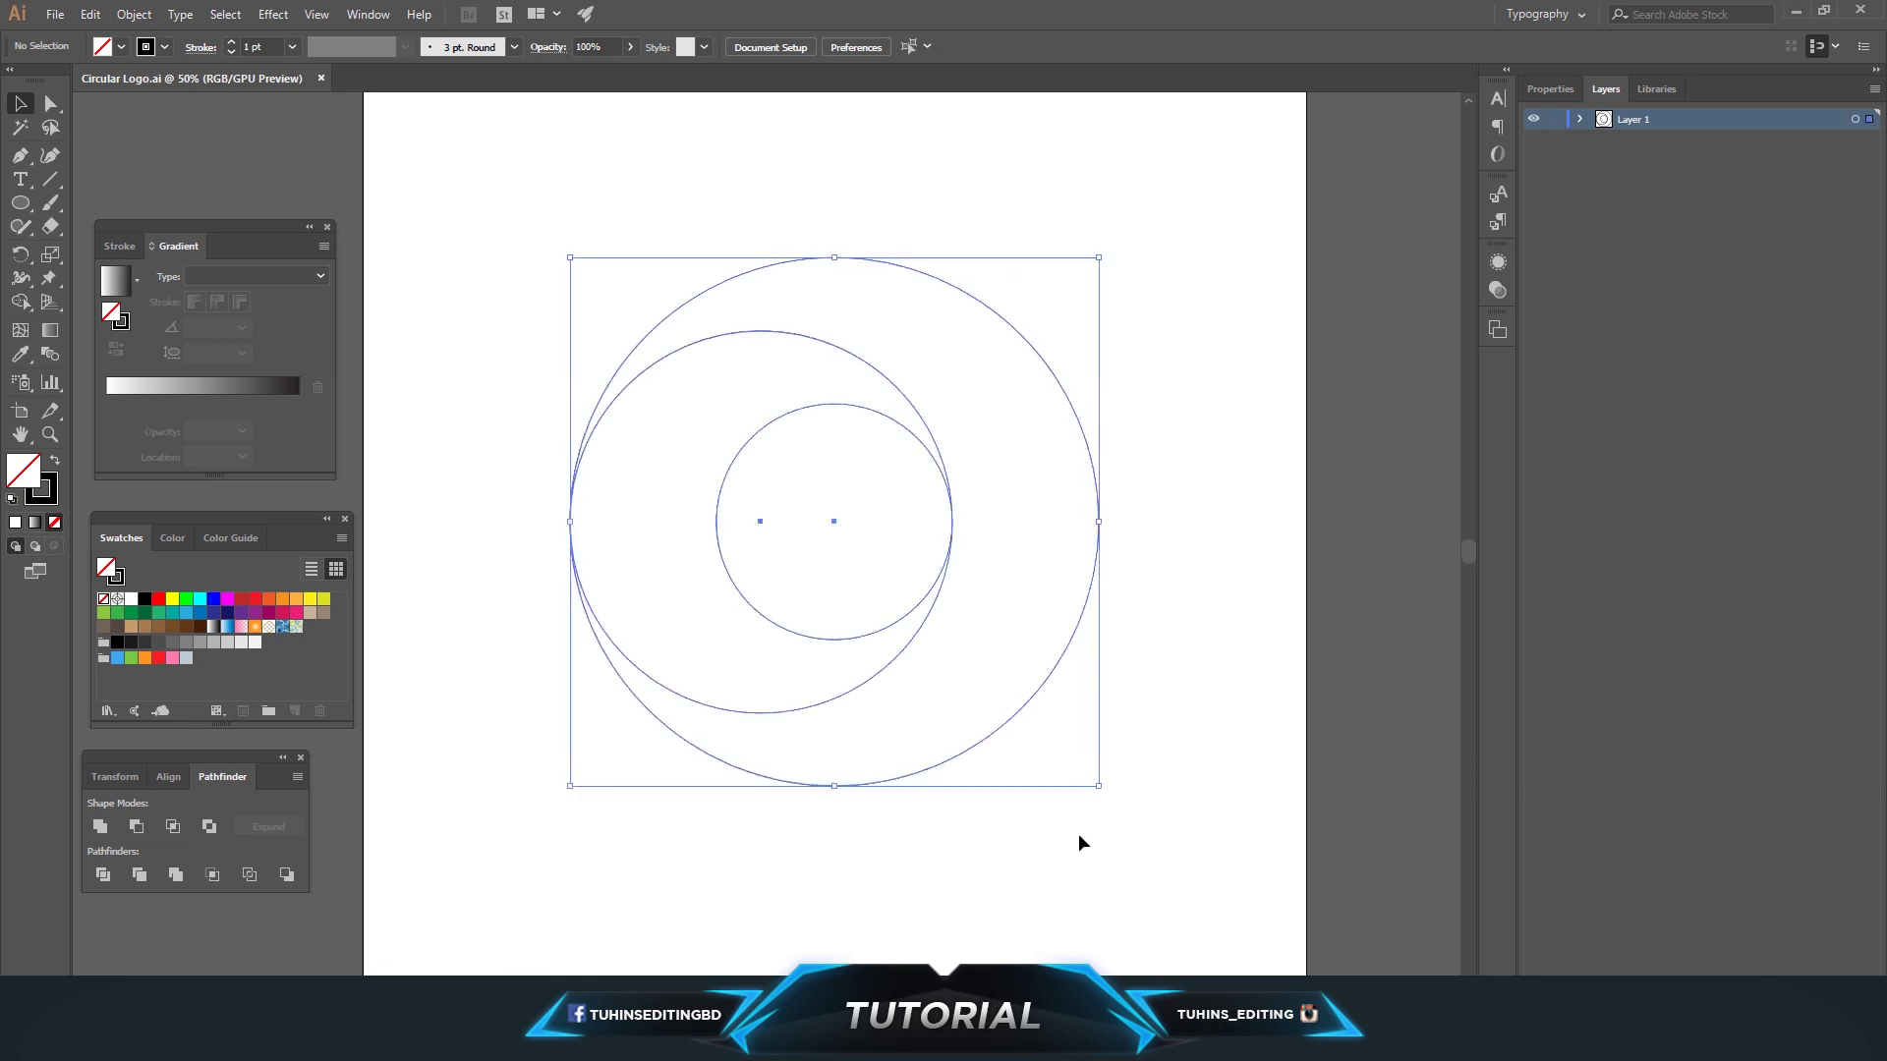
click(1034, 610)
click(781, 334)
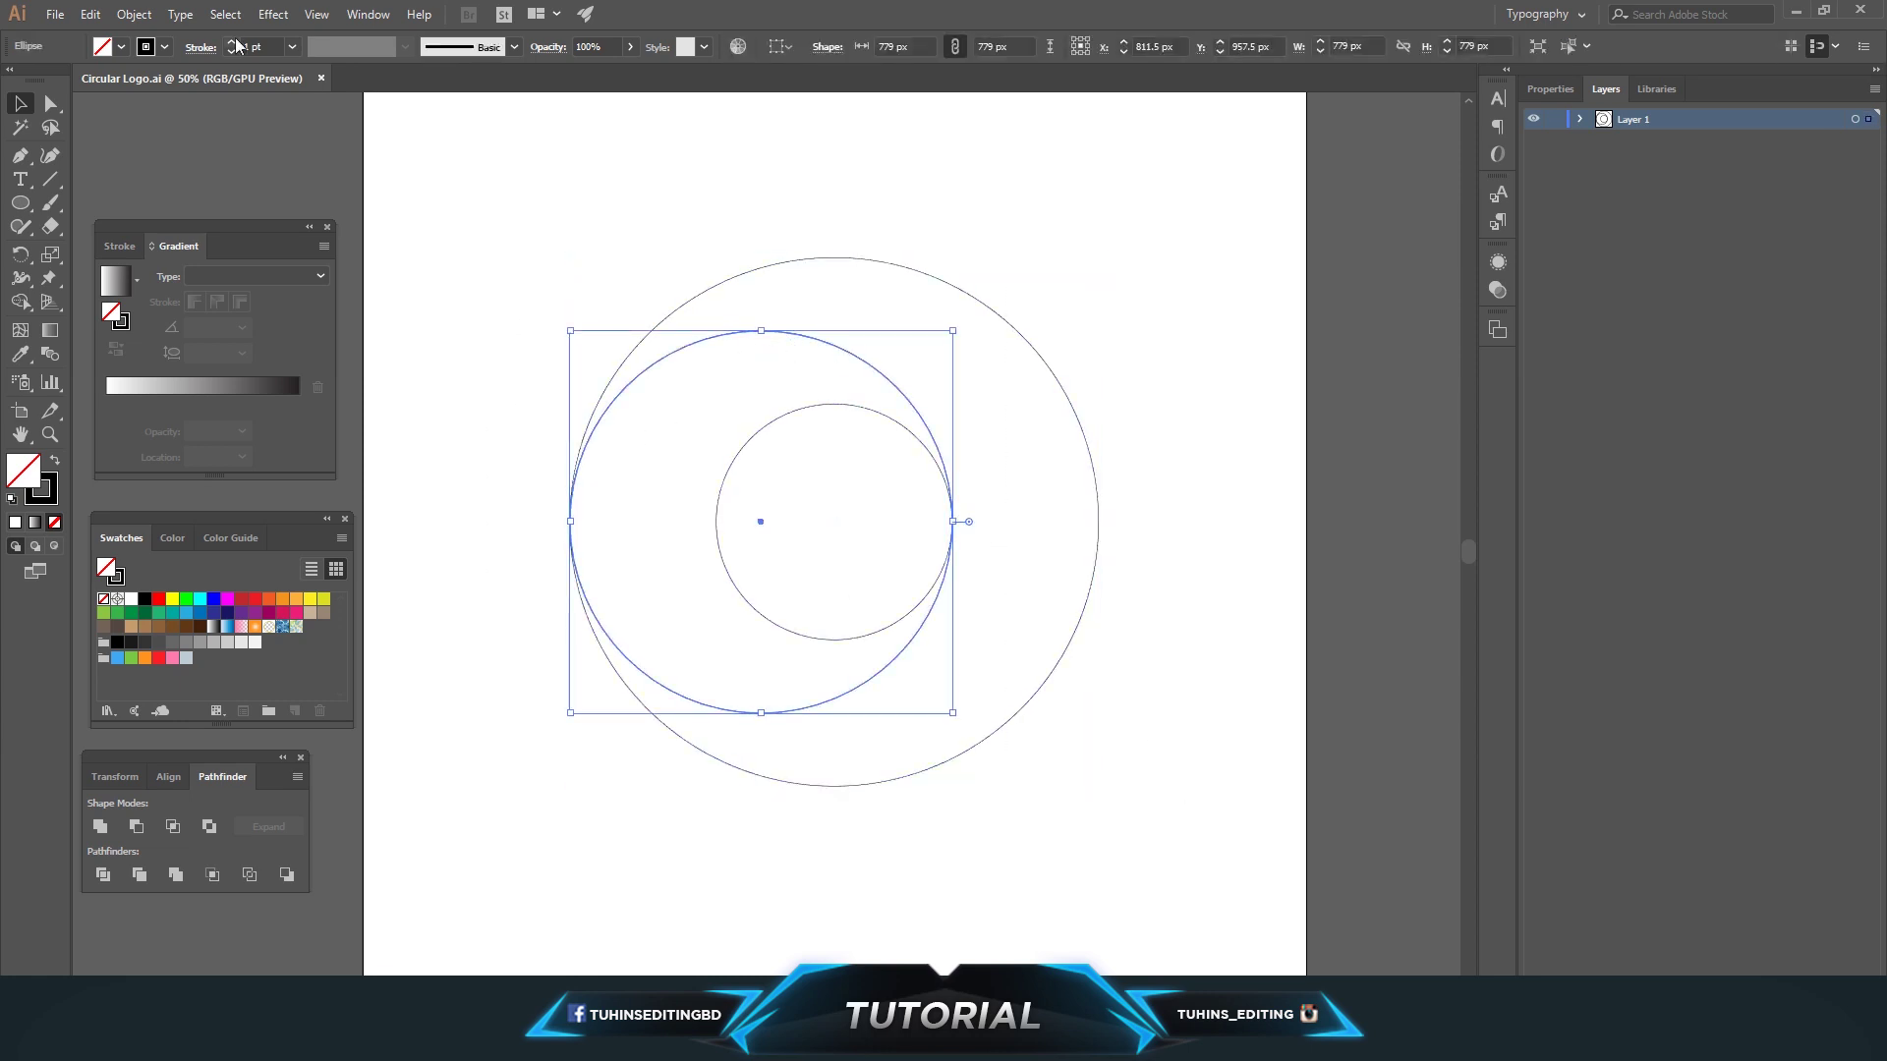
- Paste a copy of the medium circle in place and move it to the right side
click(94, 18)
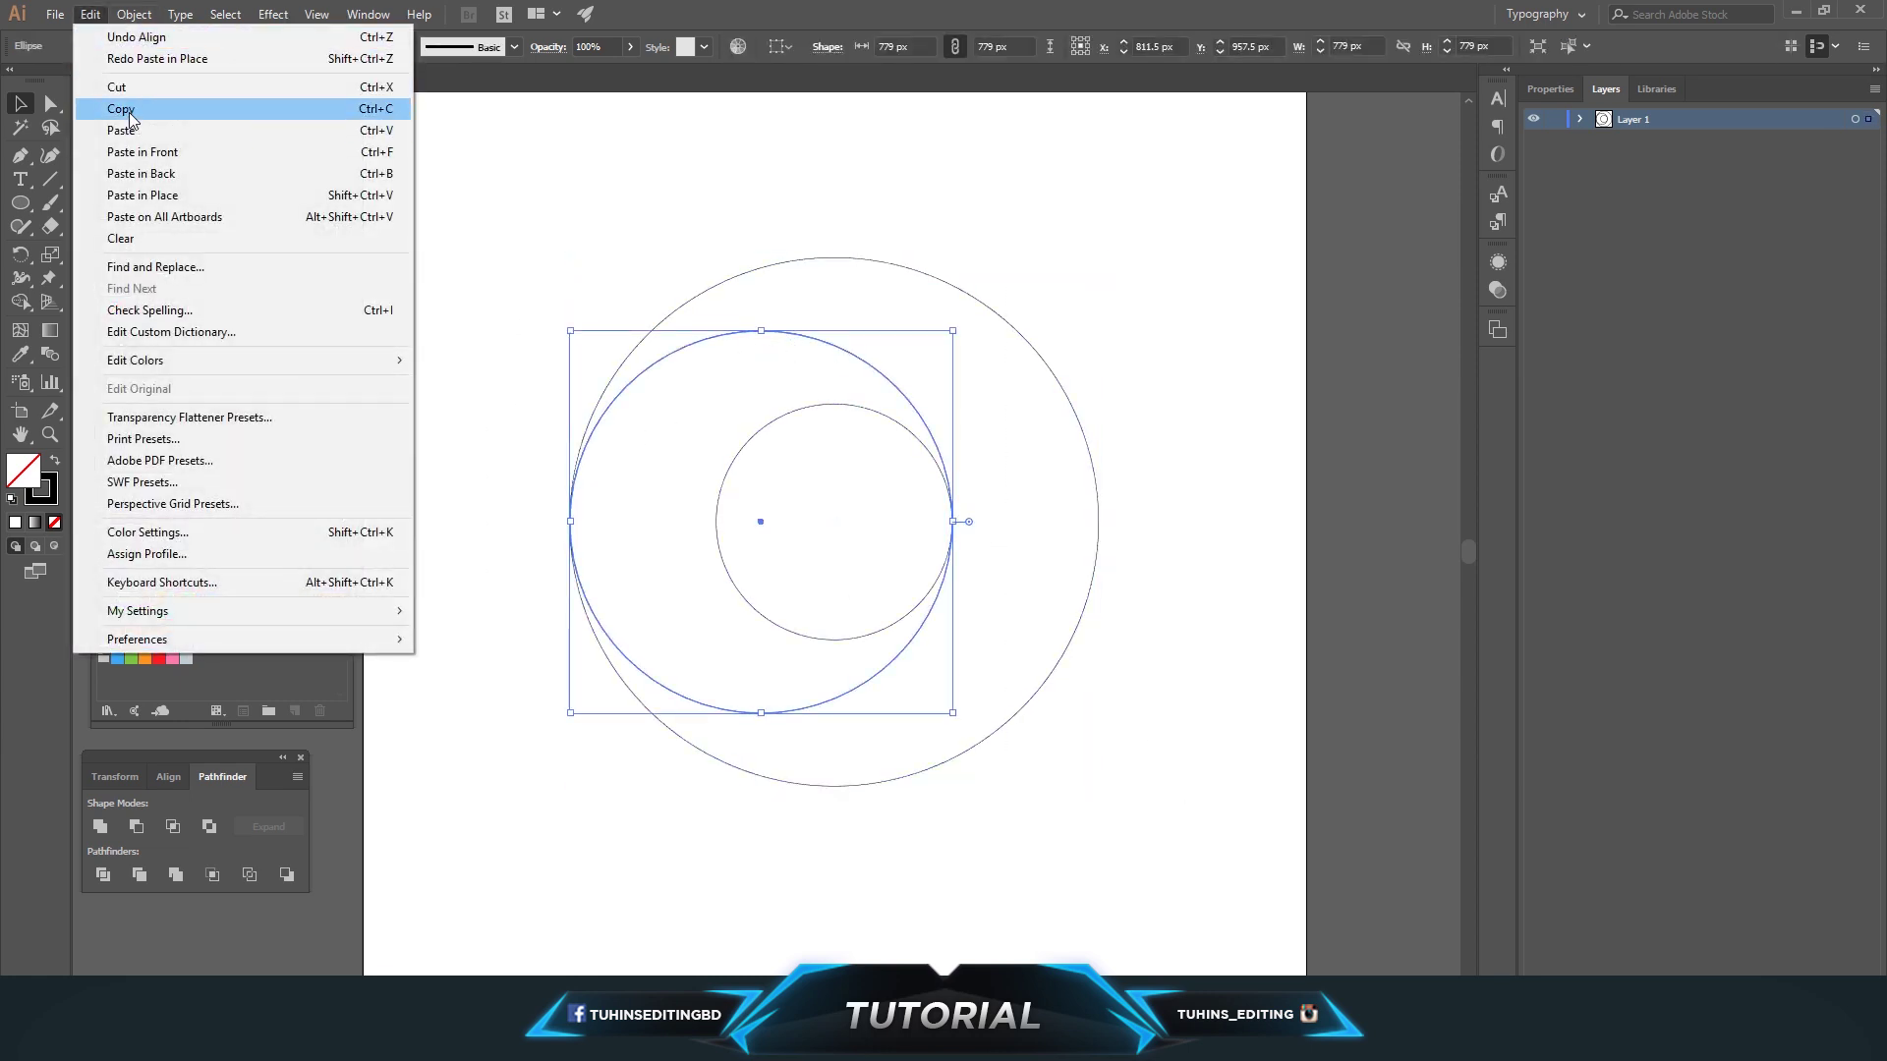
click(167, 197)
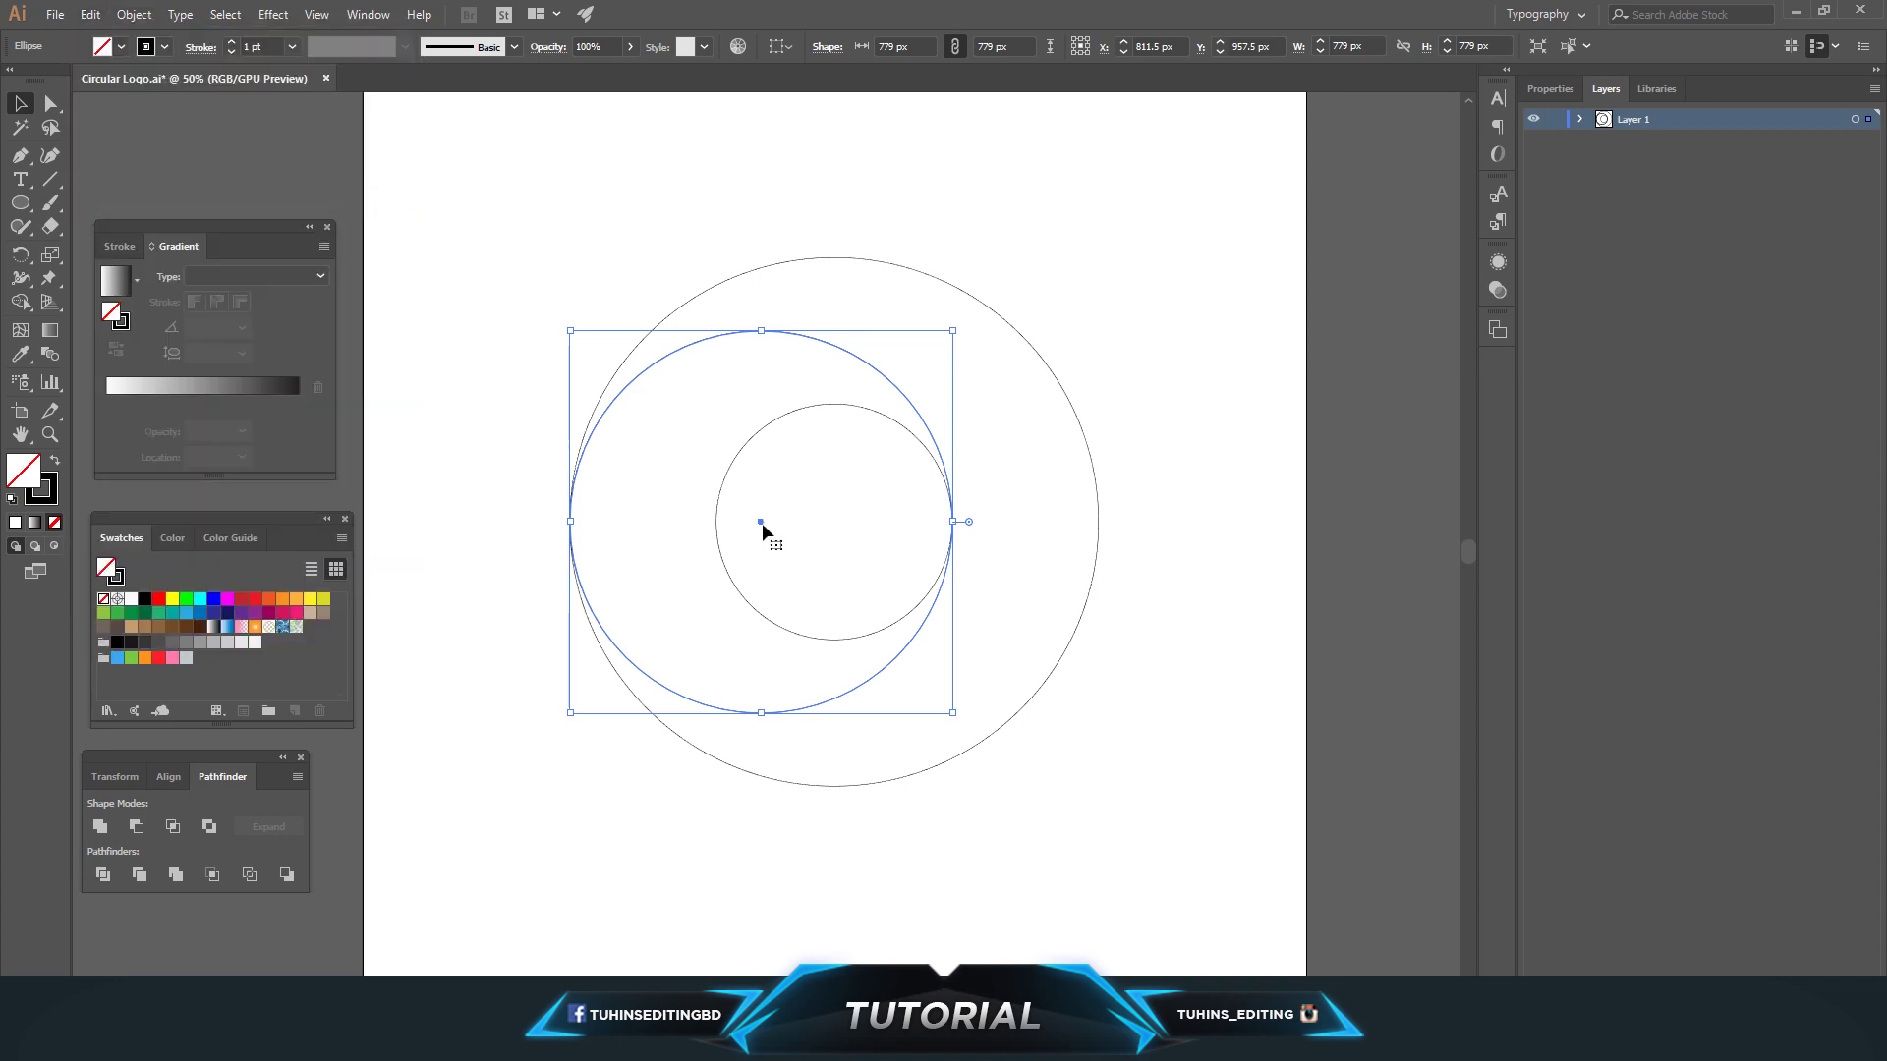
drag(761, 522, 906, 538)
click(1189, 546)
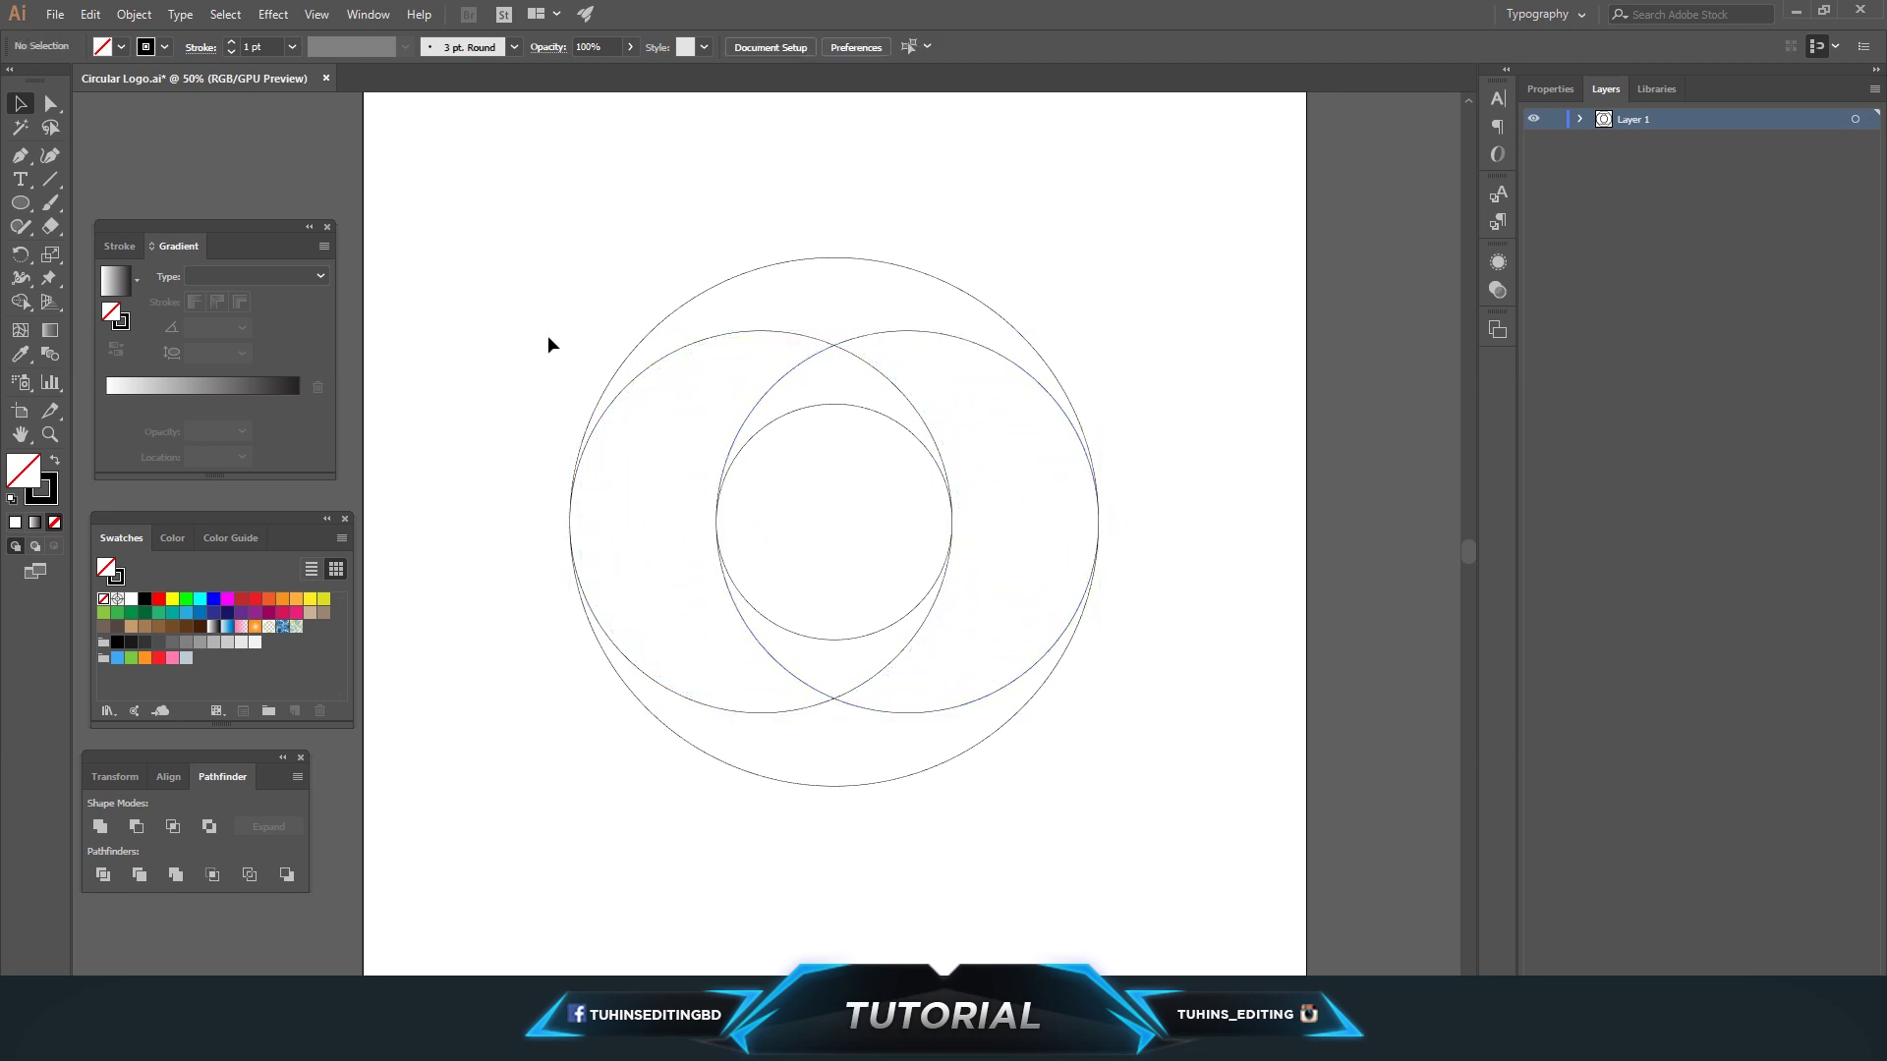
- Copy and paste the circles in place, trying a bounding-box rotation of the copy
drag(527, 211, 1197, 814)
click(90, 13)
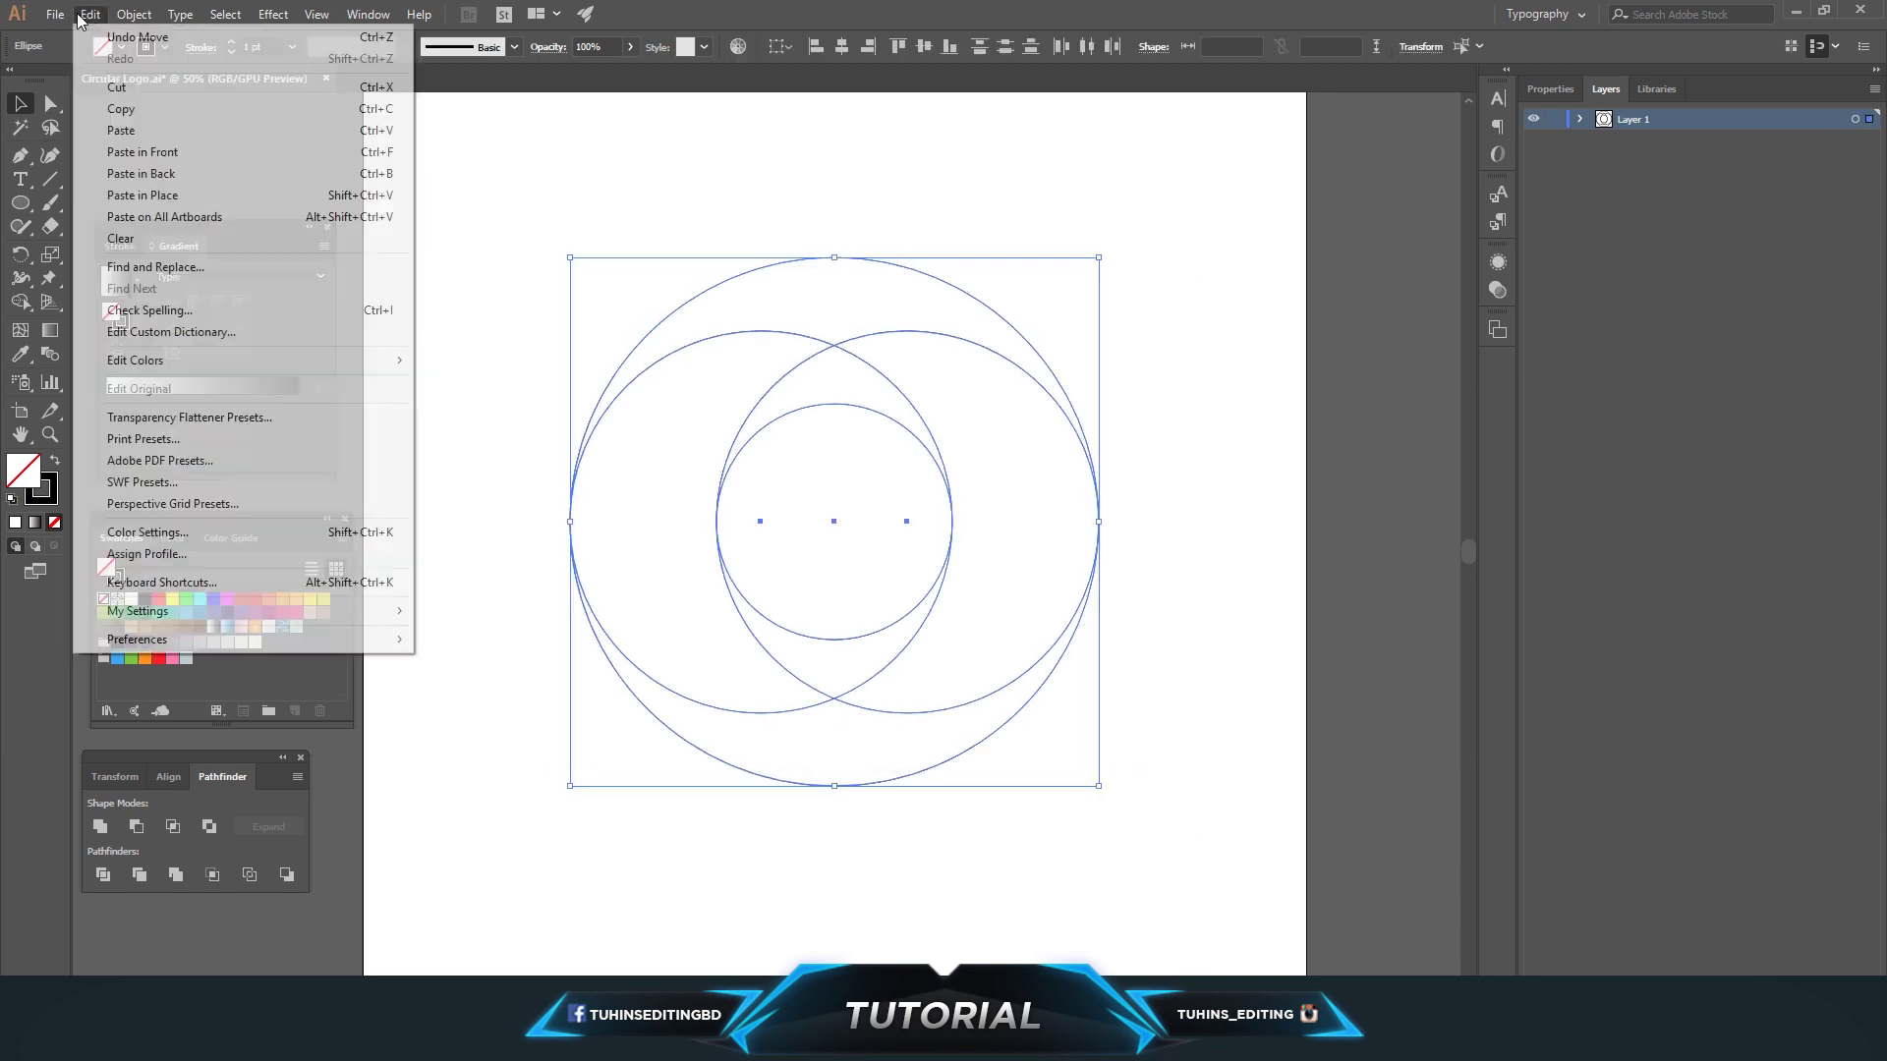
click(118, 108)
click(90, 14)
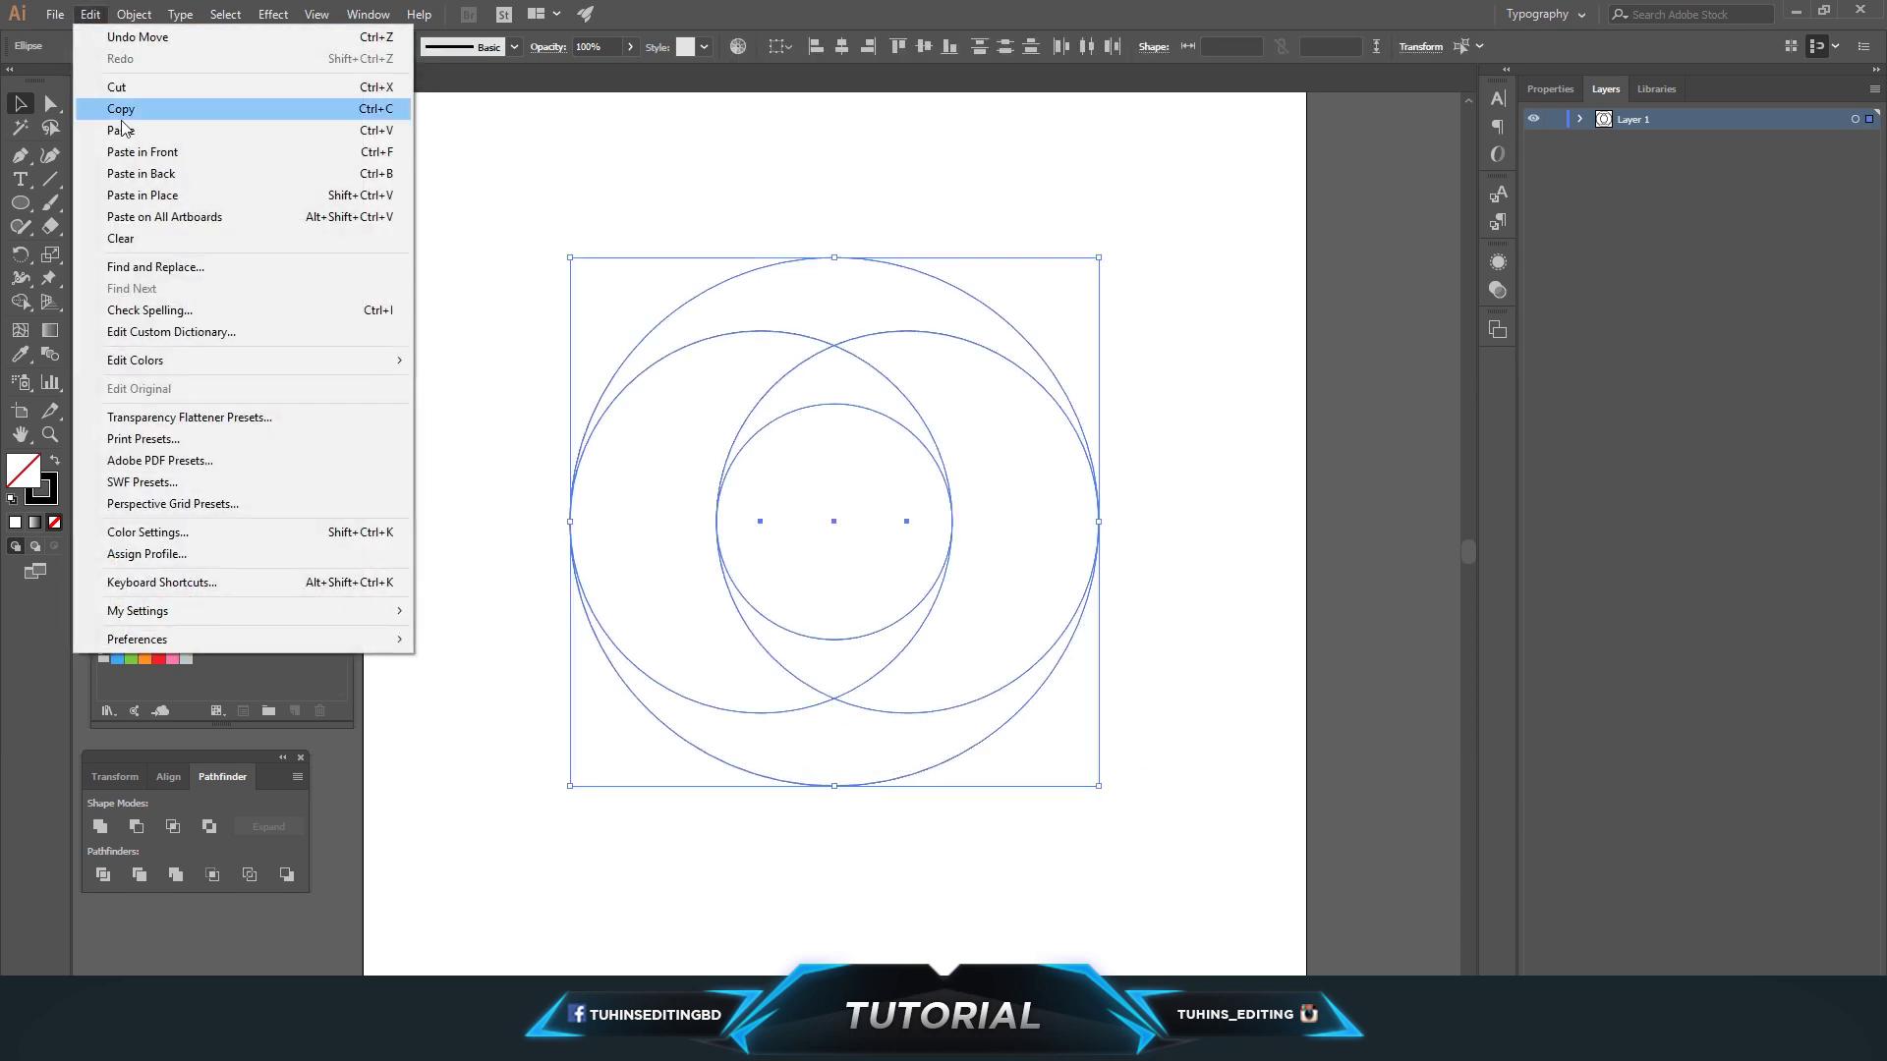
click(157, 195)
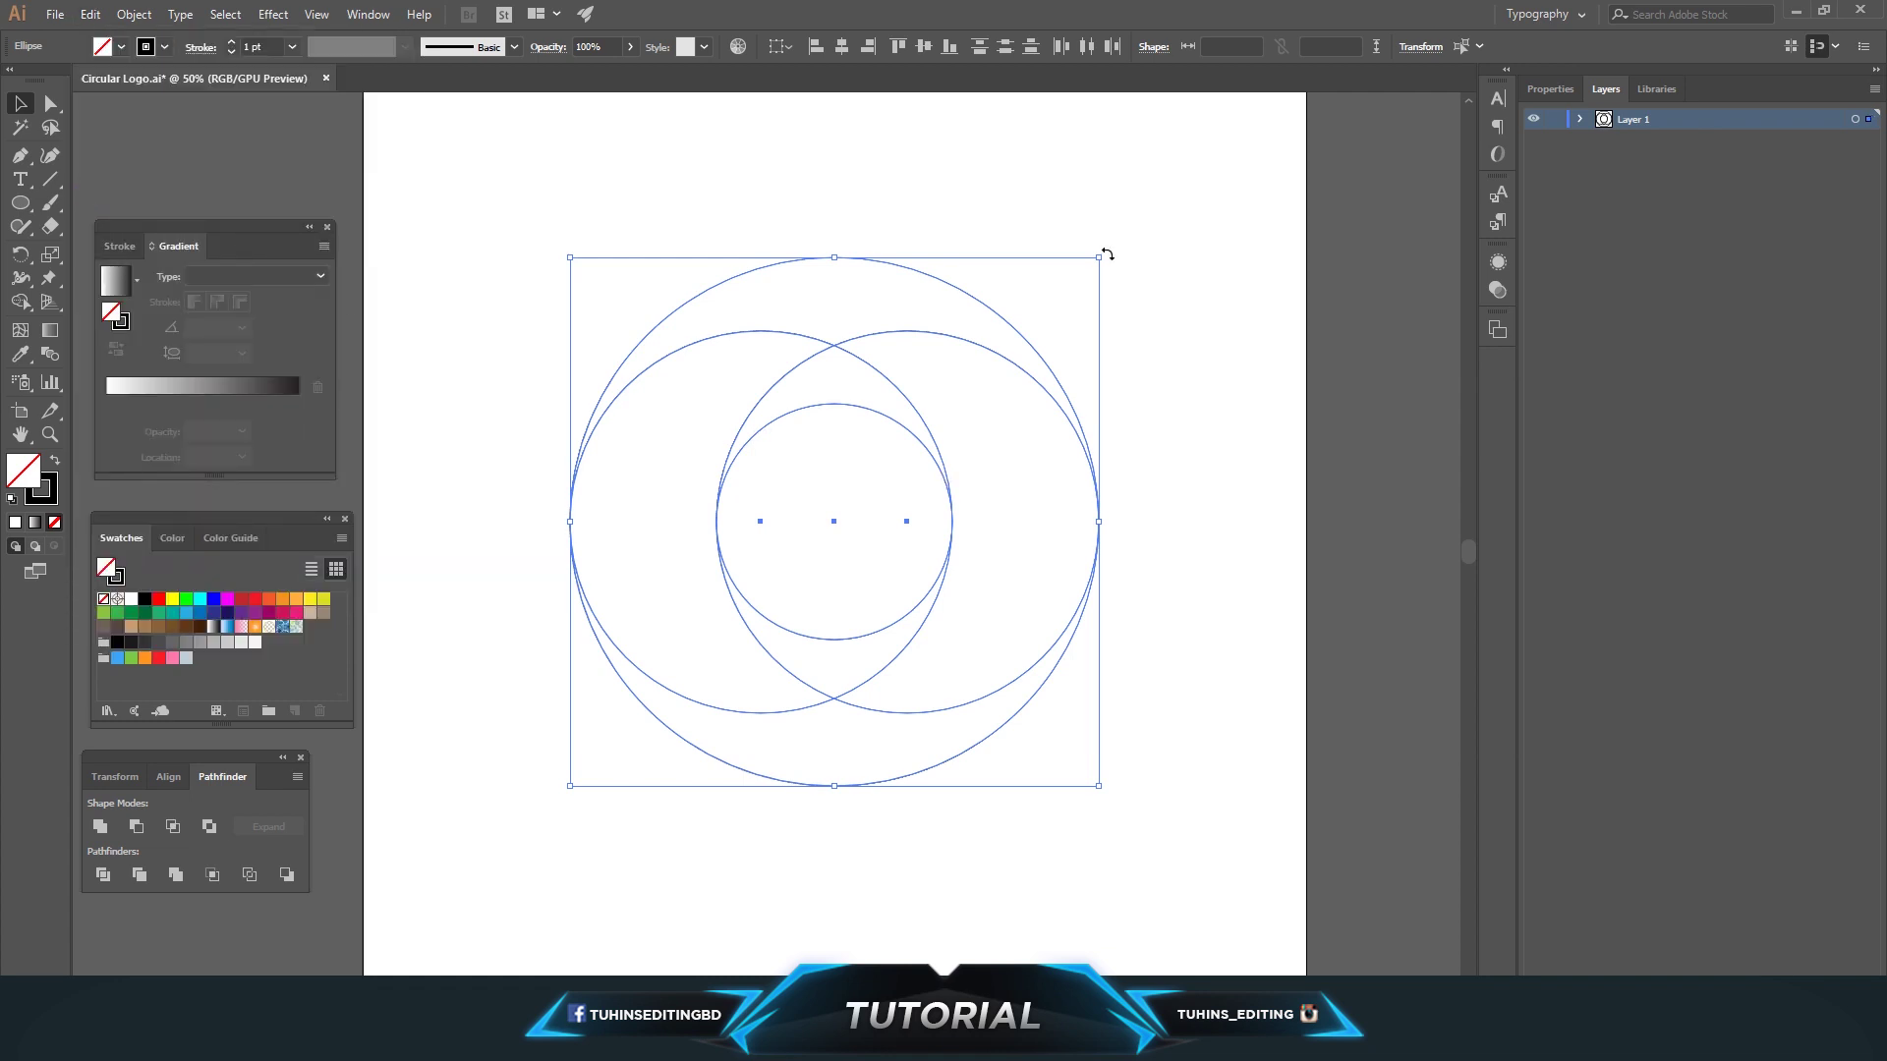
drag(1108, 255, 1117, 269)
click(1129, 310)
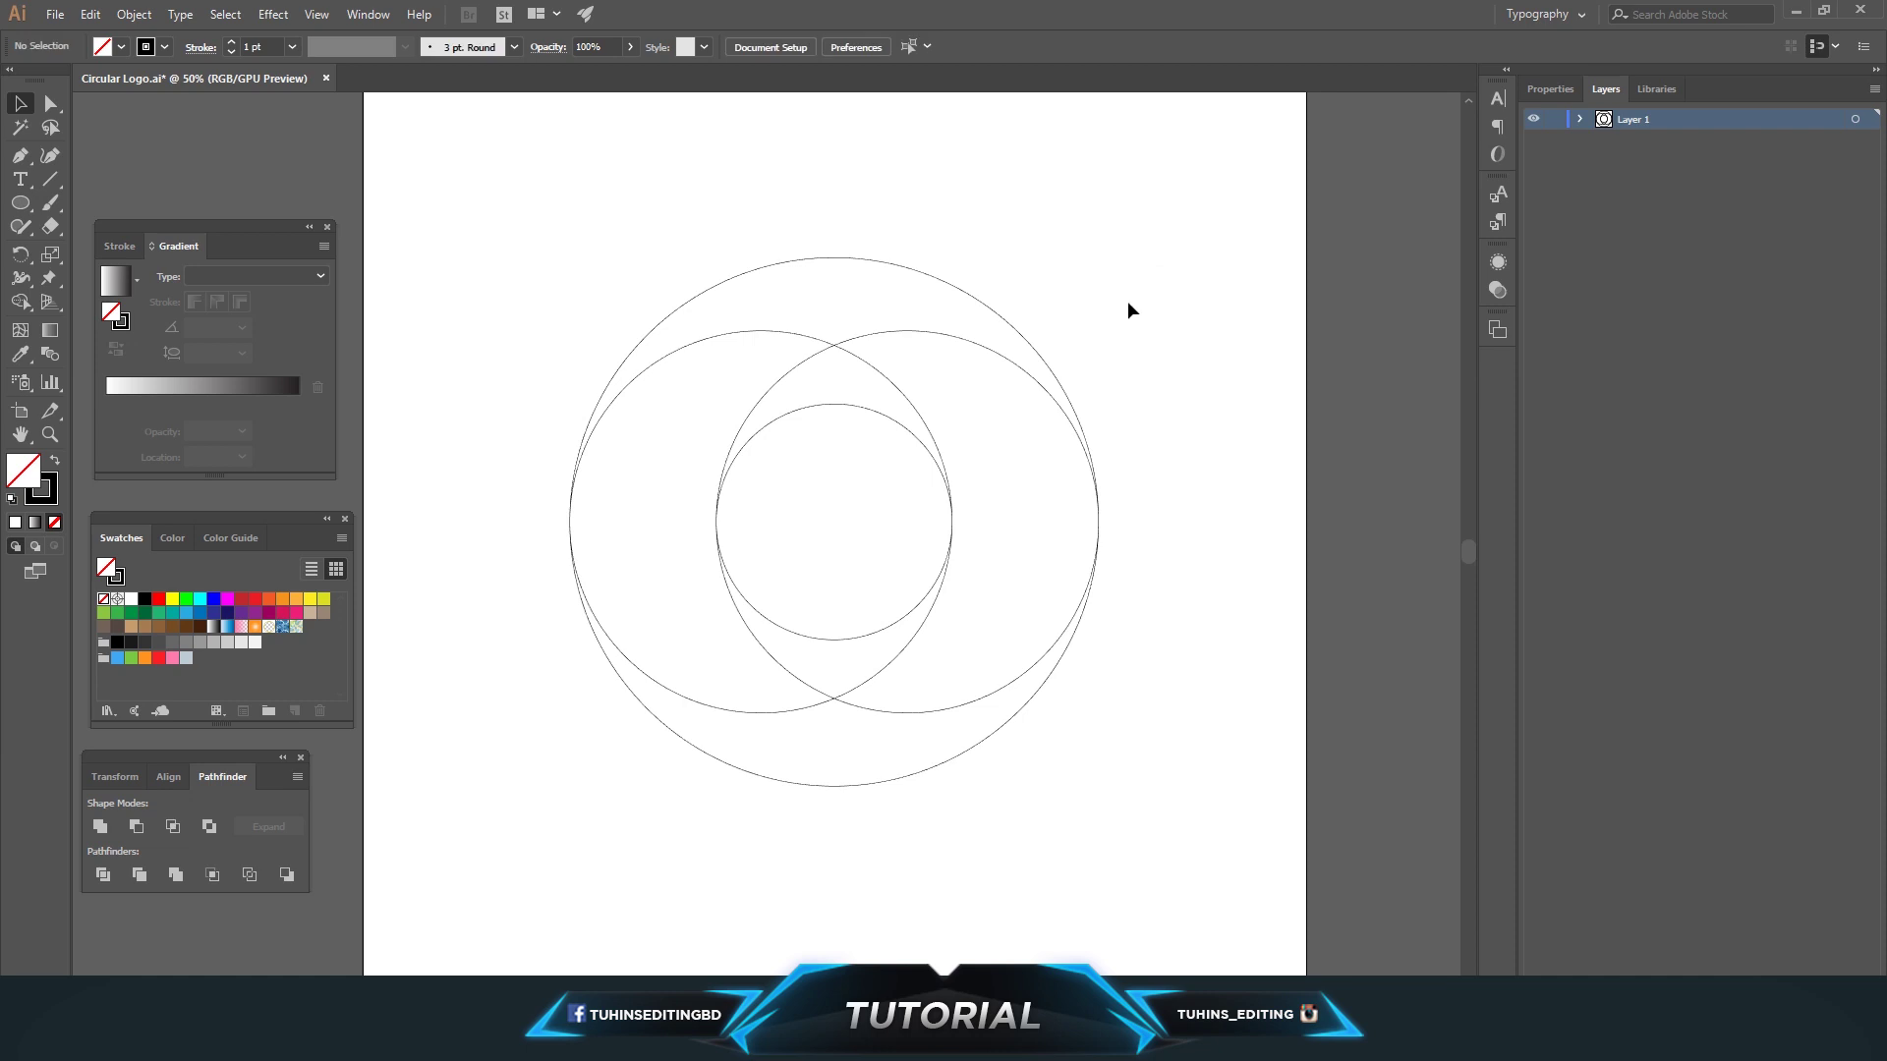
key(ctrl+a)
drag(1106, 255, 1157, 474)
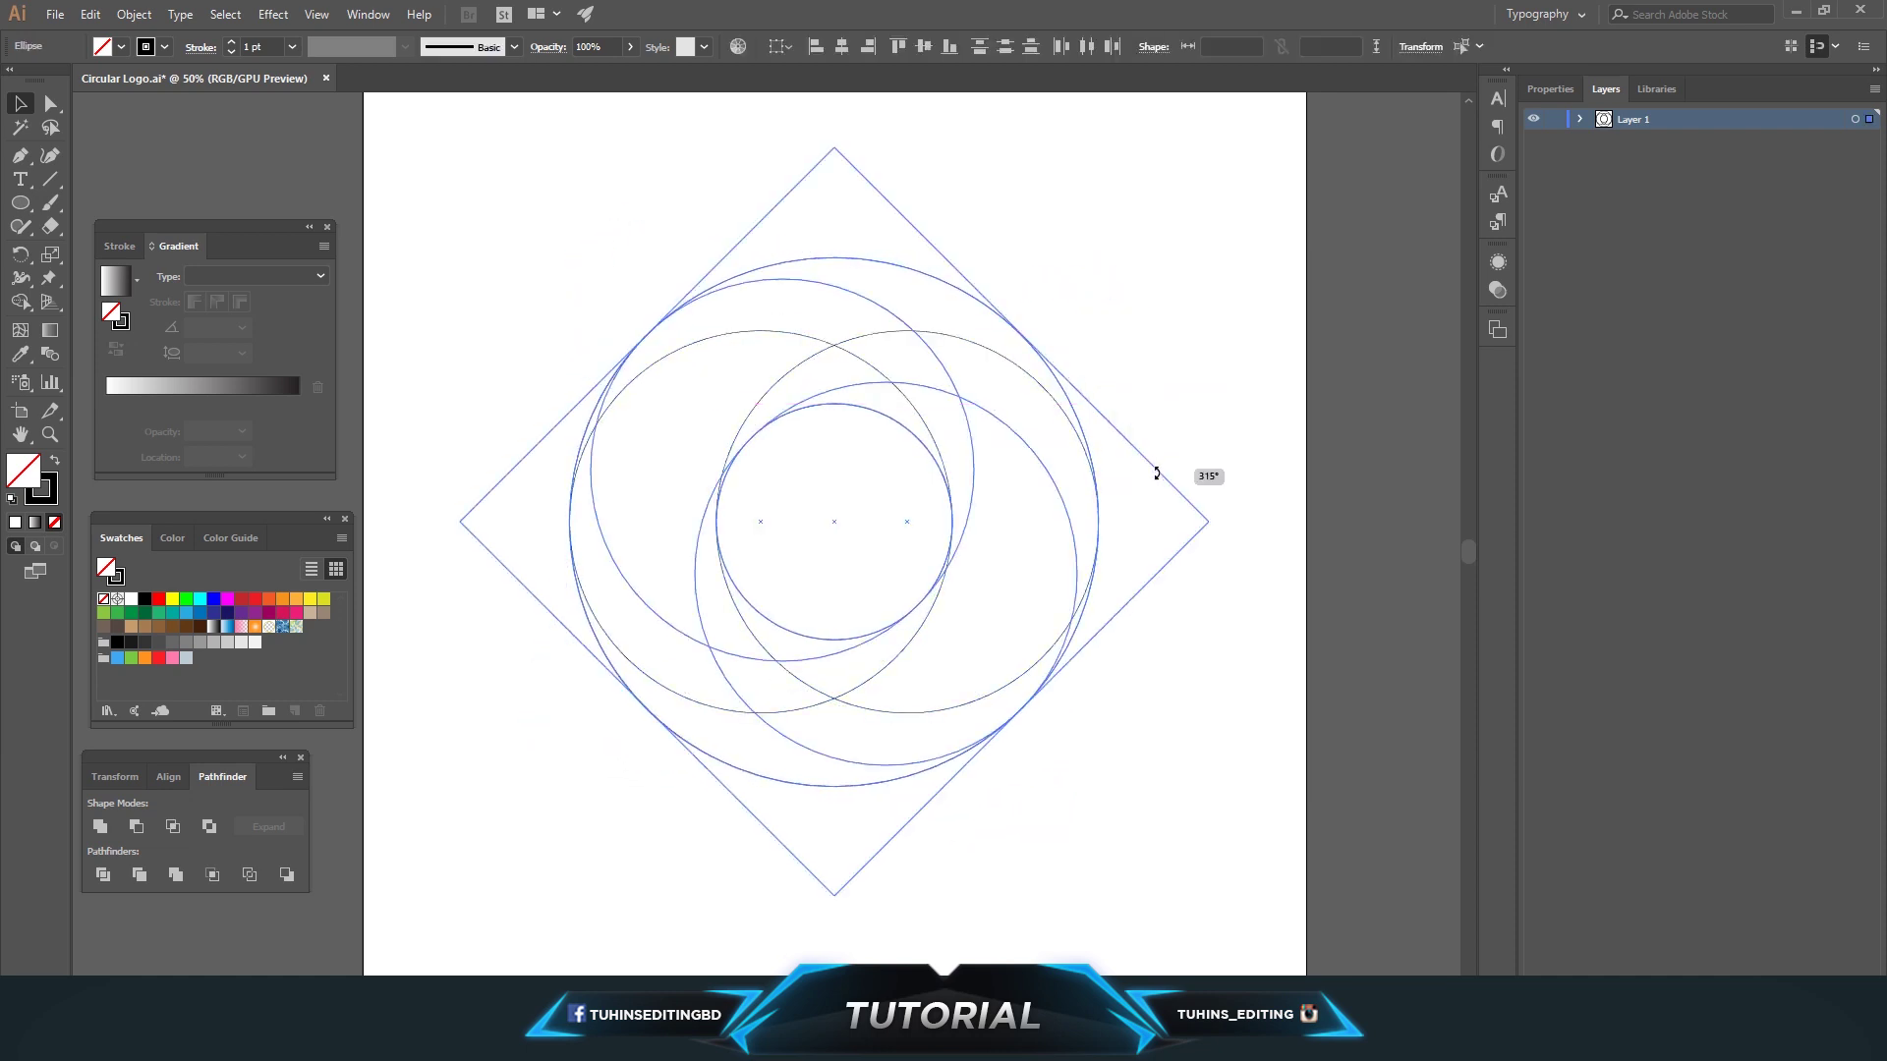
drag(1156, 474, 1140, 693)
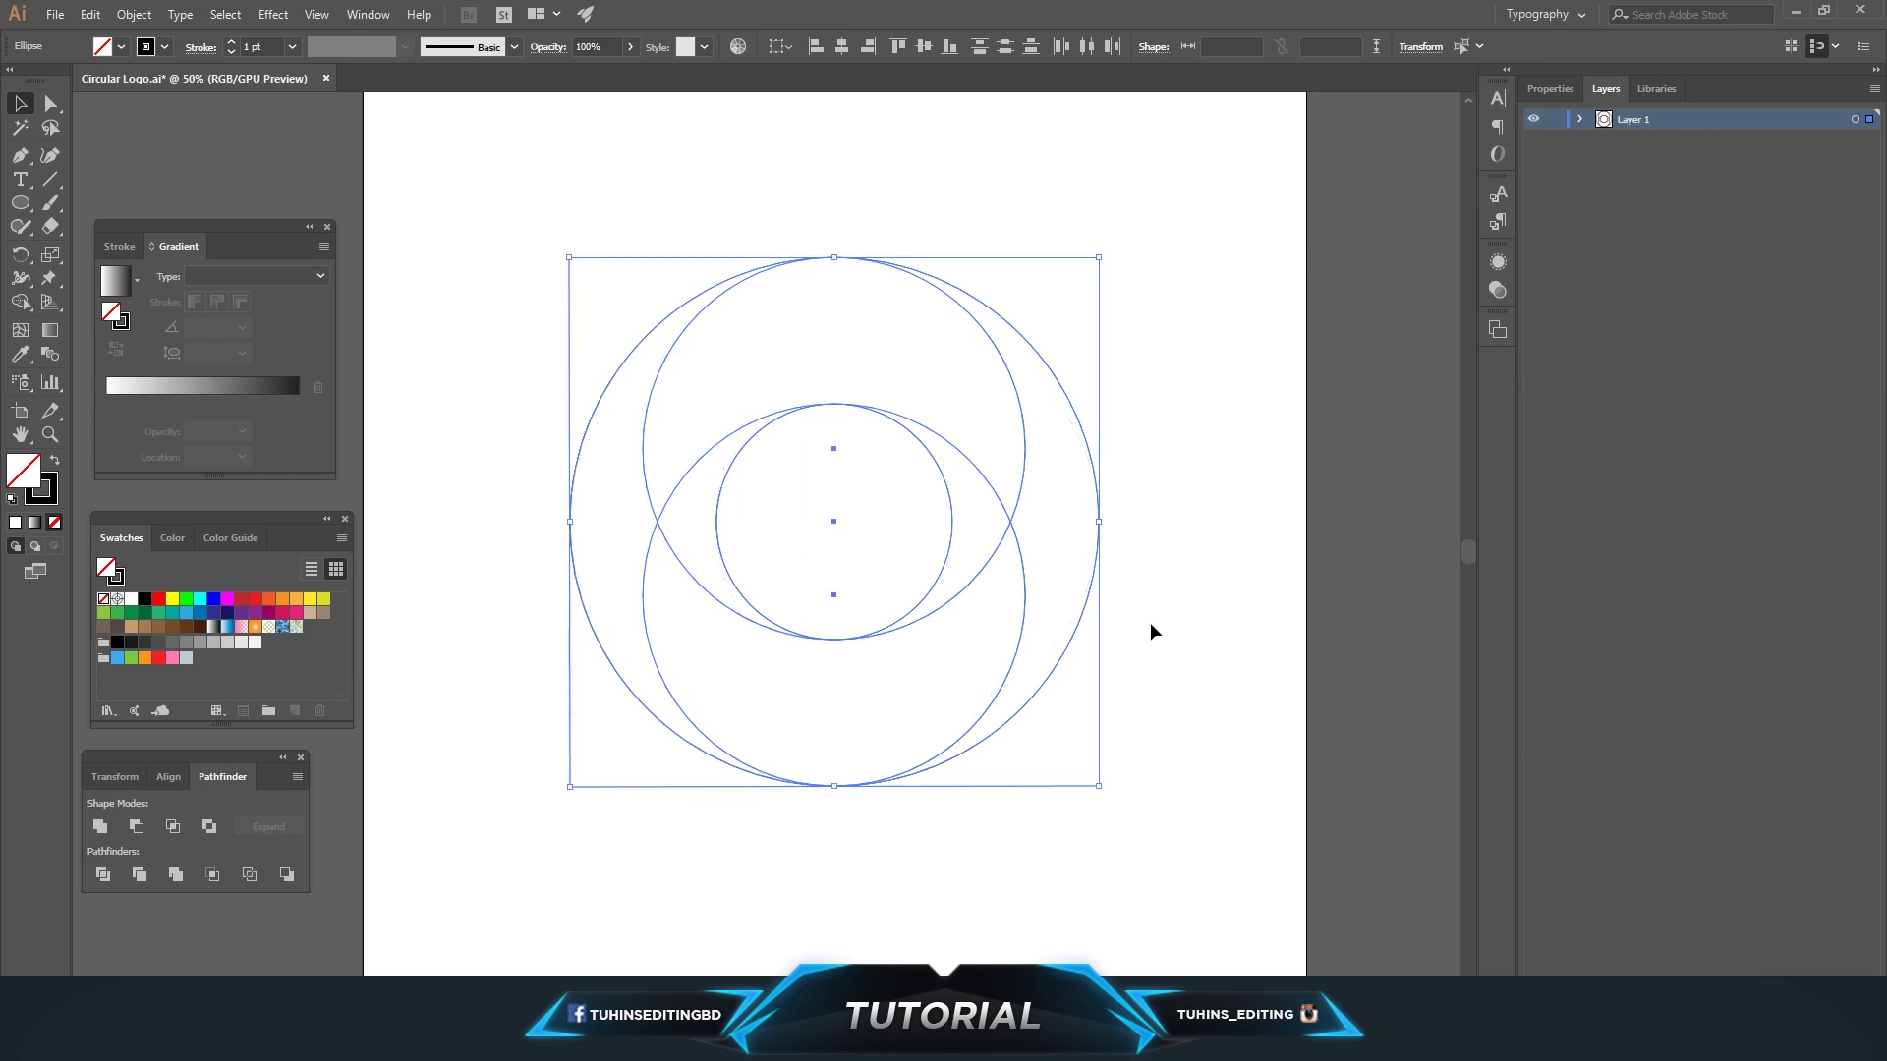
mouse_move(1111, 796)
mouse_down()
mouse_move(1247, 404)
mouse_move(1205, 232)
mouse_up()
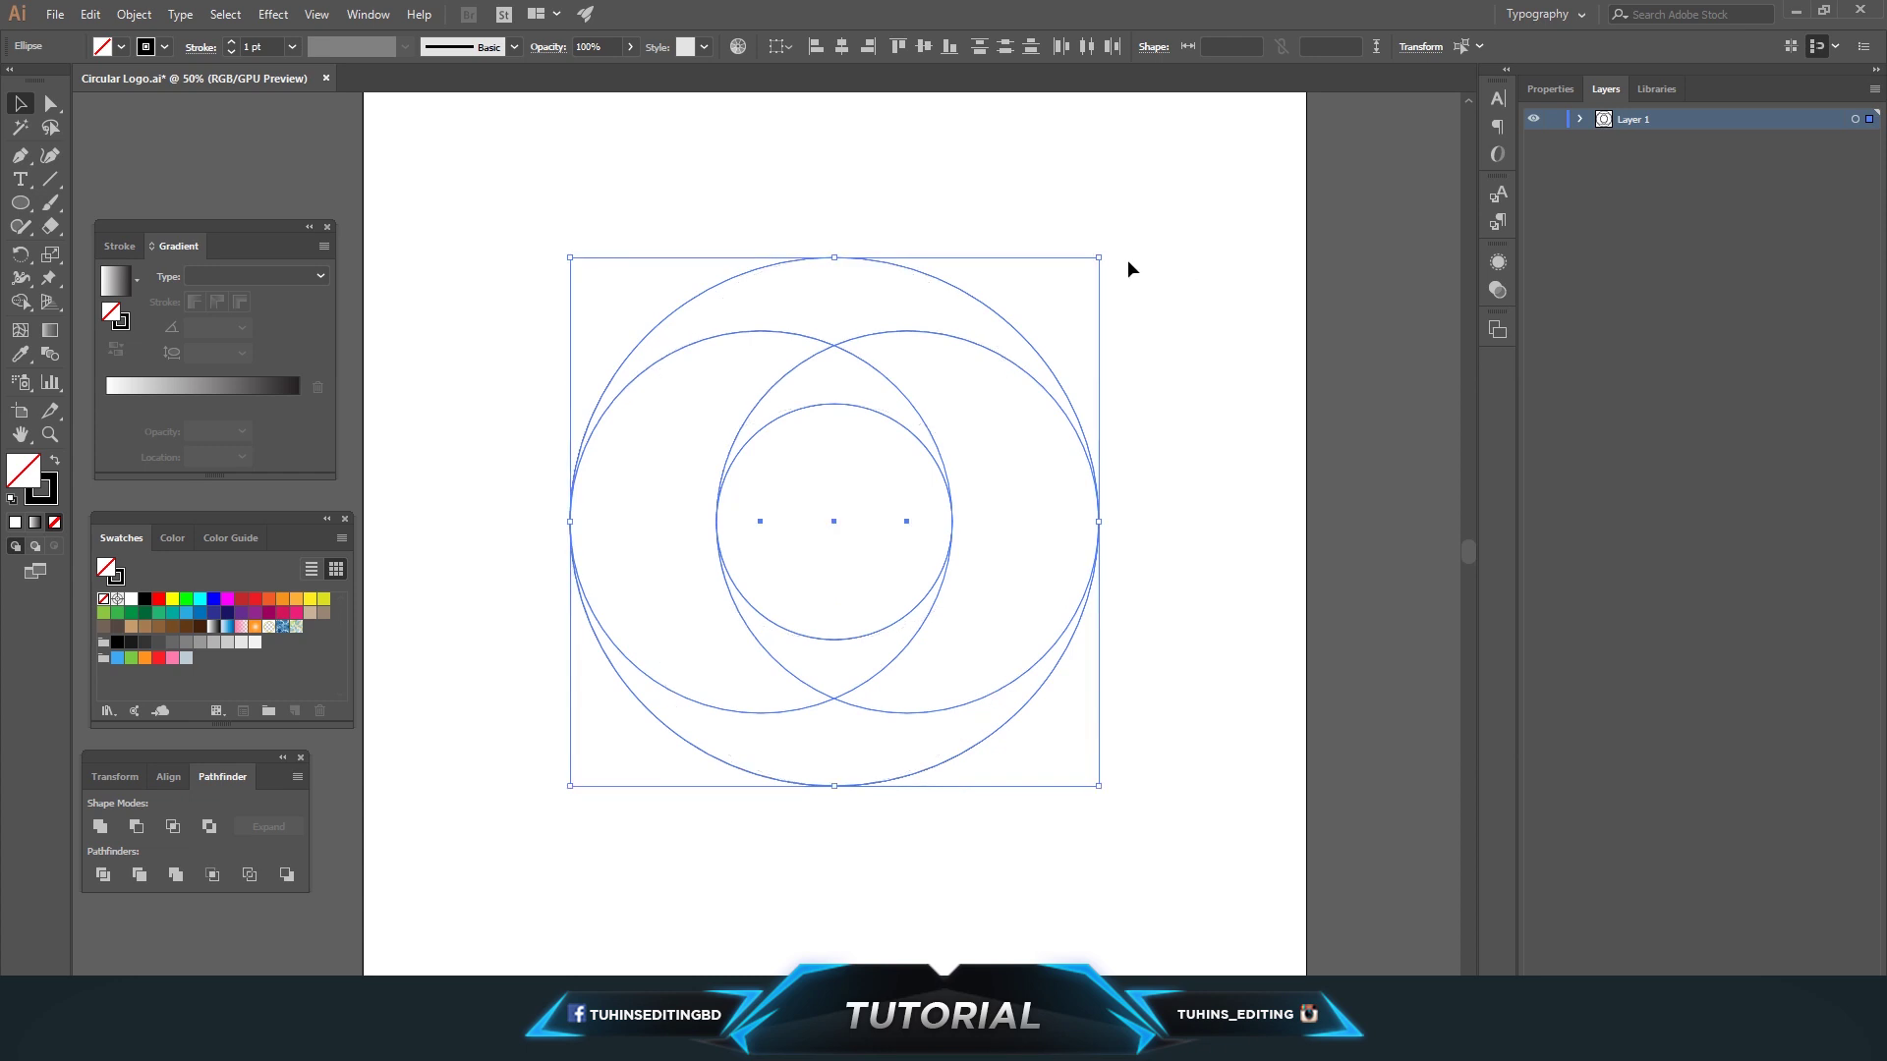
click(1128, 287)
- Paste another copy of the left-right pair and rotate it 90° into top and bottom circles
drag(413, 847, 416, 851)
click(89, 14)
click(119, 109)
click(90, 14)
click(139, 195)
mouse_move(1110, 247)
mouse_down()
mouse_move(1128, 562)
mouse_move(1037, 683)
mouse_up()
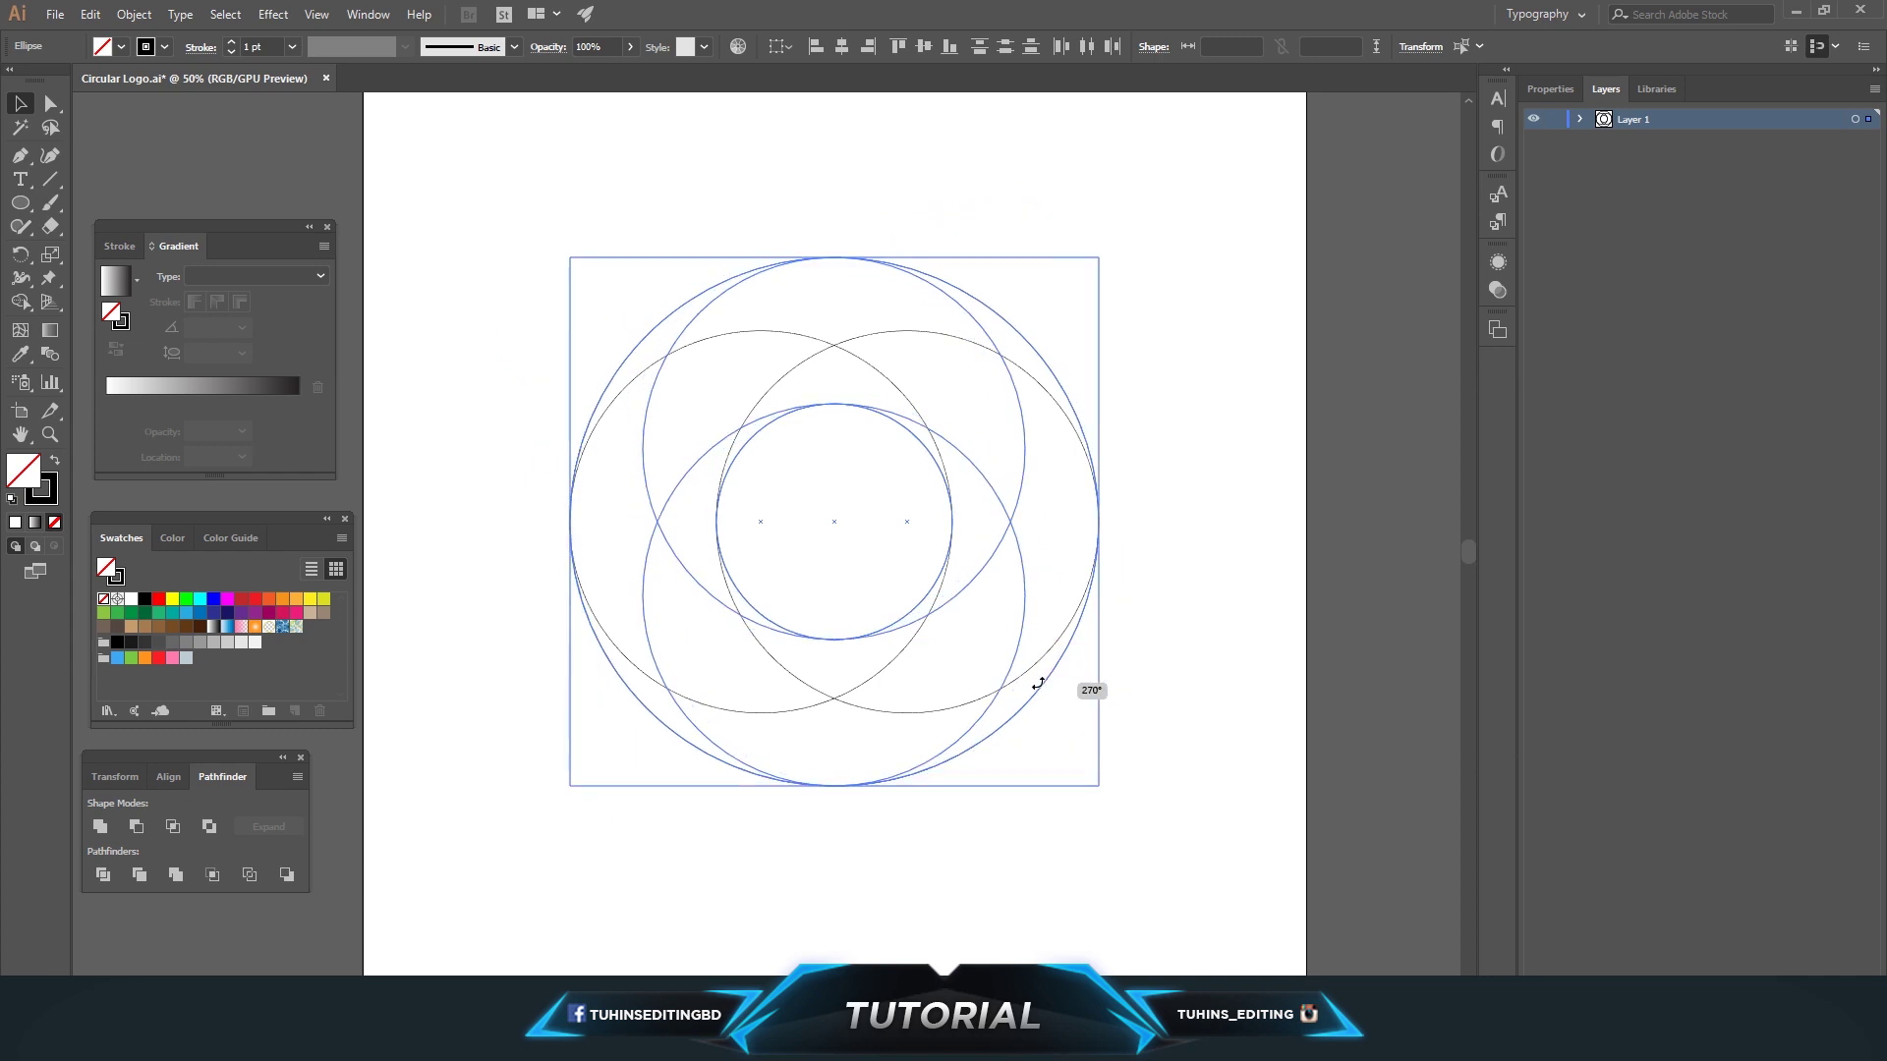
click(1153, 558)
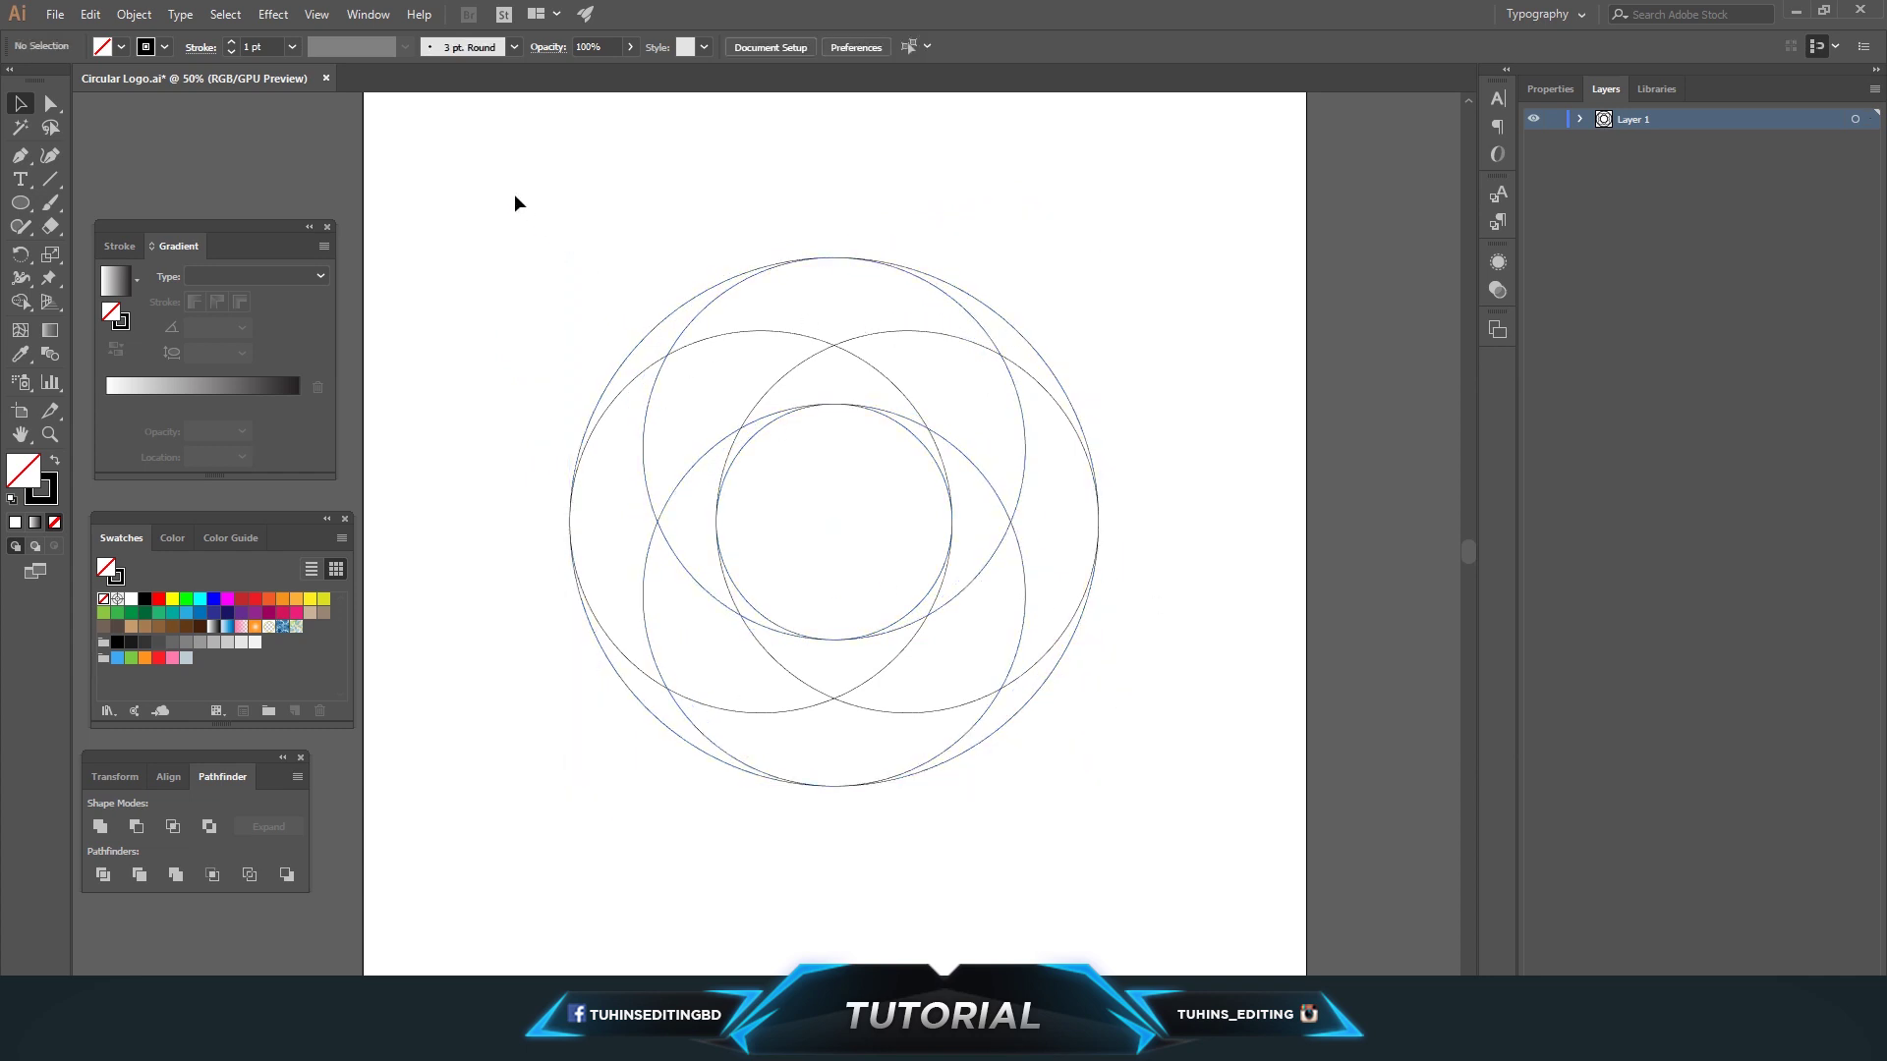
drag(521, 211, 1125, 853)
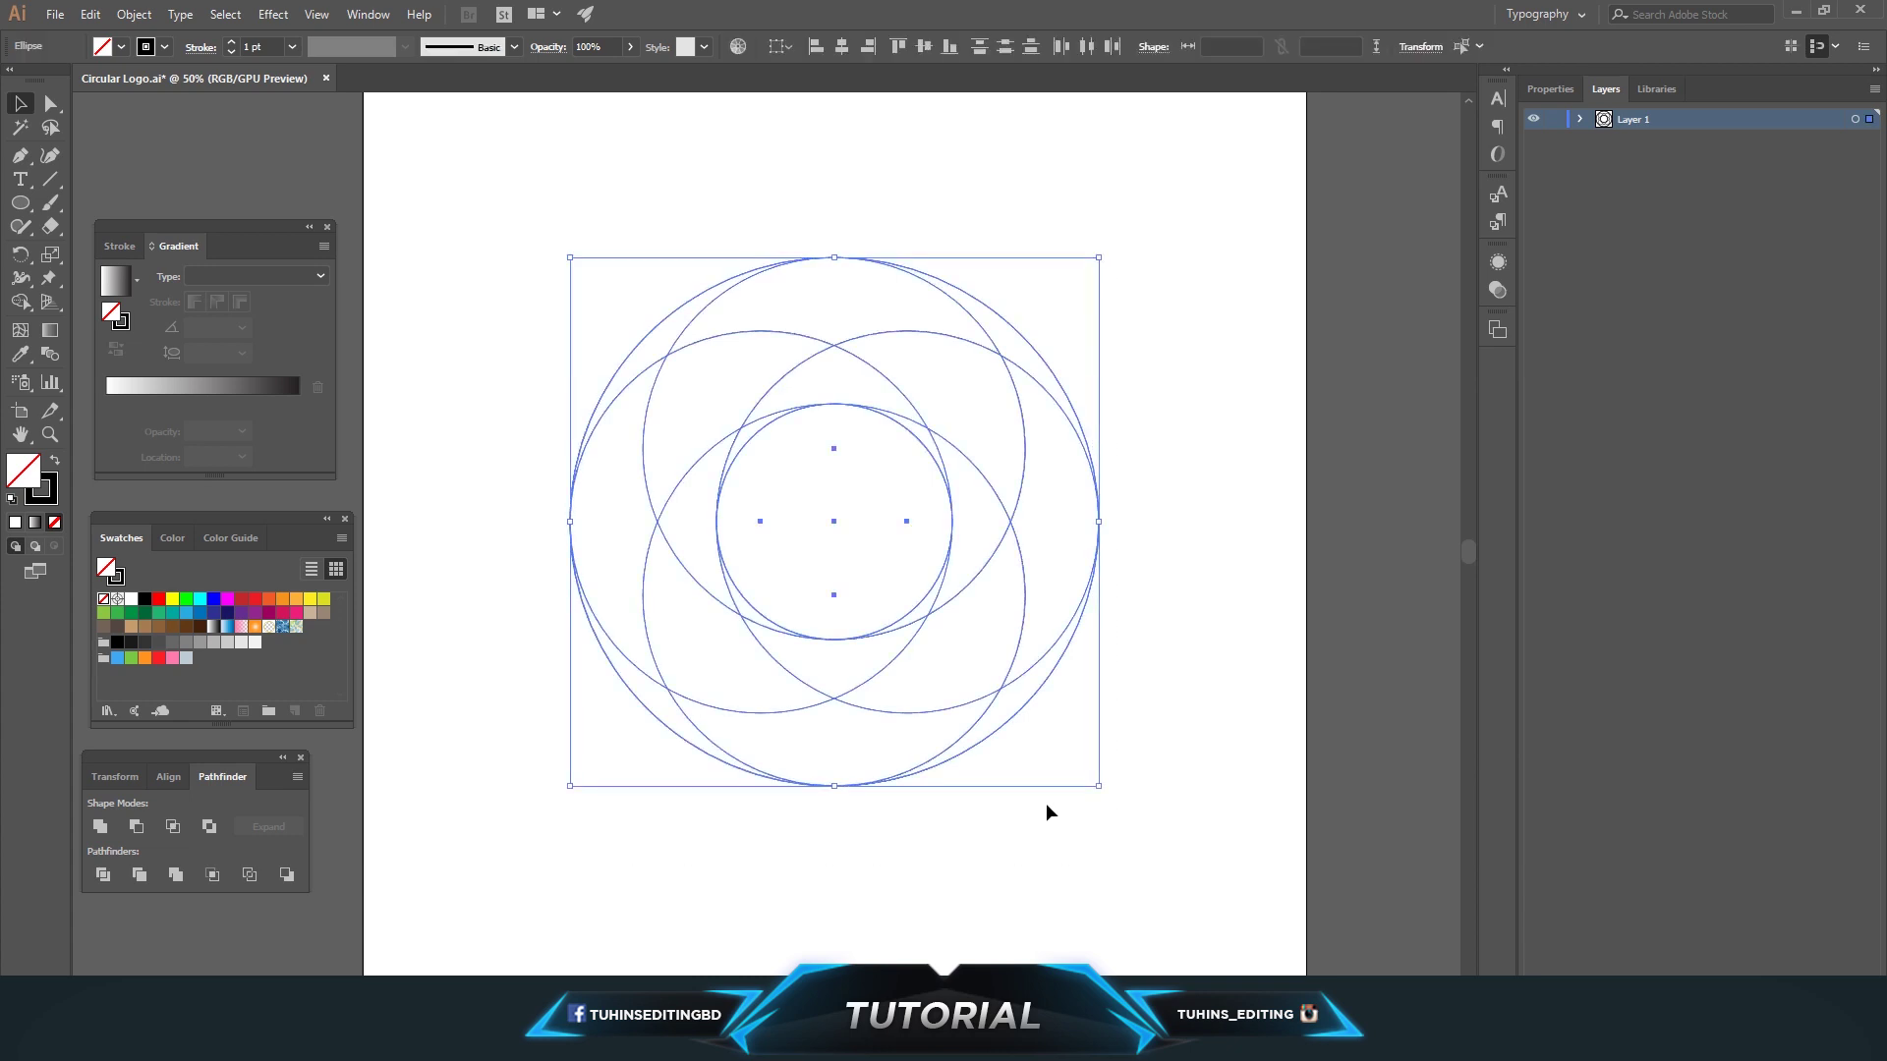
- Merge the right, top, left and lower crescent regions into one shape with Shape Builder
click(18, 304)
click(108, 302)
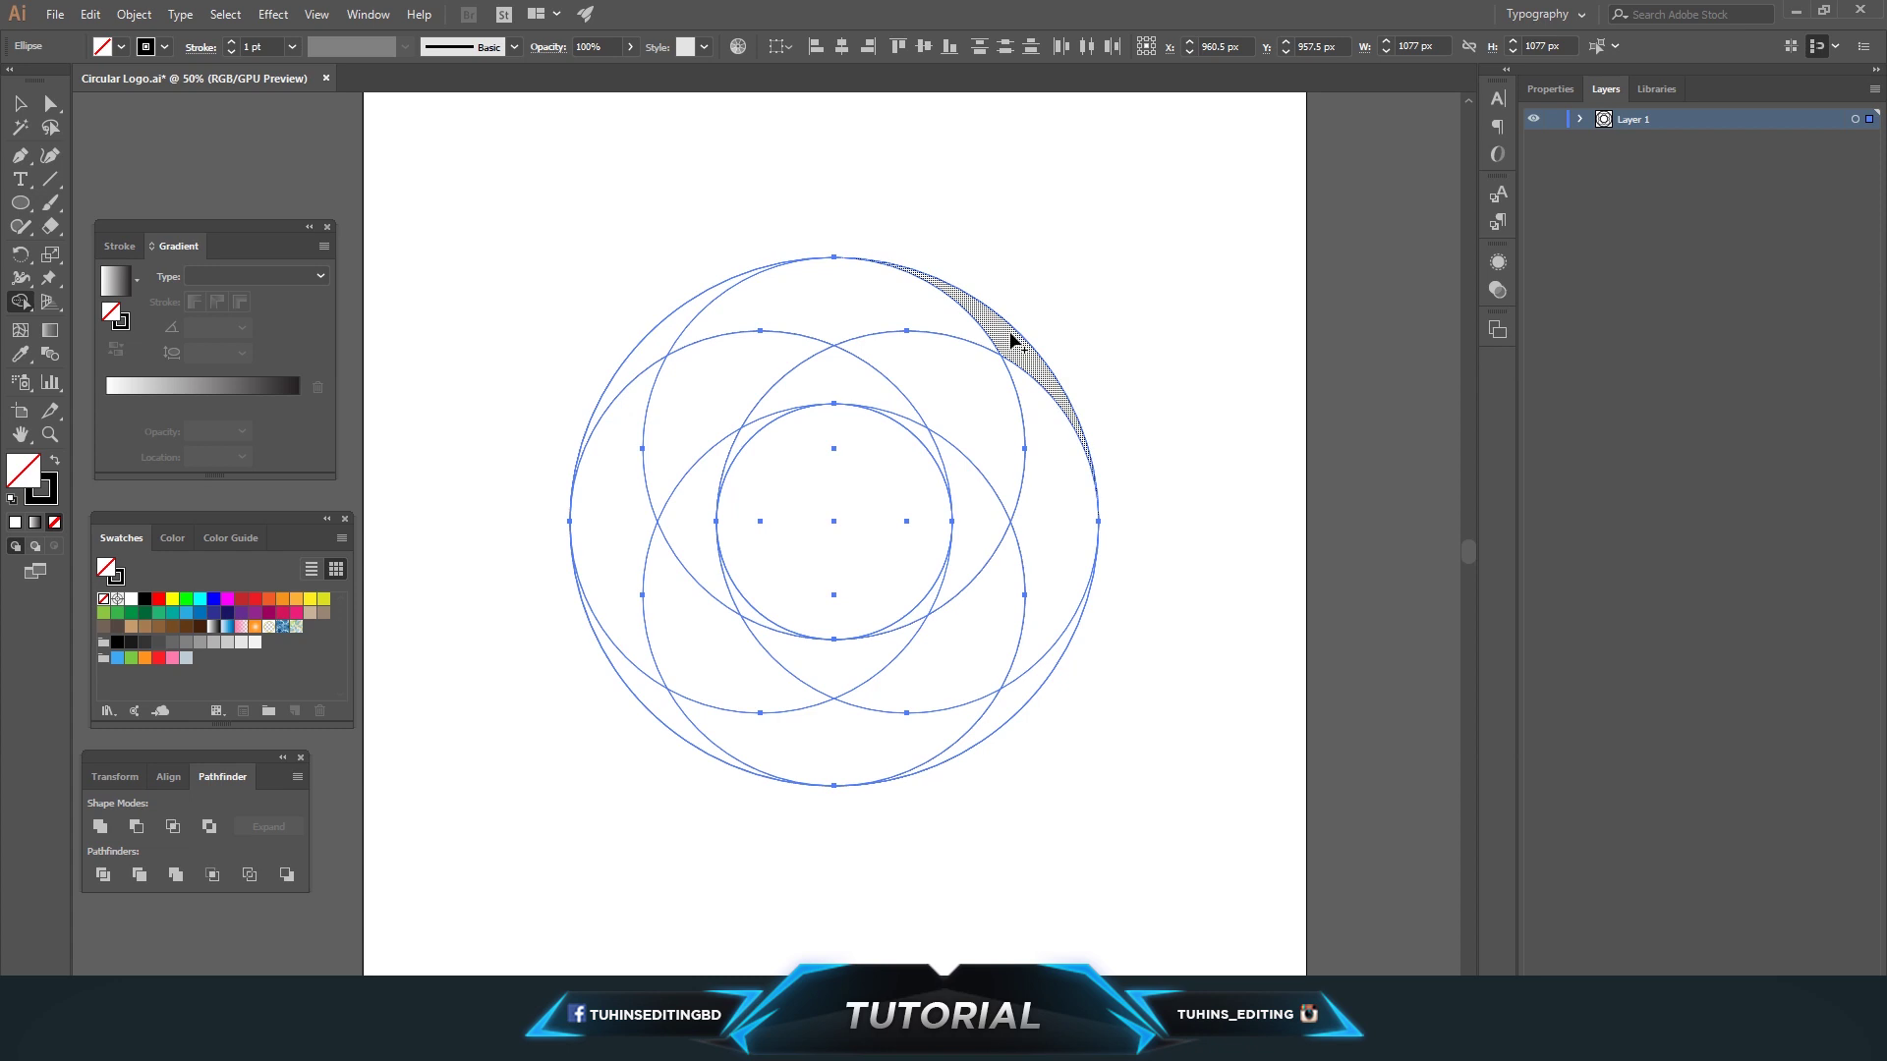
drag(1009, 341, 904, 325)
drag(727, 313, 628, 439)
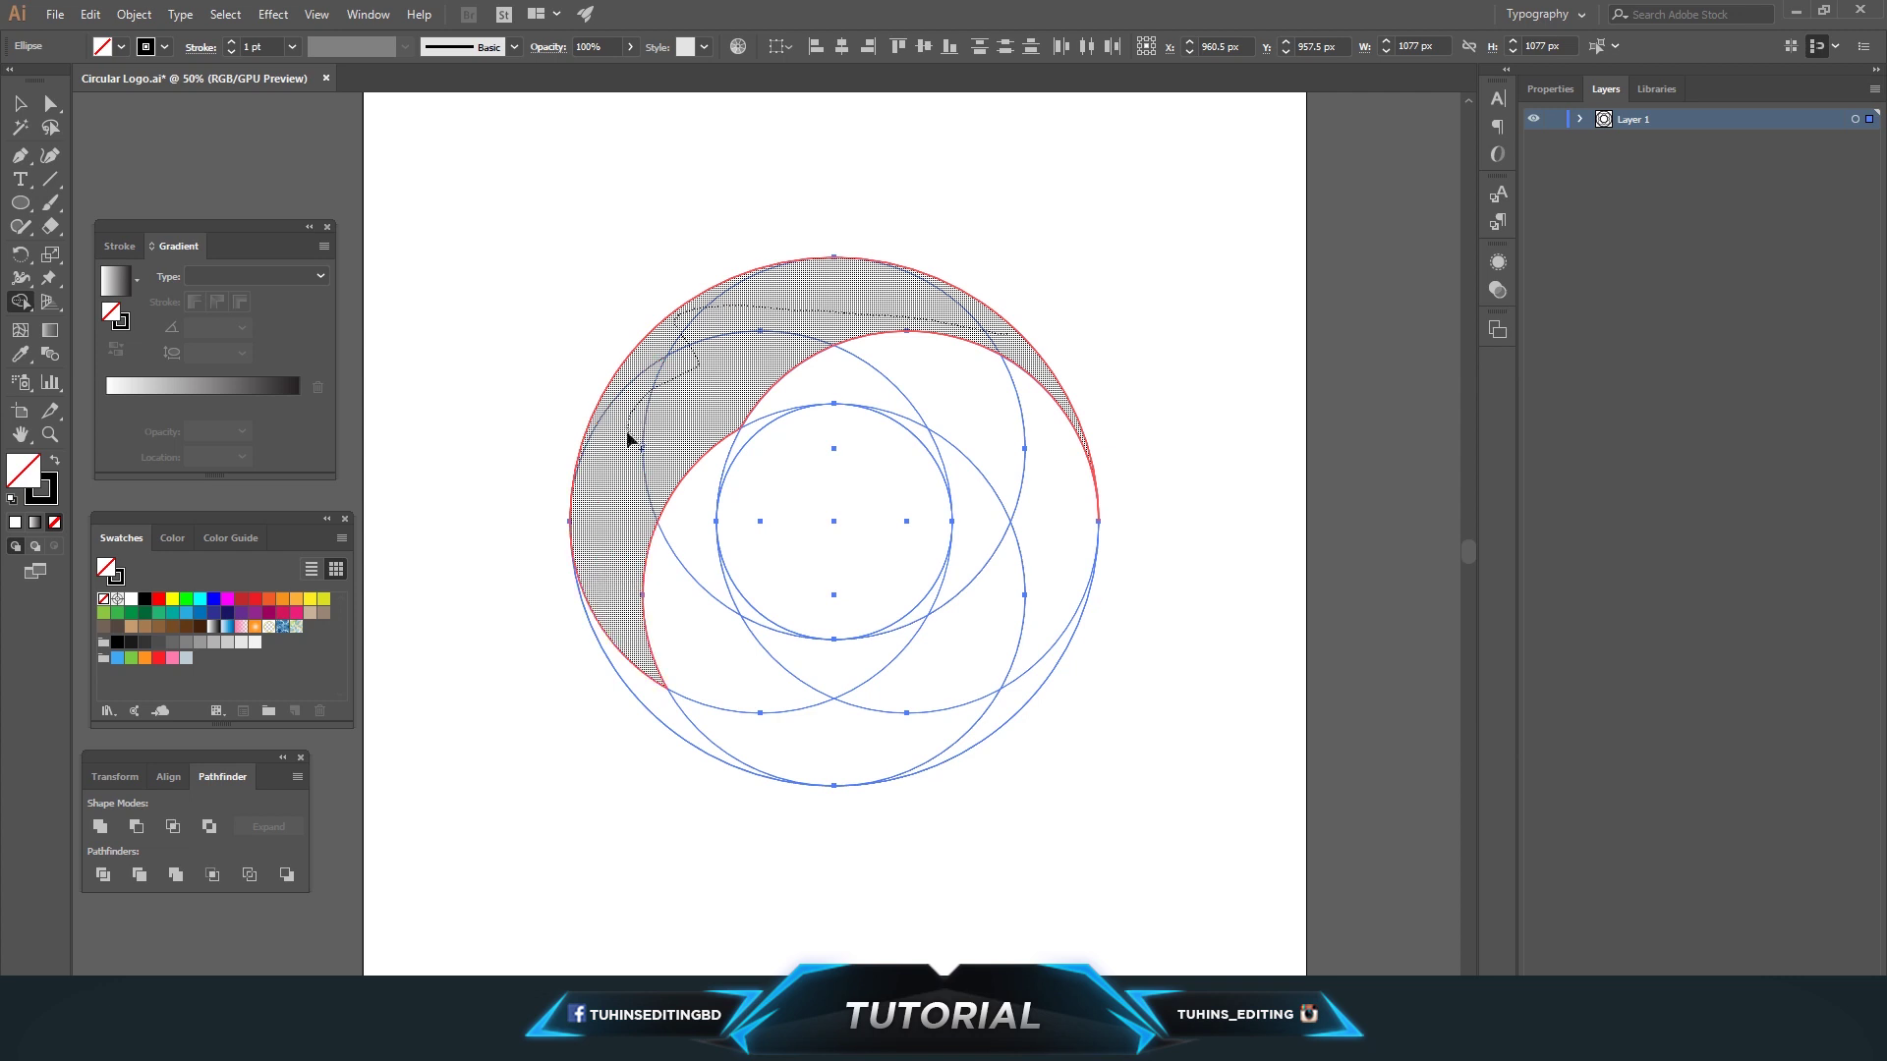
drag(630, 630, 688, 546)
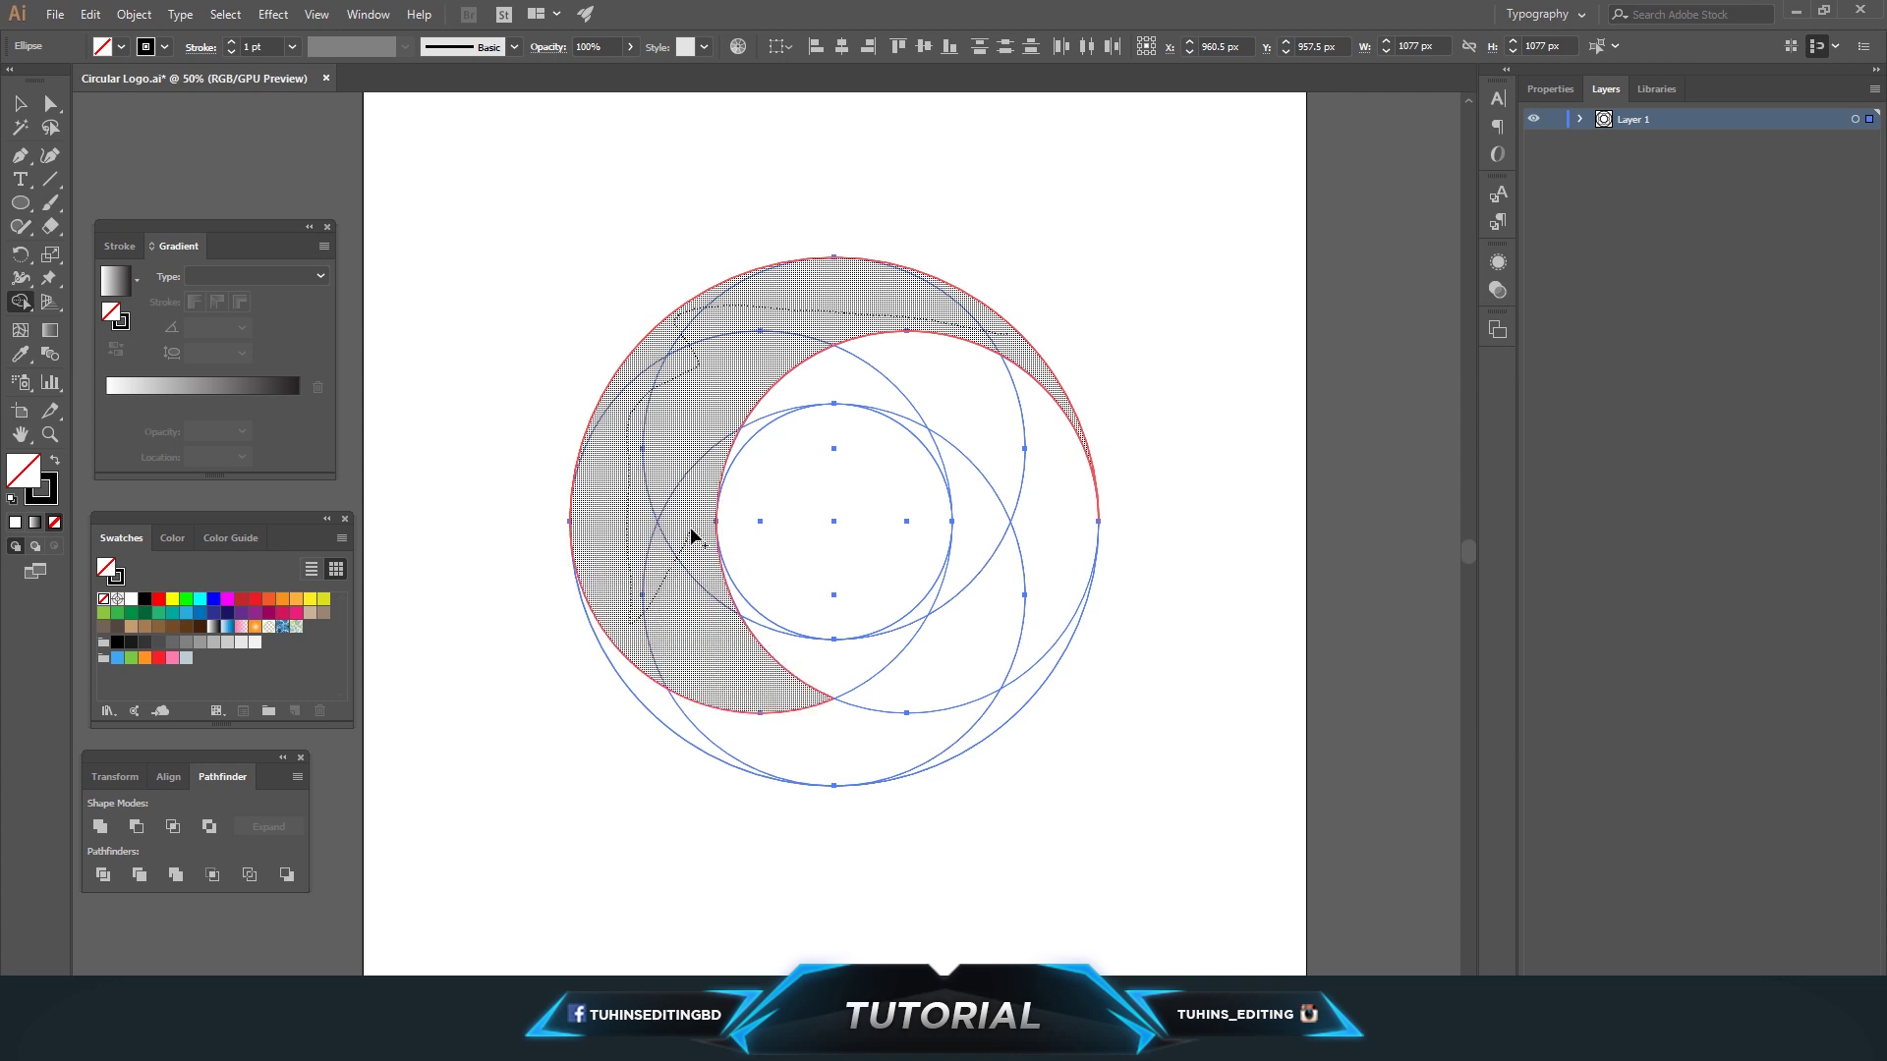
drag(691, 548, 760, 629)
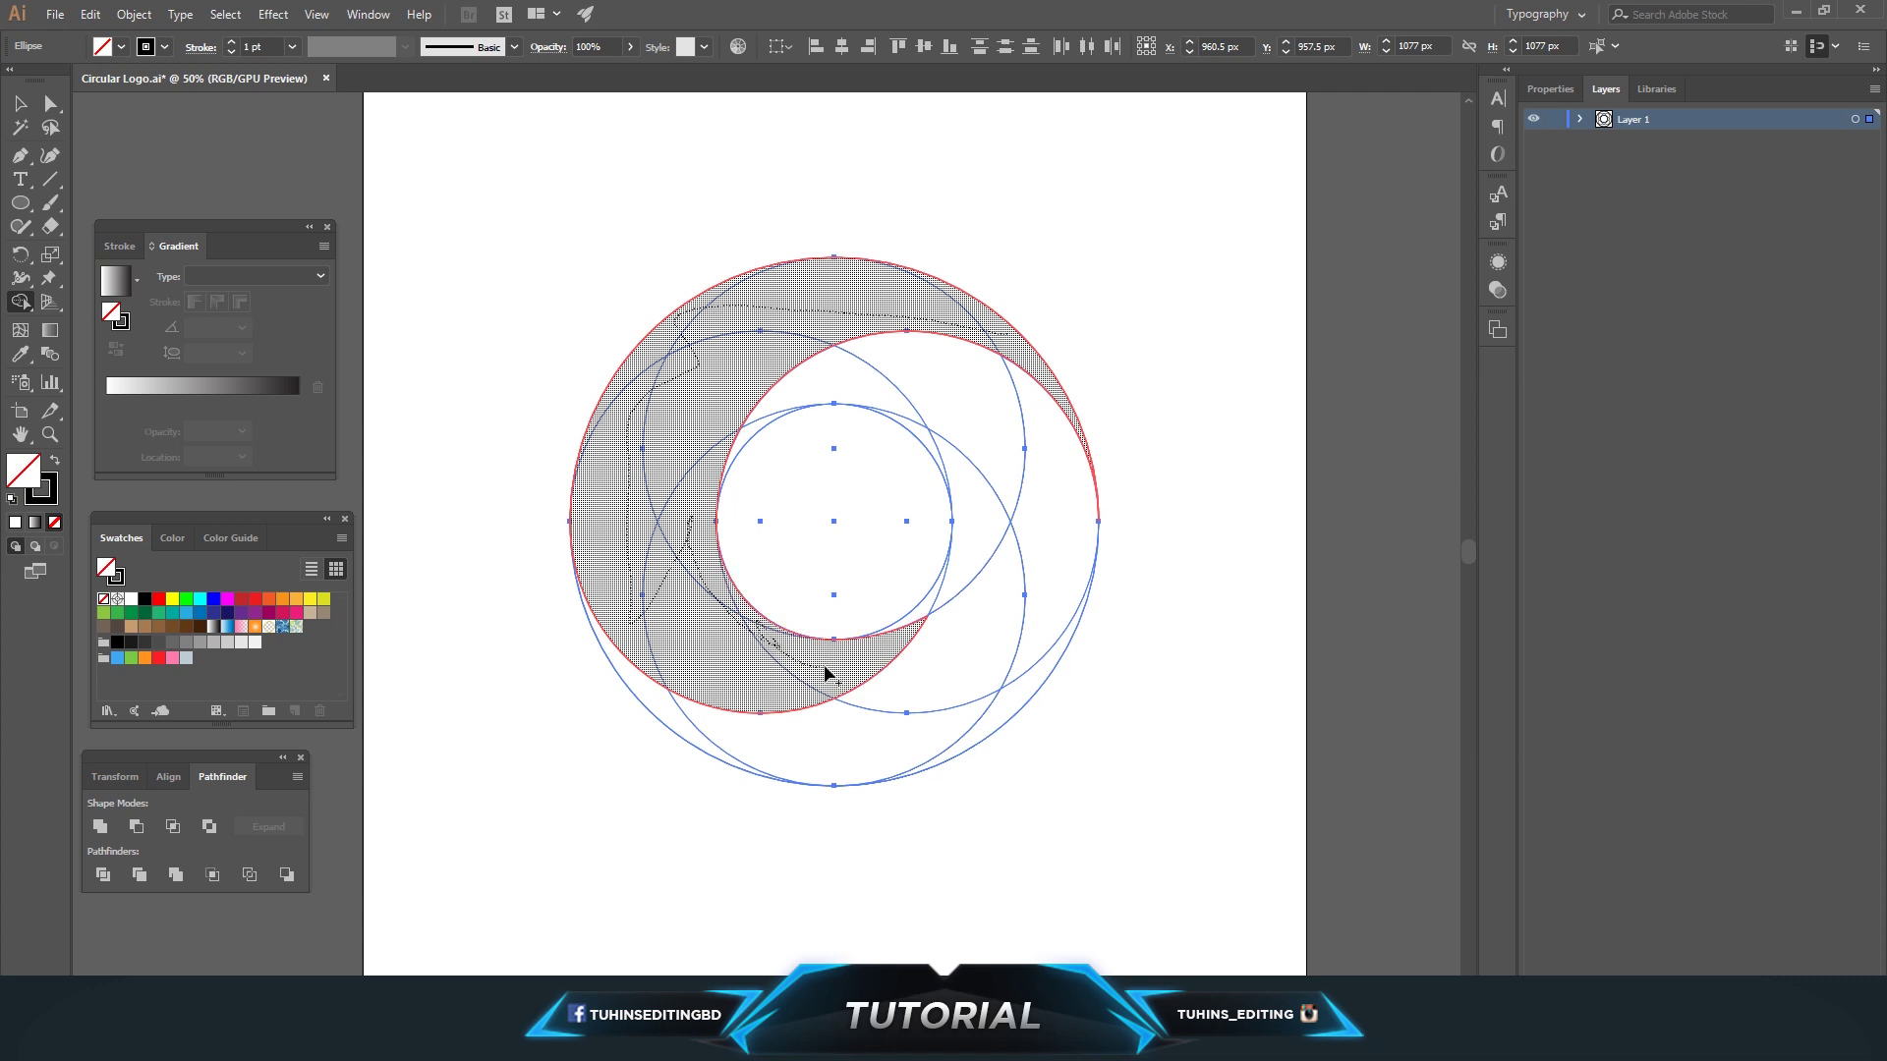
drag(877, 646, 897, 632)
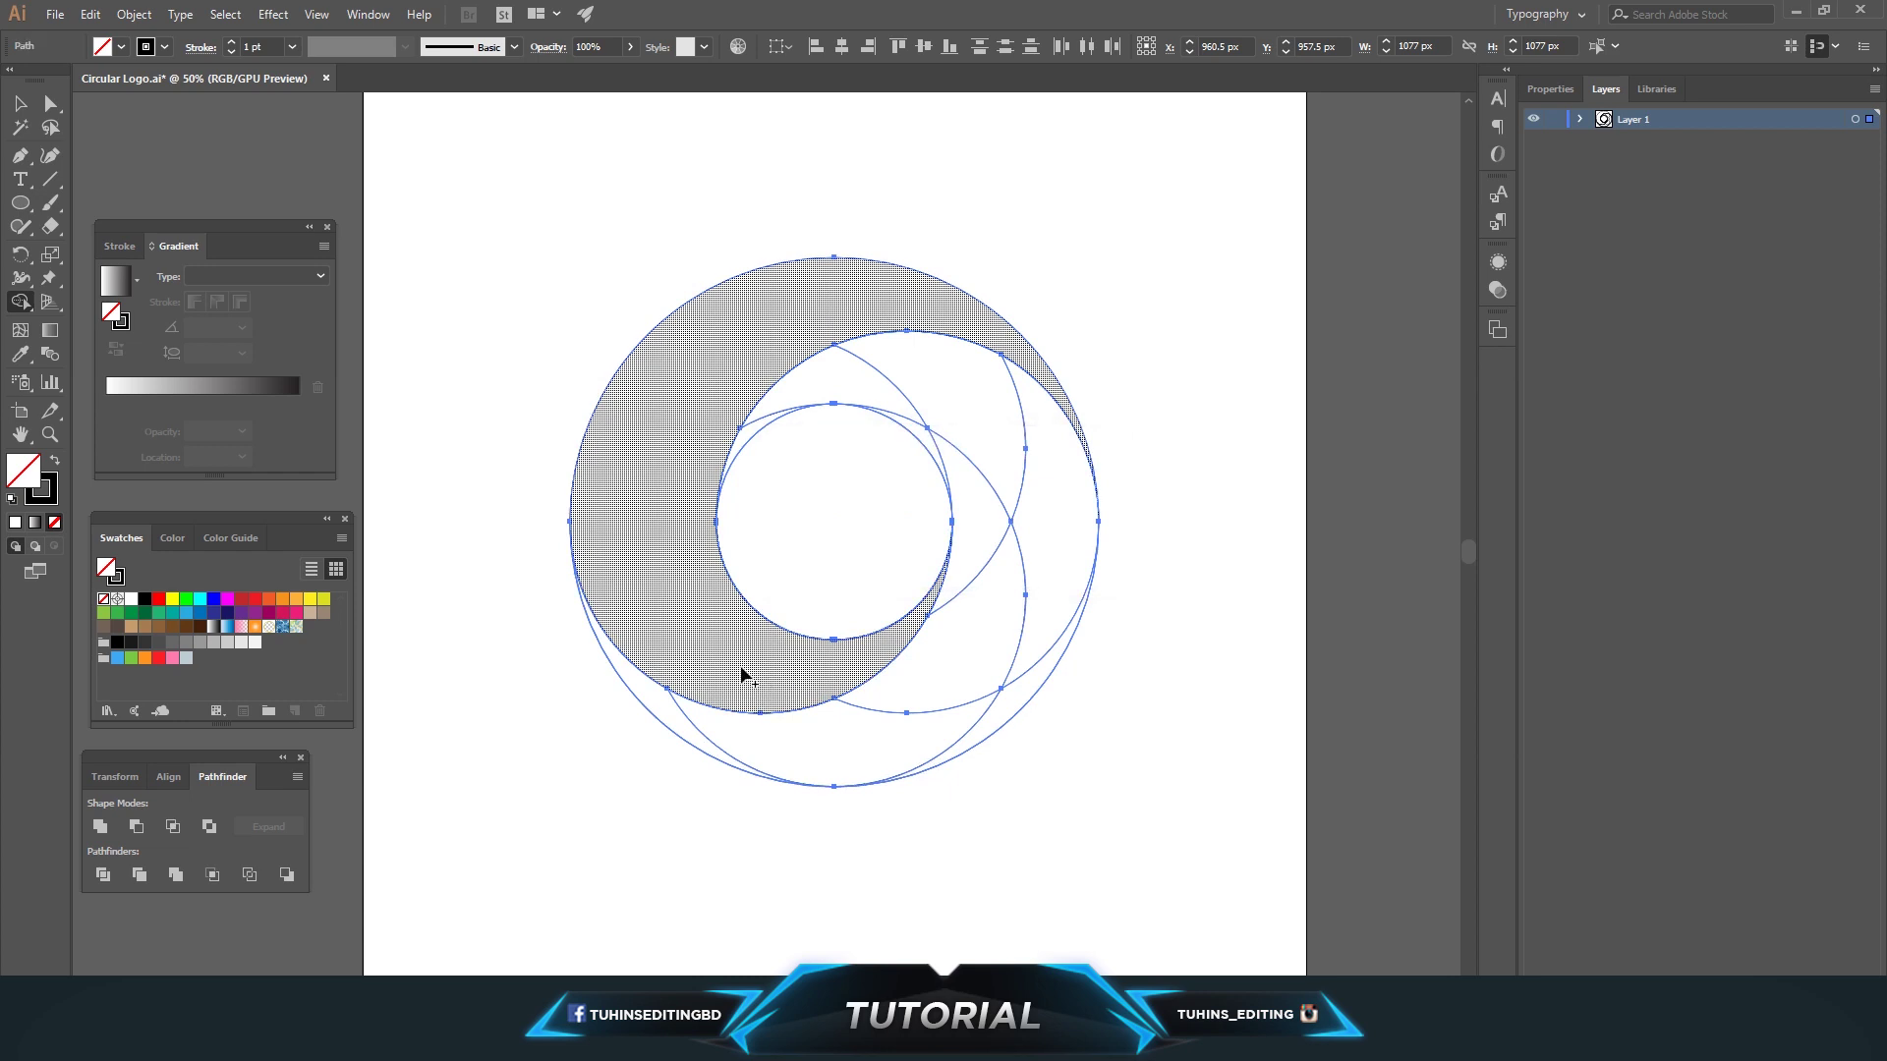
- Merge the crescent above the inner circle down the right and bottom, then save
mouse_move(752, 438)
mouse_down()
mouse_move(921, 377)
mouse_move(941, 450)
mouse_up()
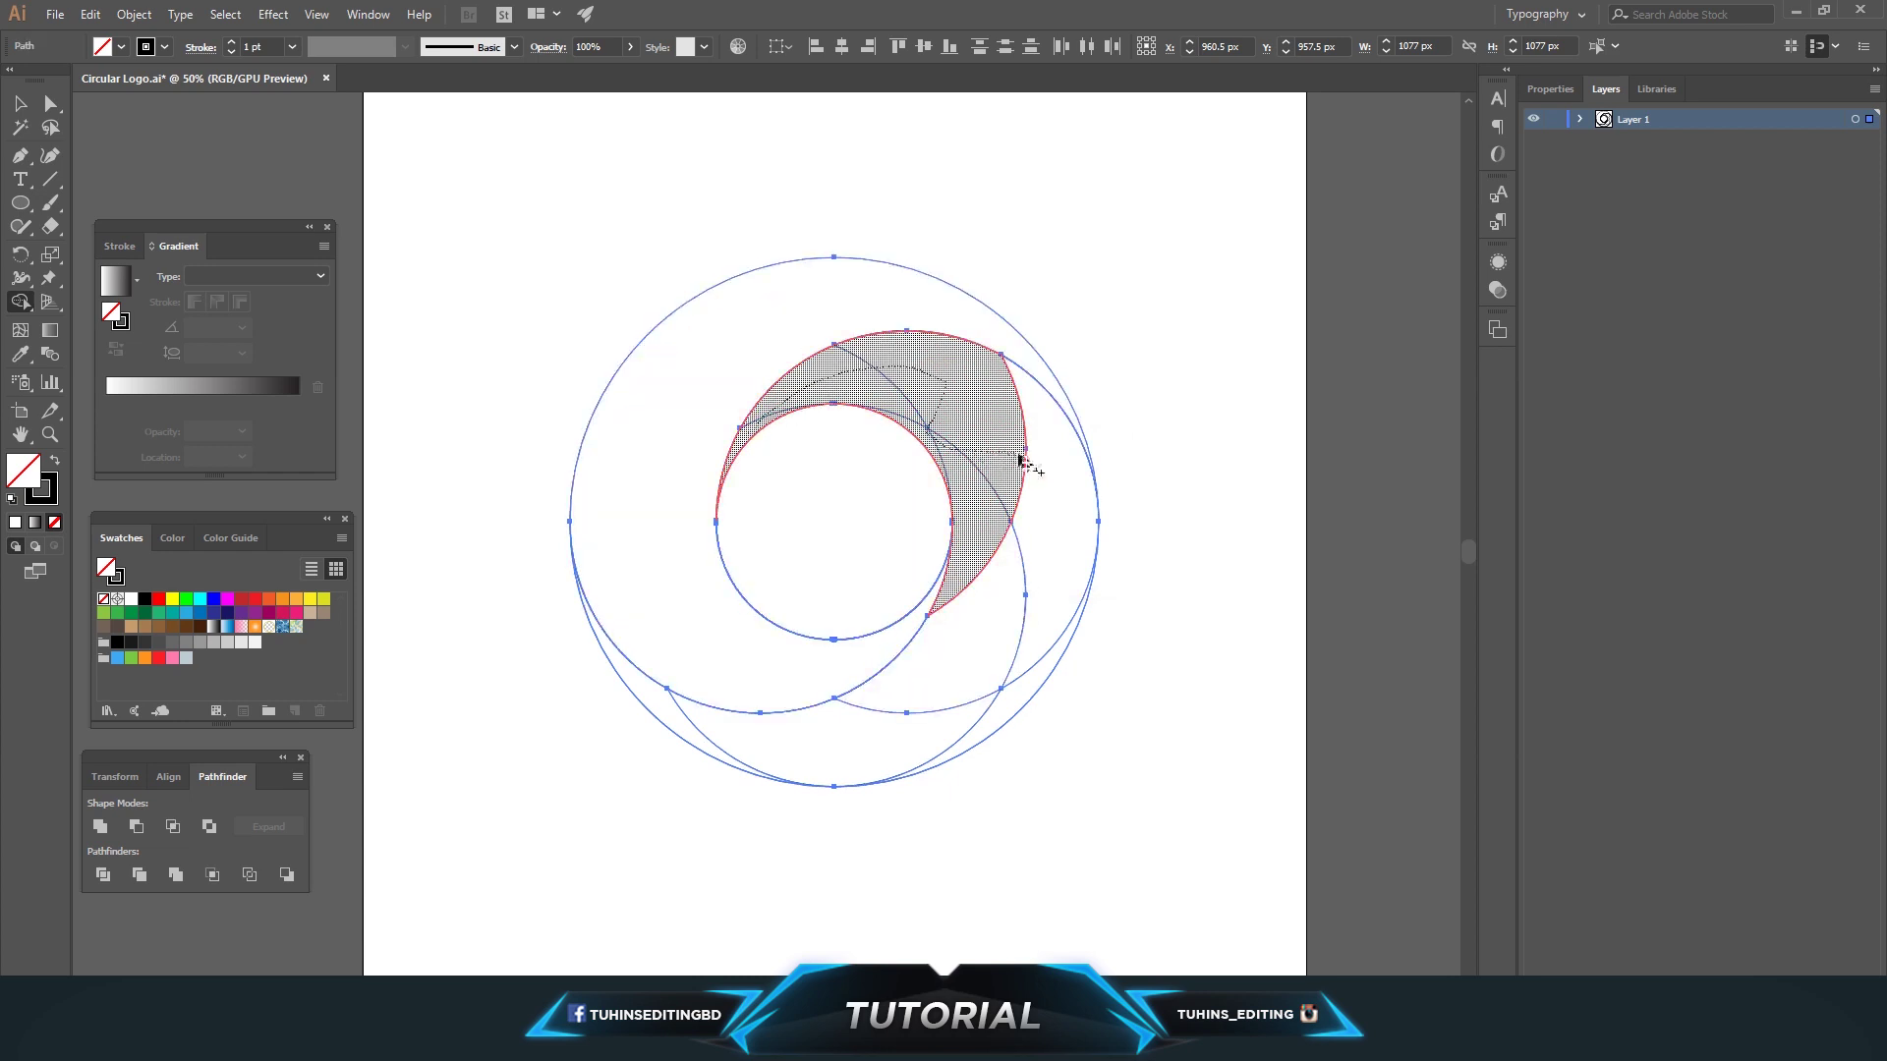
mouse_move(1022, 461)
mouse_down()
mouse_move(982, 728)
mouse_move(680, 719)
mouse_up()
key(v)
click(575, 191)
click(55, 14)
click(102, 175)
mouse_move(537, 181)
mouse_down()
mouse_move(975, 750)
mouse_move(1154, 867)
mouse_up()
click(89, 14)
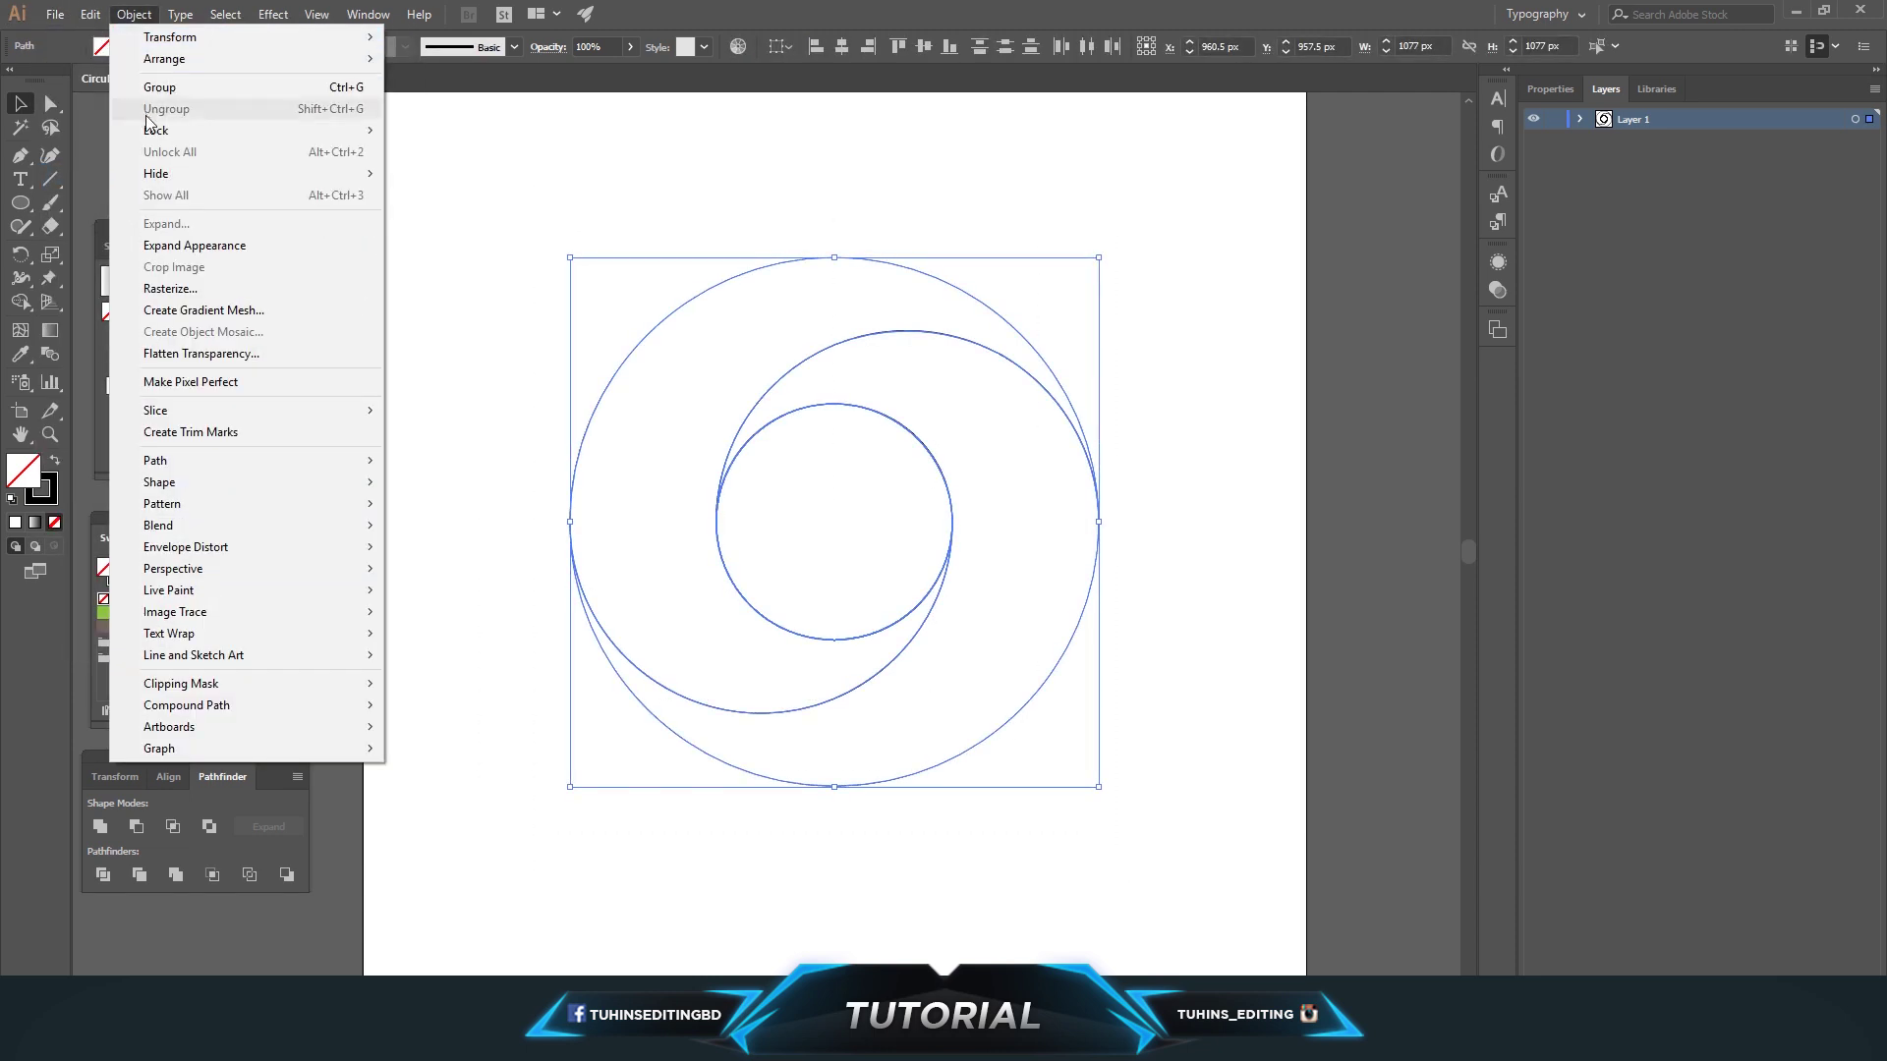
- Copy the circle set, paste in place, and rotate the copy a quarter turn
click(123, 110)
click(91, 14)
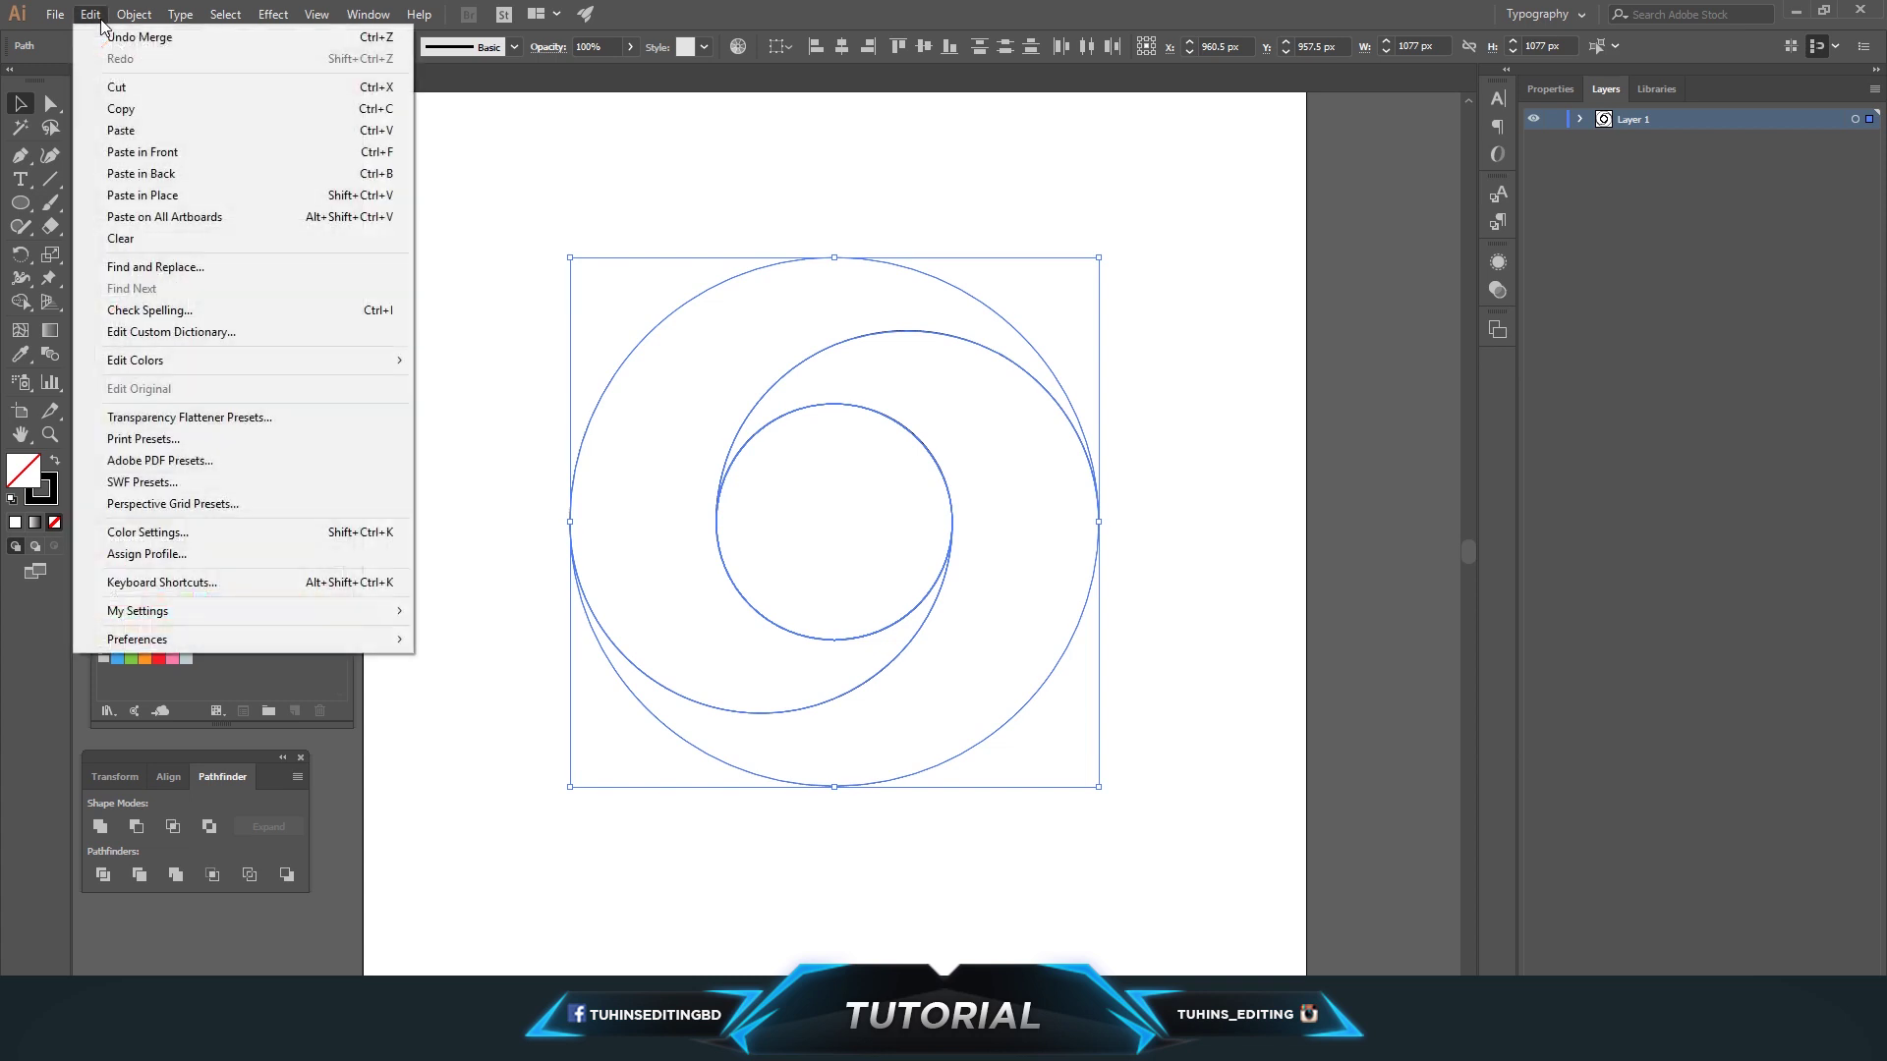
click(143, 195)
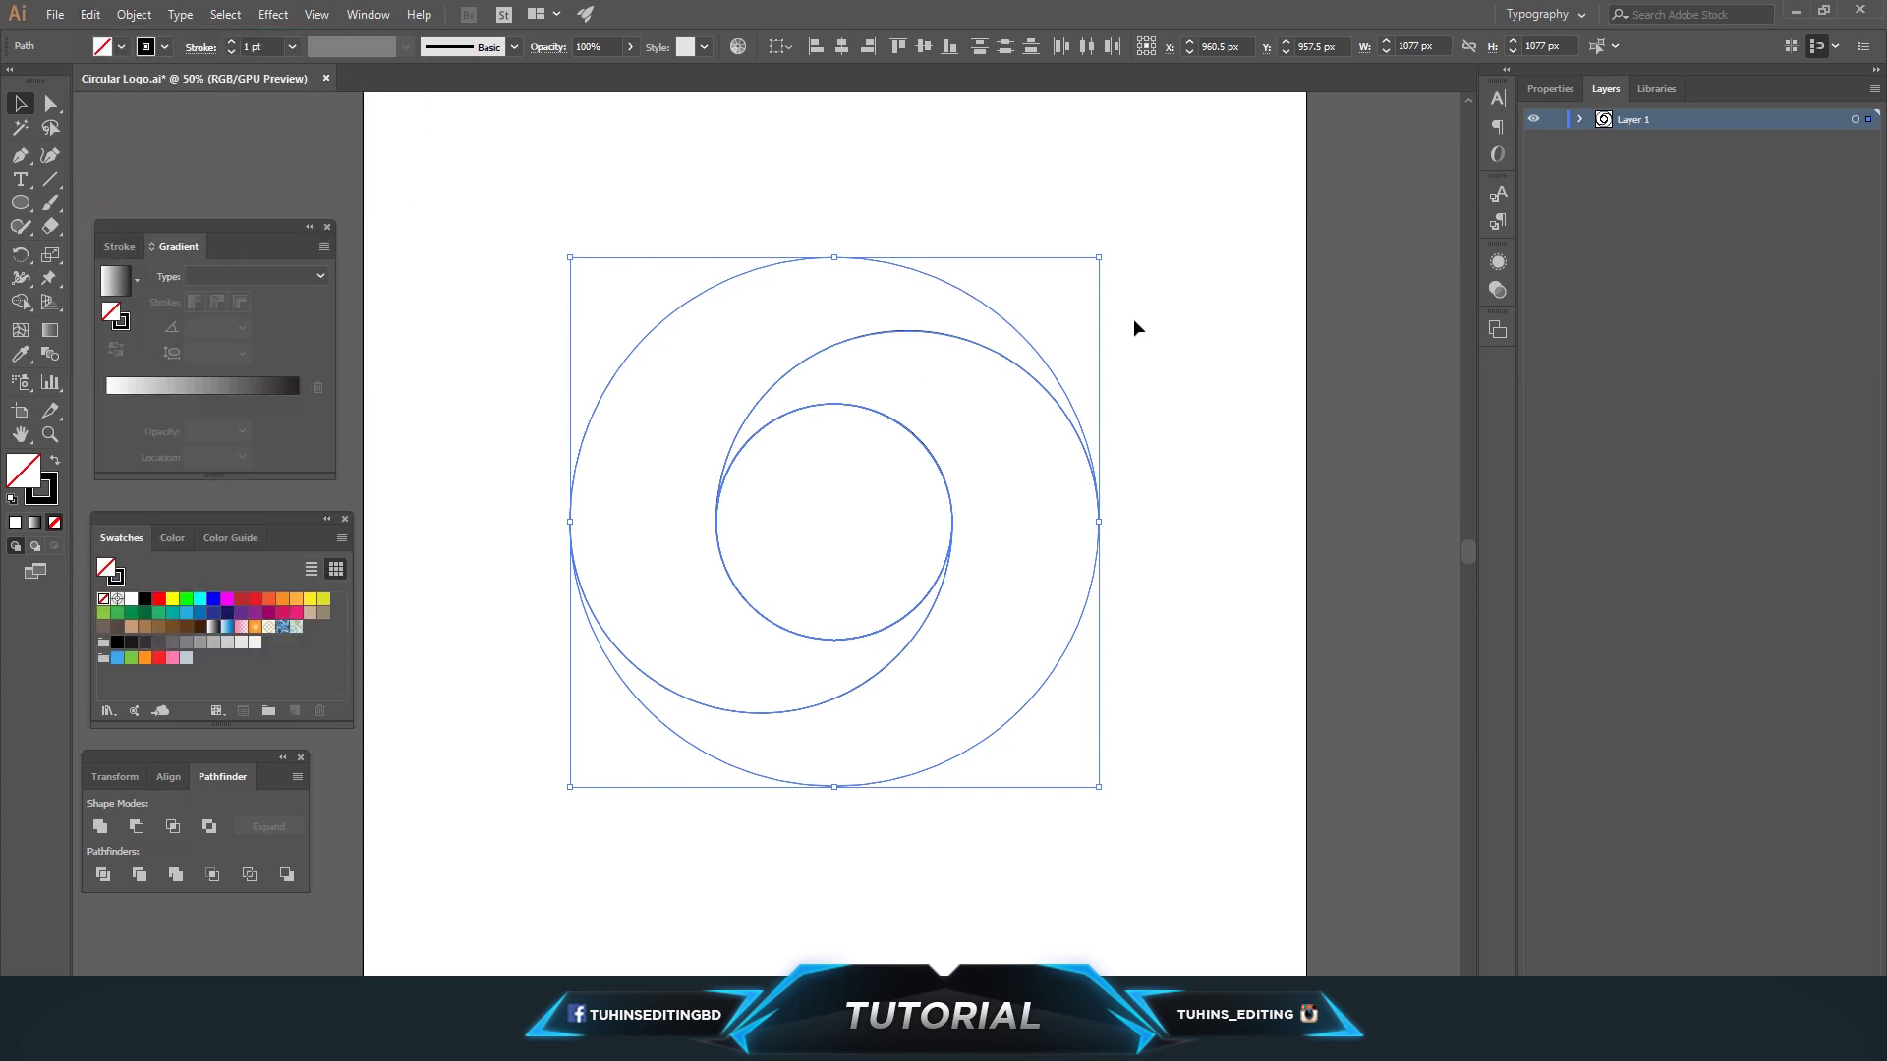
drag(1108, 254, 1116, 629)
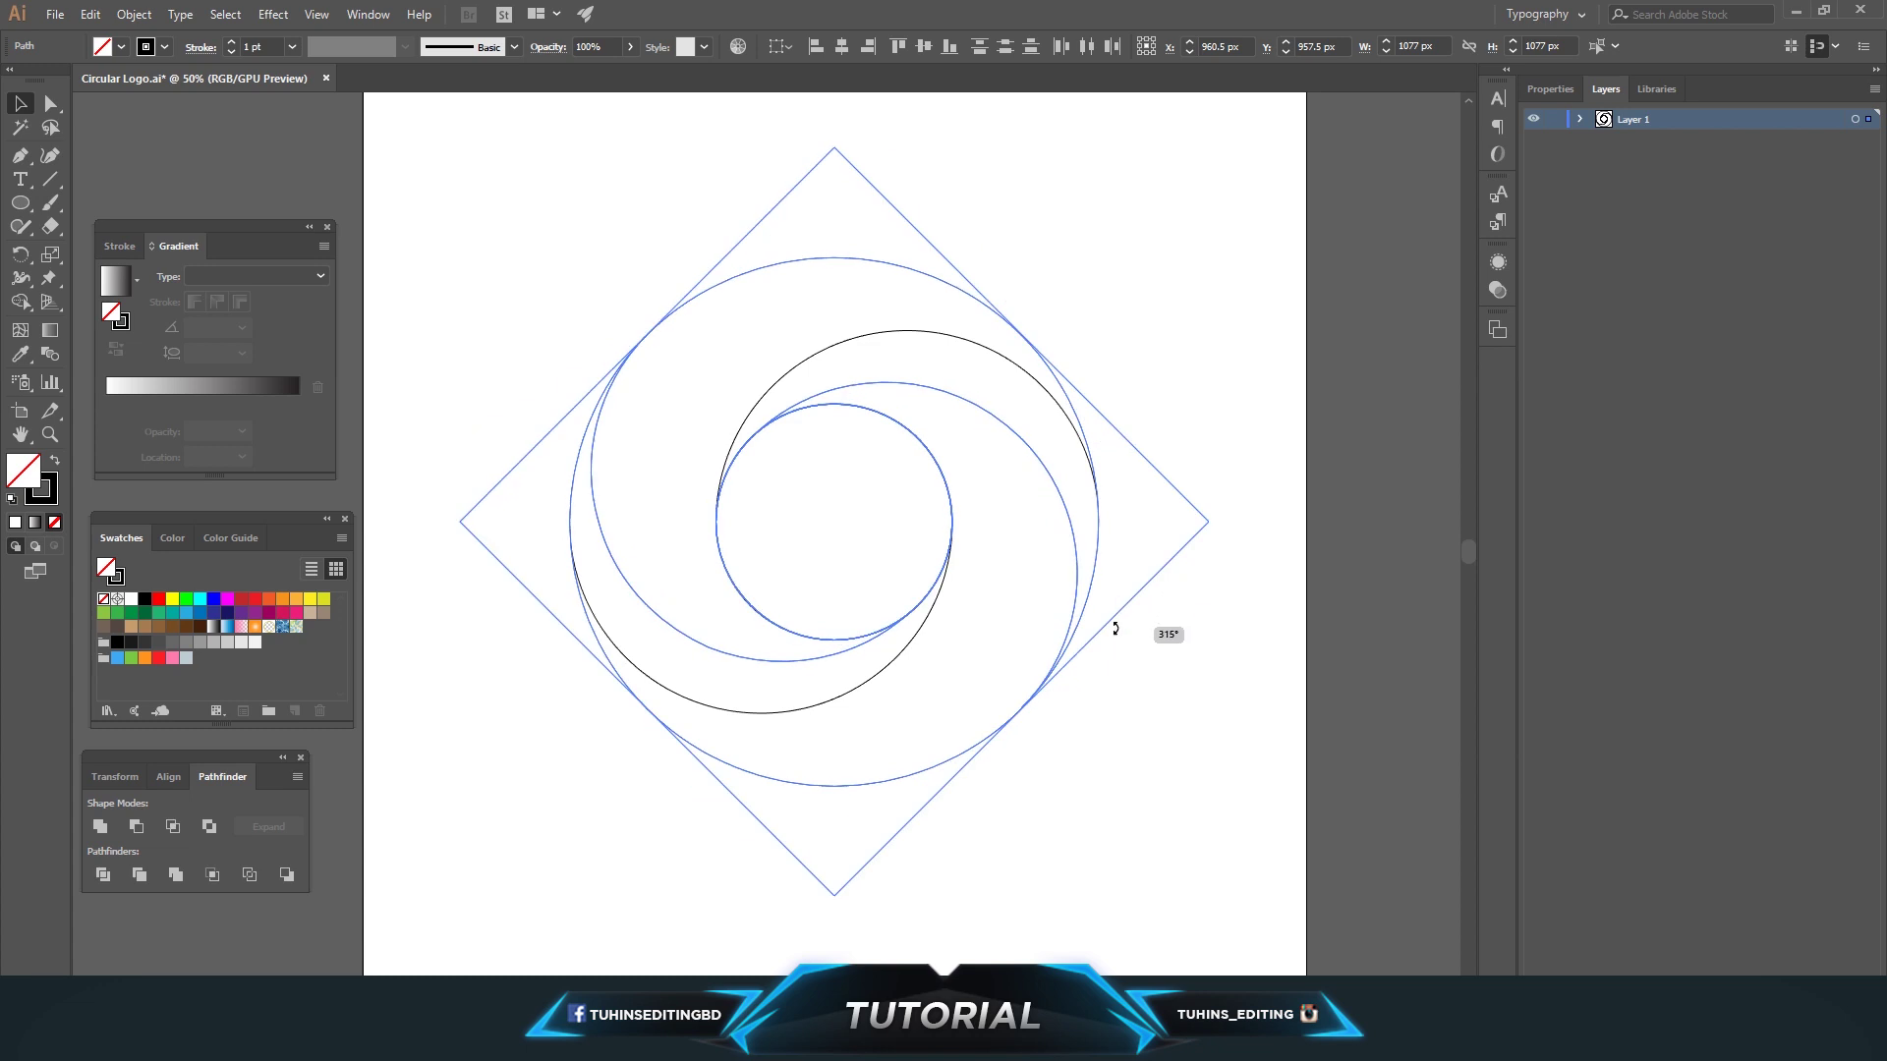
click(1216, 386)
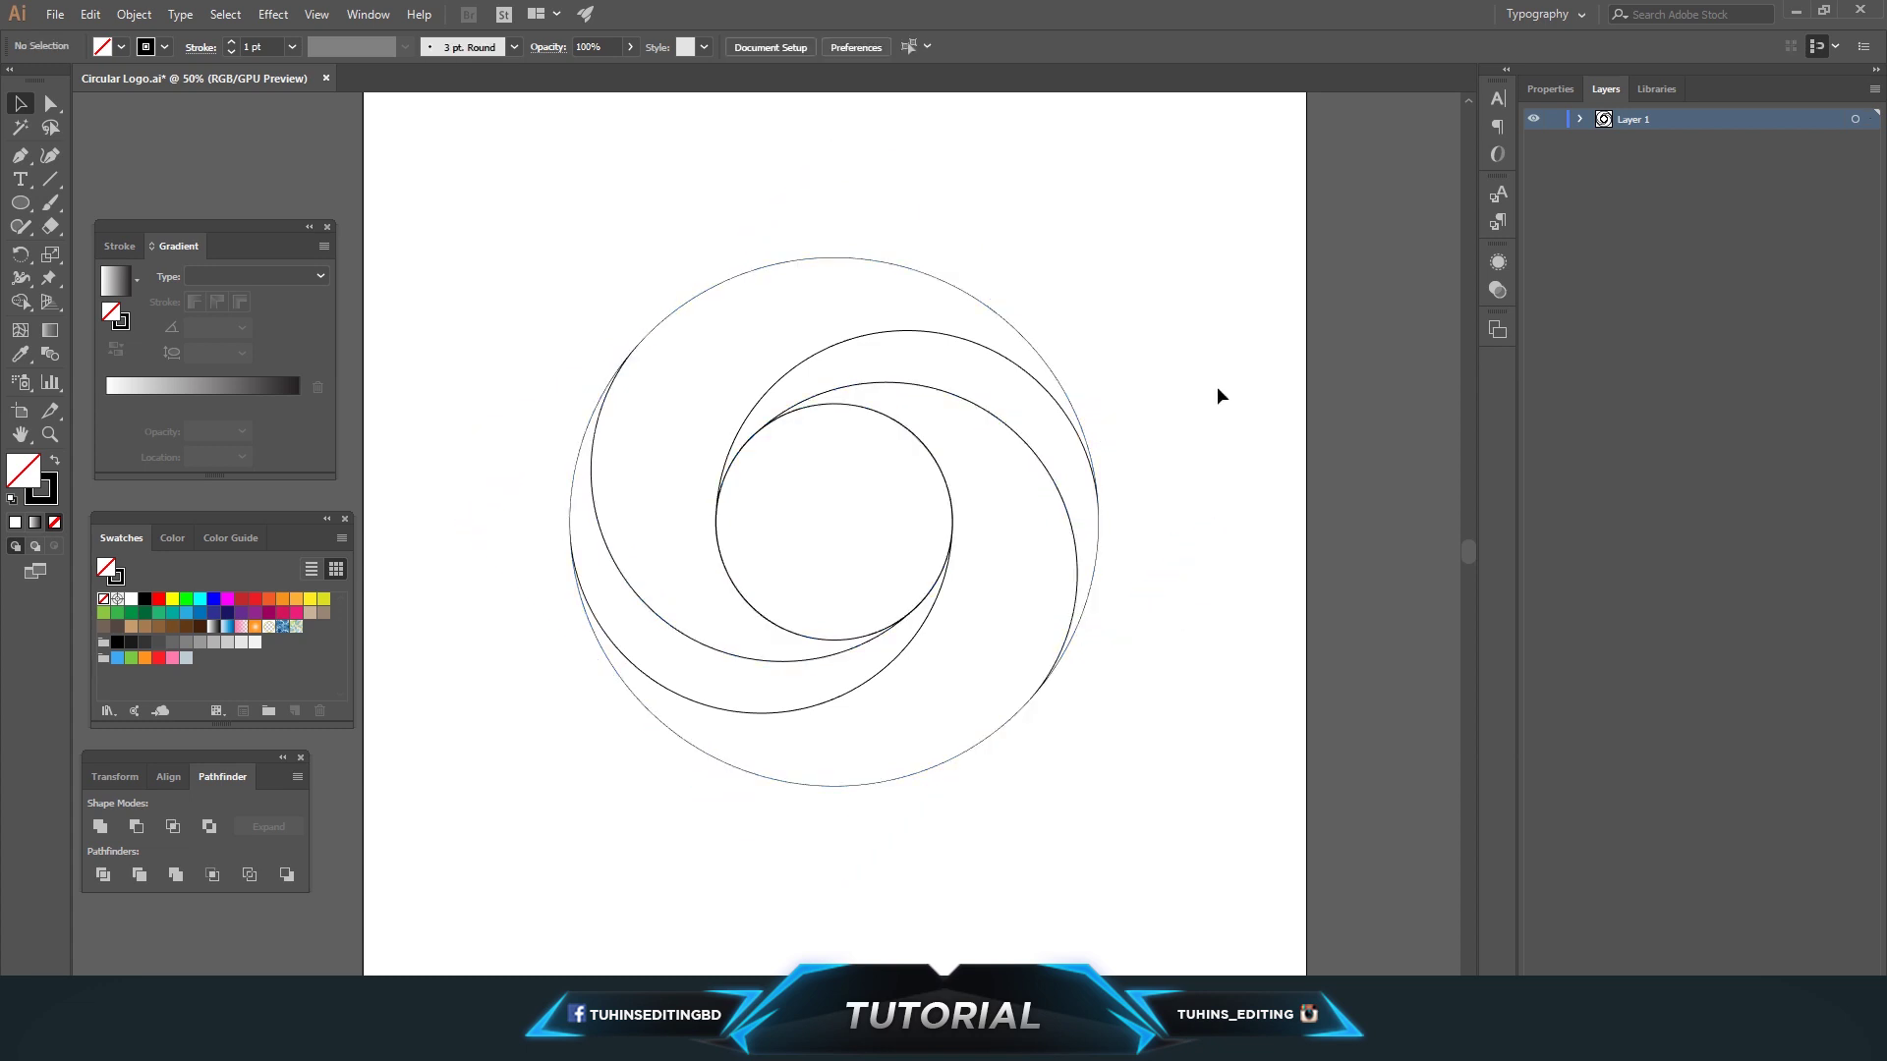
- Paste a second copy in place and rotate it to 270°
key(ctrl+v)
key(Delete)
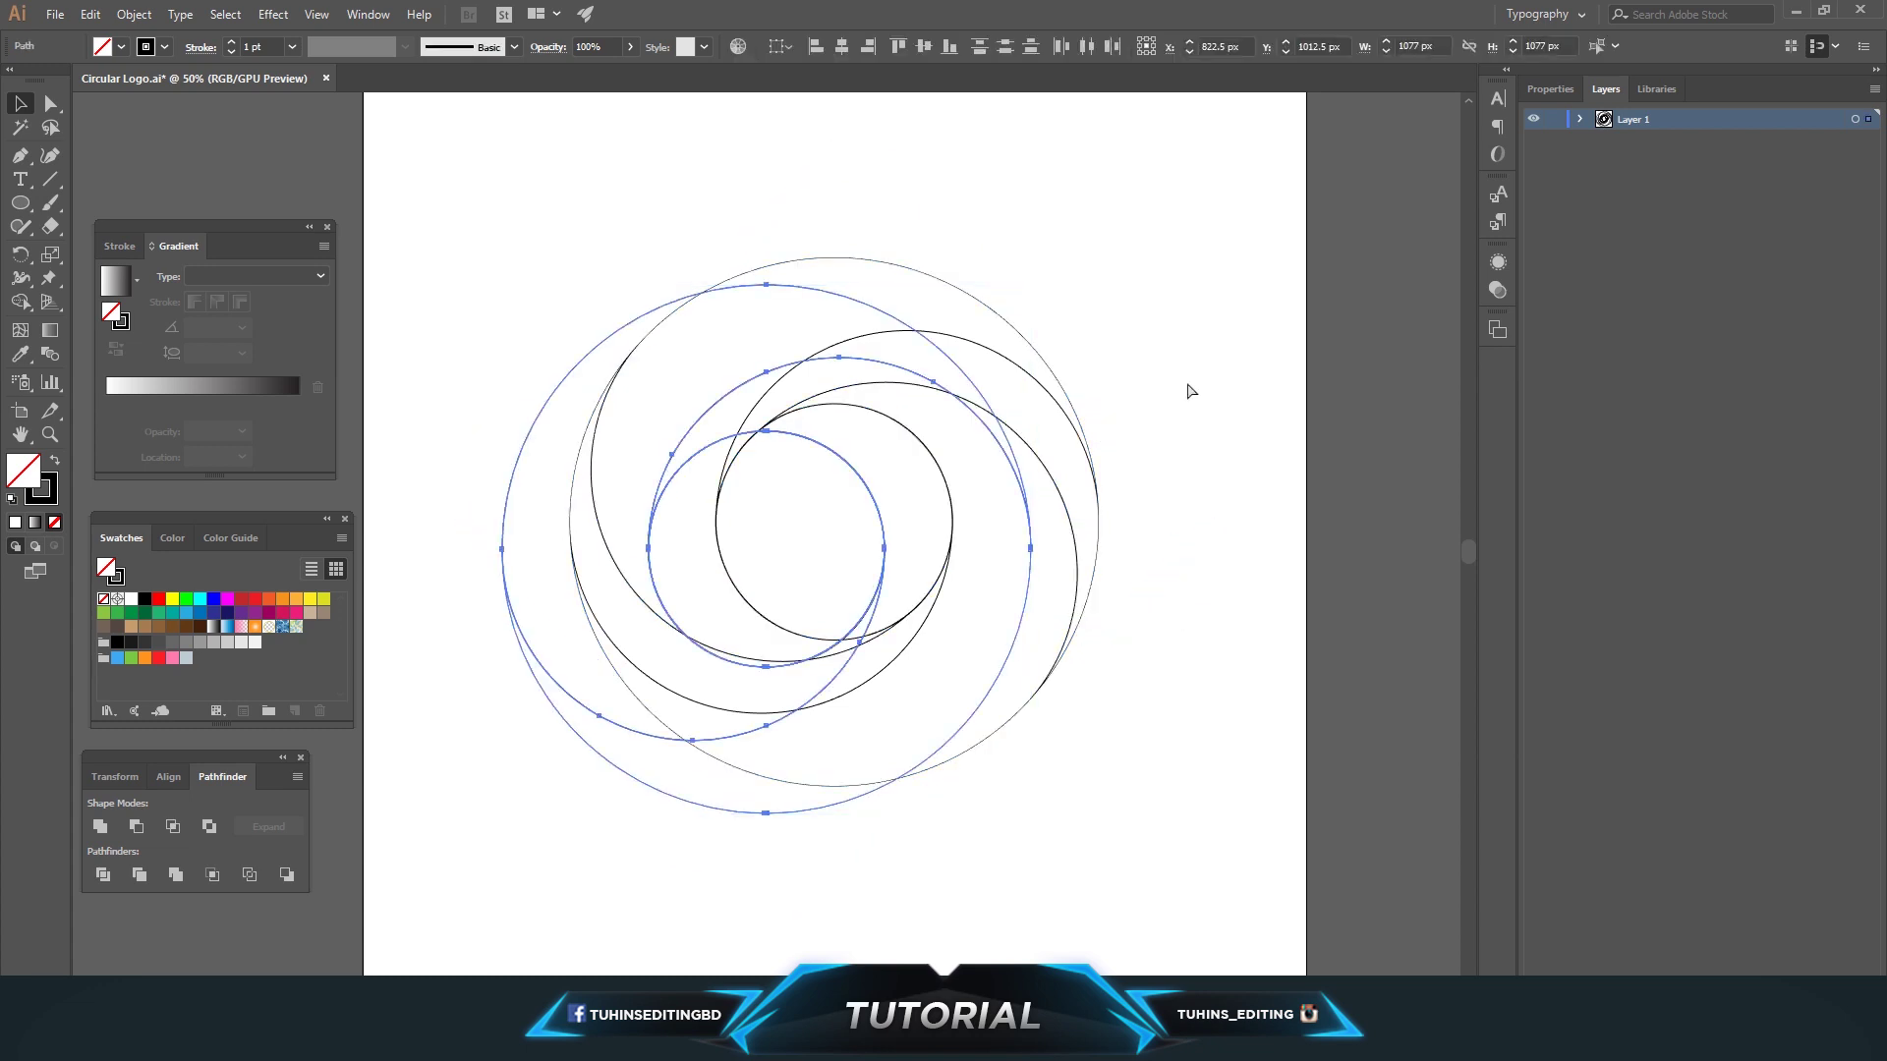
click(86, 12)
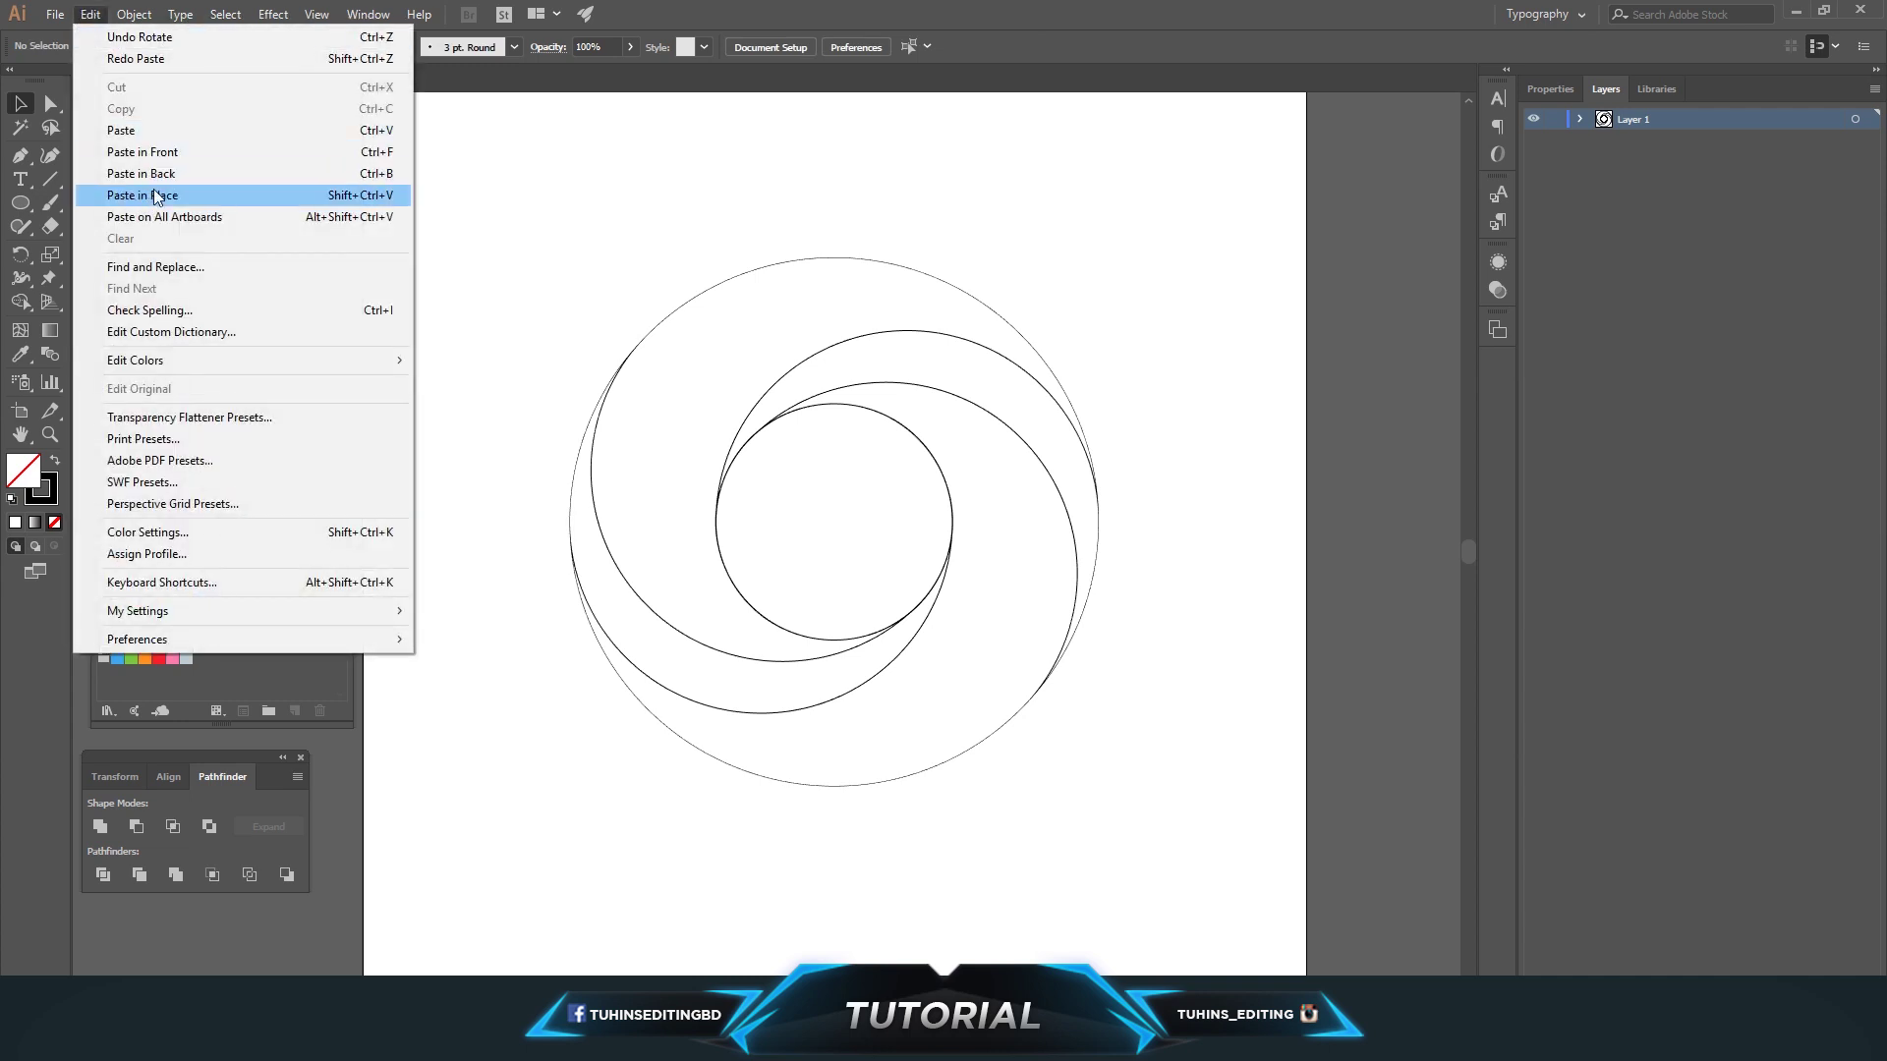
click(157, 195)
mouse_move(1117, 254)
mouse_down()
mouse_move(1111, 632)
mouse_move(1087, 721)
mouse_up()
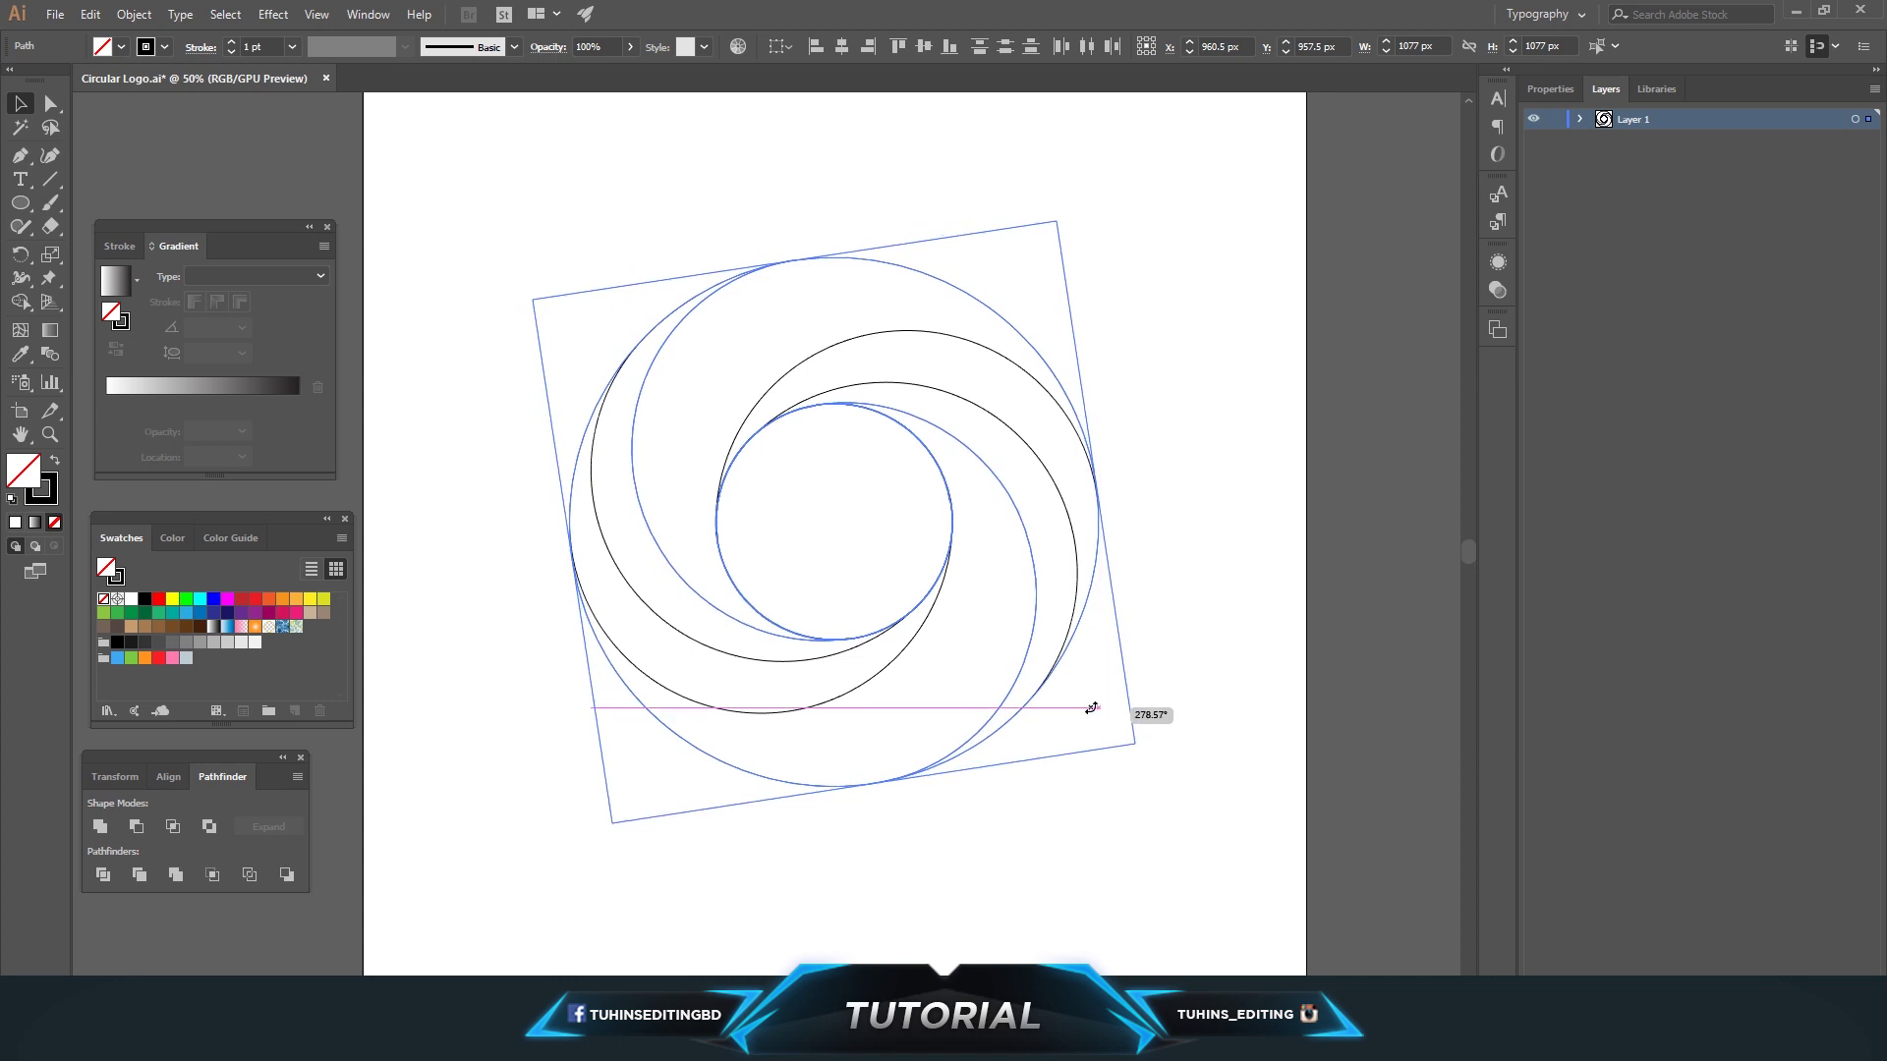
drag(1087, 722, 1087, 722)
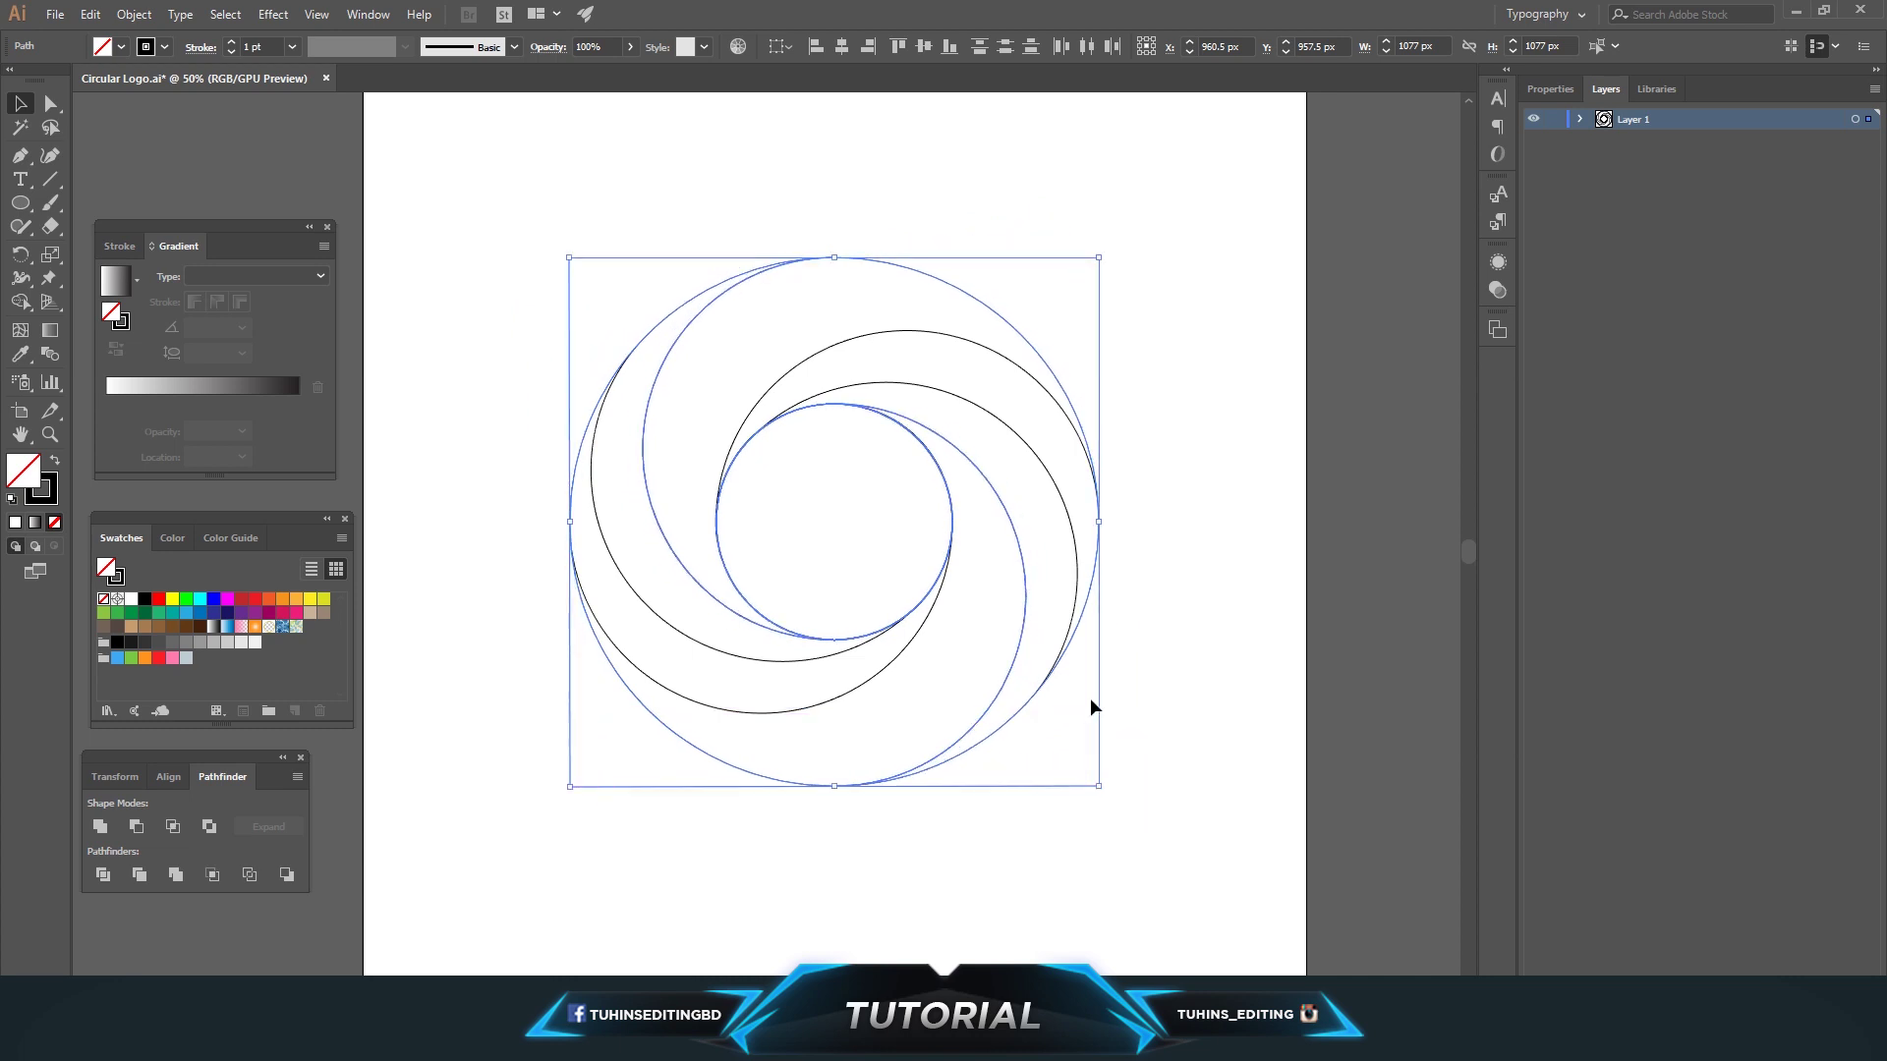
click(1083, 725)
- Paste and rotate a third copy into place, save, and select the whole spiral
click(90, 13)
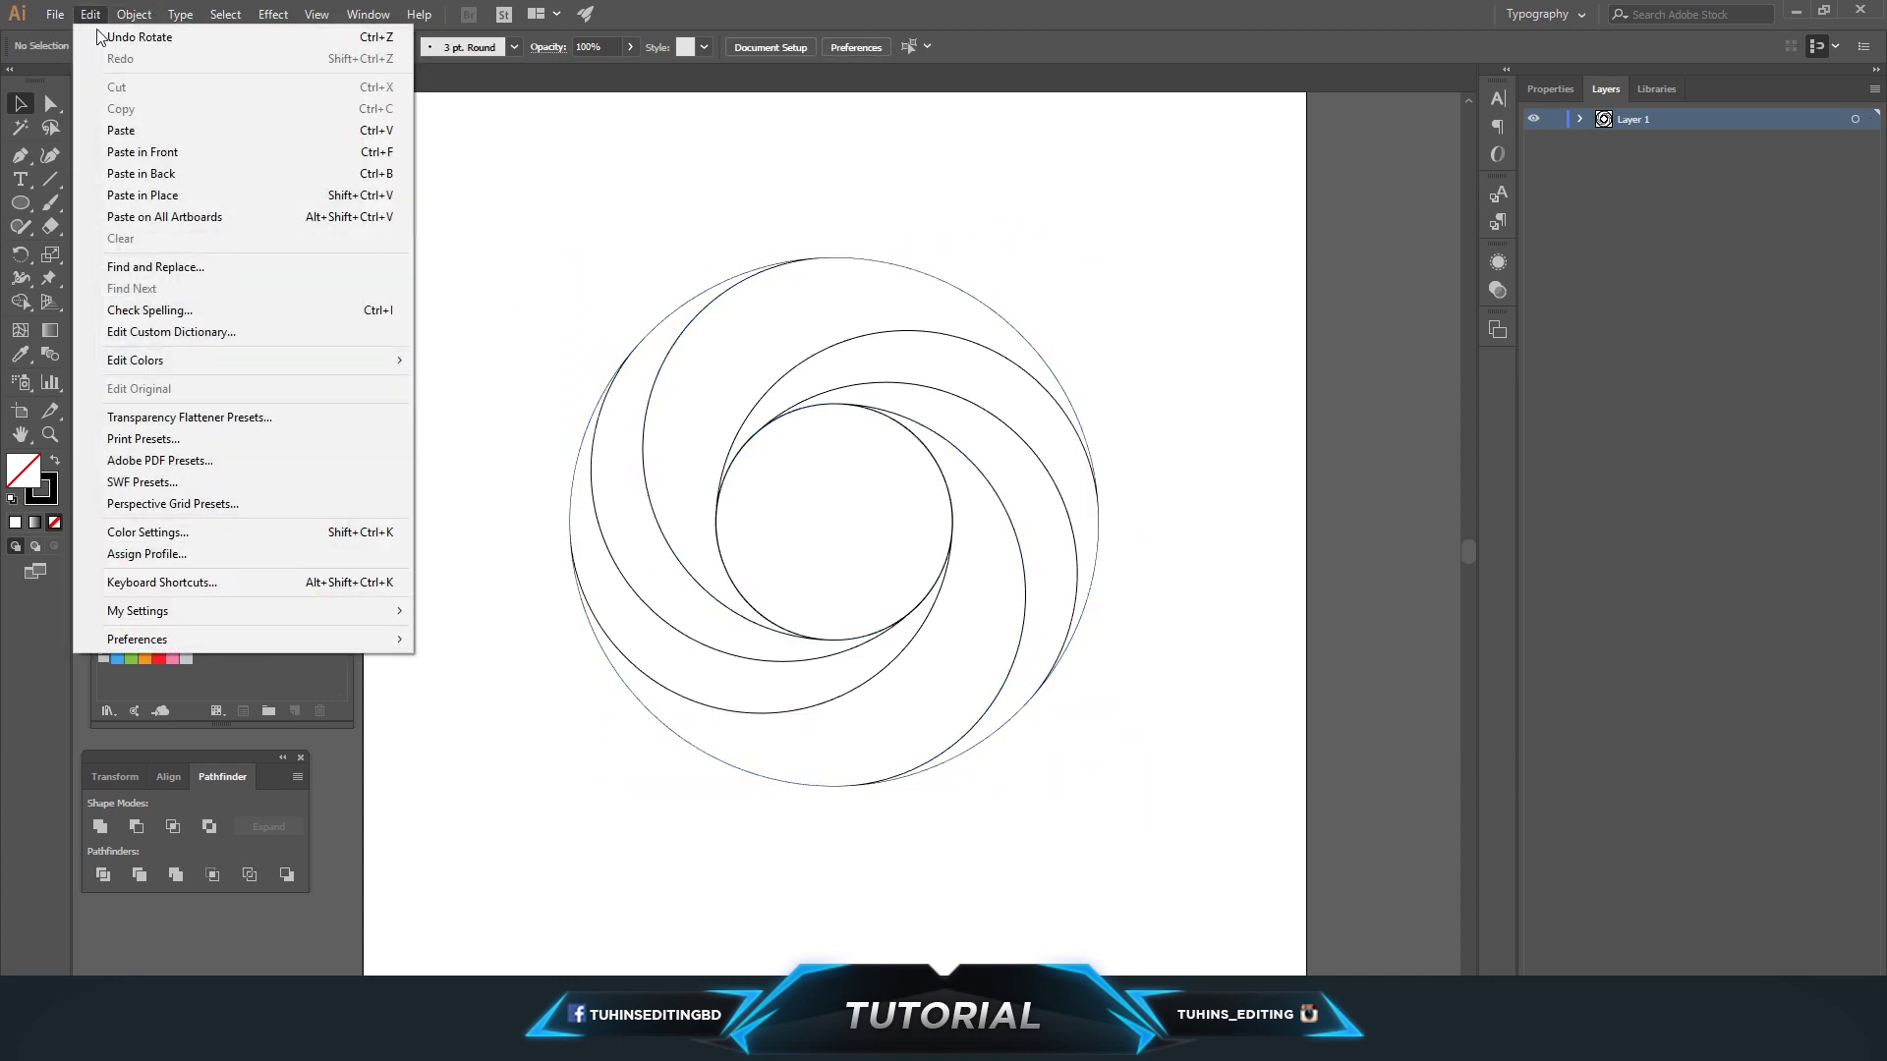
click(160, 196)
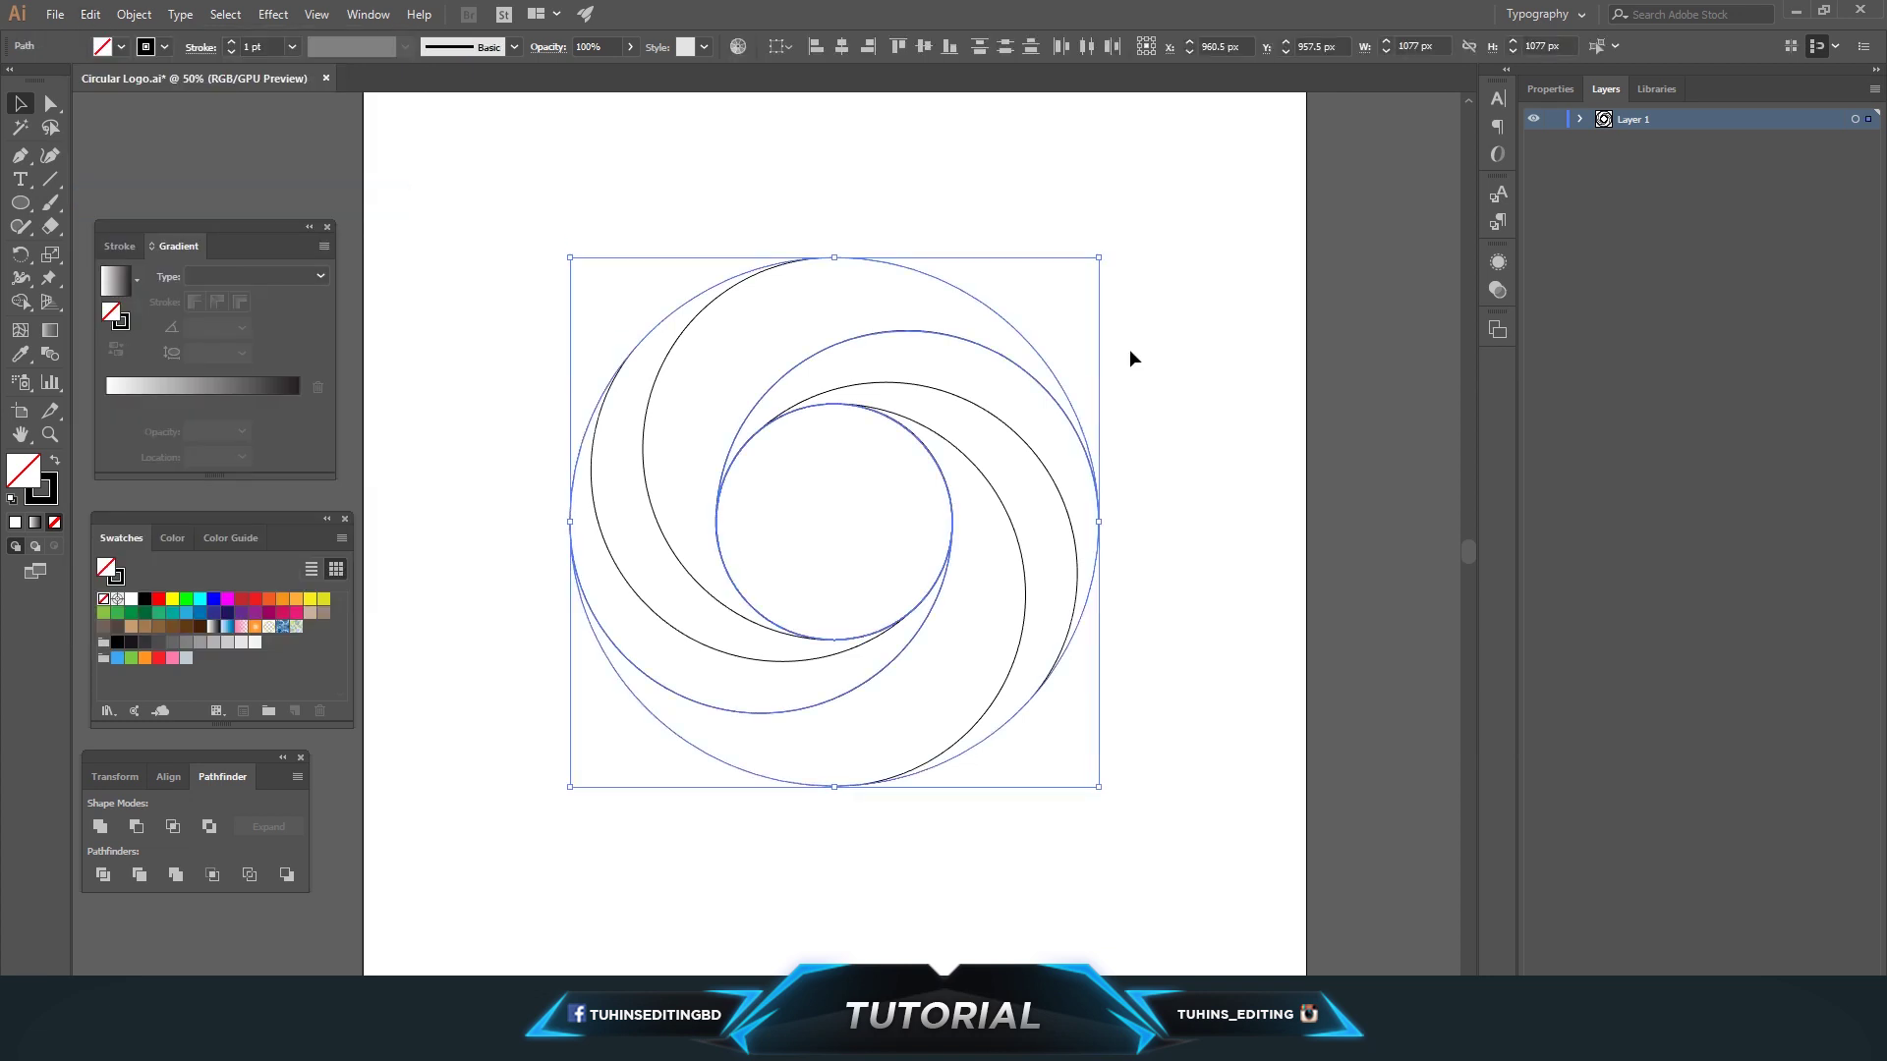
drag(1107, 251, 982, 832)
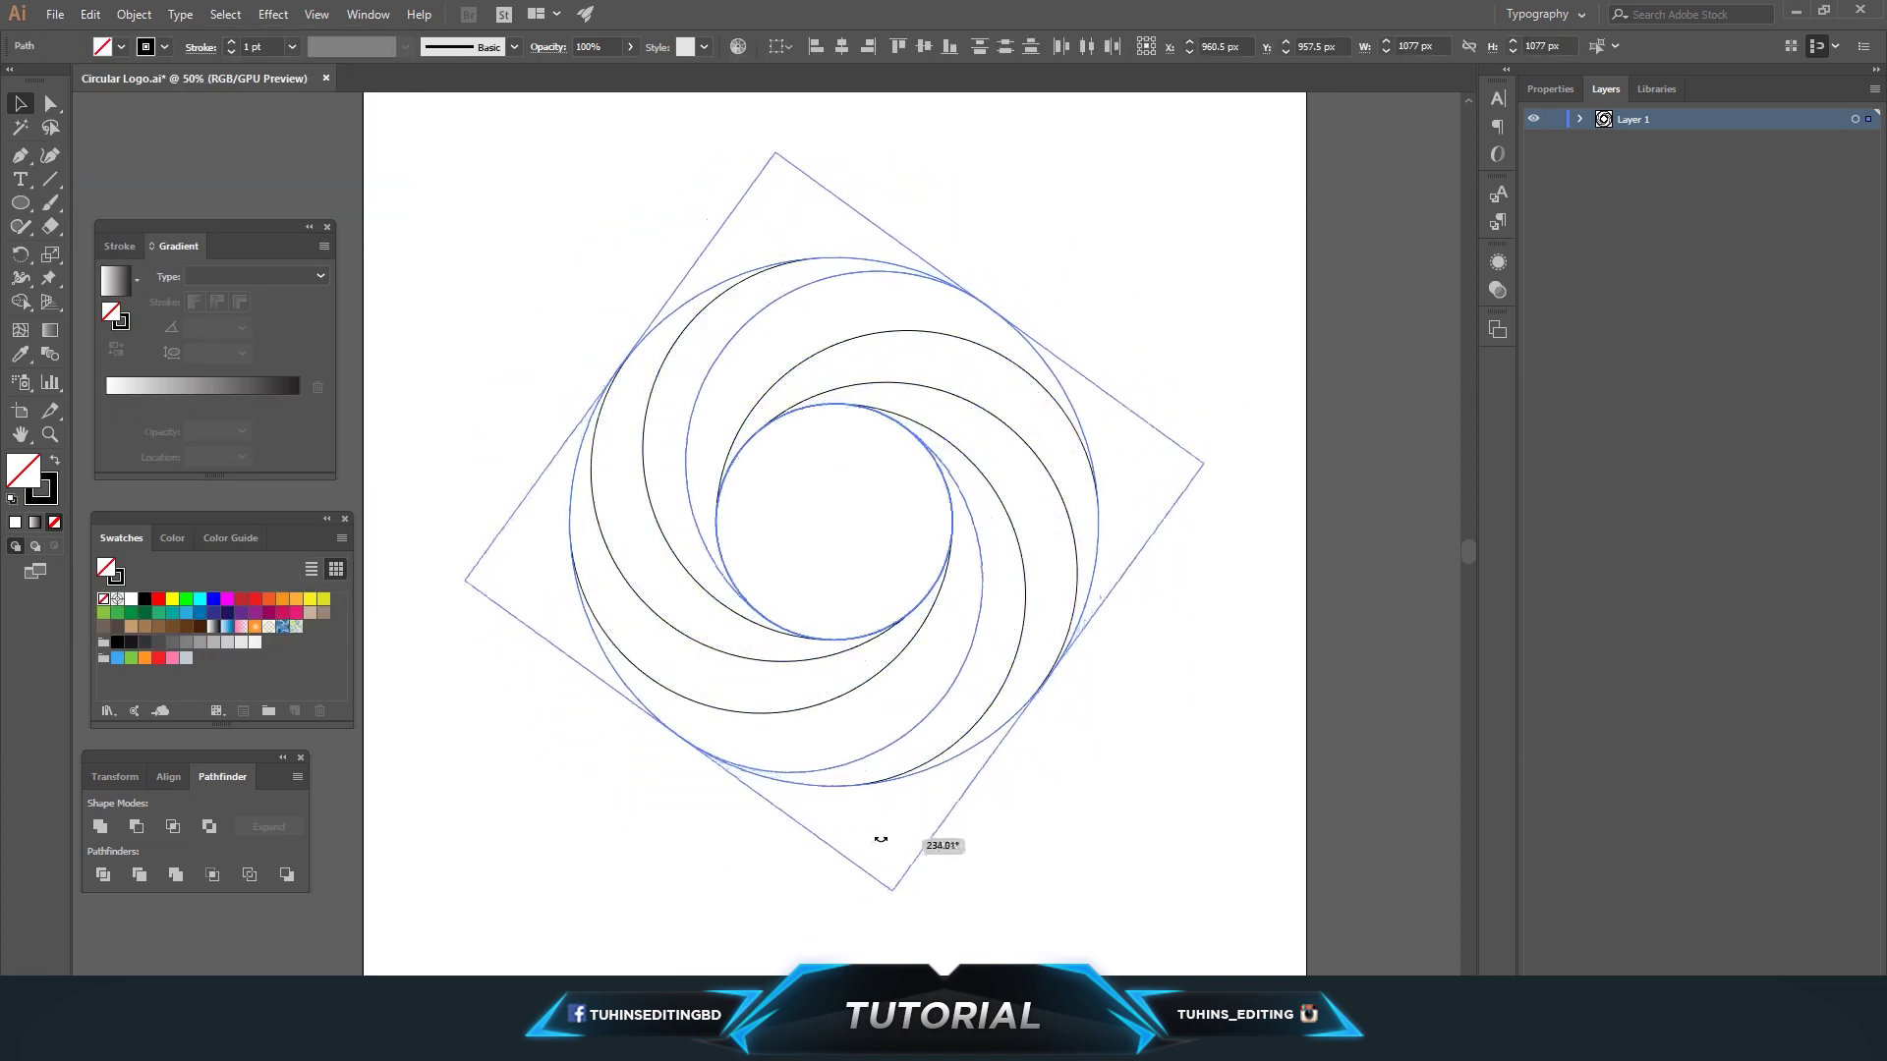
drag(983, 833, 849, 830)
click(1147, 331)
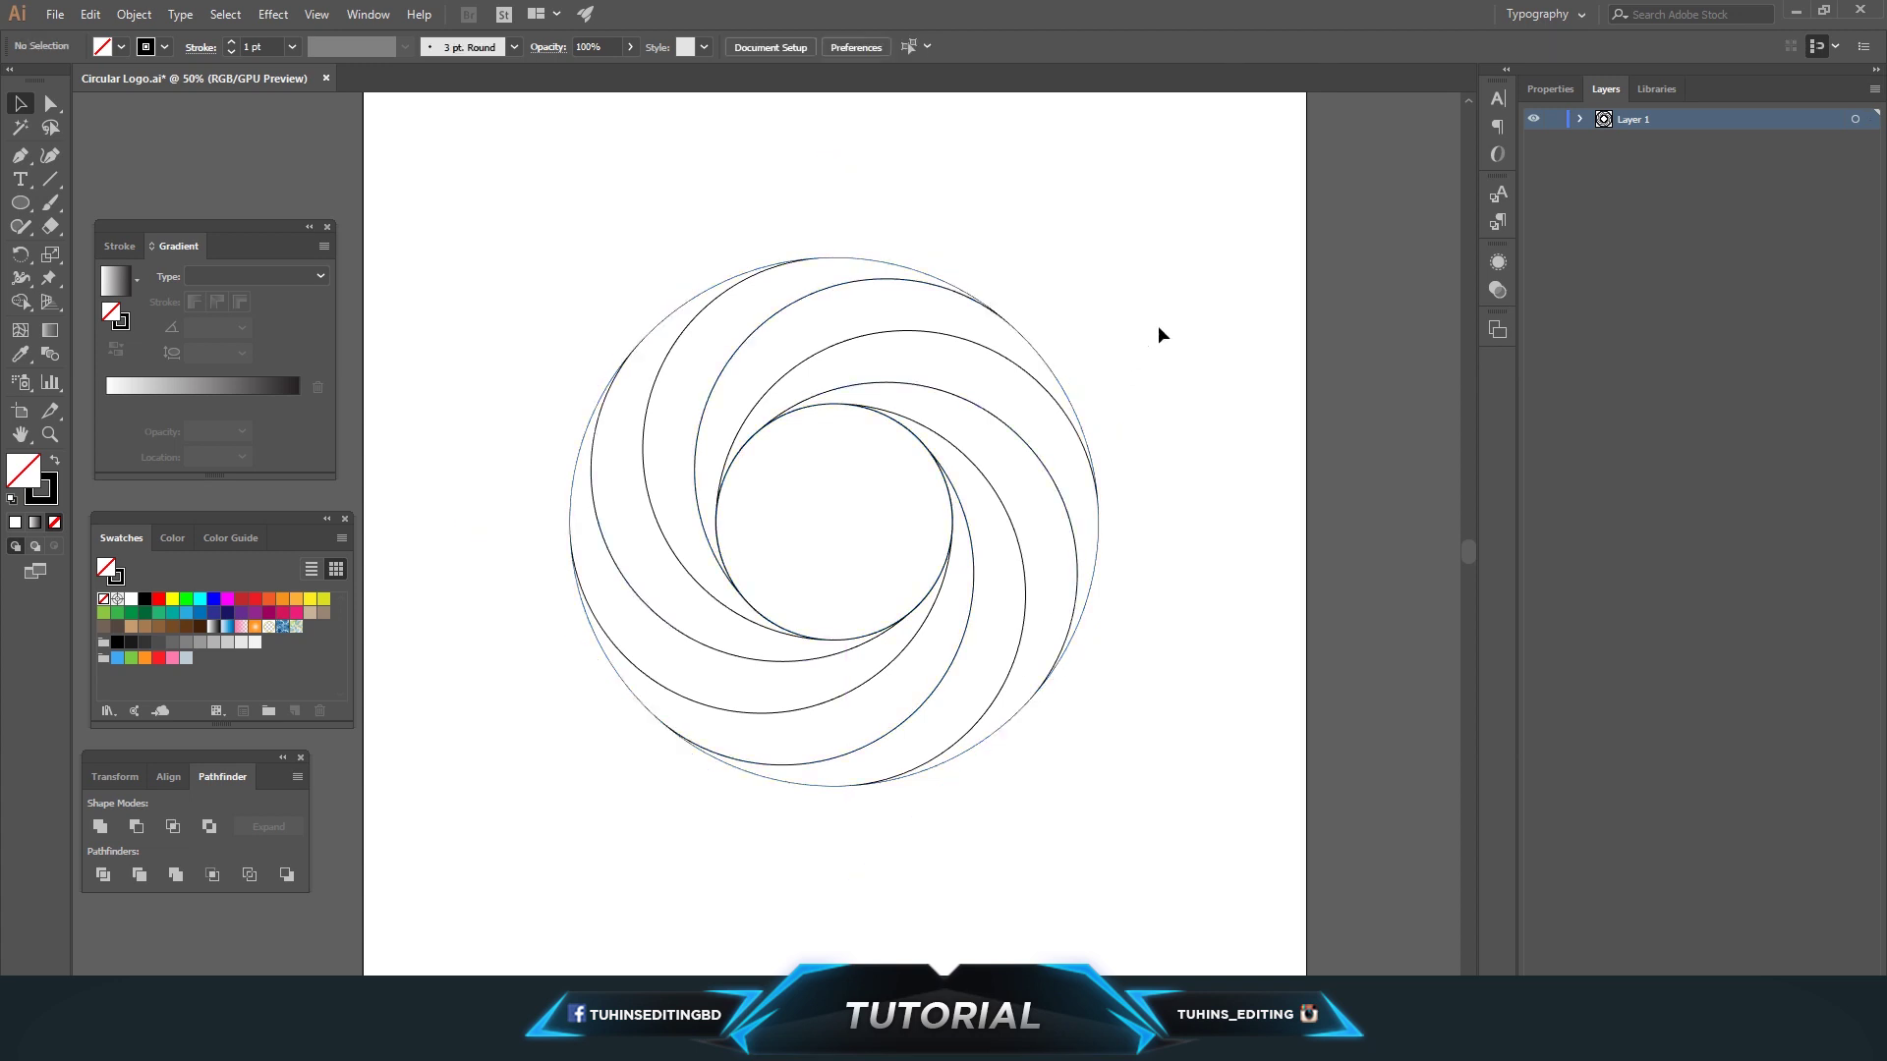
click(51, 14)
click(78, 169)
drag(467, 193, 1276, 958)
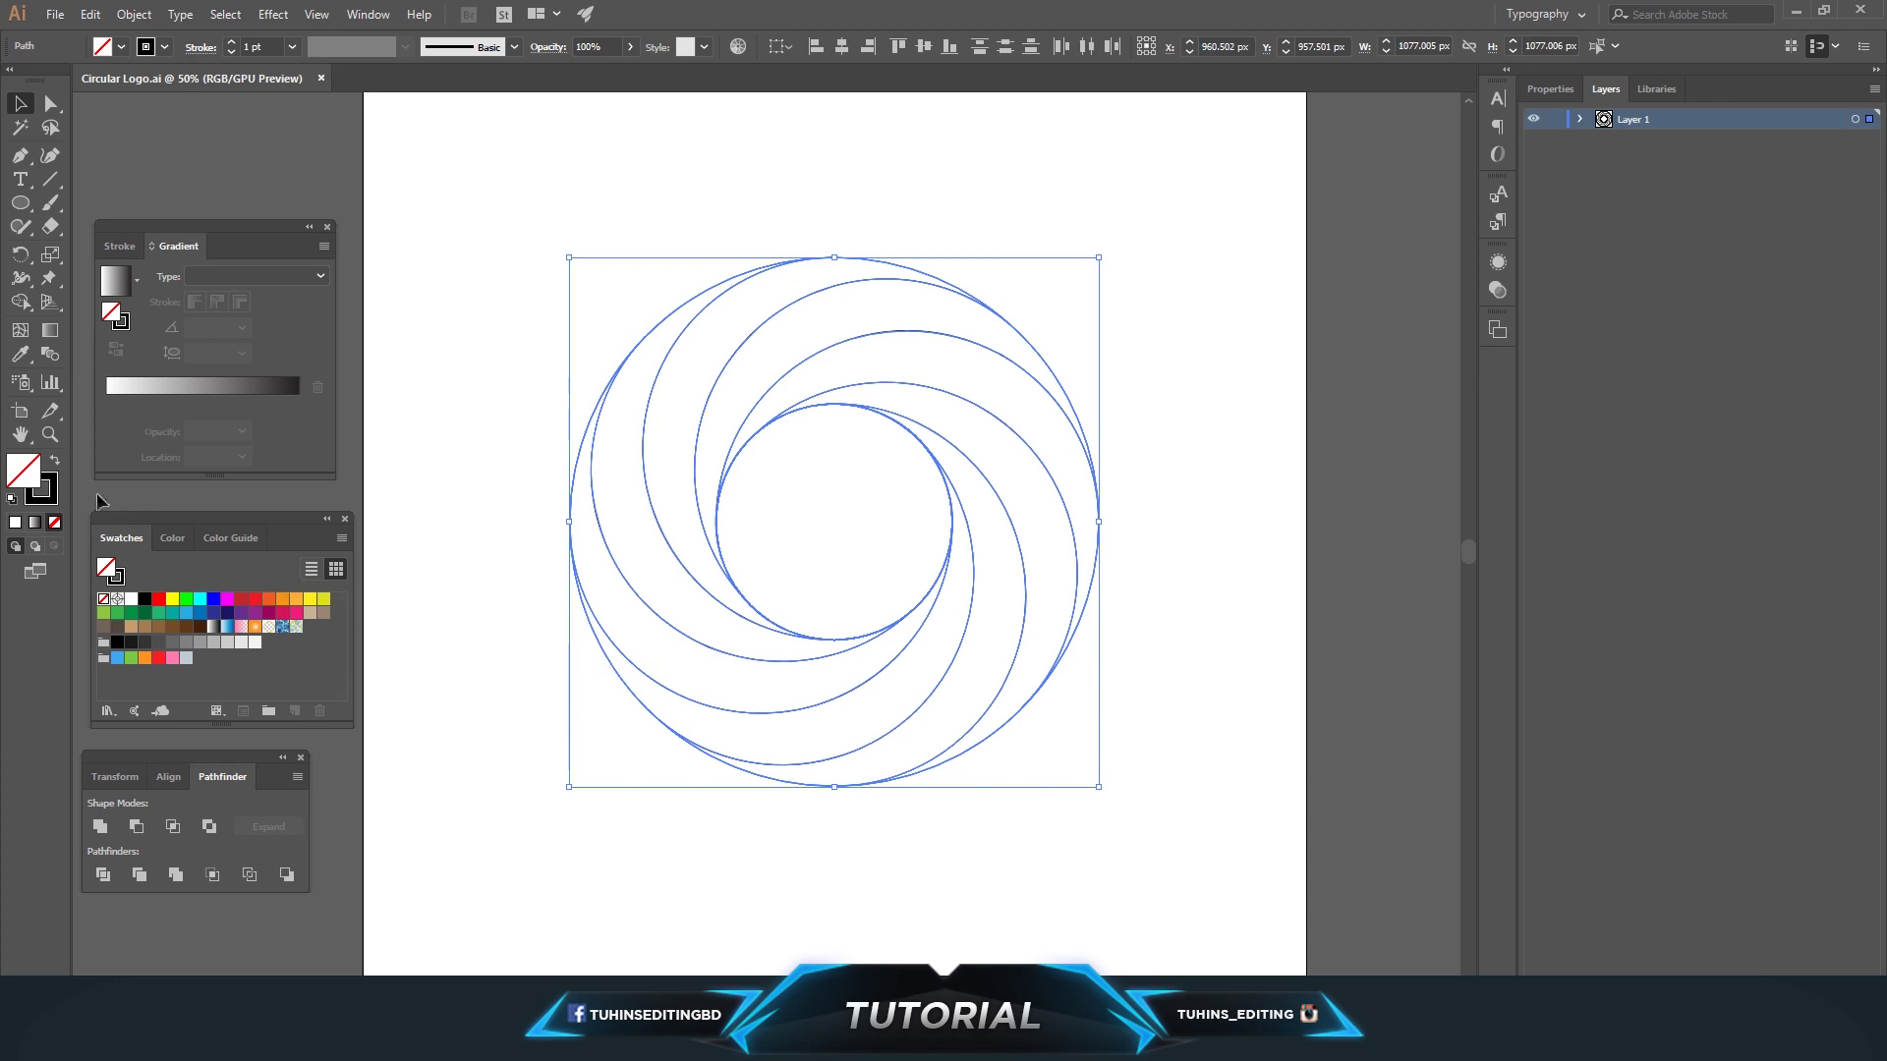
- Fill the spiral shapes black and remove the centre circle region with Shape Builder
click(56, 465)
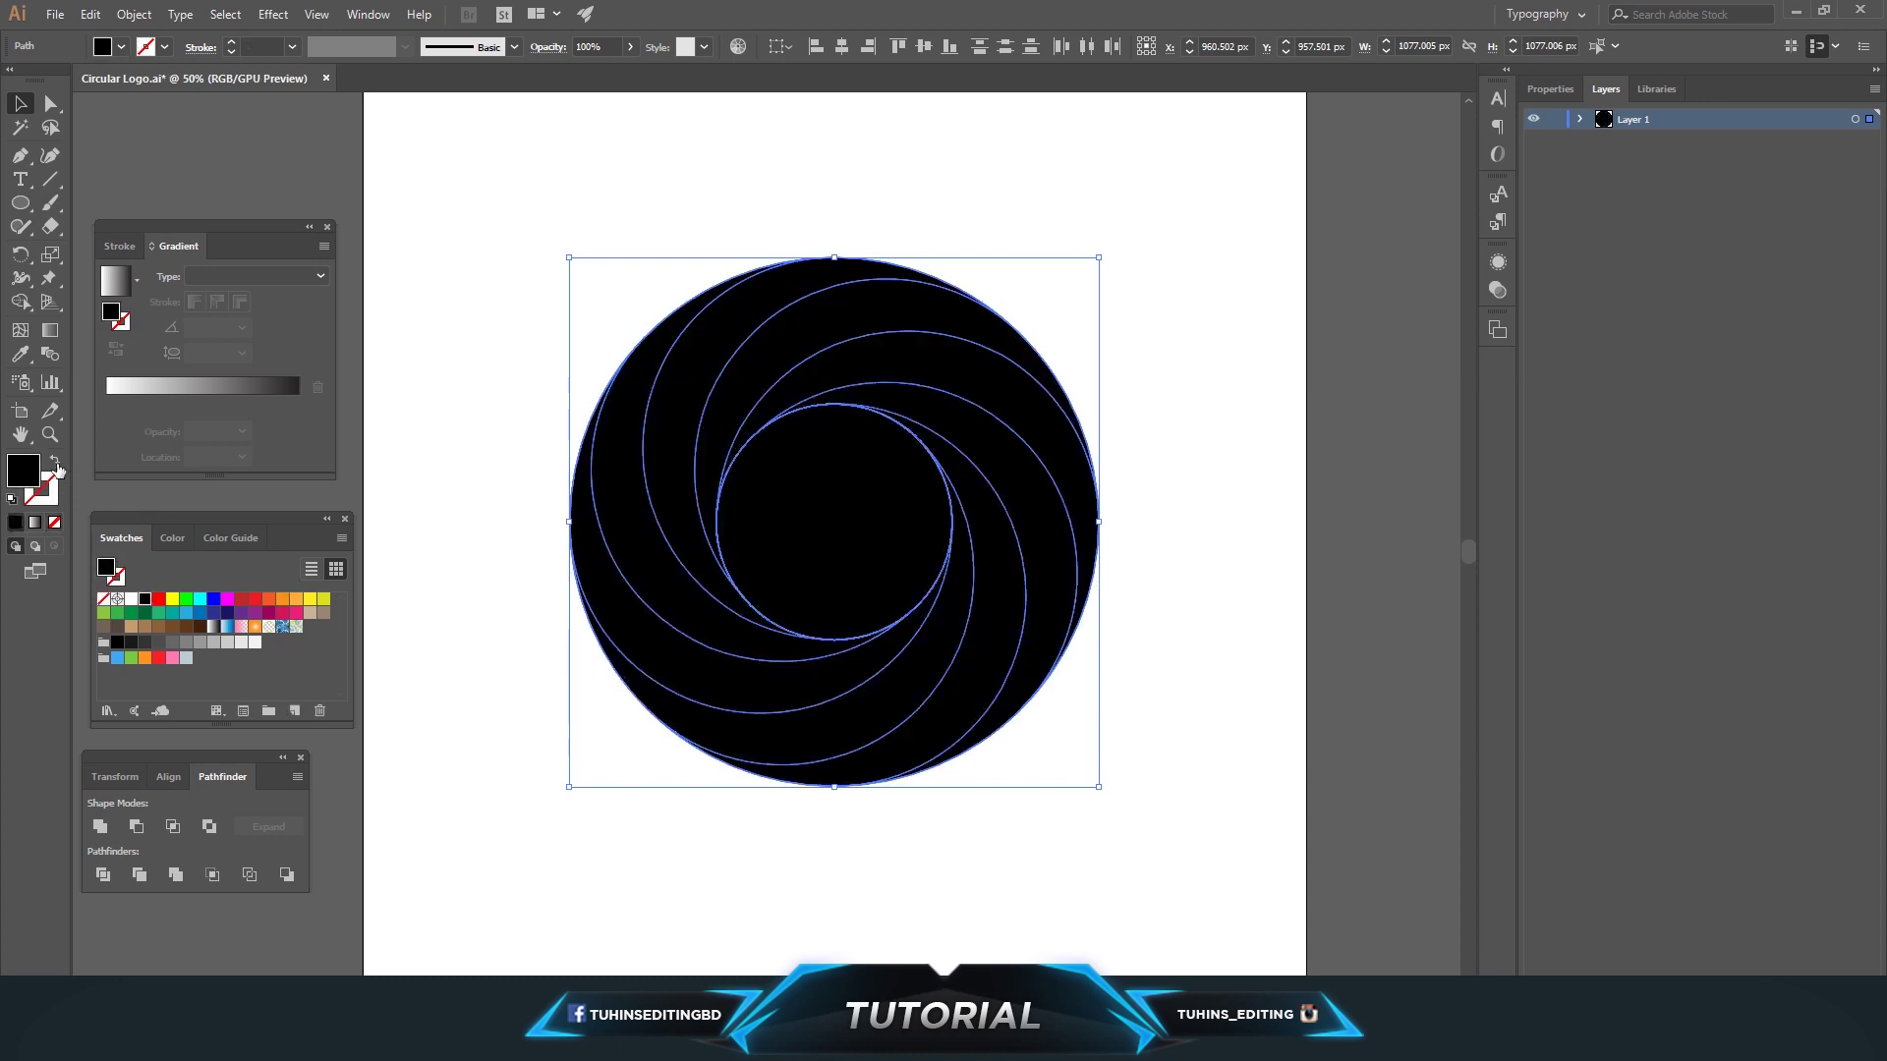
click(20, 301)
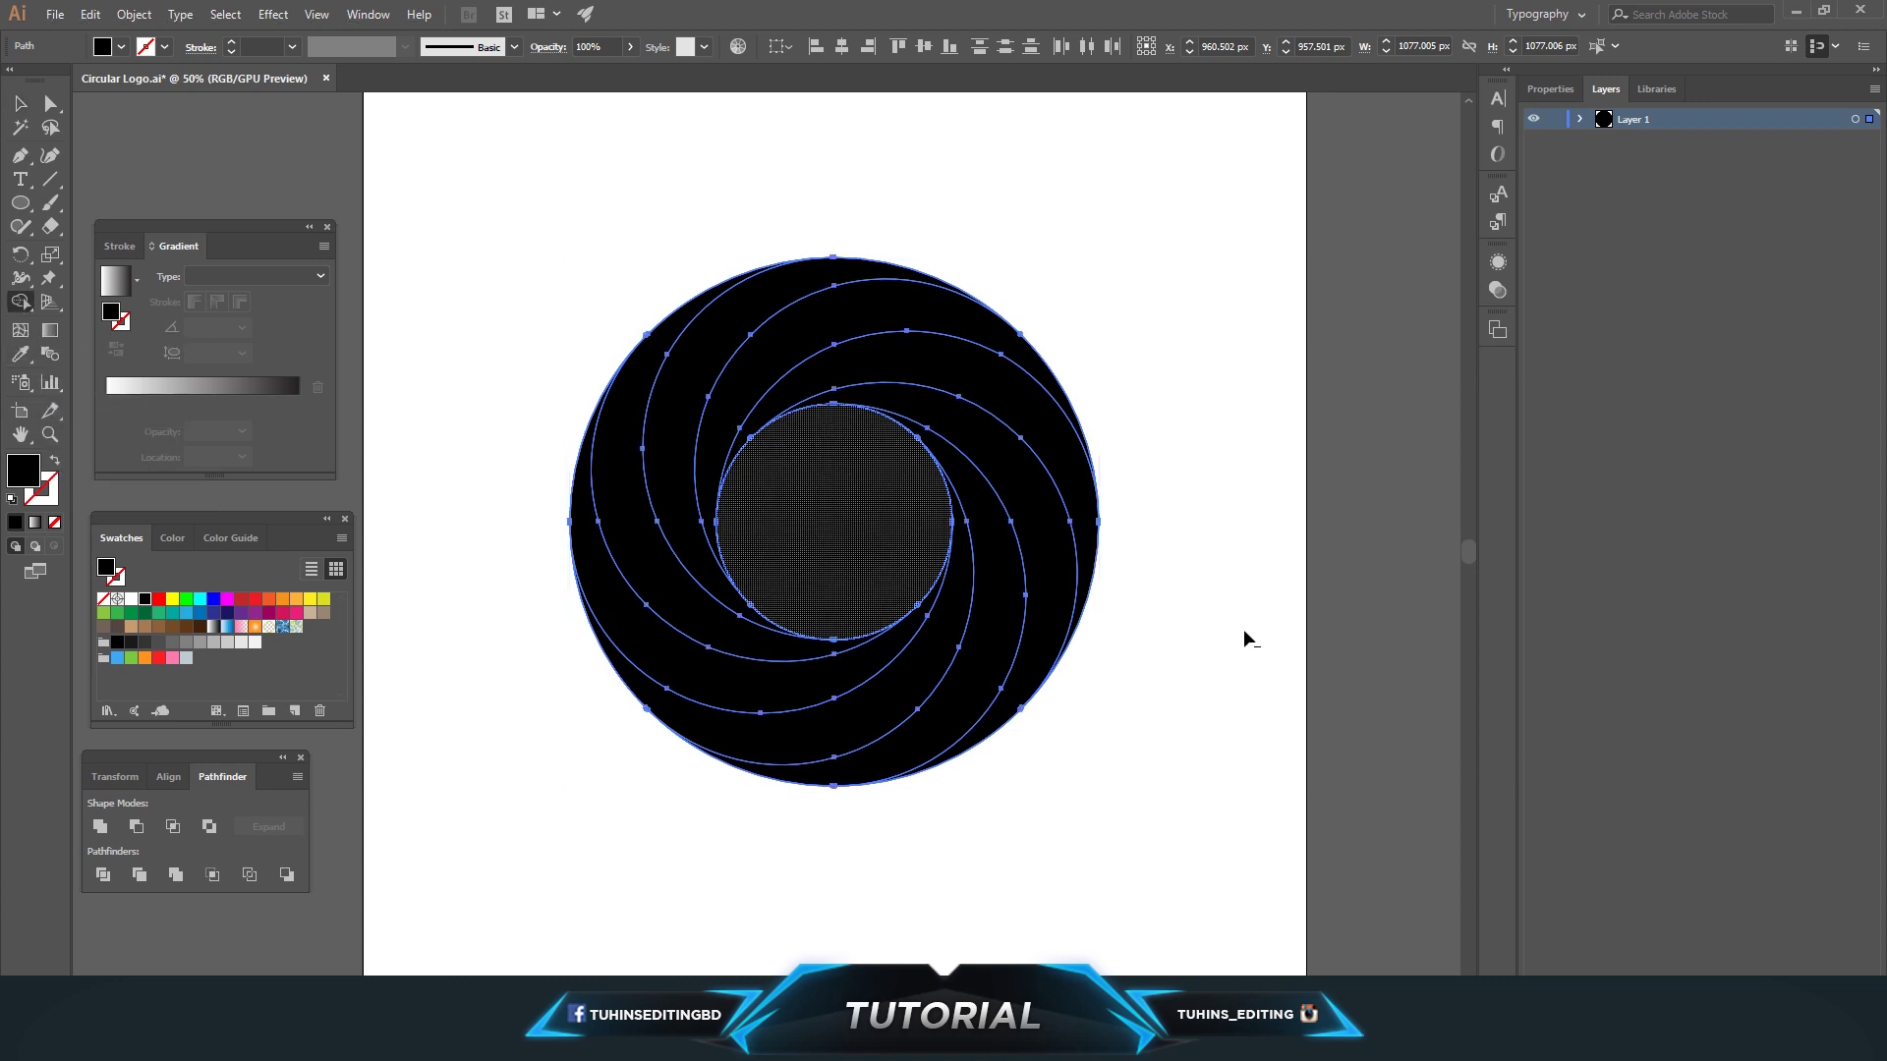
alt+click(855, 539)
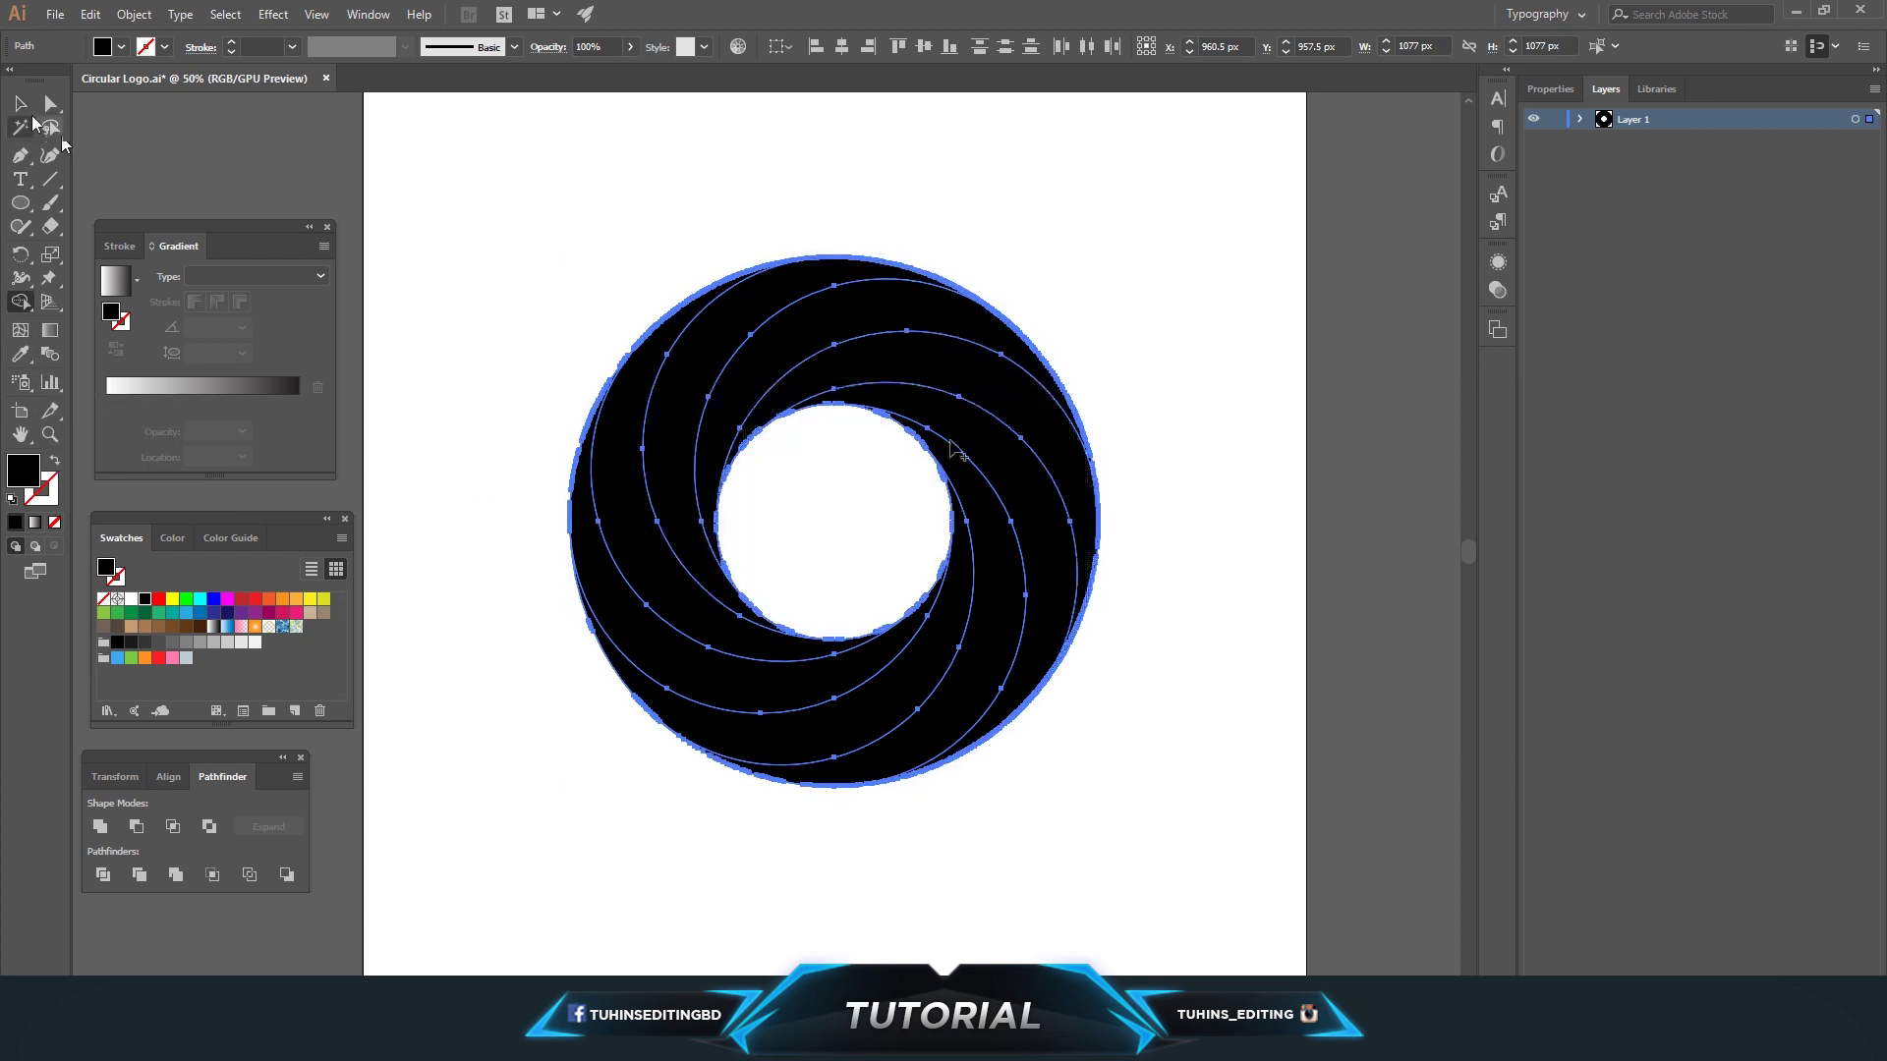
key(v)
- Group the black ring's paths and reselect the ring
drag(521, 197, 1158, 893)
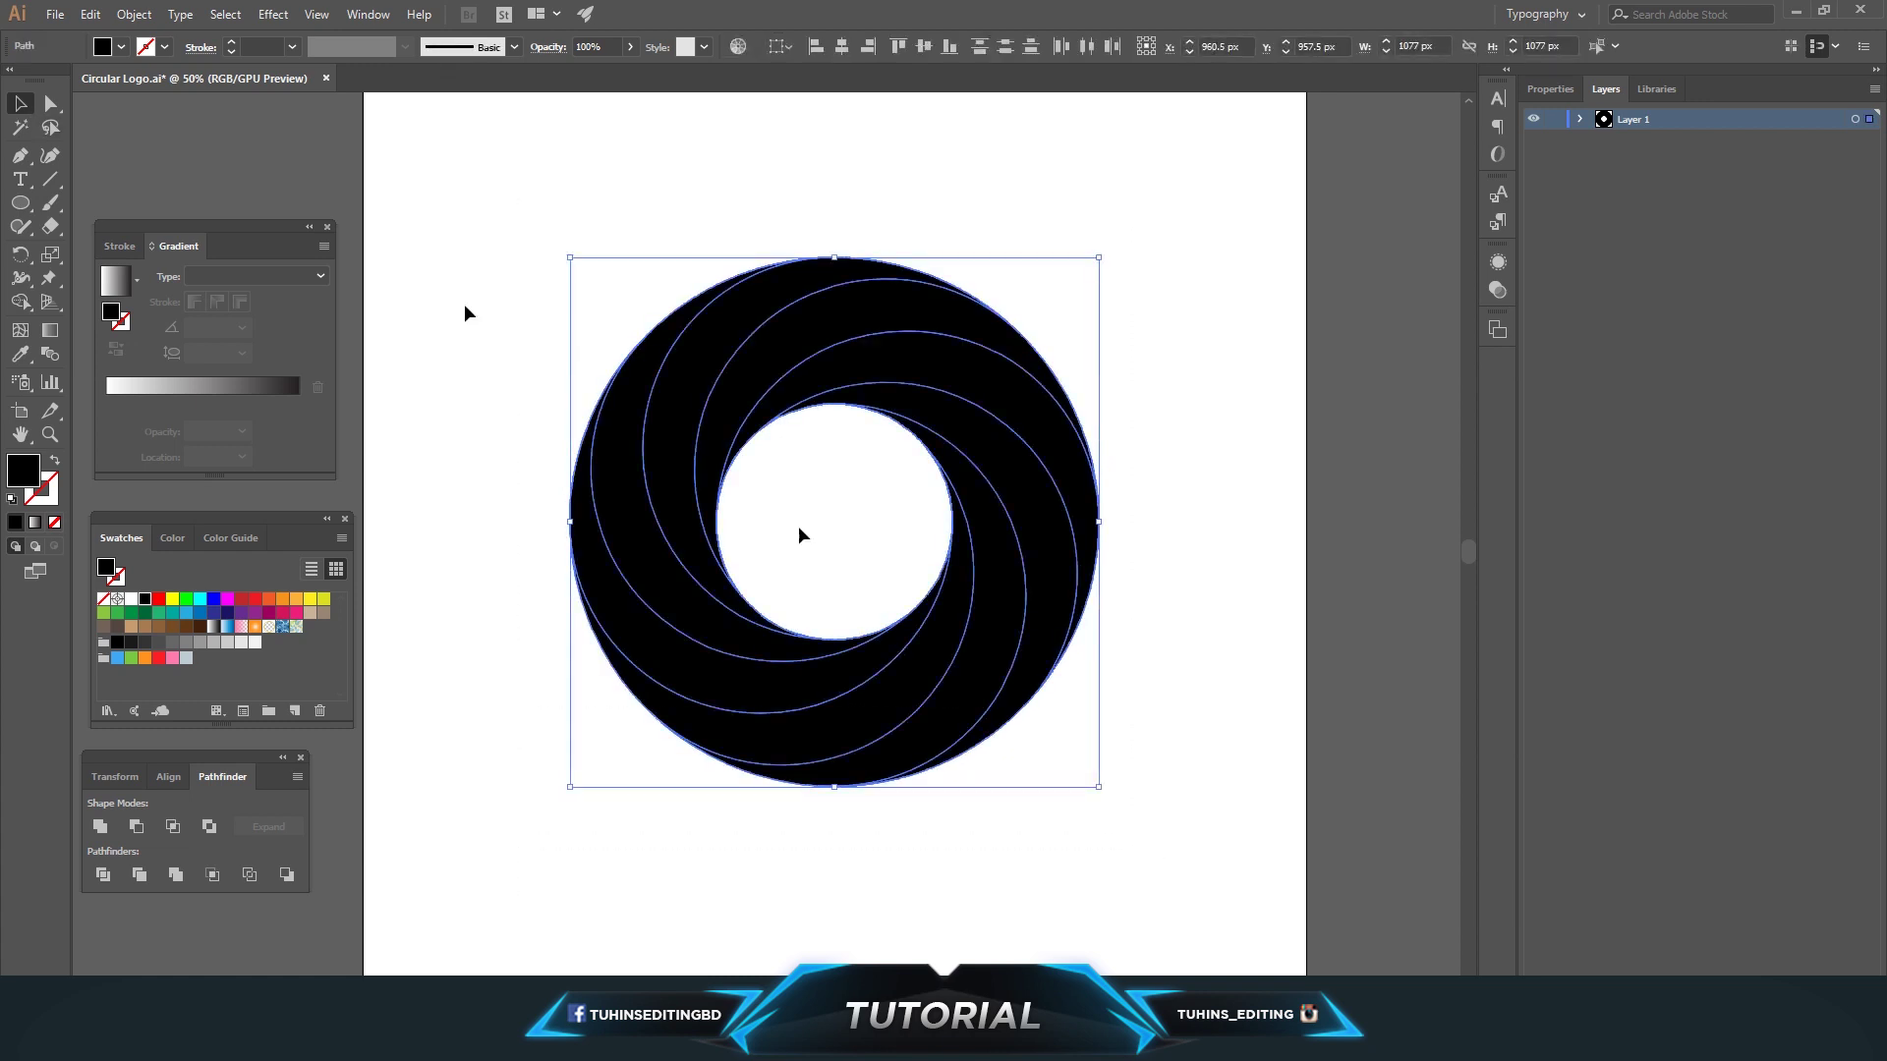
click(128, 18)
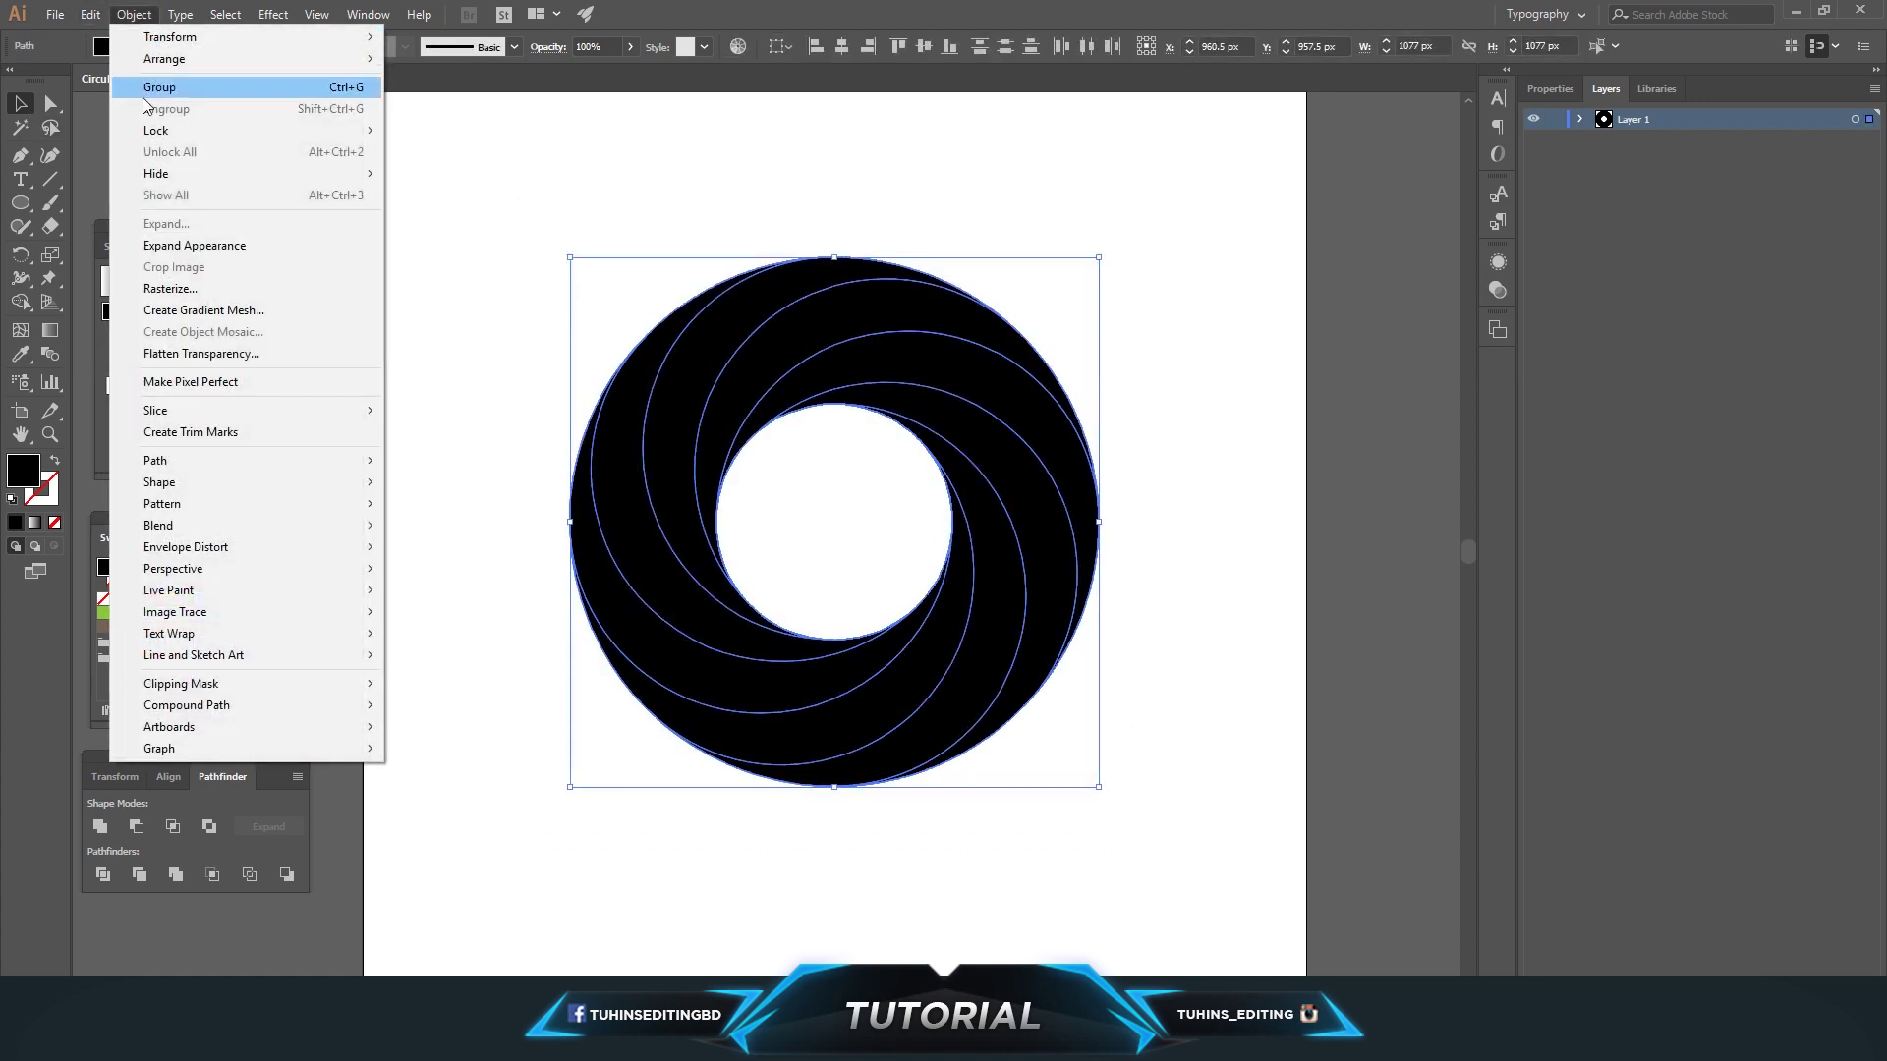
click(158, 246)
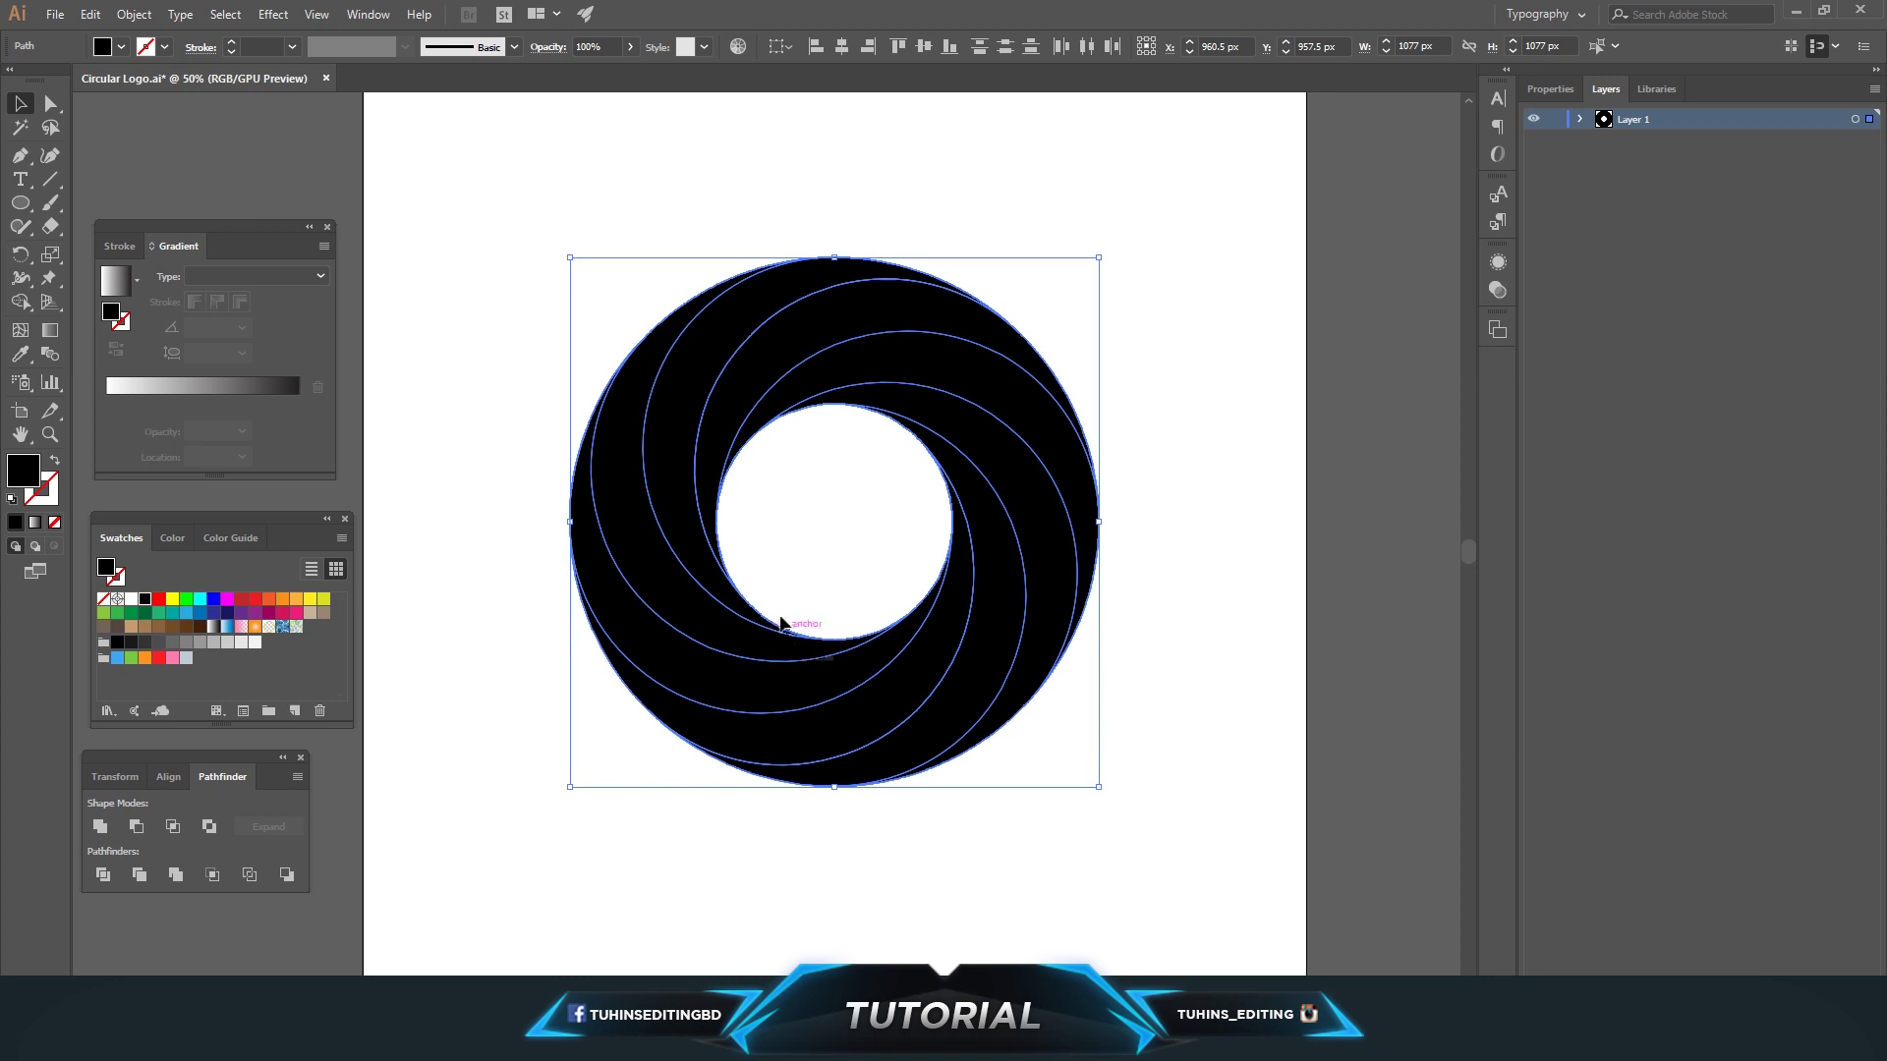
click(510, 399)
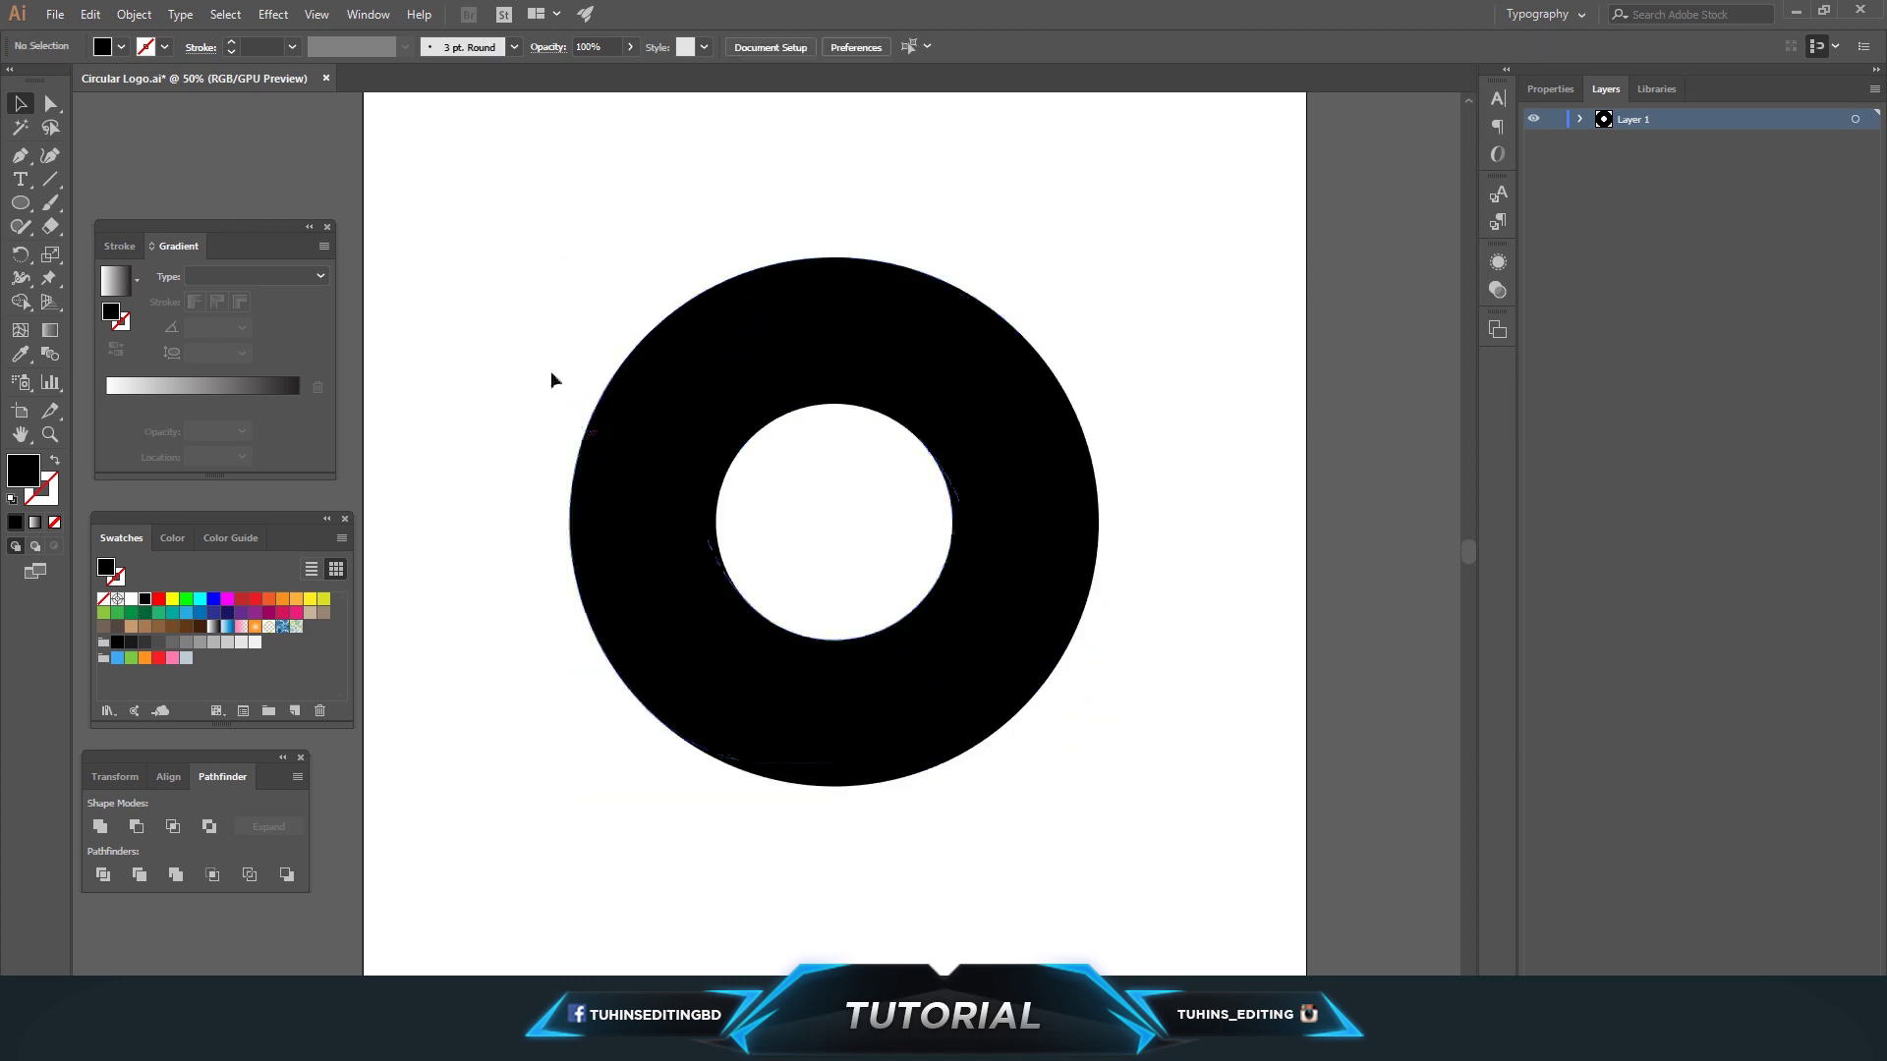
drag(531, 257, 1273, 899)
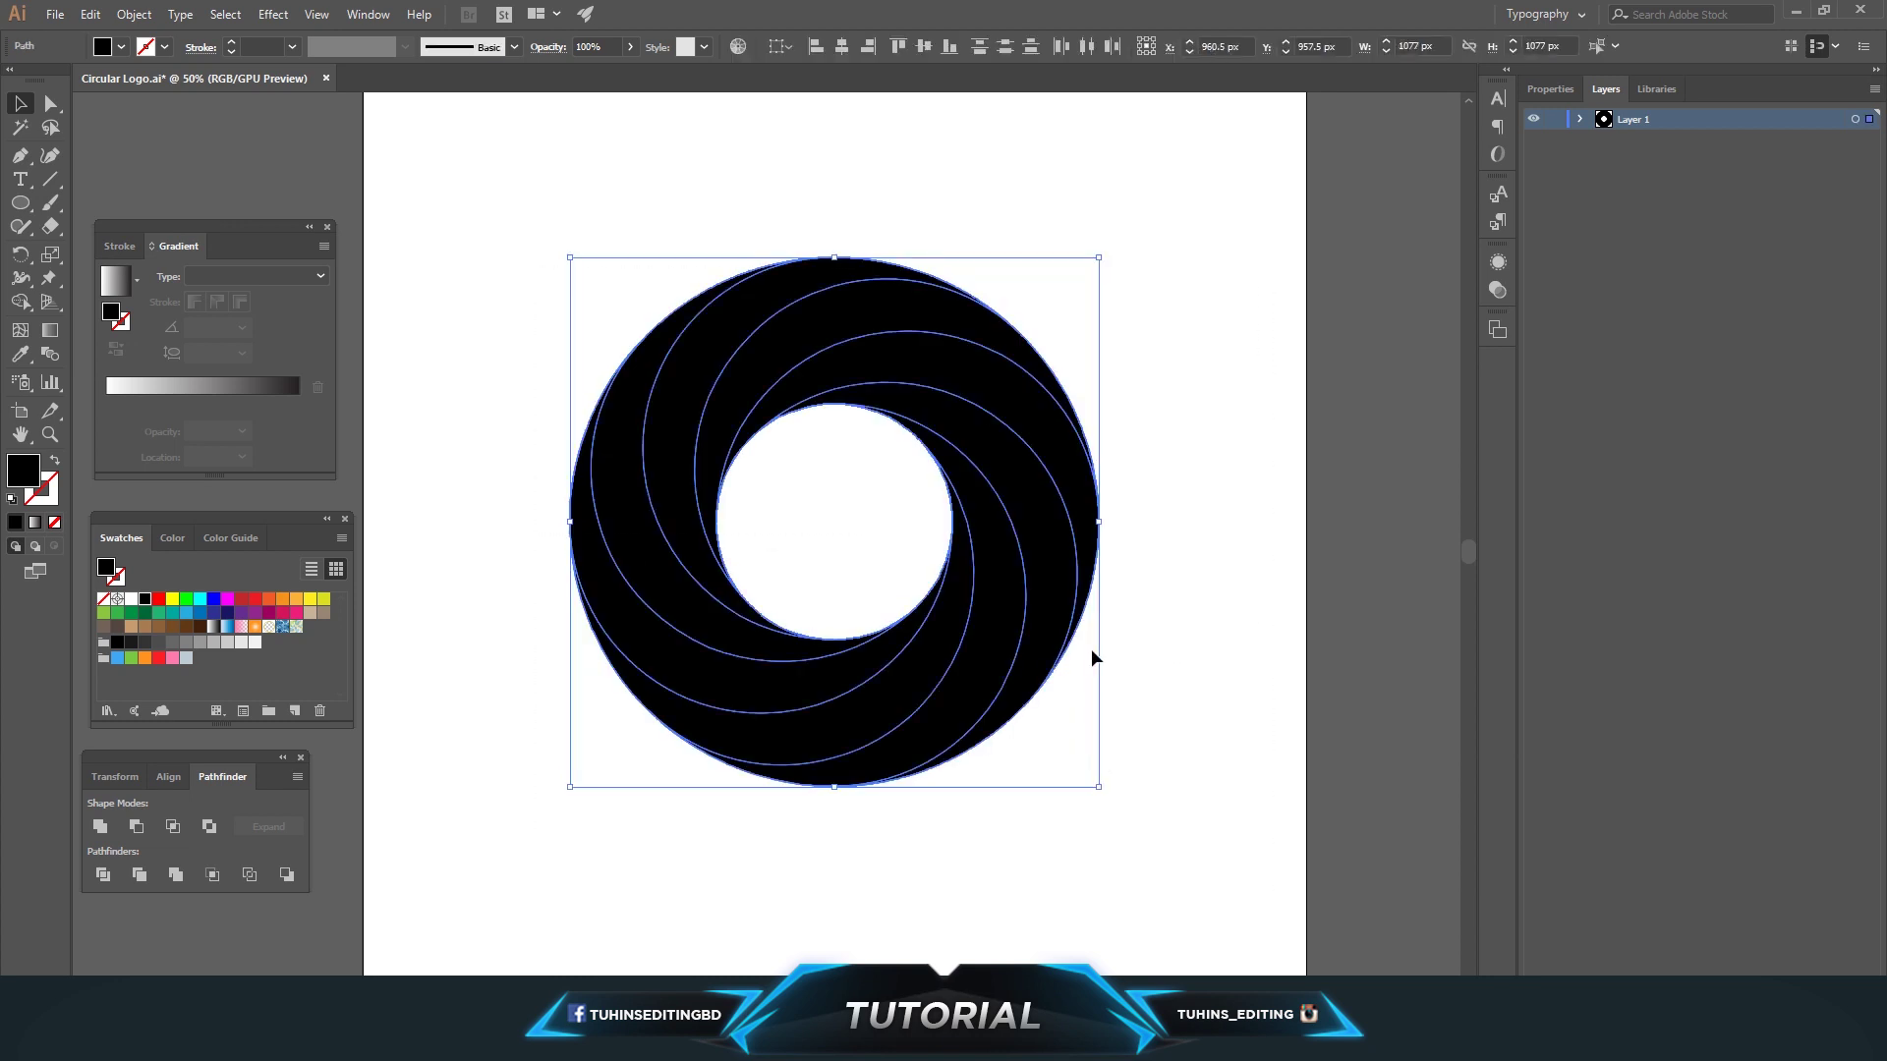
- Make the ring a Live Paint group and fill three bands orange-red, orange and light orange
double_click(21, 302)
key(Return)
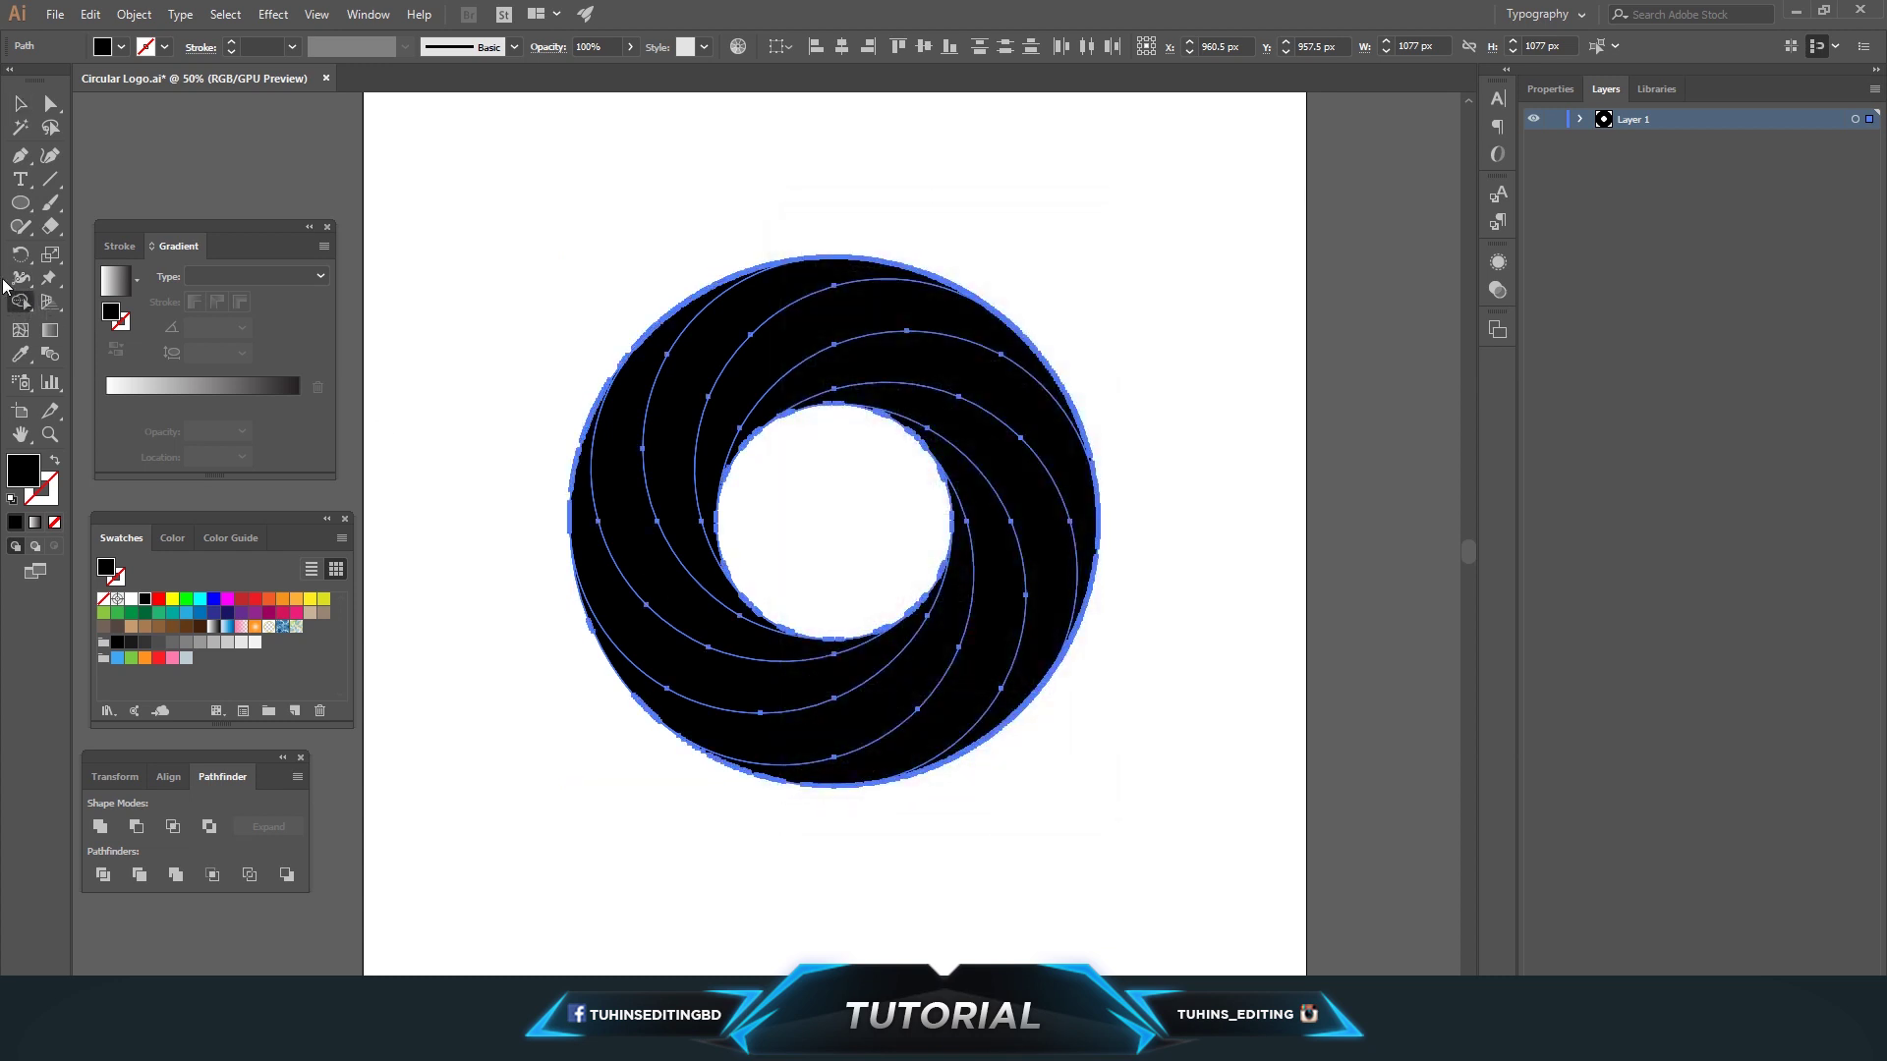
click(17, 306)
click(104, 332)
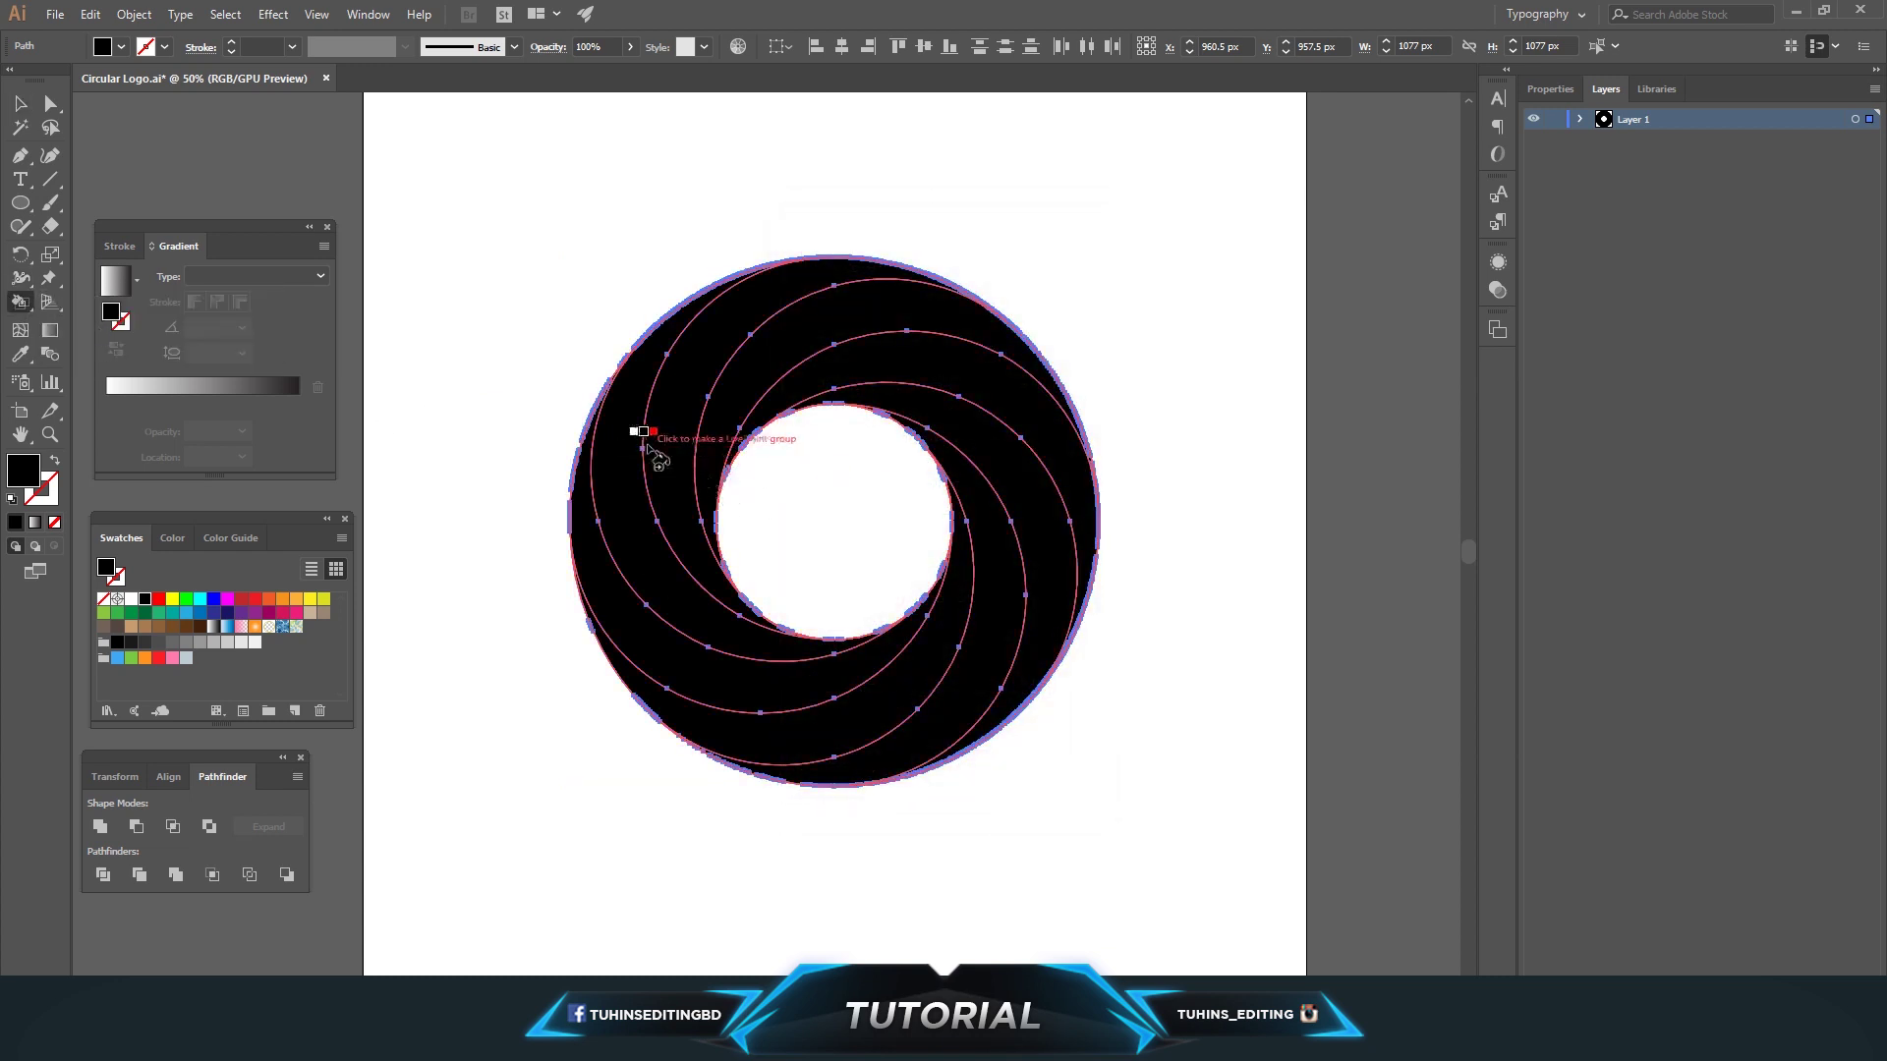
click(676, 444)
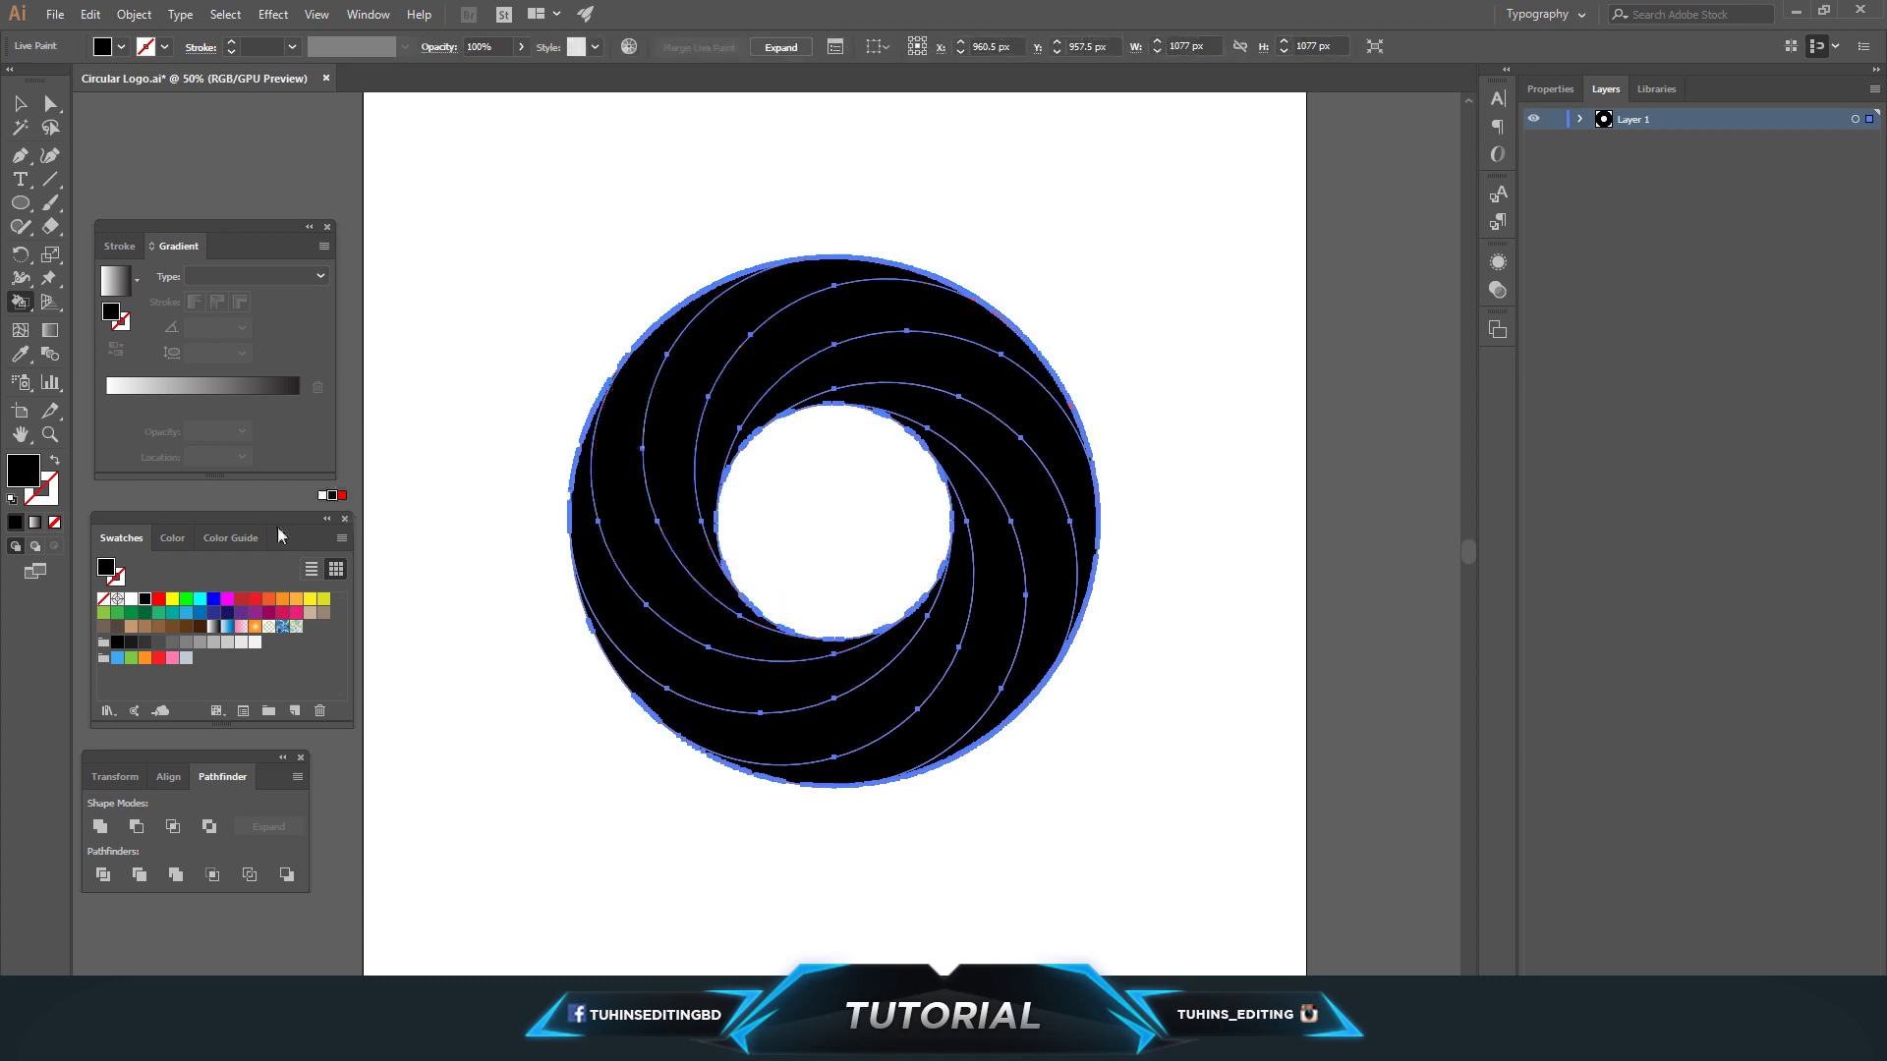
click(268, 599)
click(678, 432)
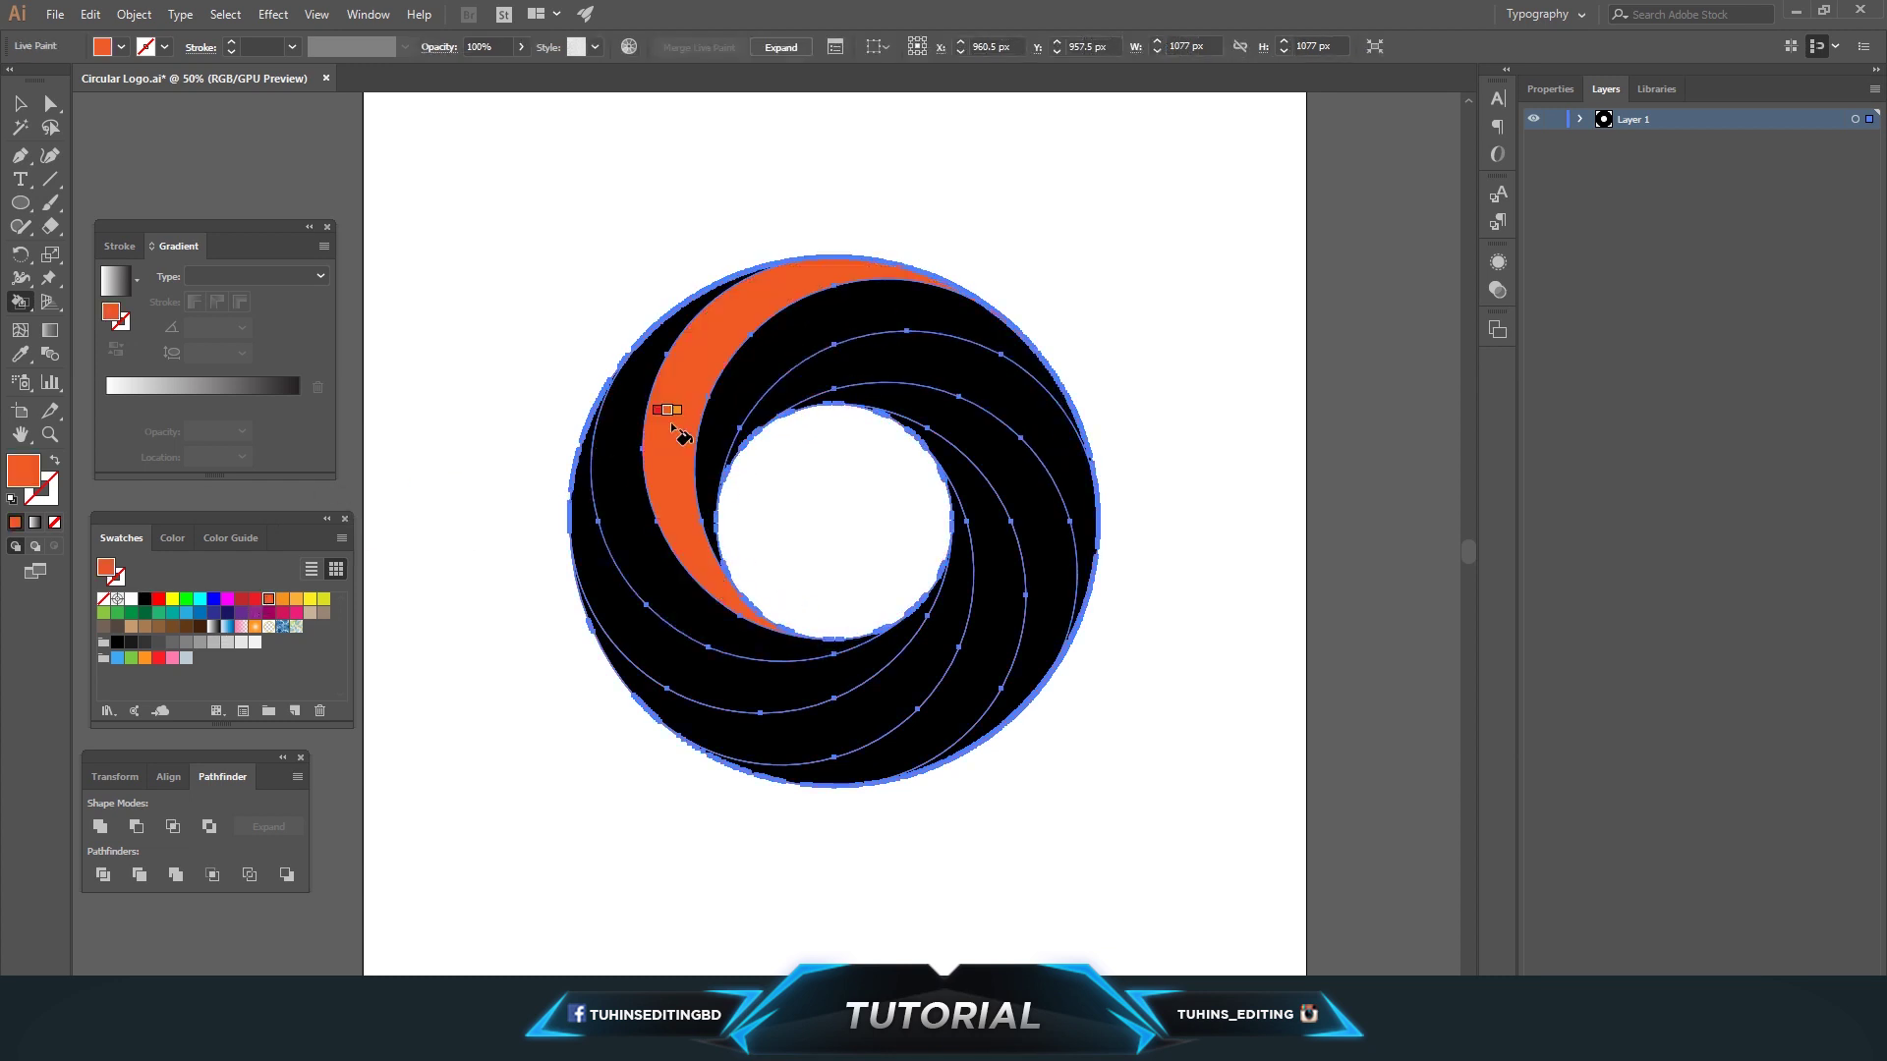
click(284, 602)
click(741, 379)
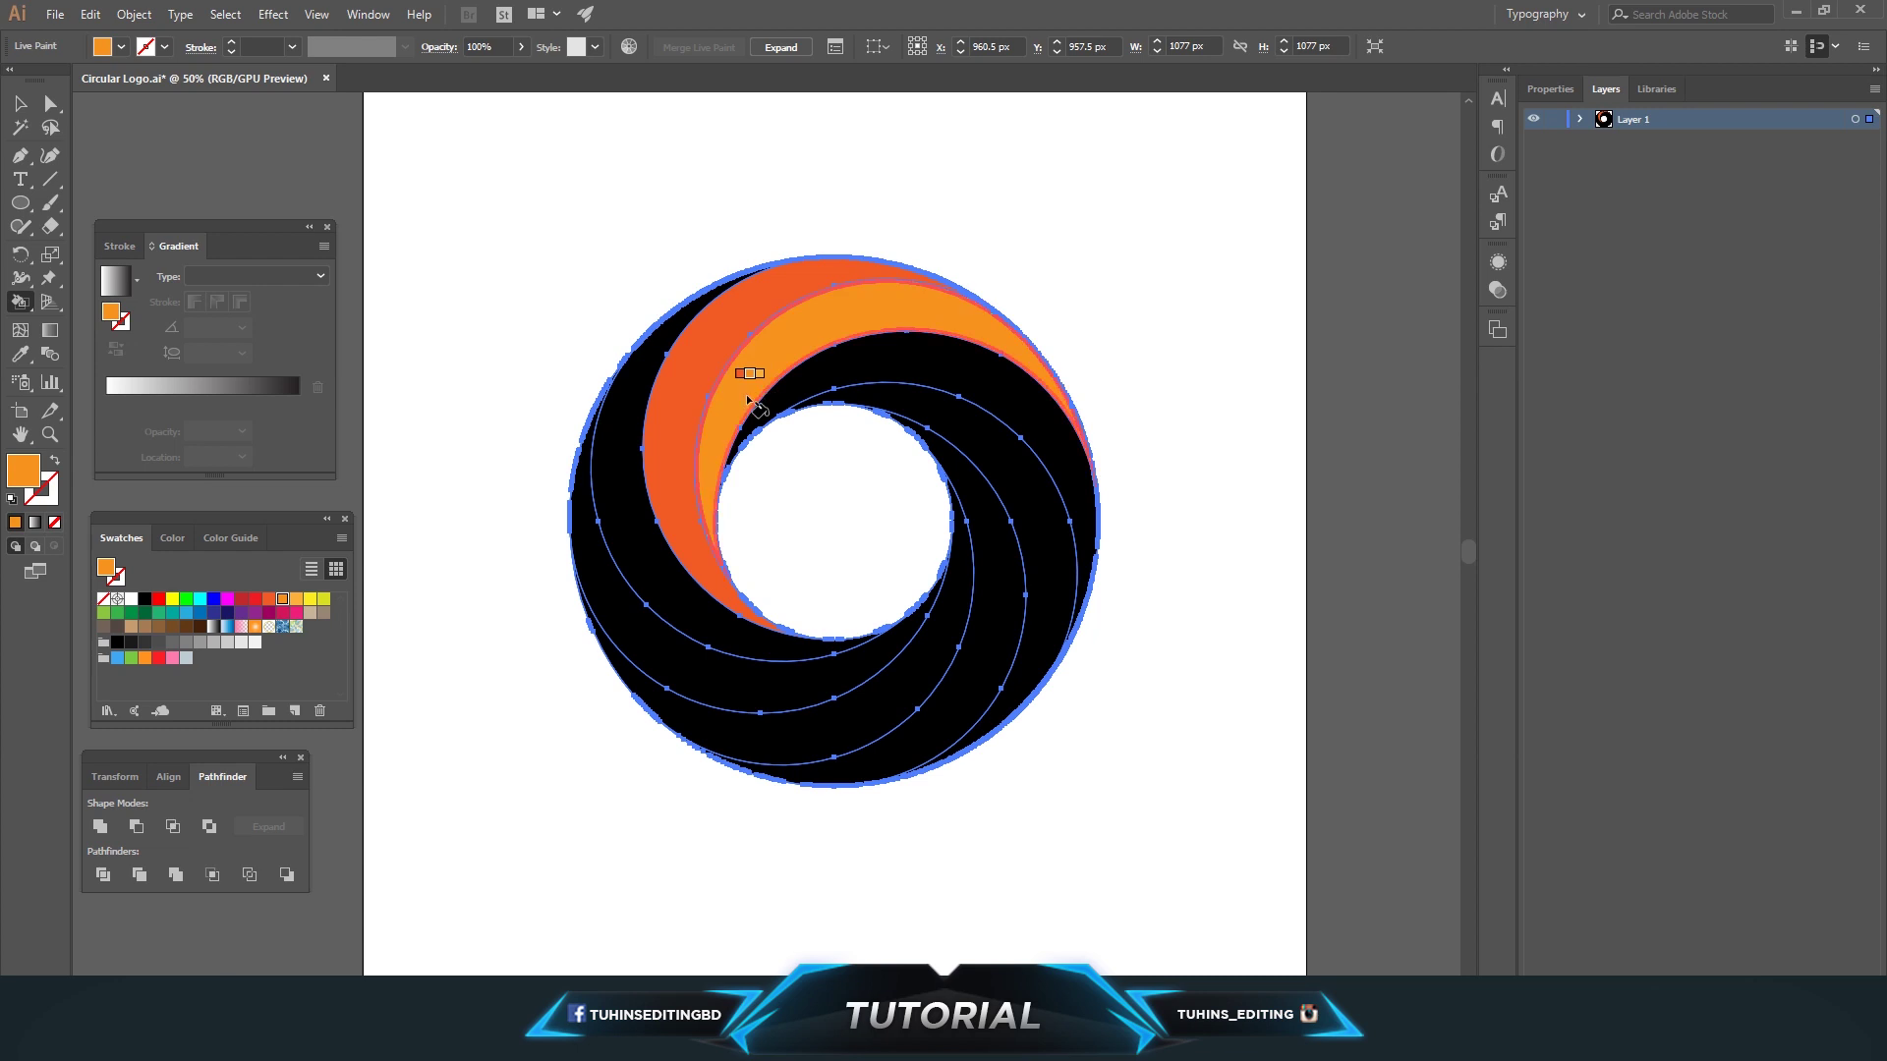
key(Right)
click(860, 359)
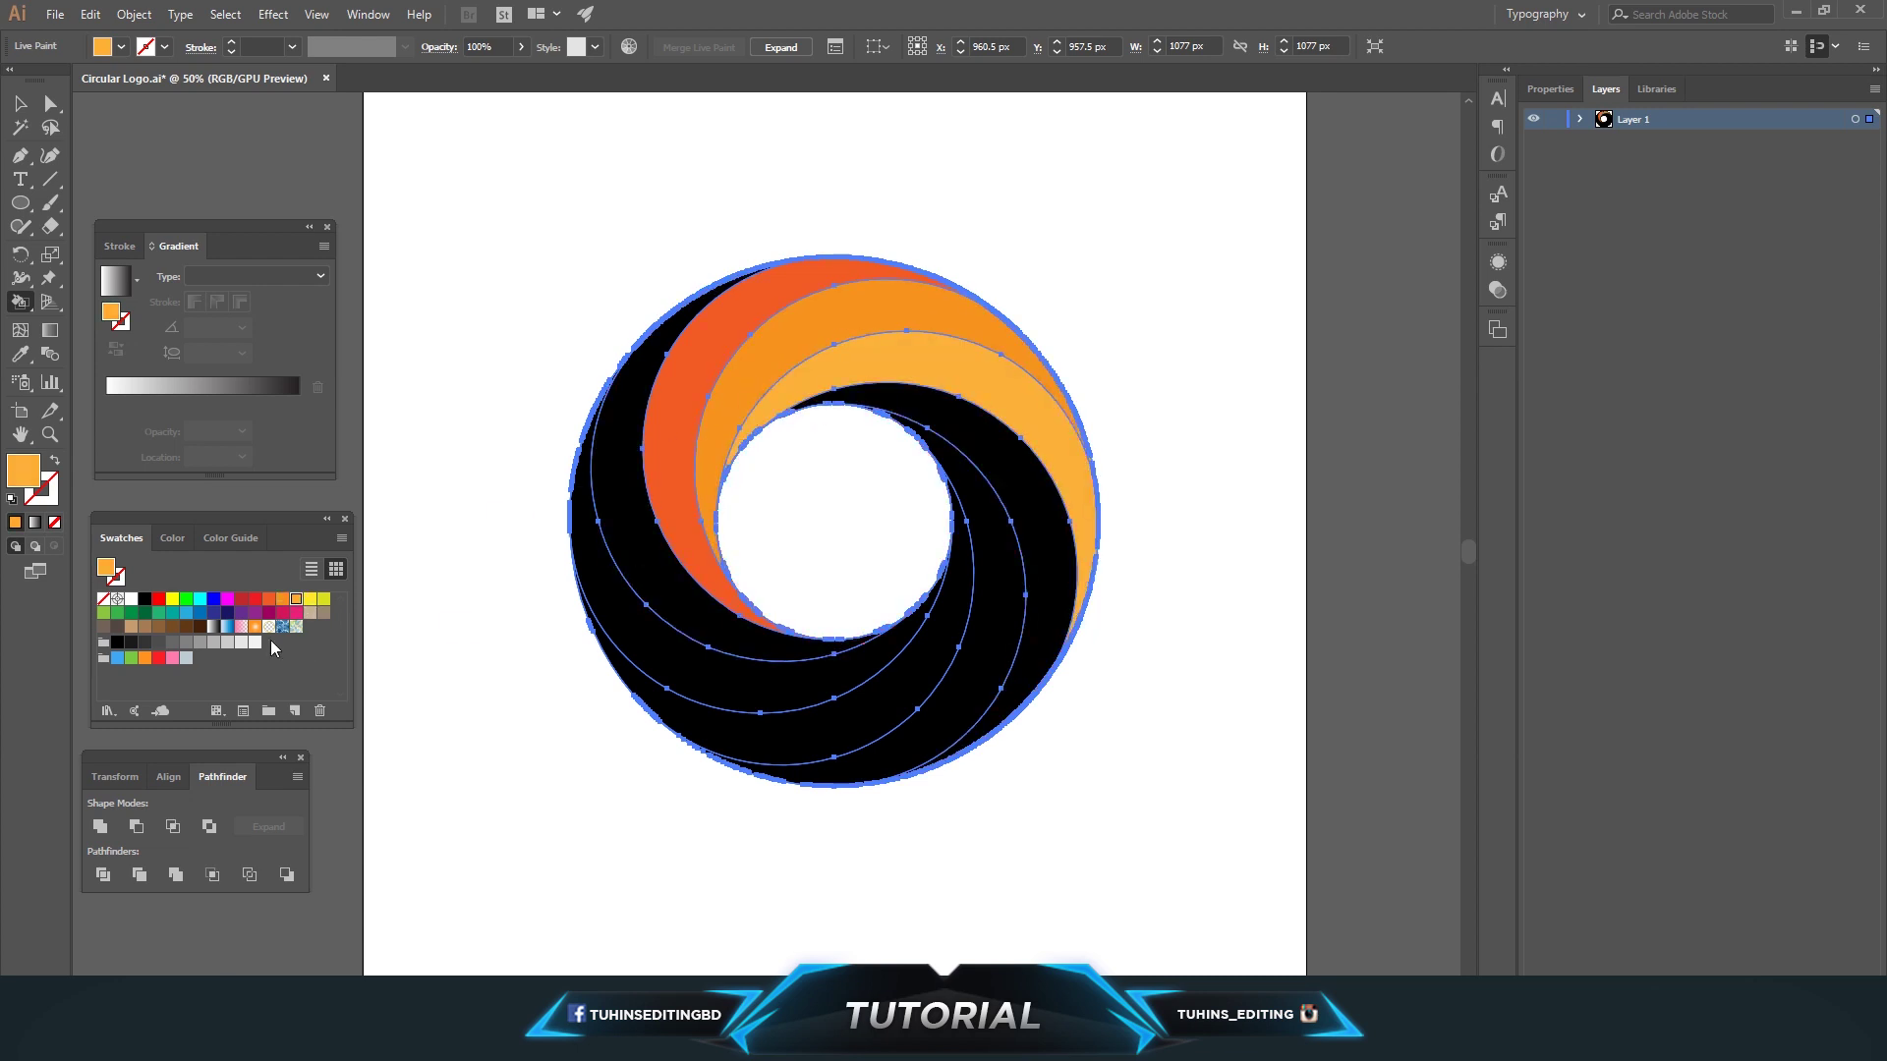
- Fill the next black bands yellow, yellow-green, green, darker green and dark green
click(310, 600)
click(958, 413)
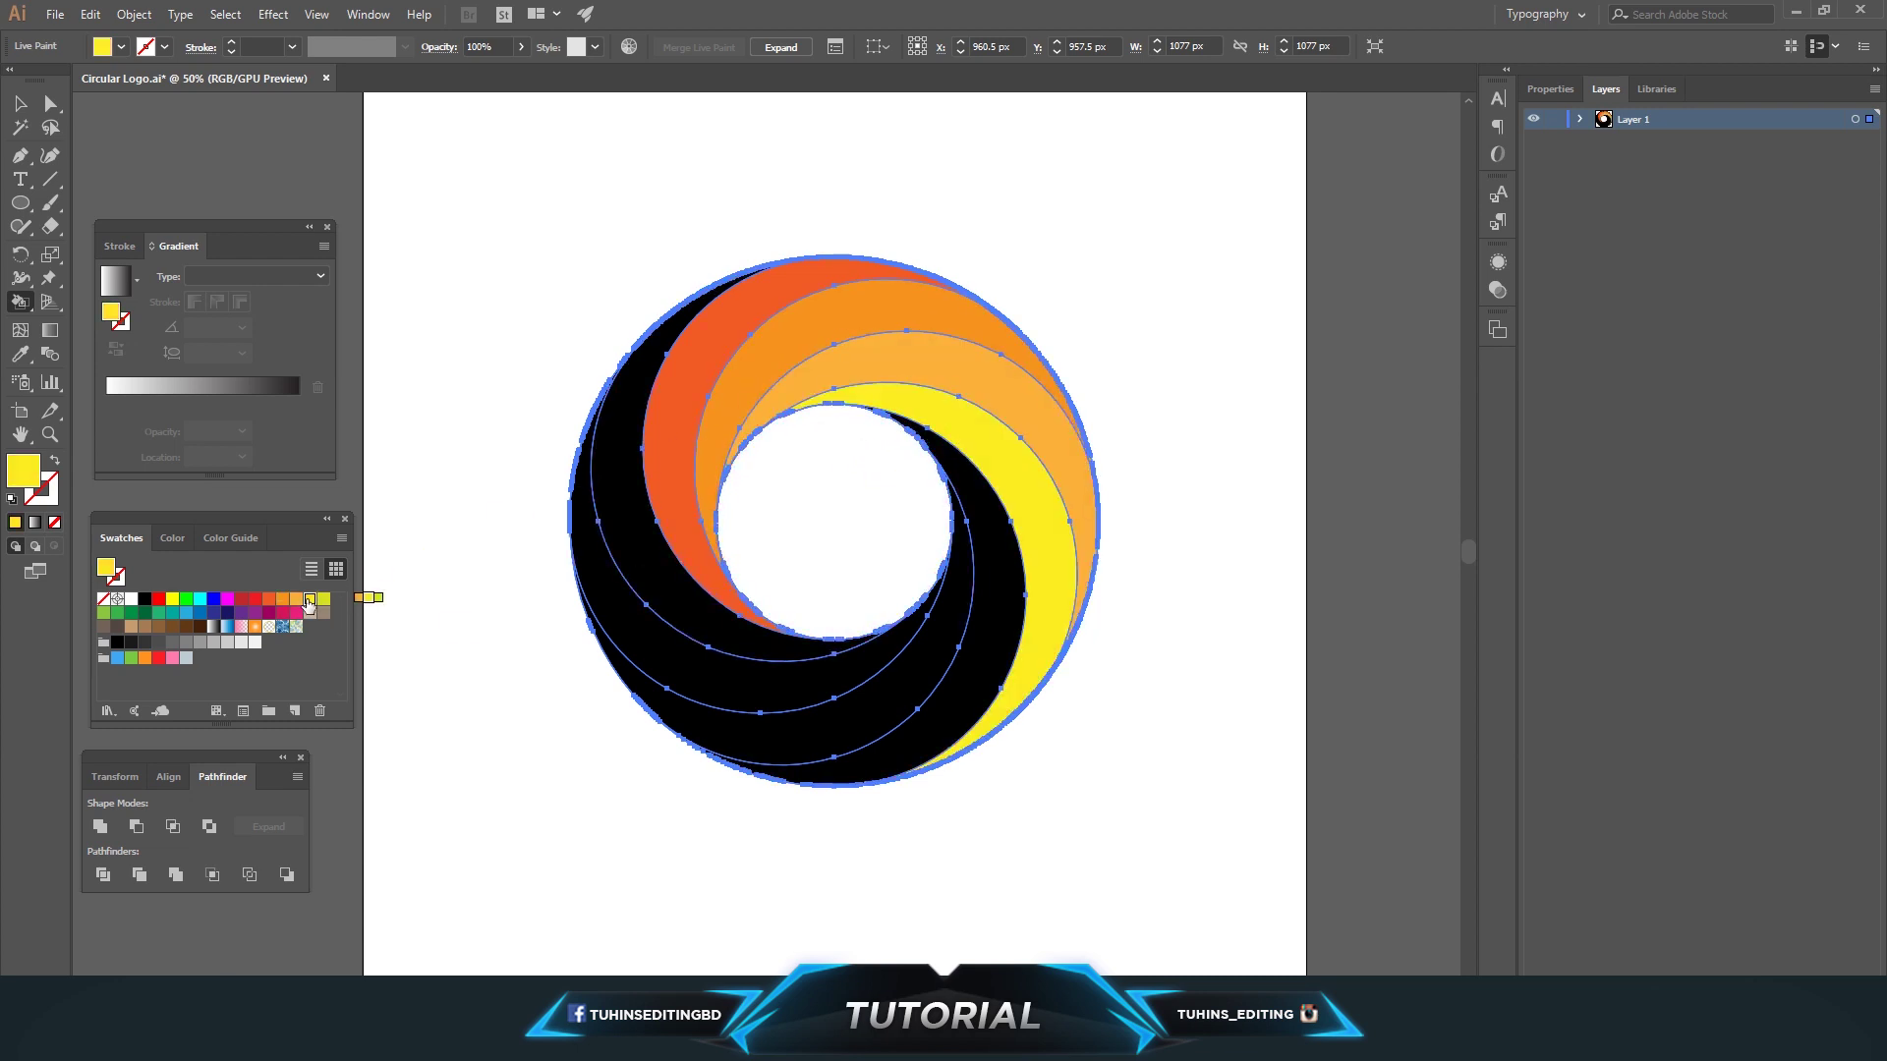
click(324, 601)
click(1007, 560)
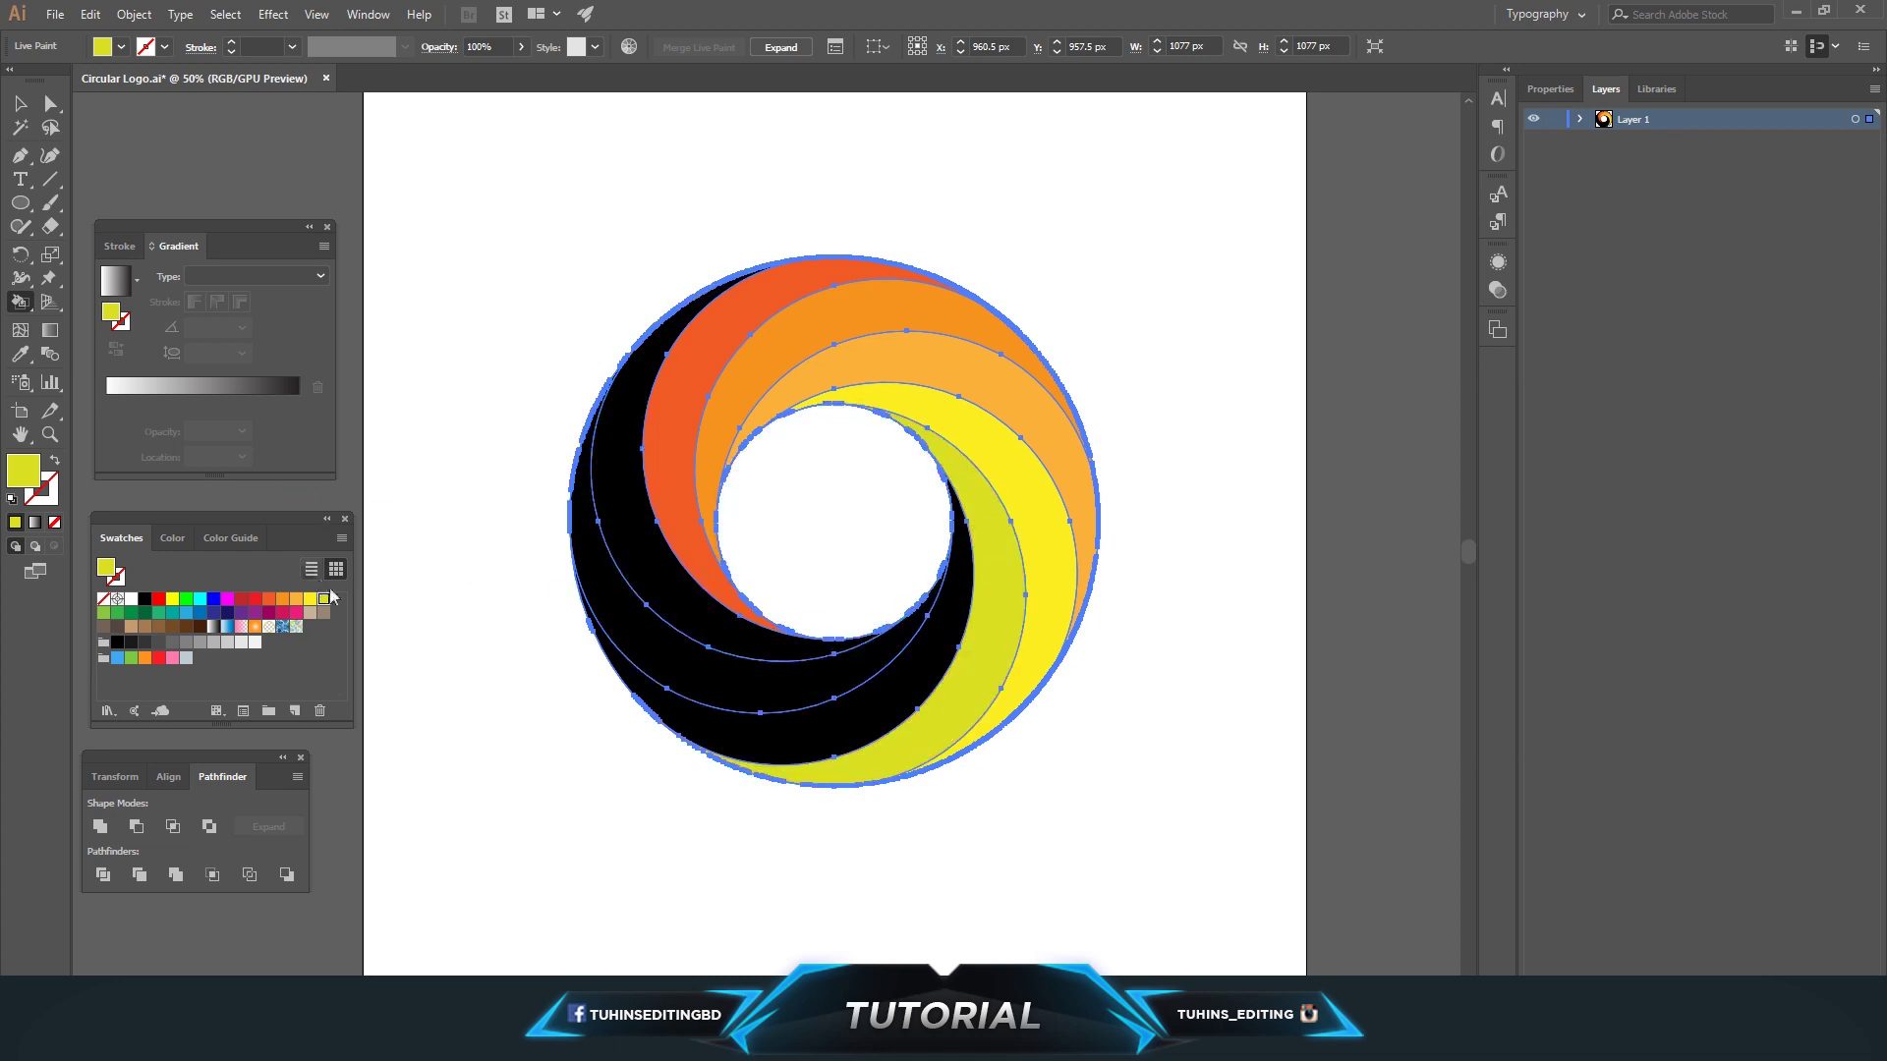
click(103, 612)
click(929, 658)
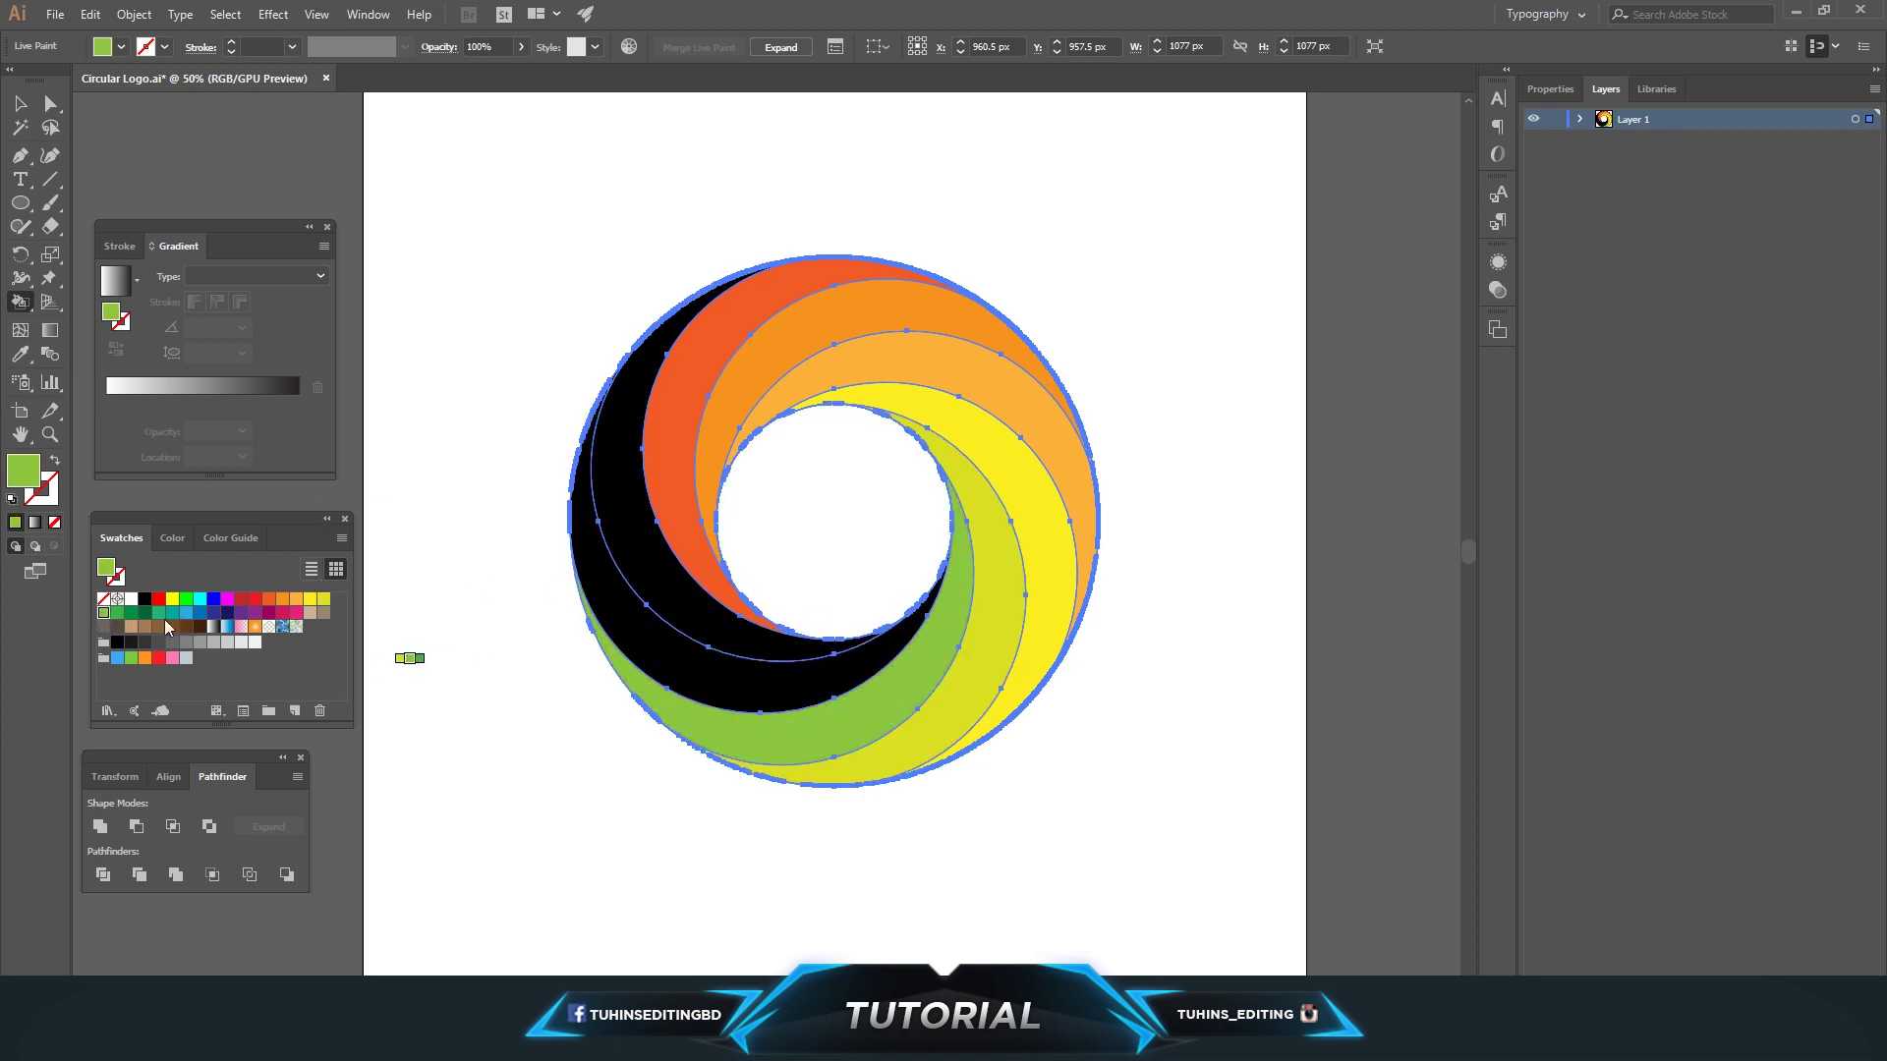
click(117, 612)
click(639, 700)
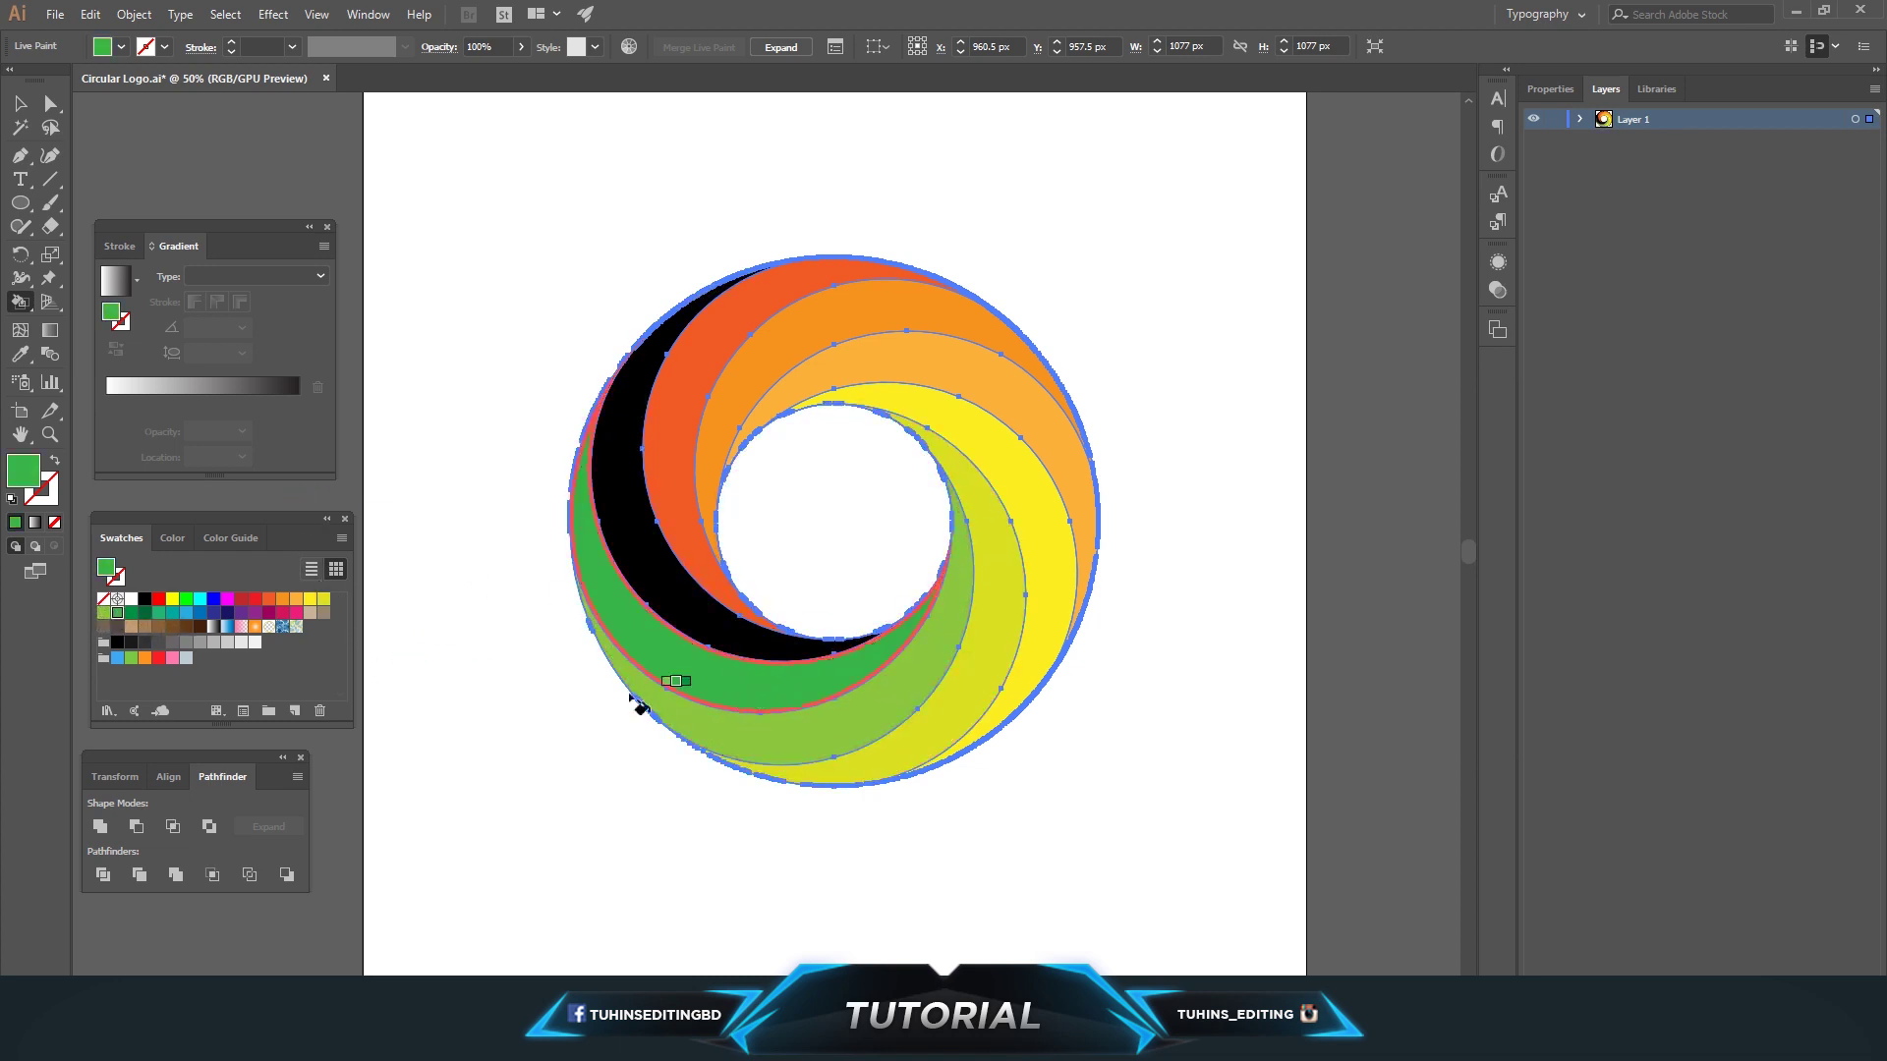
click(131, 612)
click(673, 602)
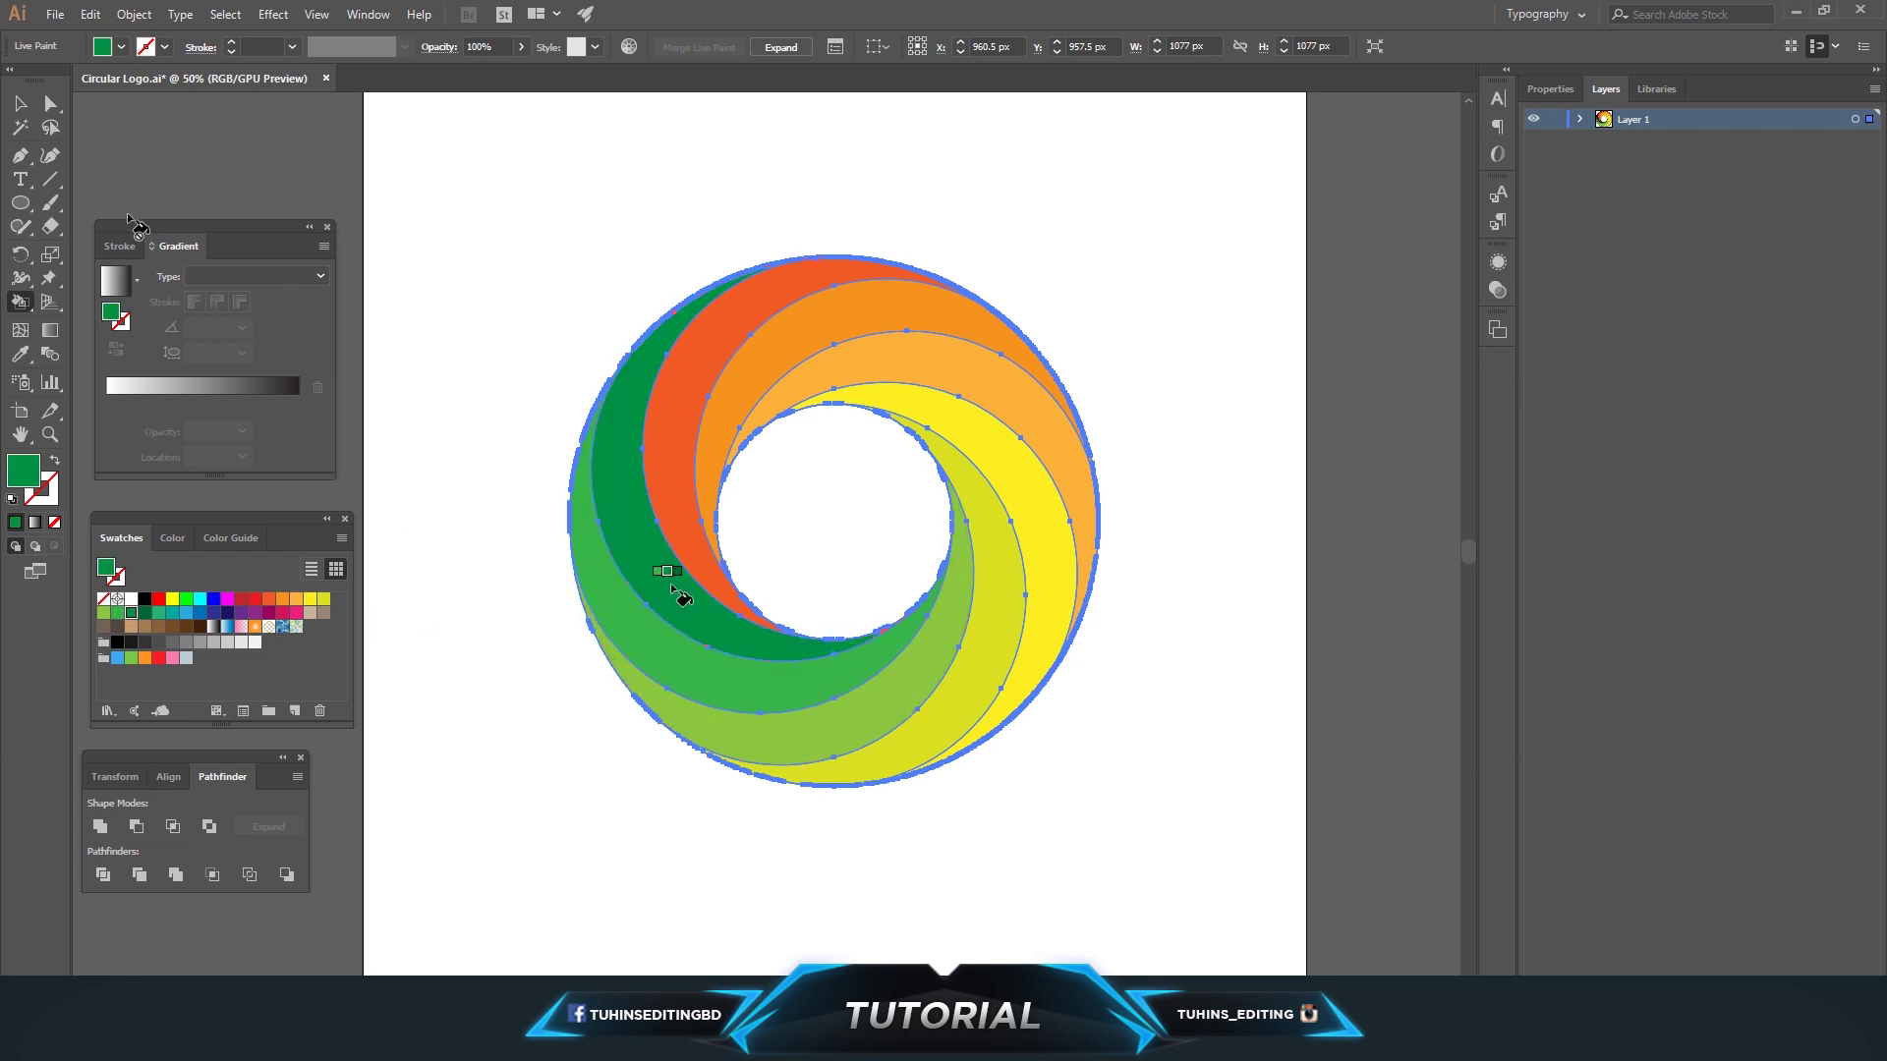
- Select the whole swirl with the Selection tool, then deselect it and zoom out
click(18, 104)
drag(482, 155, 1207, 870)
click(1216, 773)
key(ctrl+minus)
key(ctrl+minus)
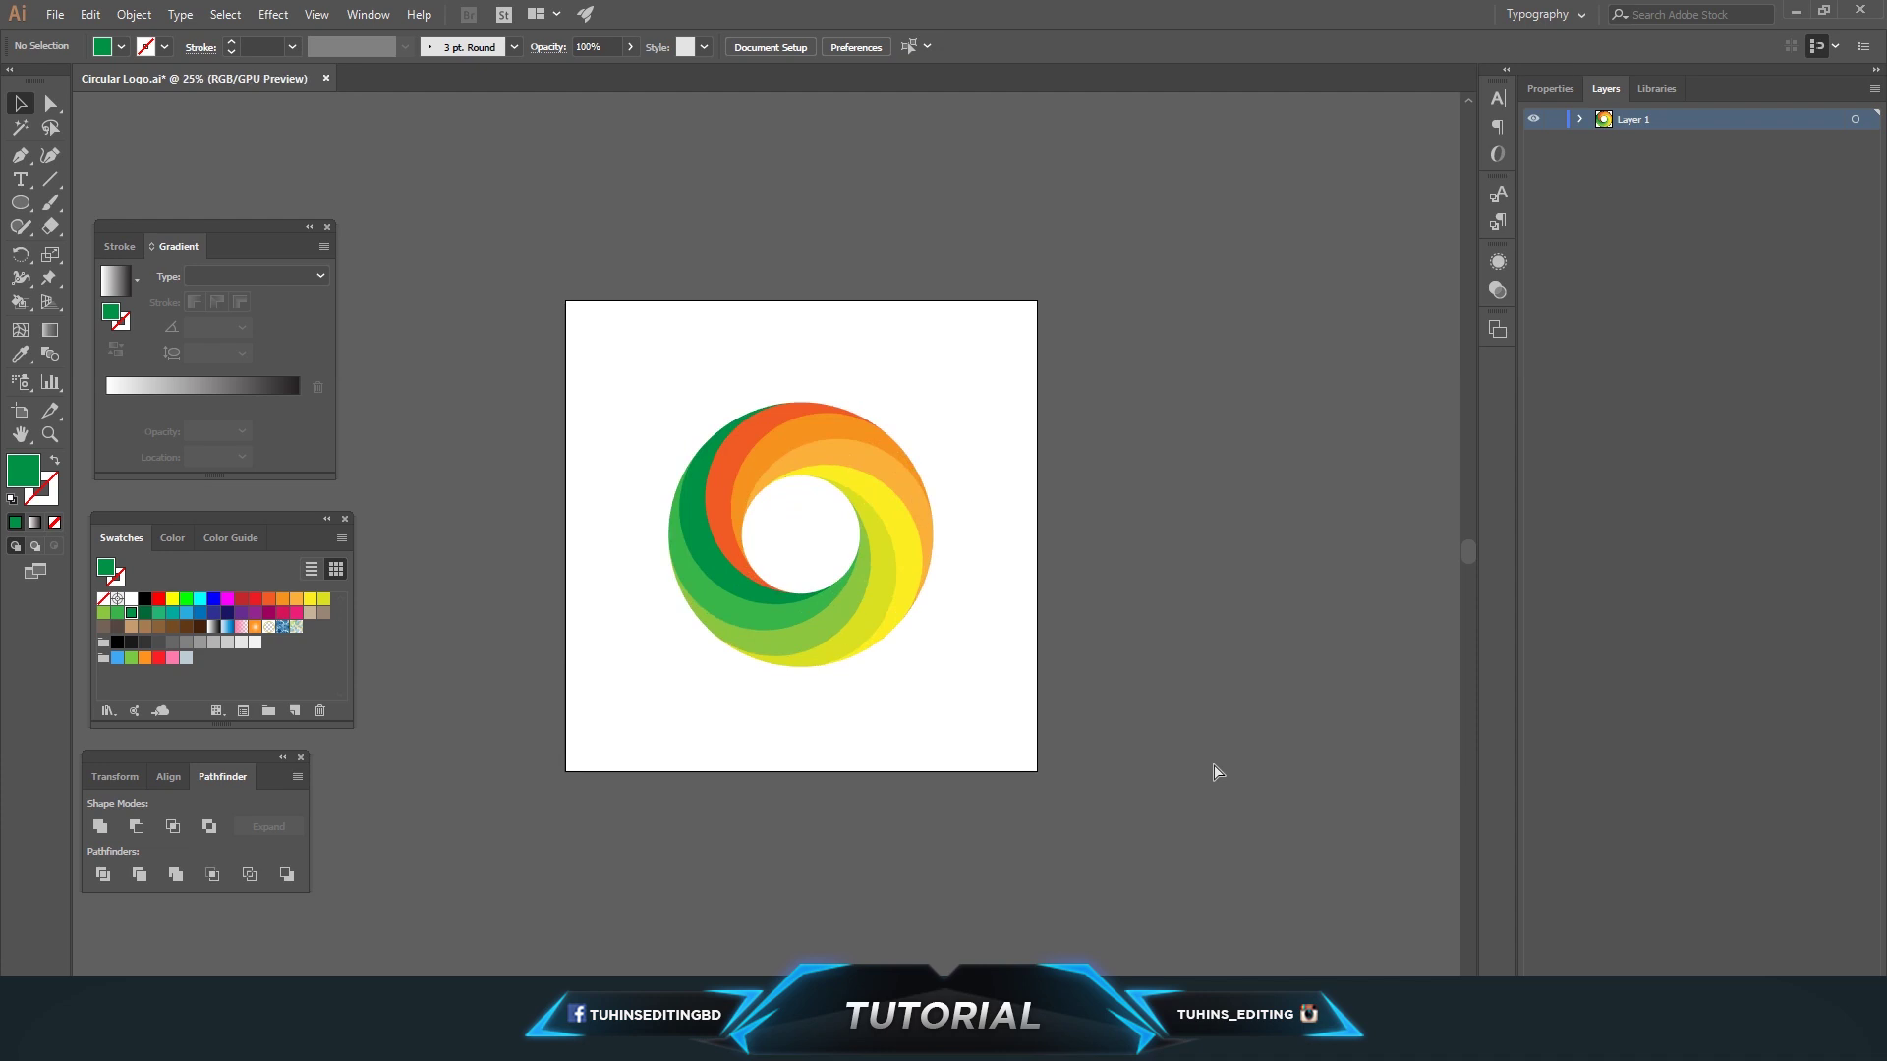
- Zoom back in and save the document via File > Save
key(ctrl+plus)
key(ctrl+plus)
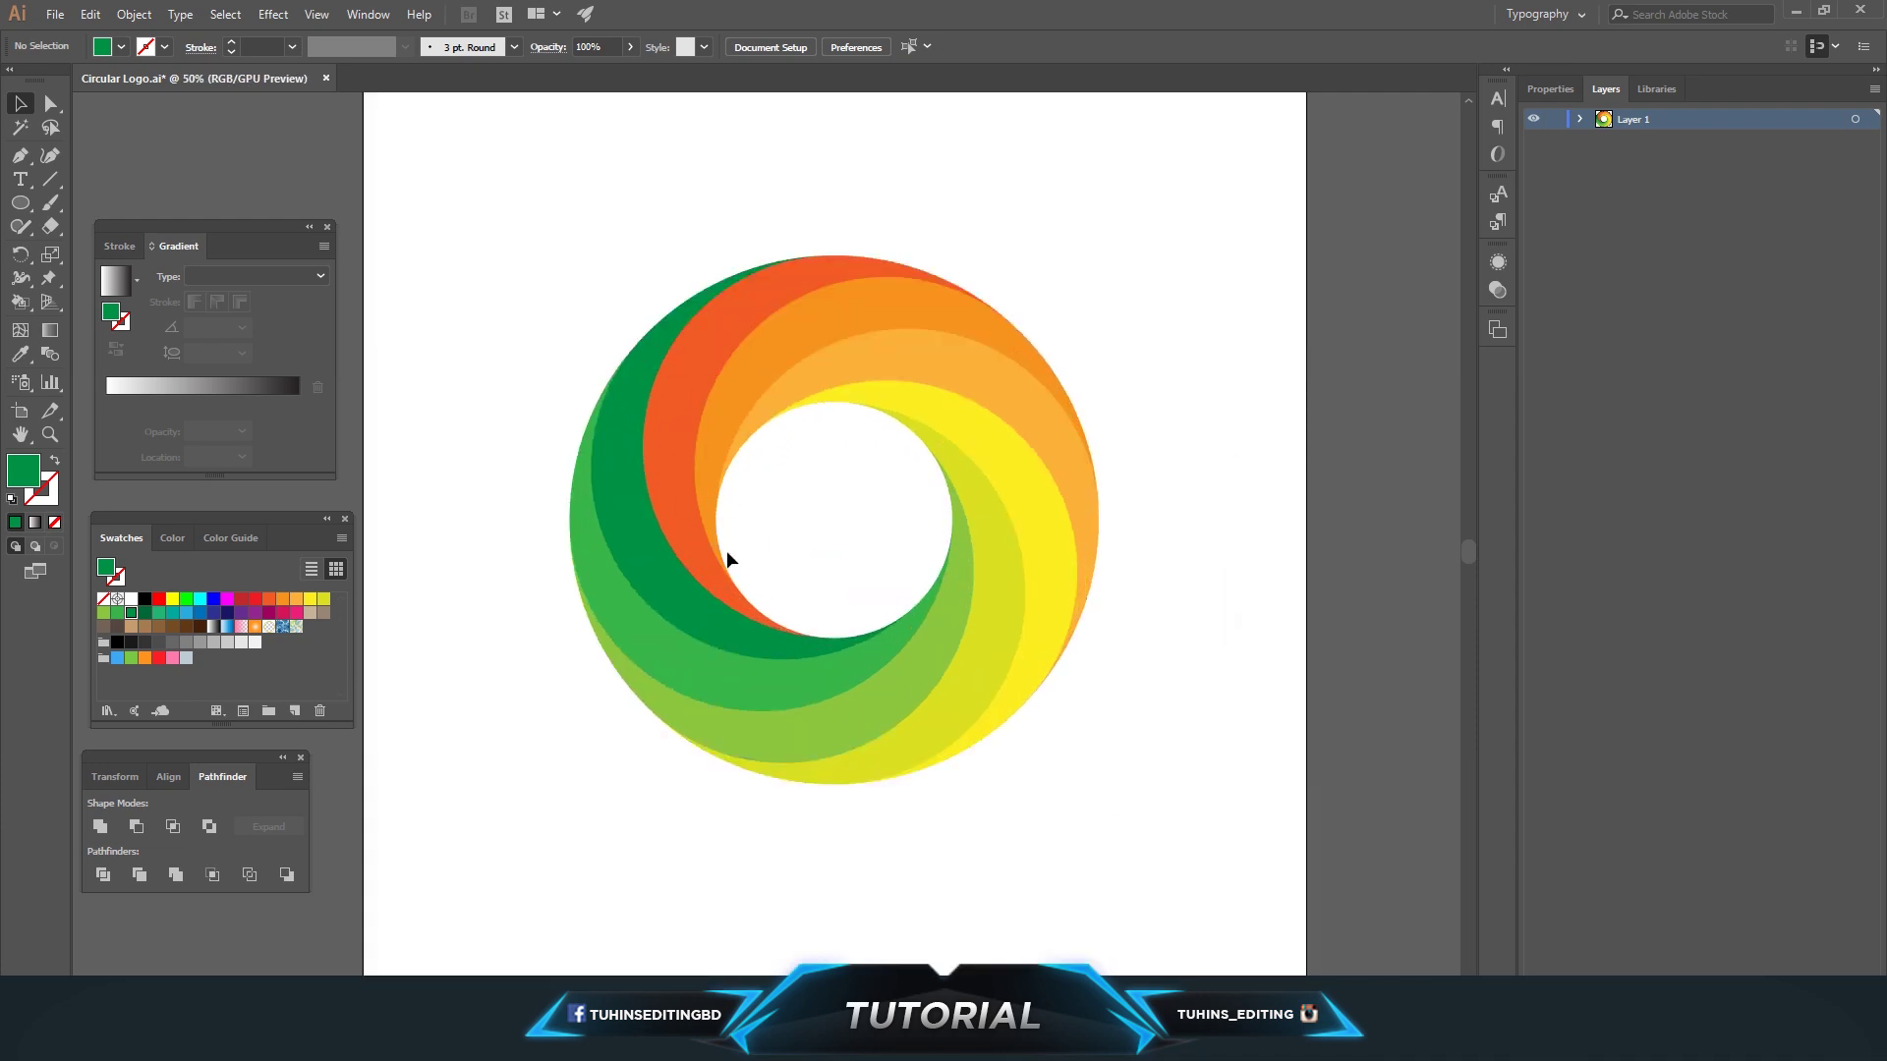
click(55, 13)
click(98, 175)
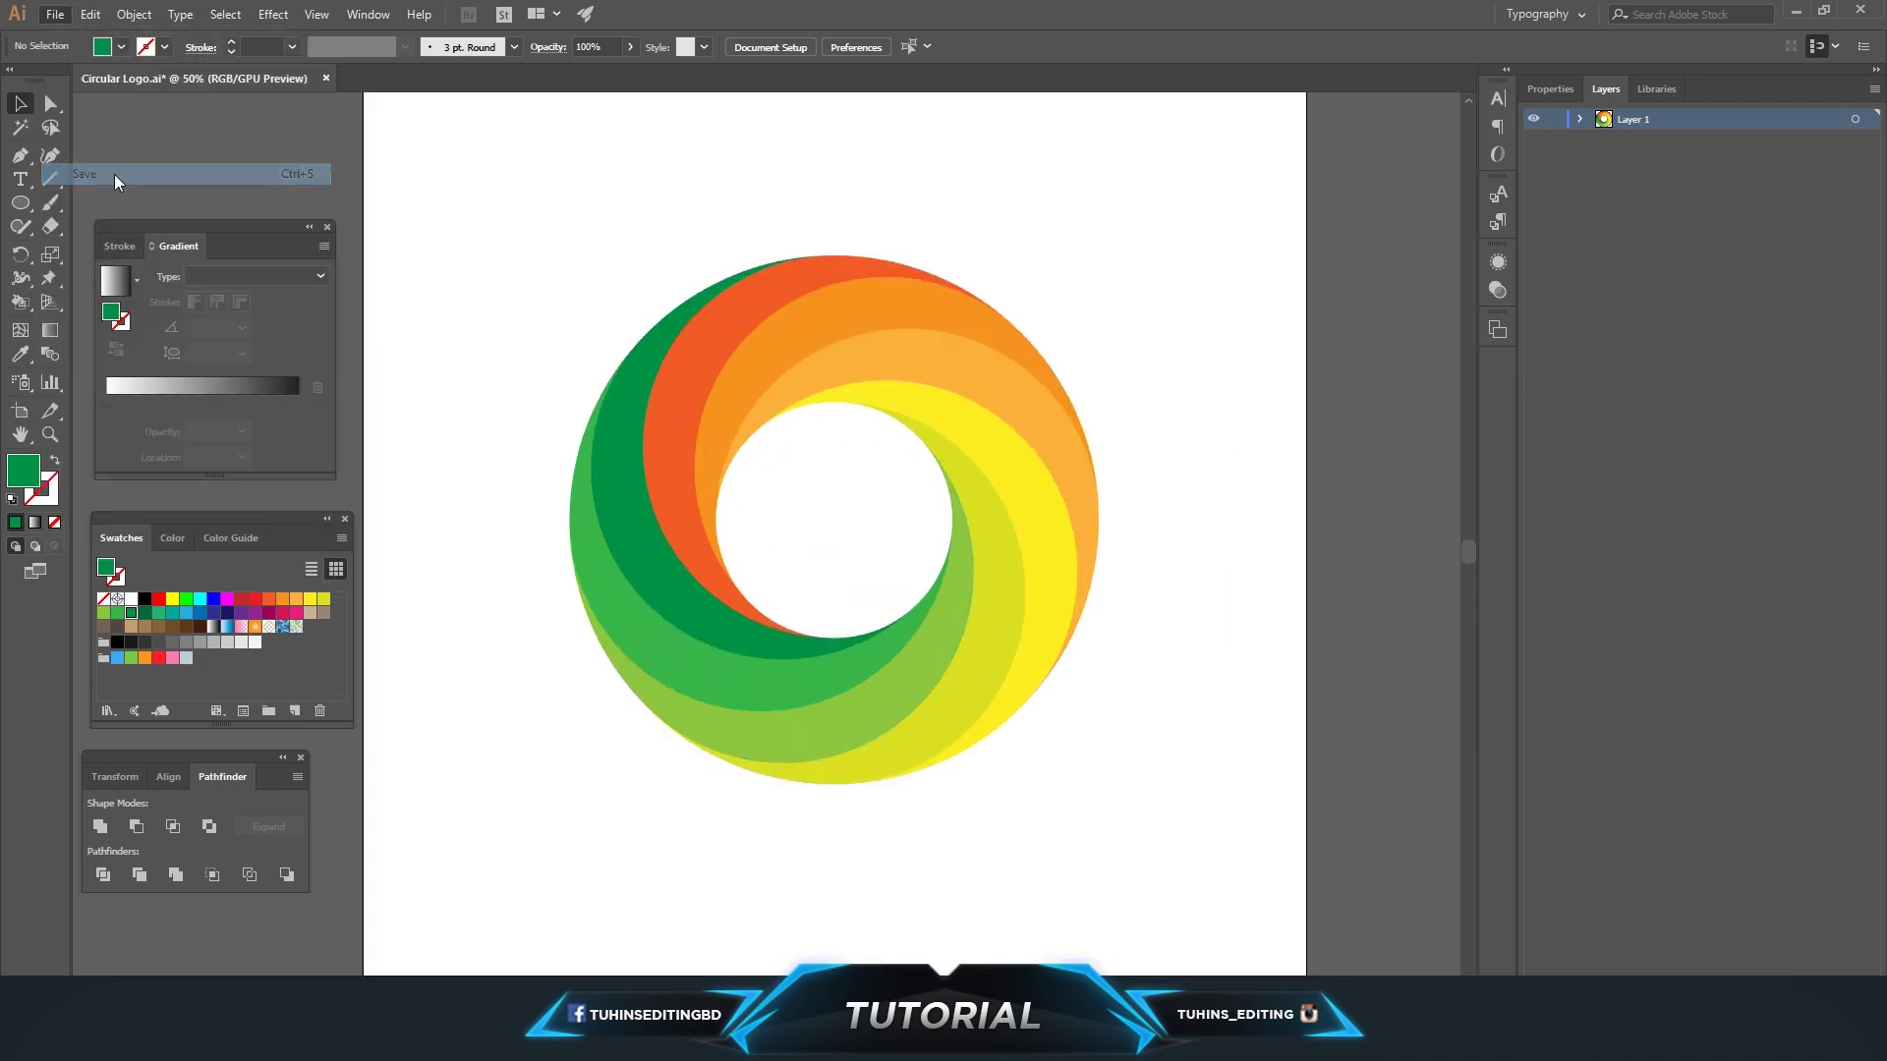
- Move the swirl off the artboard to the left and shrink it to 687 px
key(ctrl+minus)
key(ctrl+minus)
key(ctrl+minus)
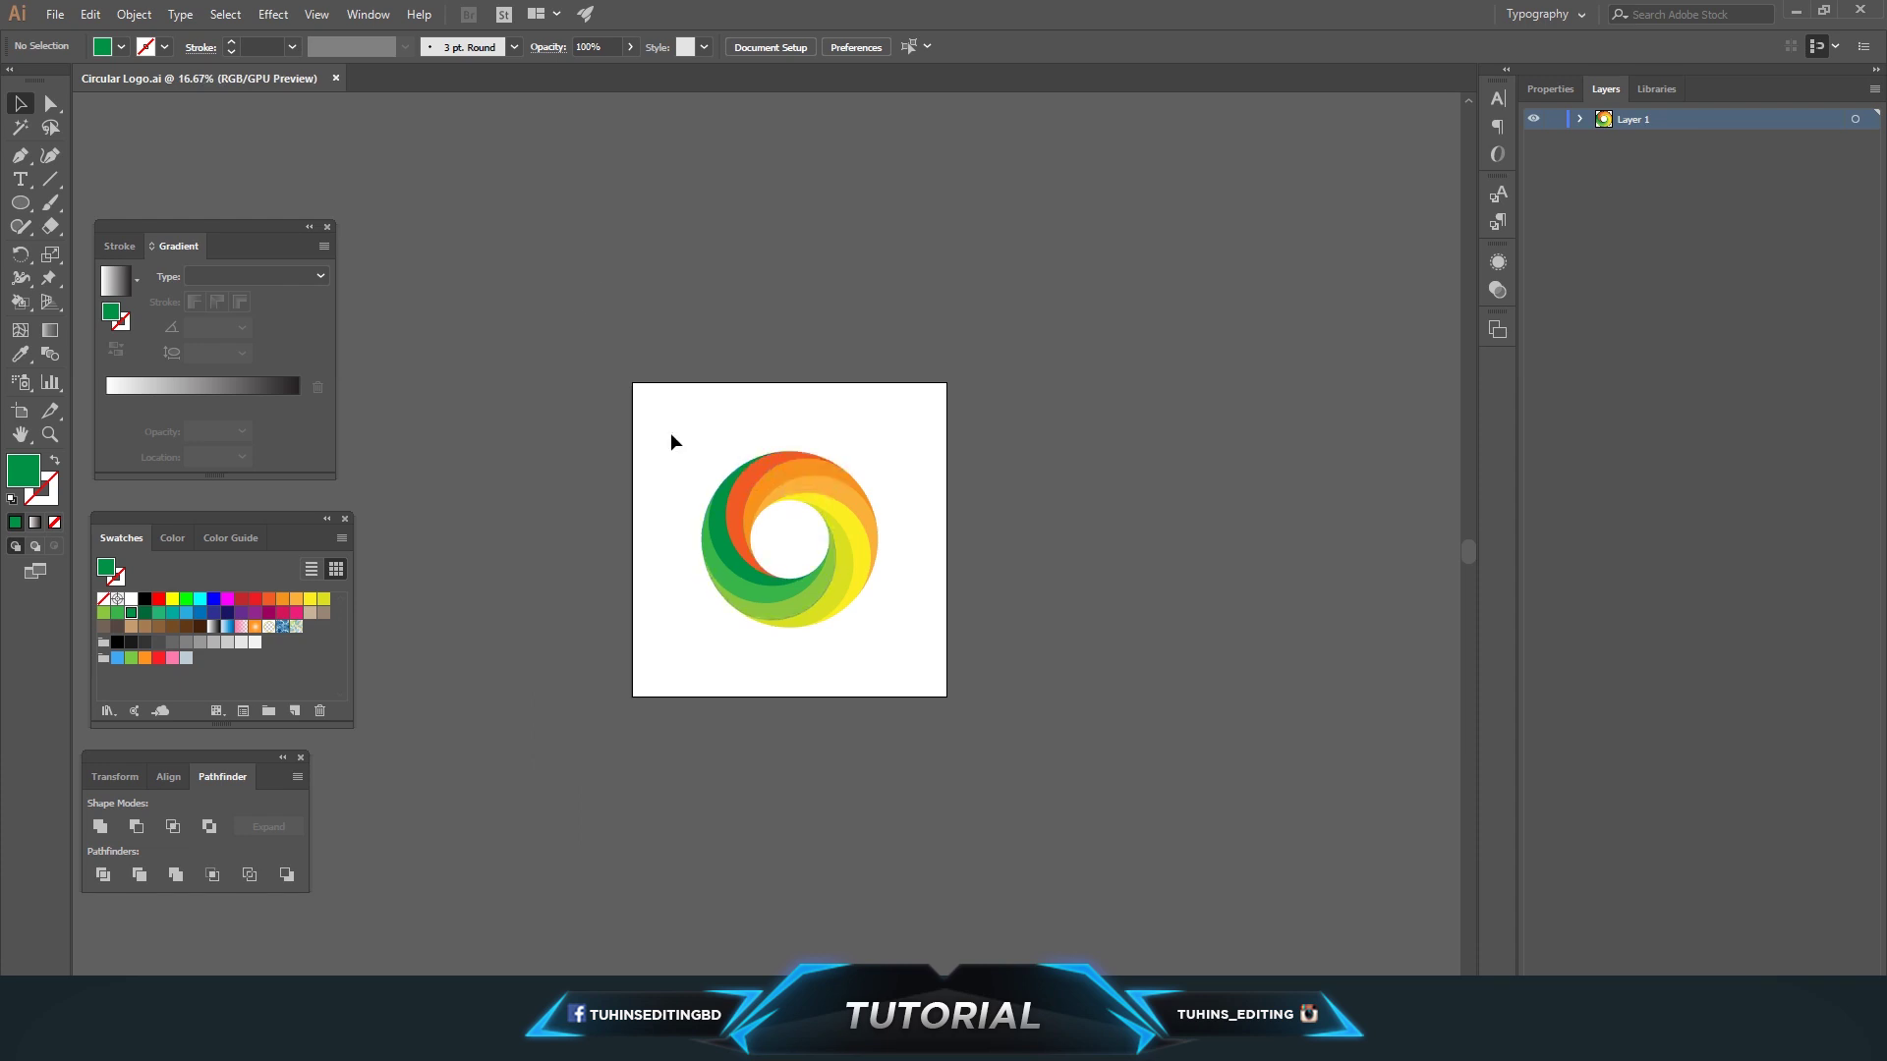
drag(686, 439, 914, 678)
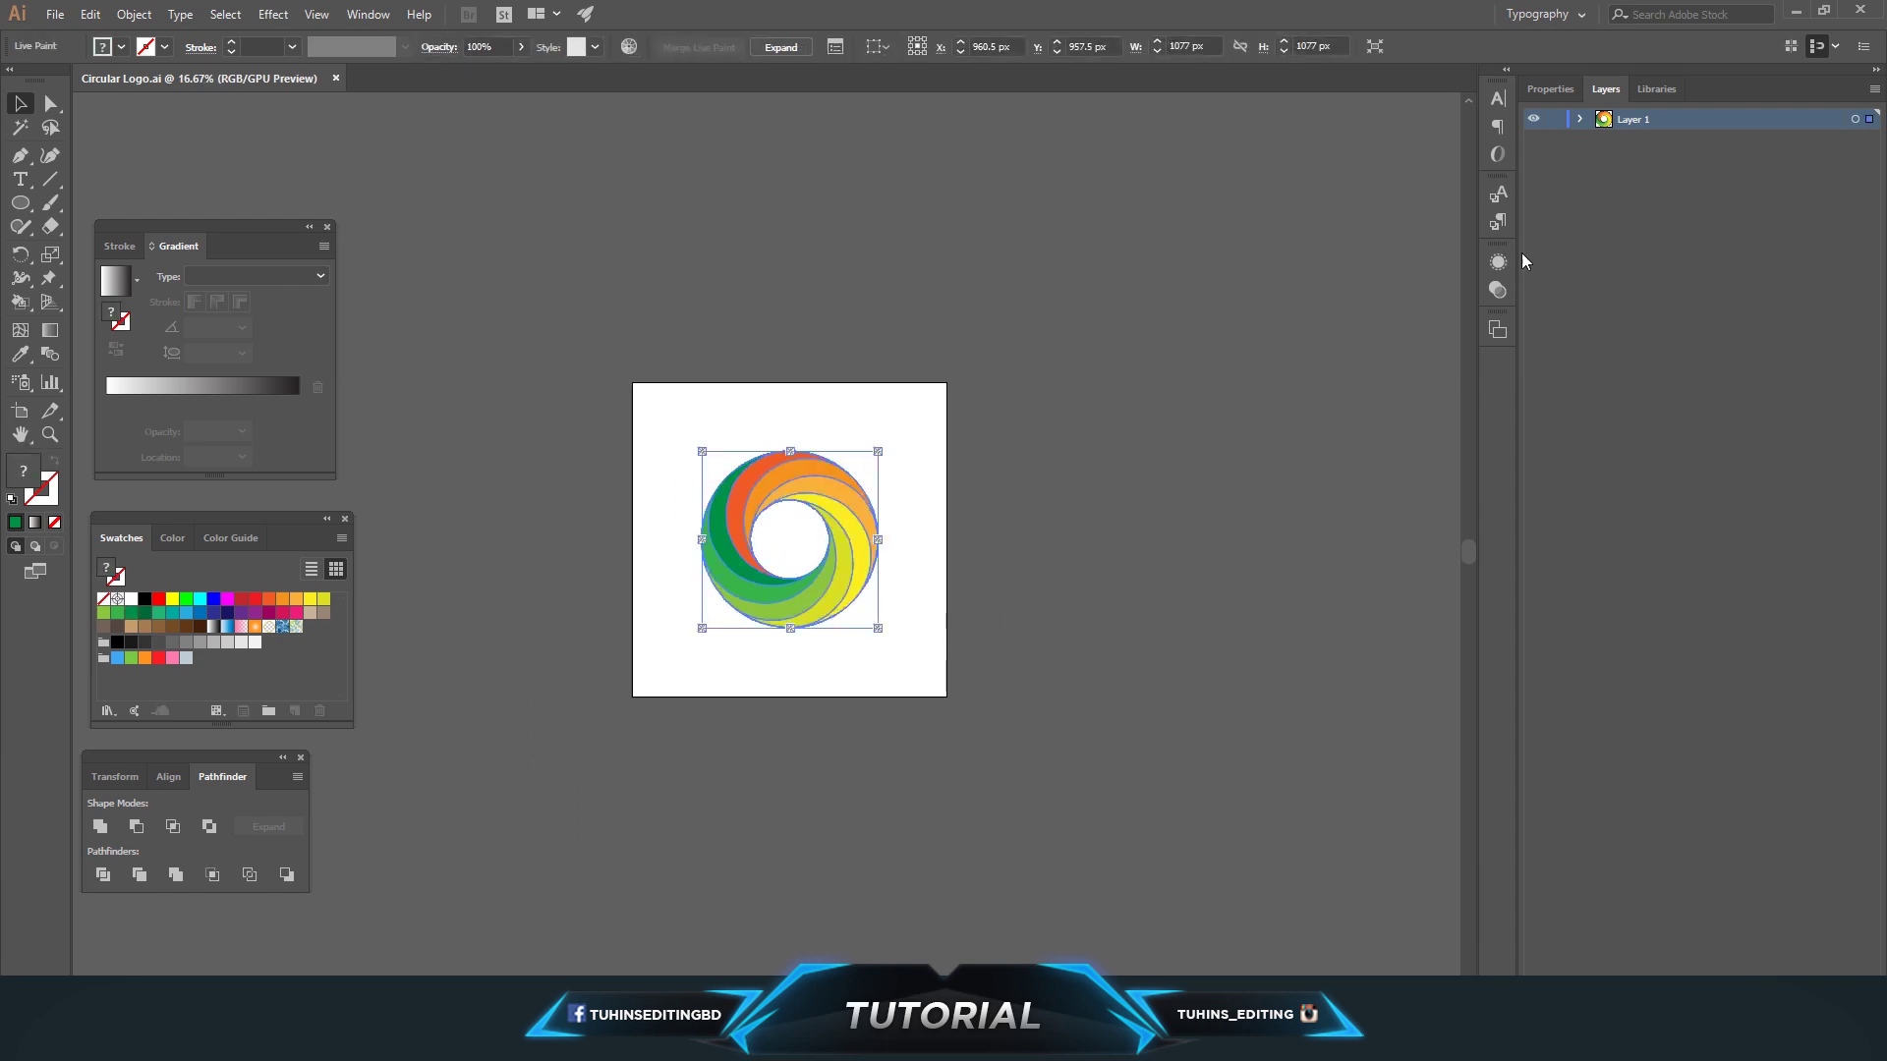
drag(832, 605, 540, 535)
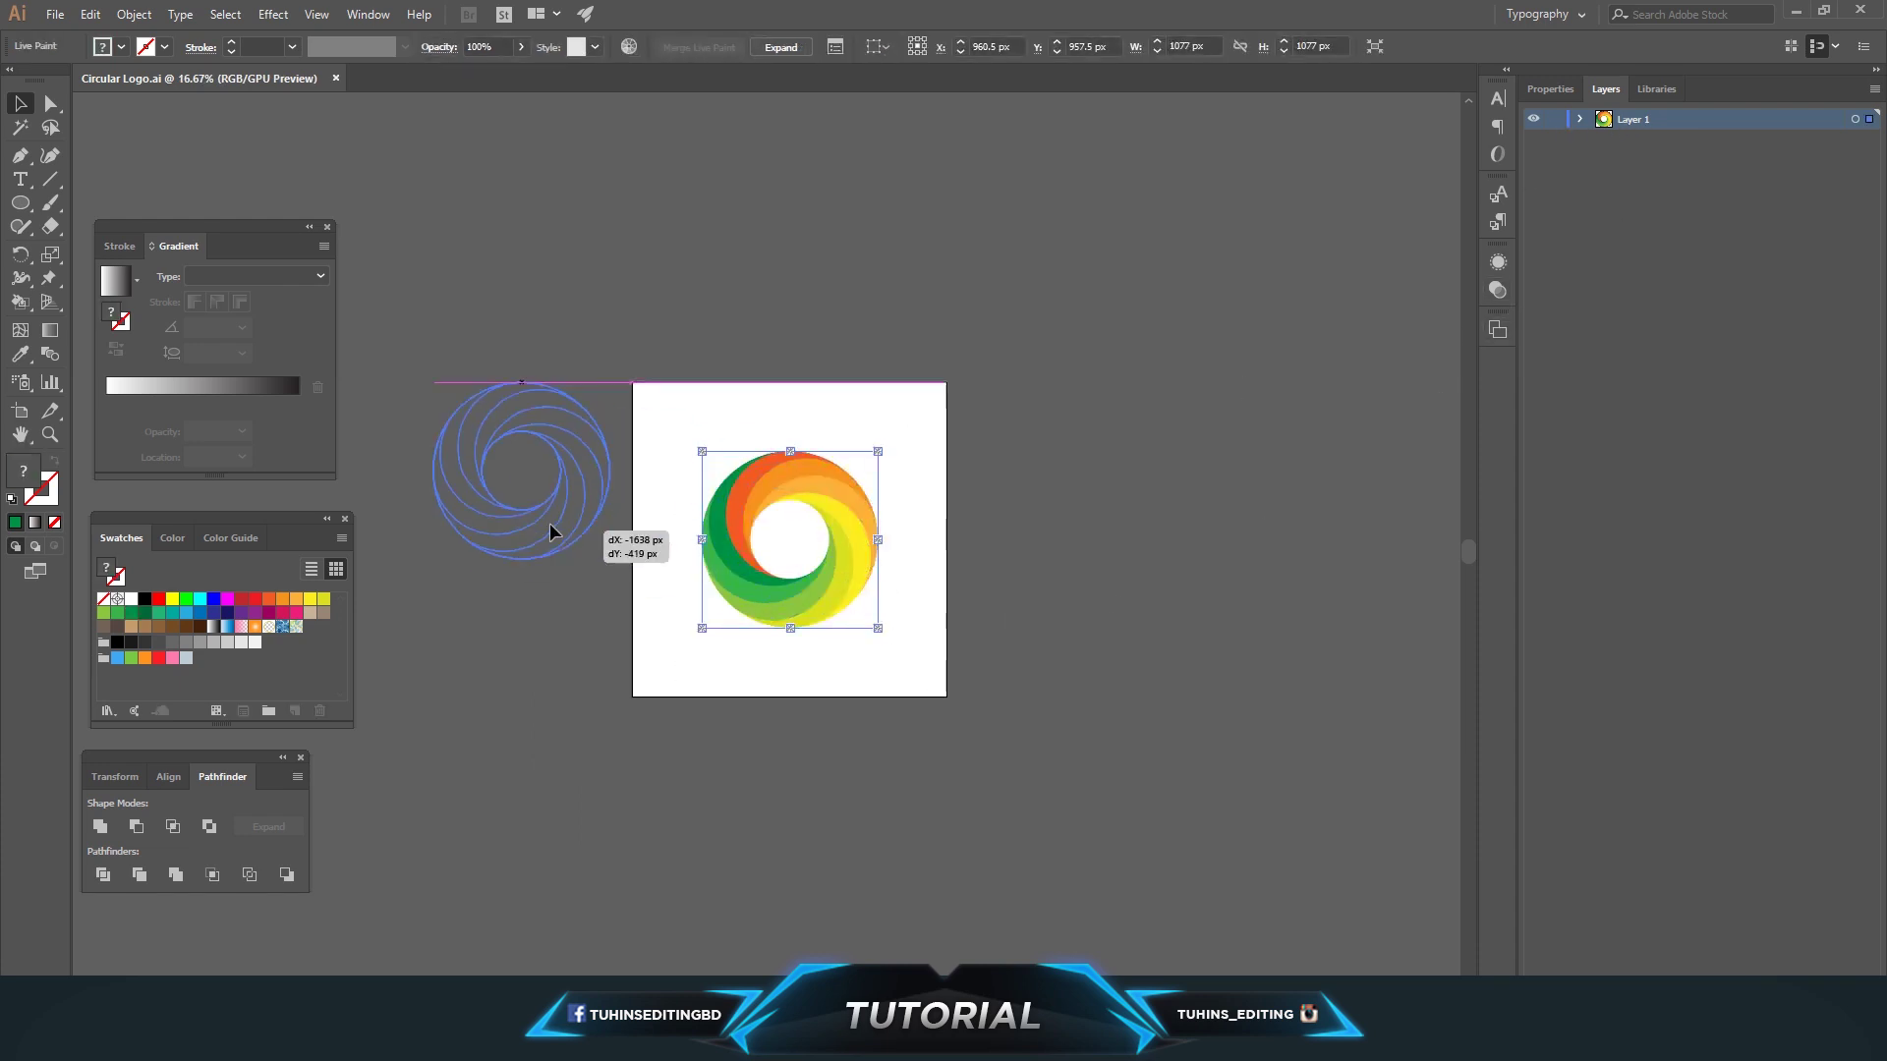
mouse_move(589, 562)
mouse_down()
mouse_move(523, 494)
mouse_move(562, 486)
mouse_move(550, 469)
mouse_up()
click(474, 369)
- Copy the swirl, lock Layer 1, and paste the copy onto a new Layer 2
key(ctrl+a)
click(89, 13)
click(147, 110)
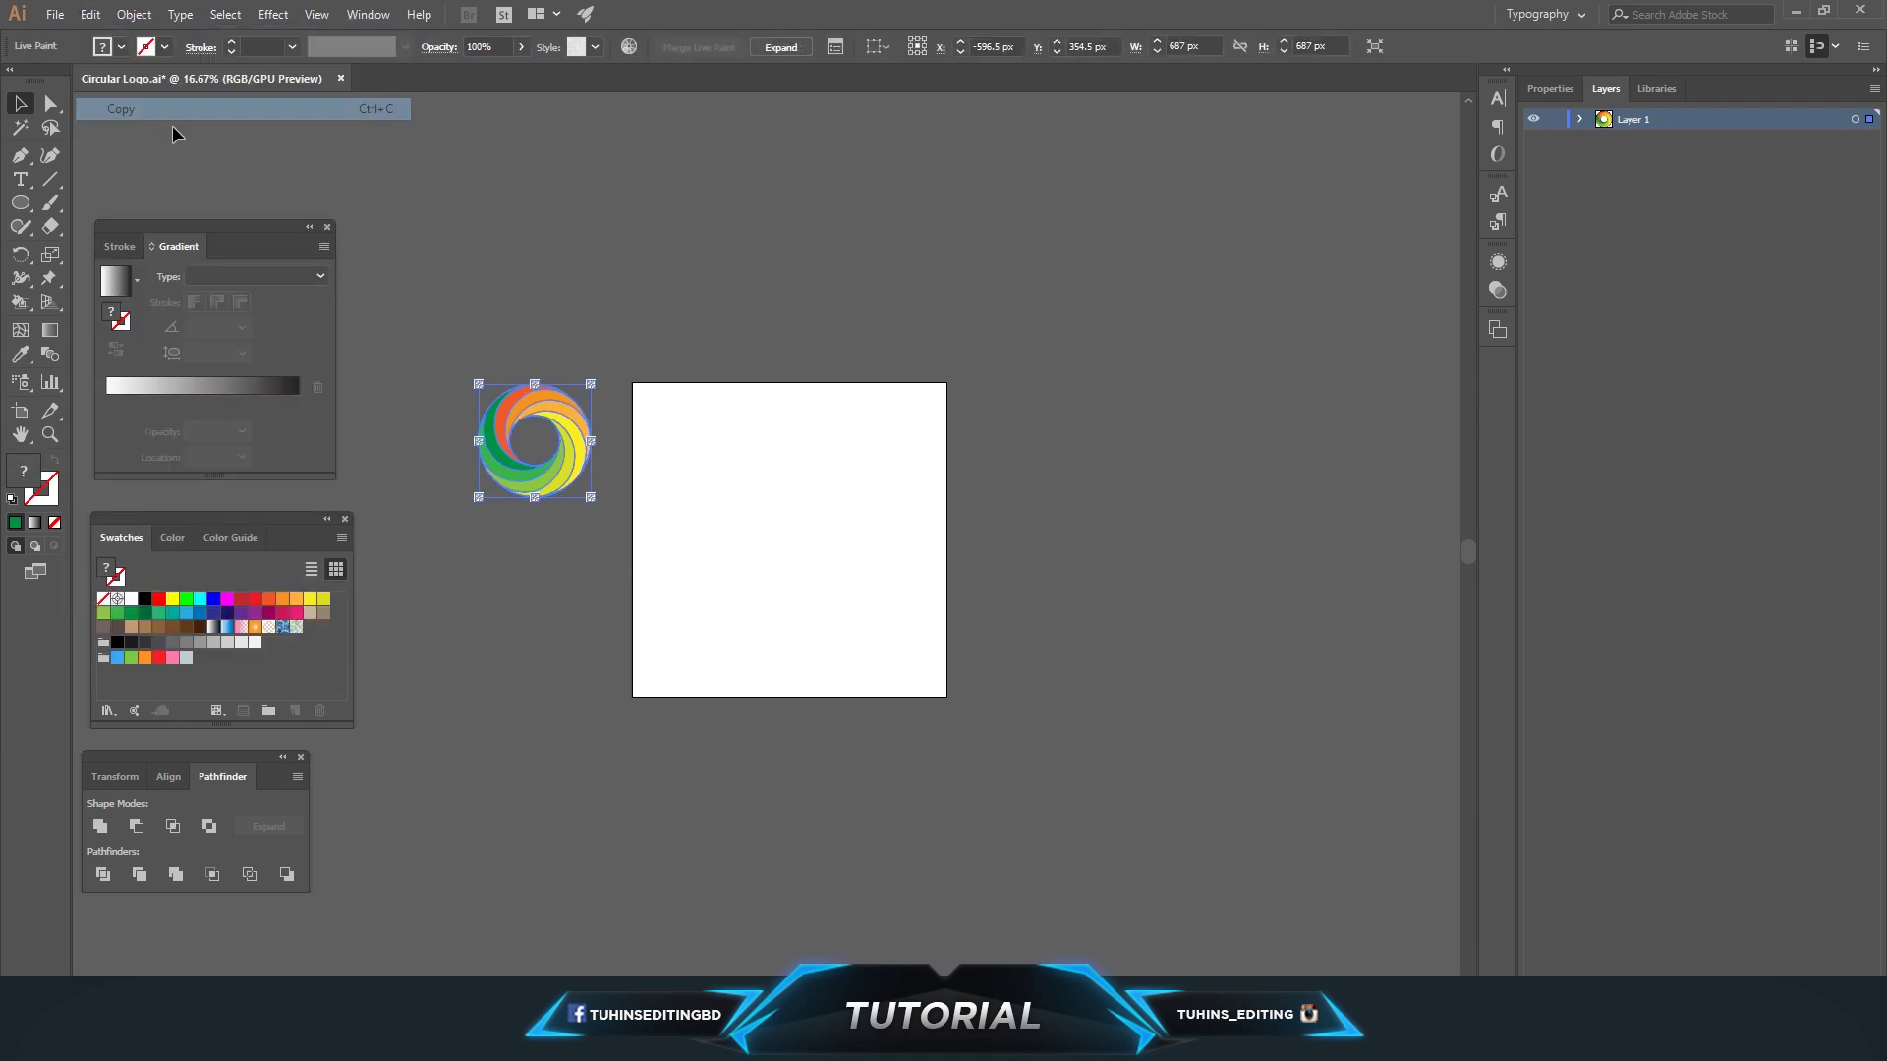
click(1554, 119)
key(ctrl+l)
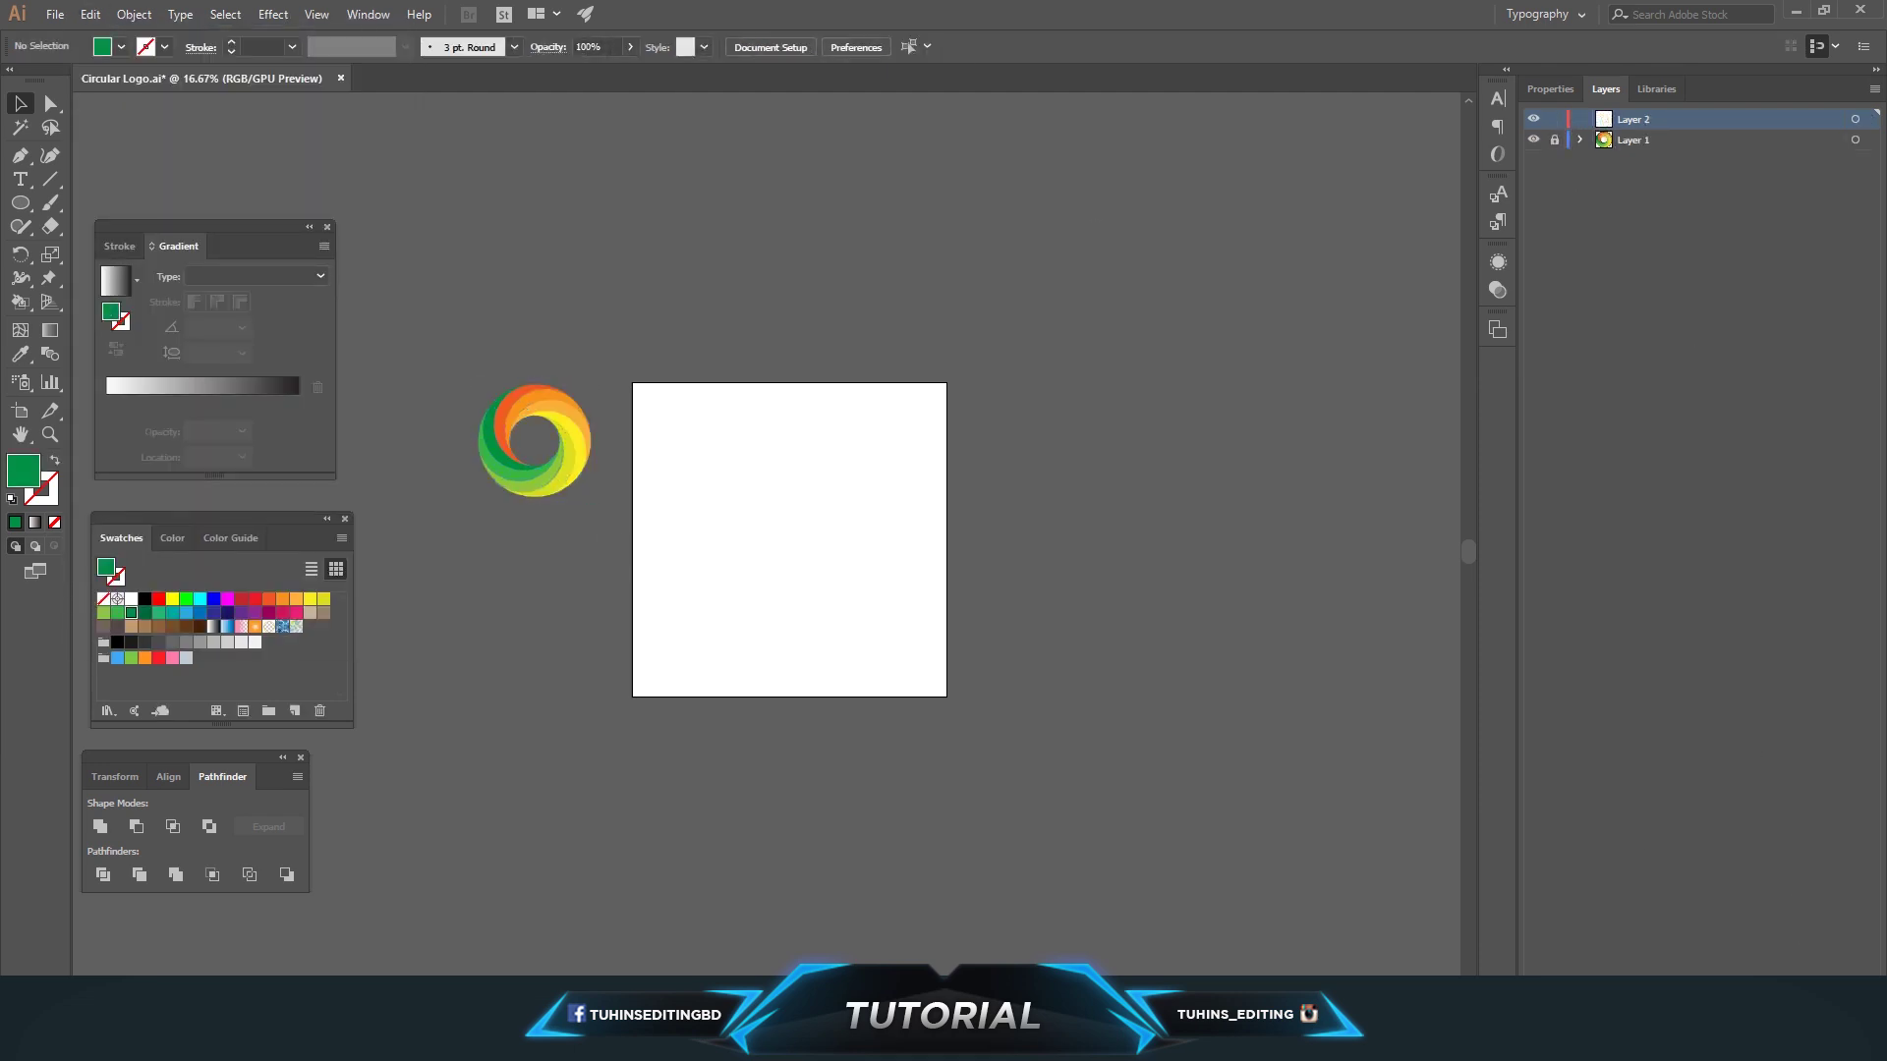
key(ctrl+plus)
key(ctrl+plus)
key(ctrl+v)
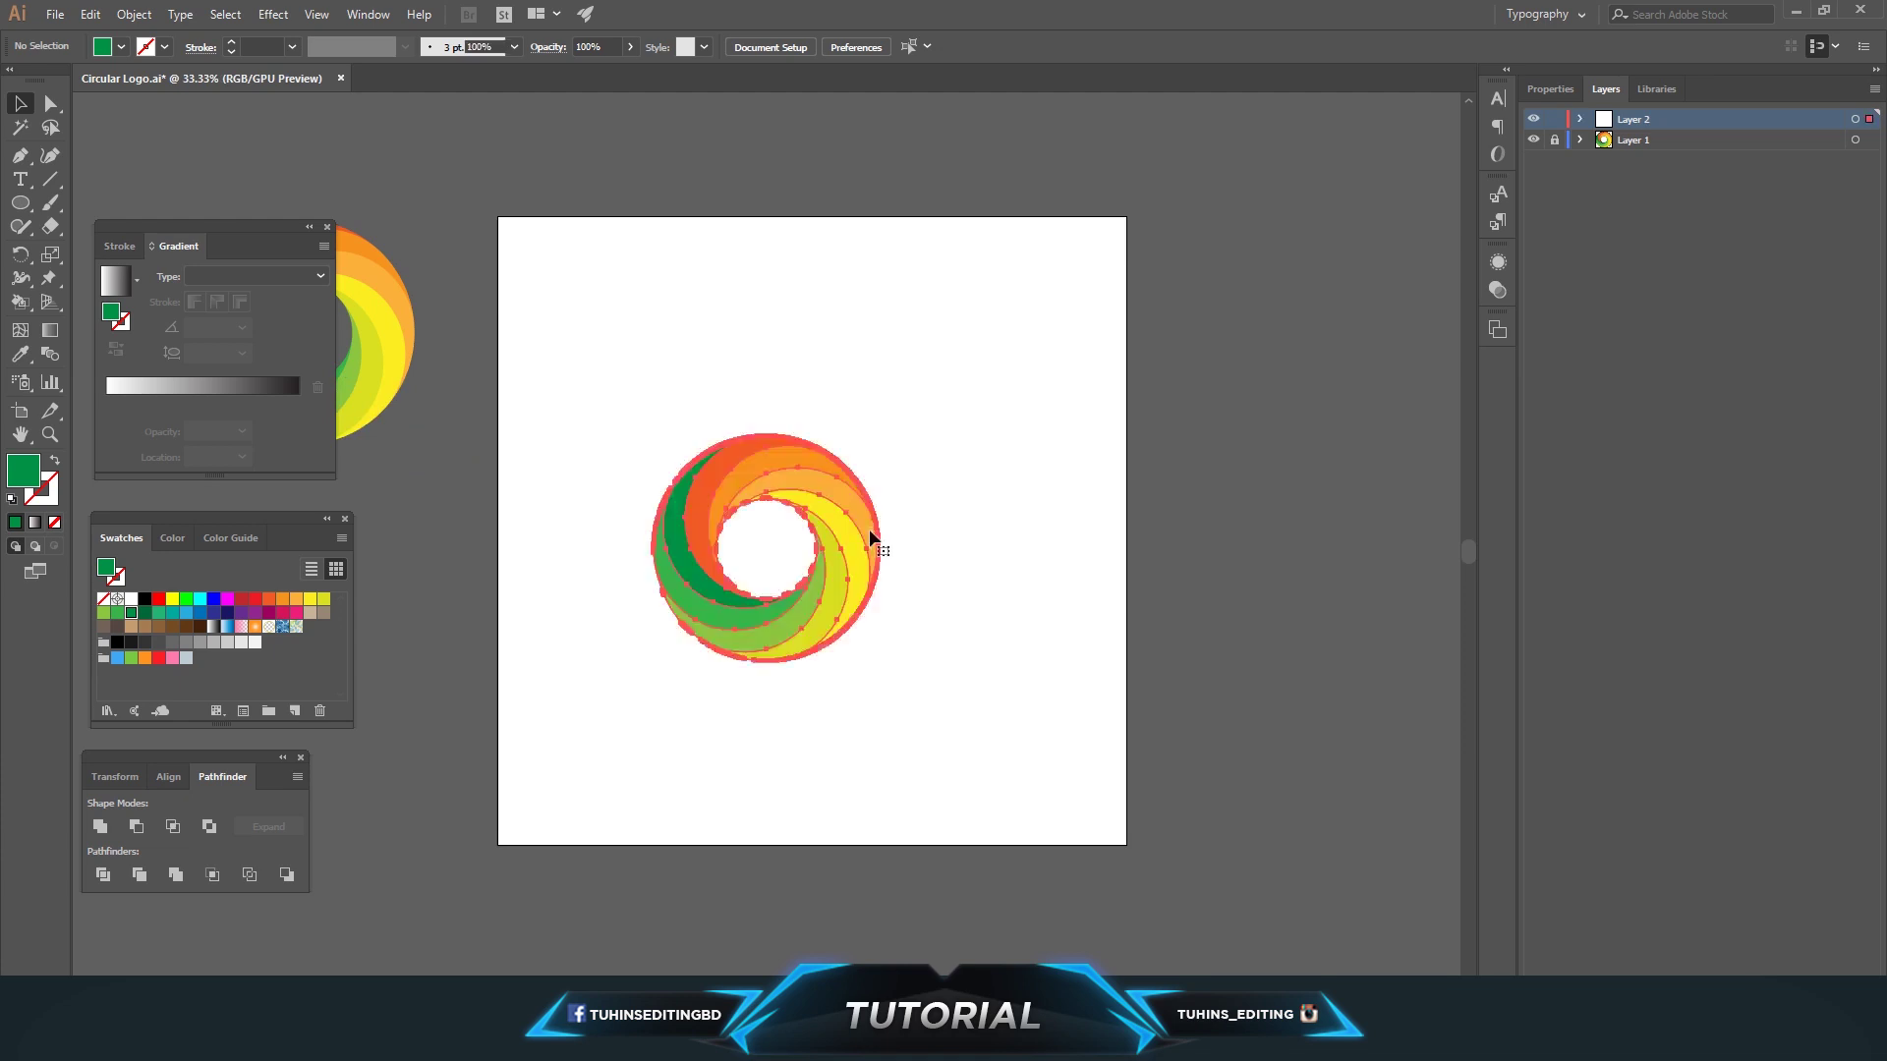
- Enlarge the pasted swirl to 1125 px, nudge it right and rotate it slightly
drag(880, 663, 1022, 801)
drag(918, 436, 941, 422)
click(1112, 446)
mouse_move(521, 285)
mouse_down()
mouse_move(980, 632)
mouse_move(1042, 590)
mouse_up()
click(1069, 539)
key(ctrl+plus)
- Select the whole swirl and expand it into paths with Object > Expand
click(50, 102)
click(798, 300)
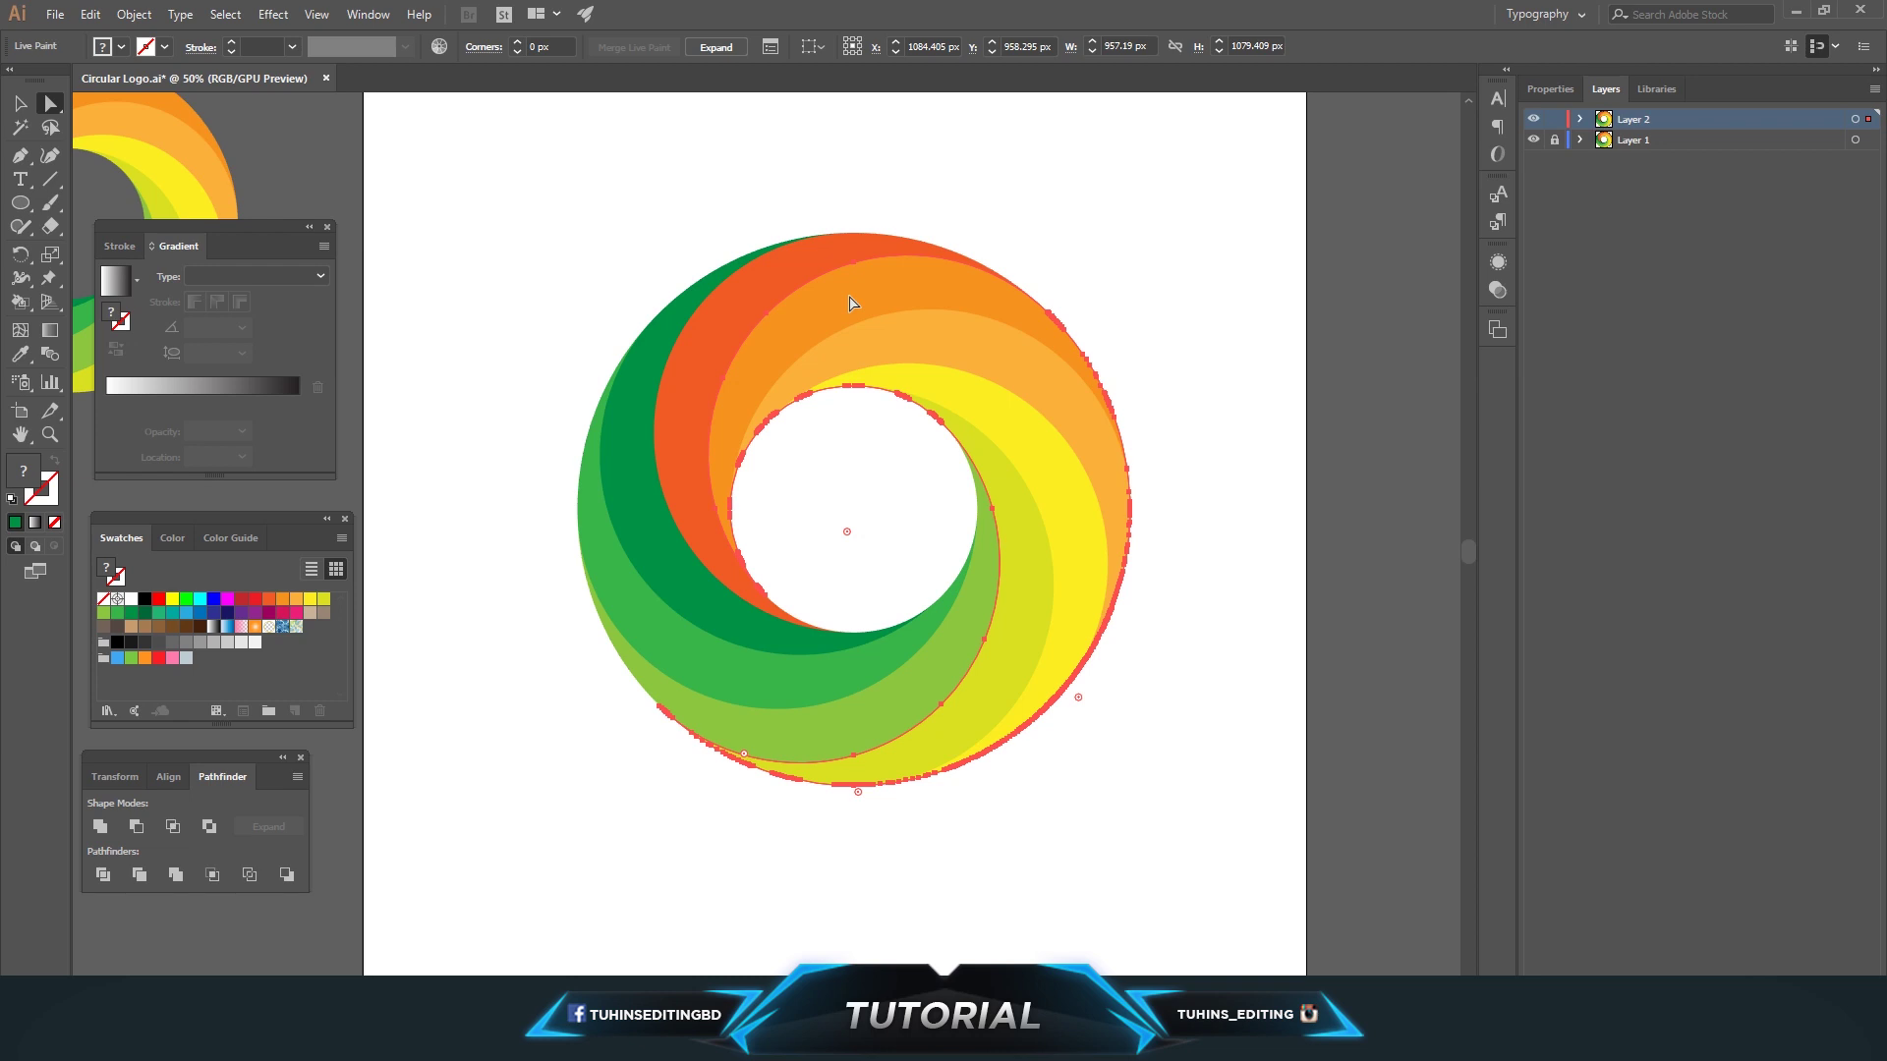
drag(501, 170, 1183, 874)
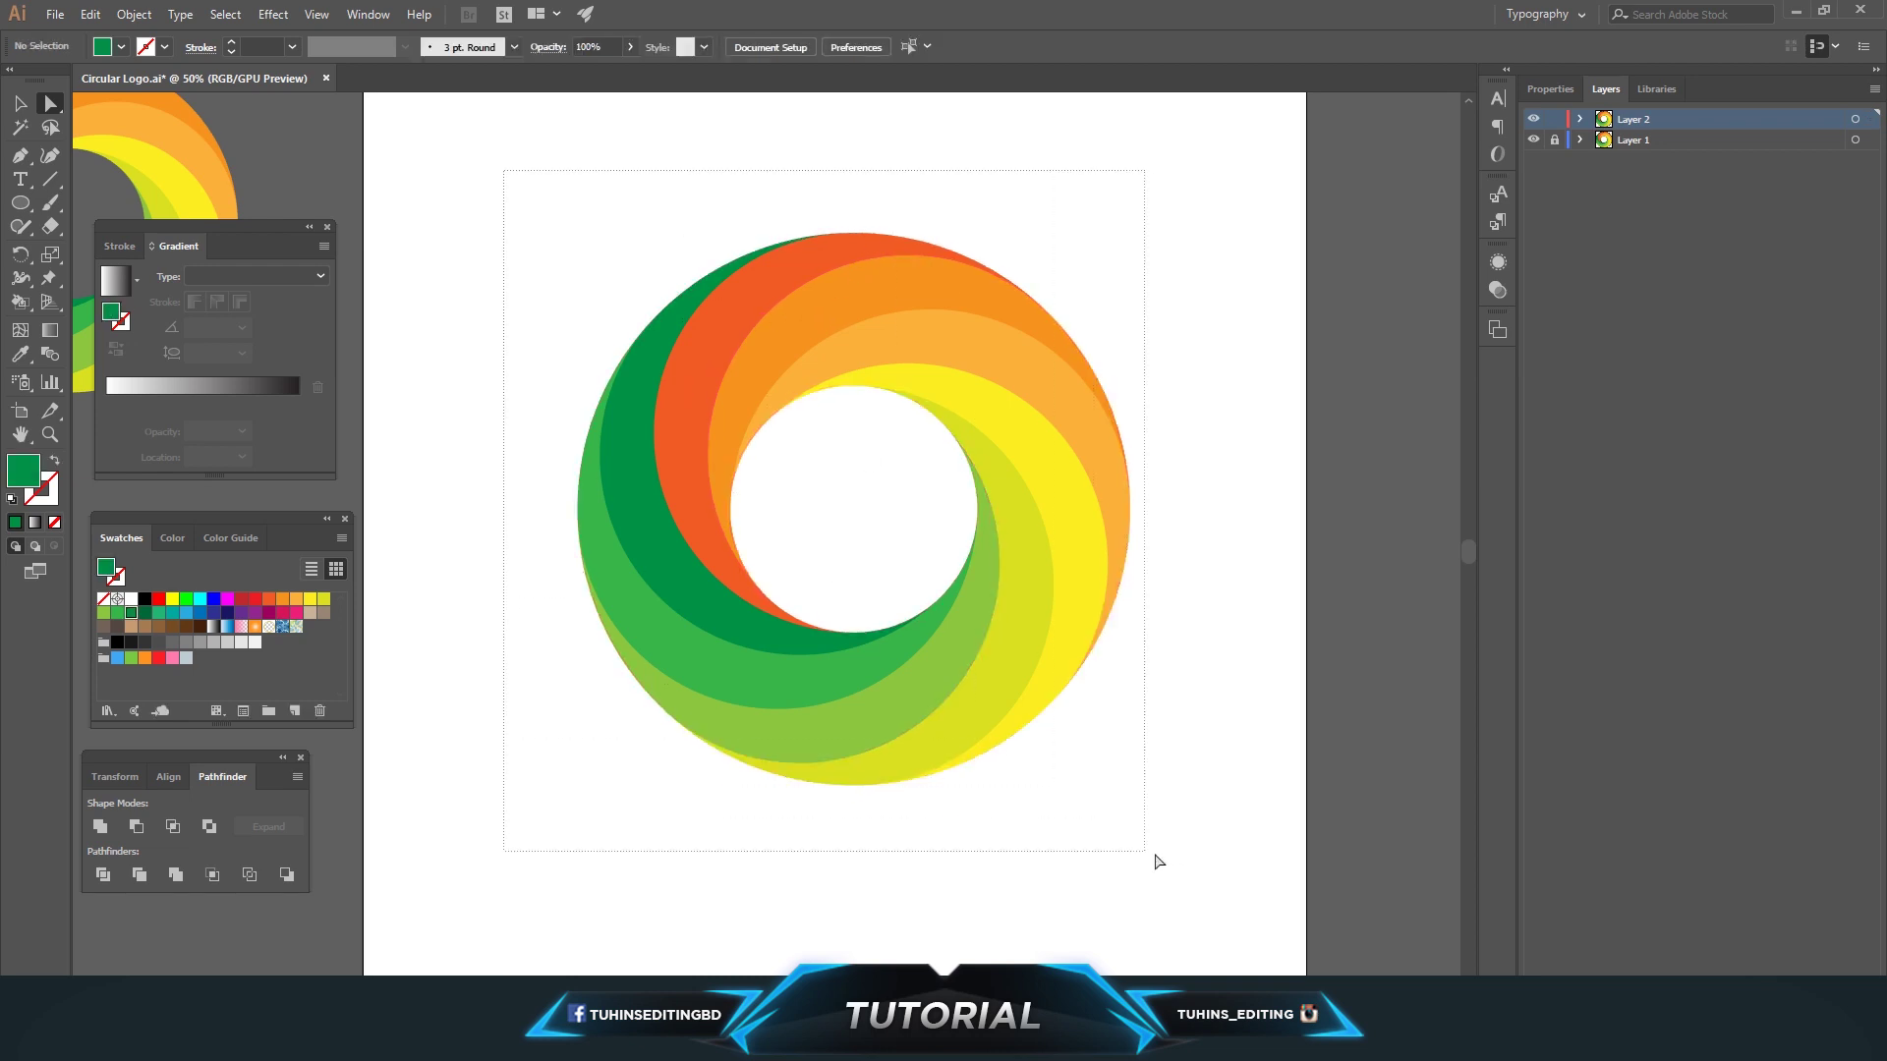
click(133, 15)
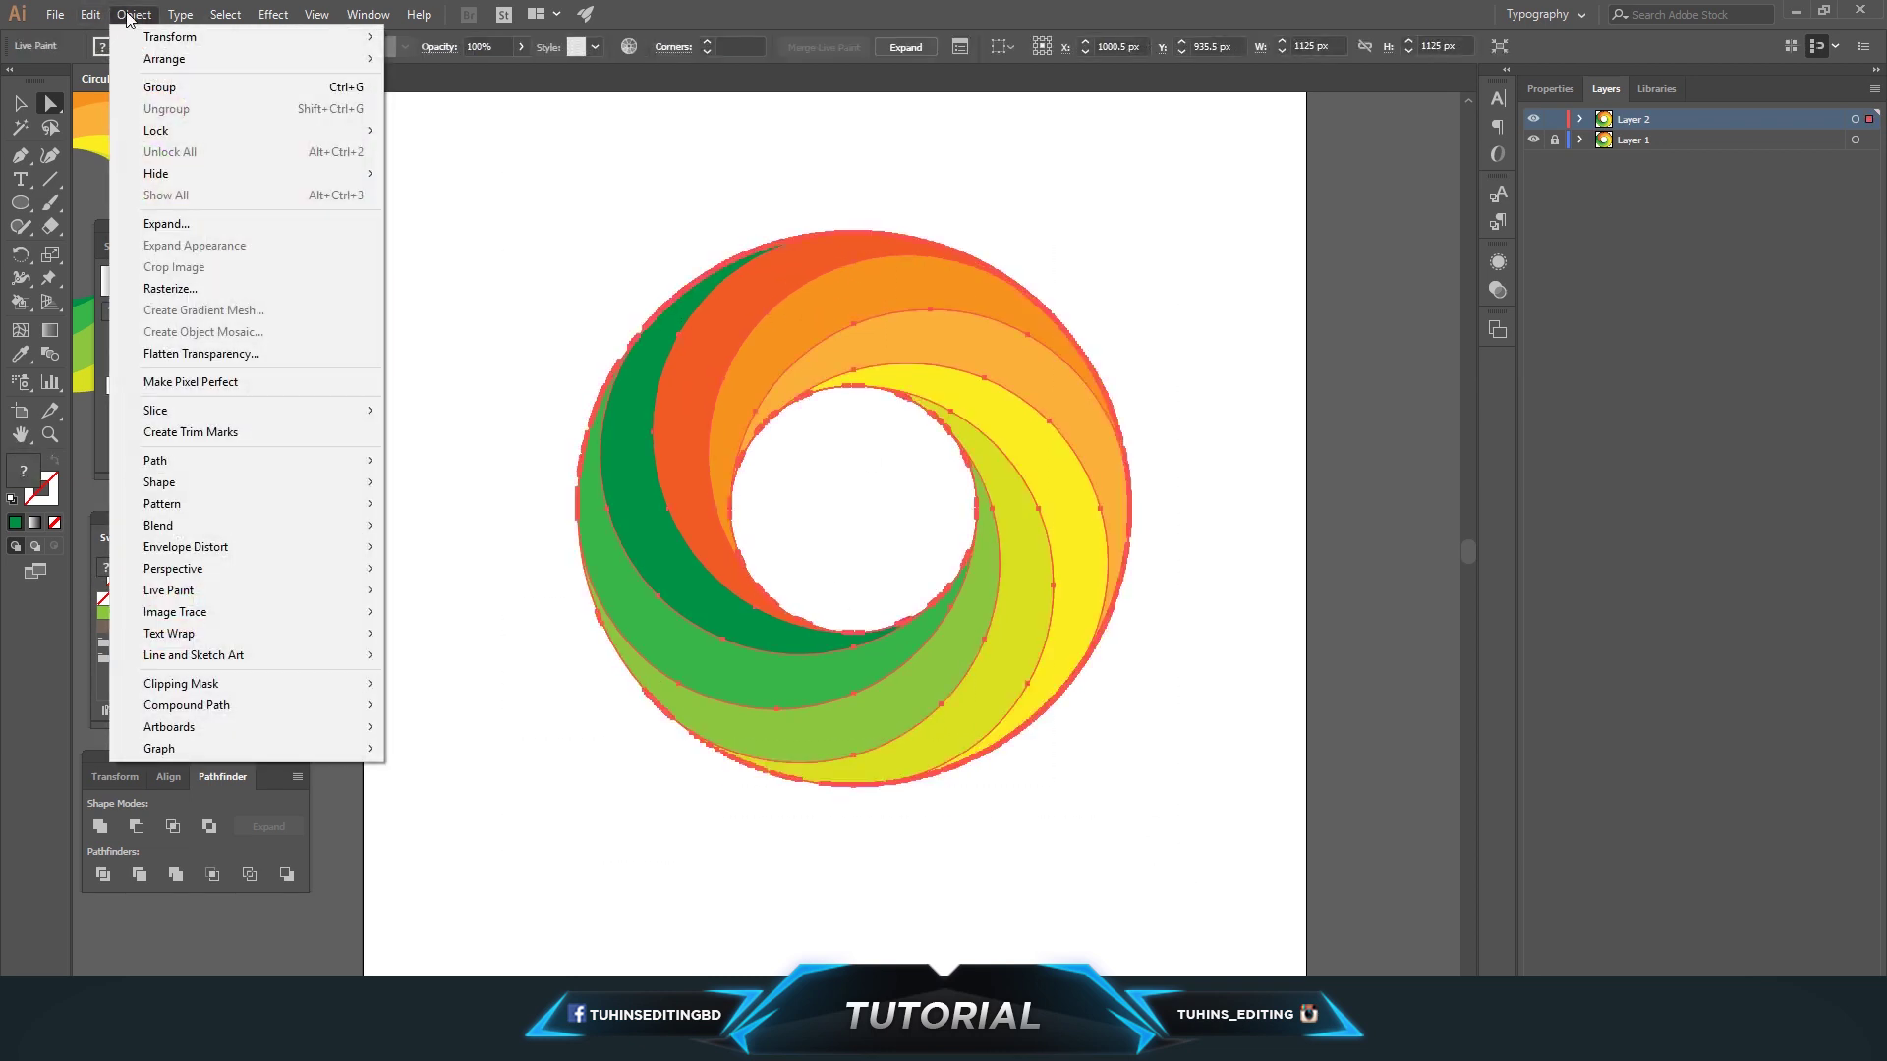
click(187, 222)
click(894, 630)
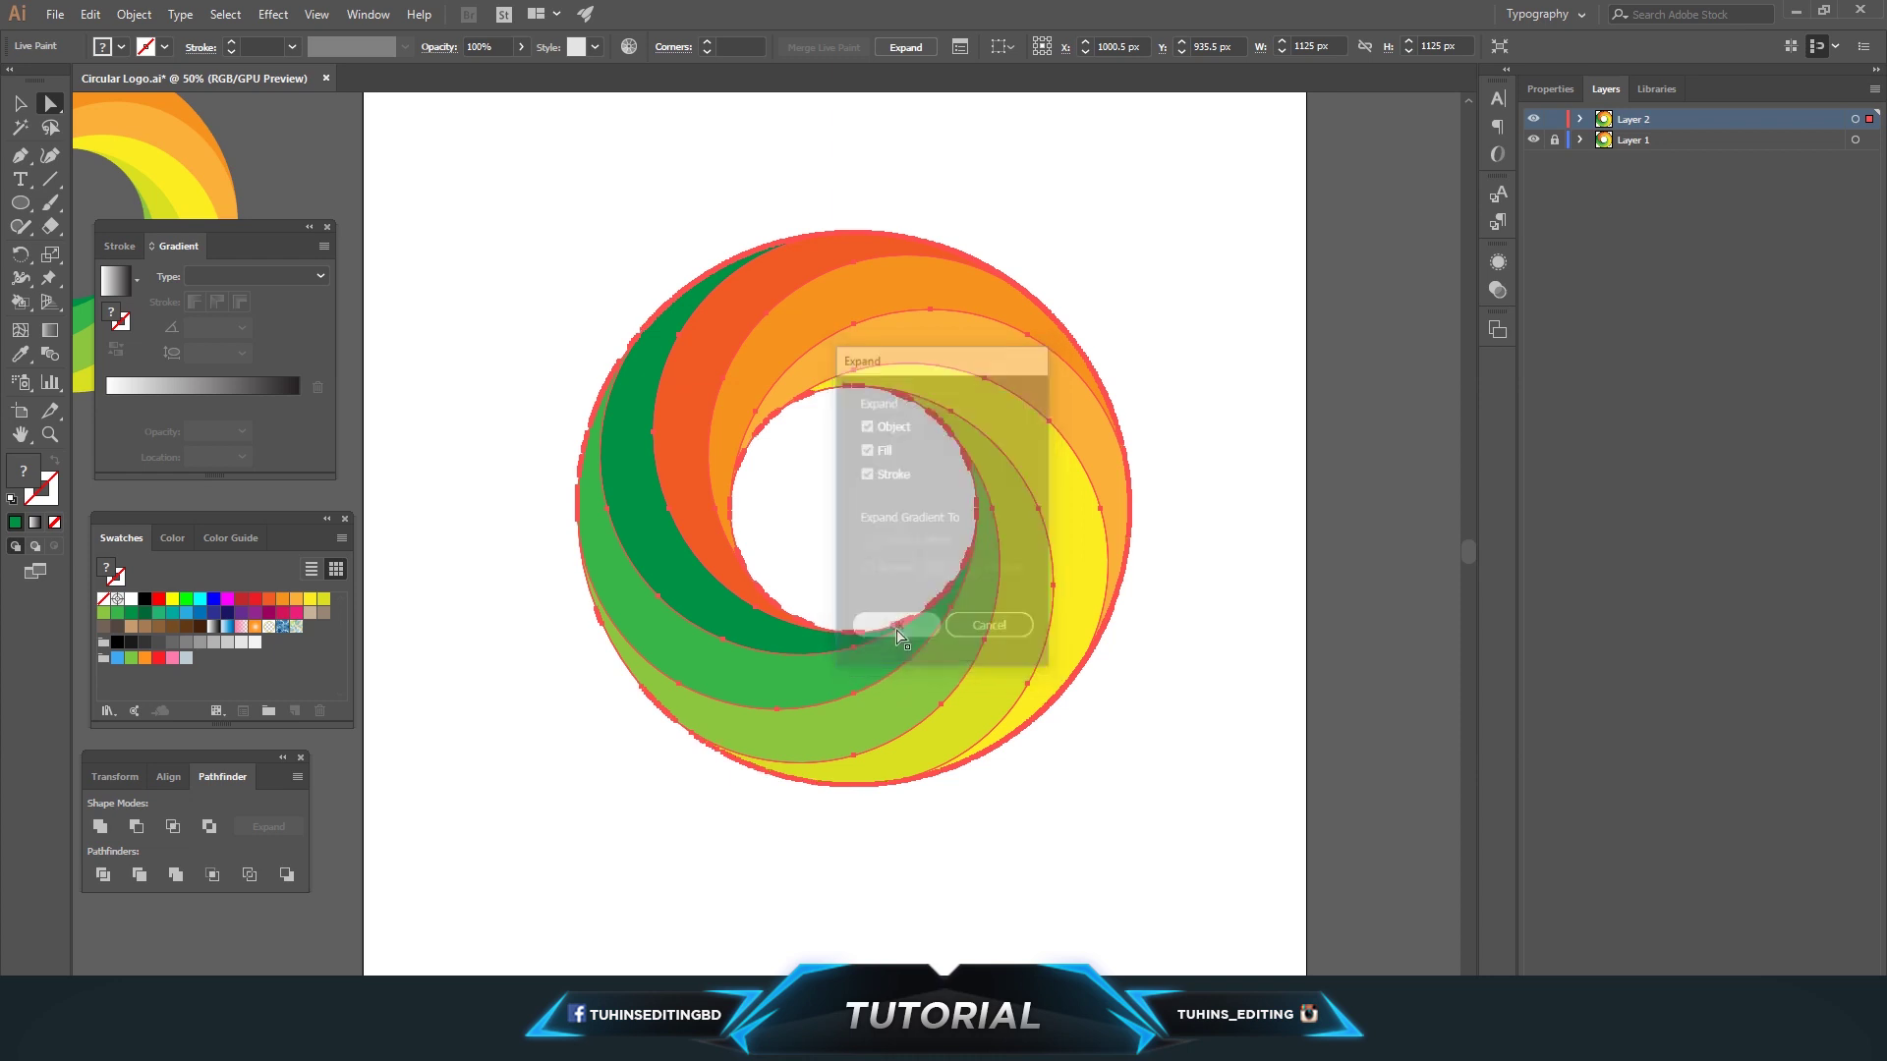
- Ungroup the expanded swirl via the Object menu
click(135, 15)
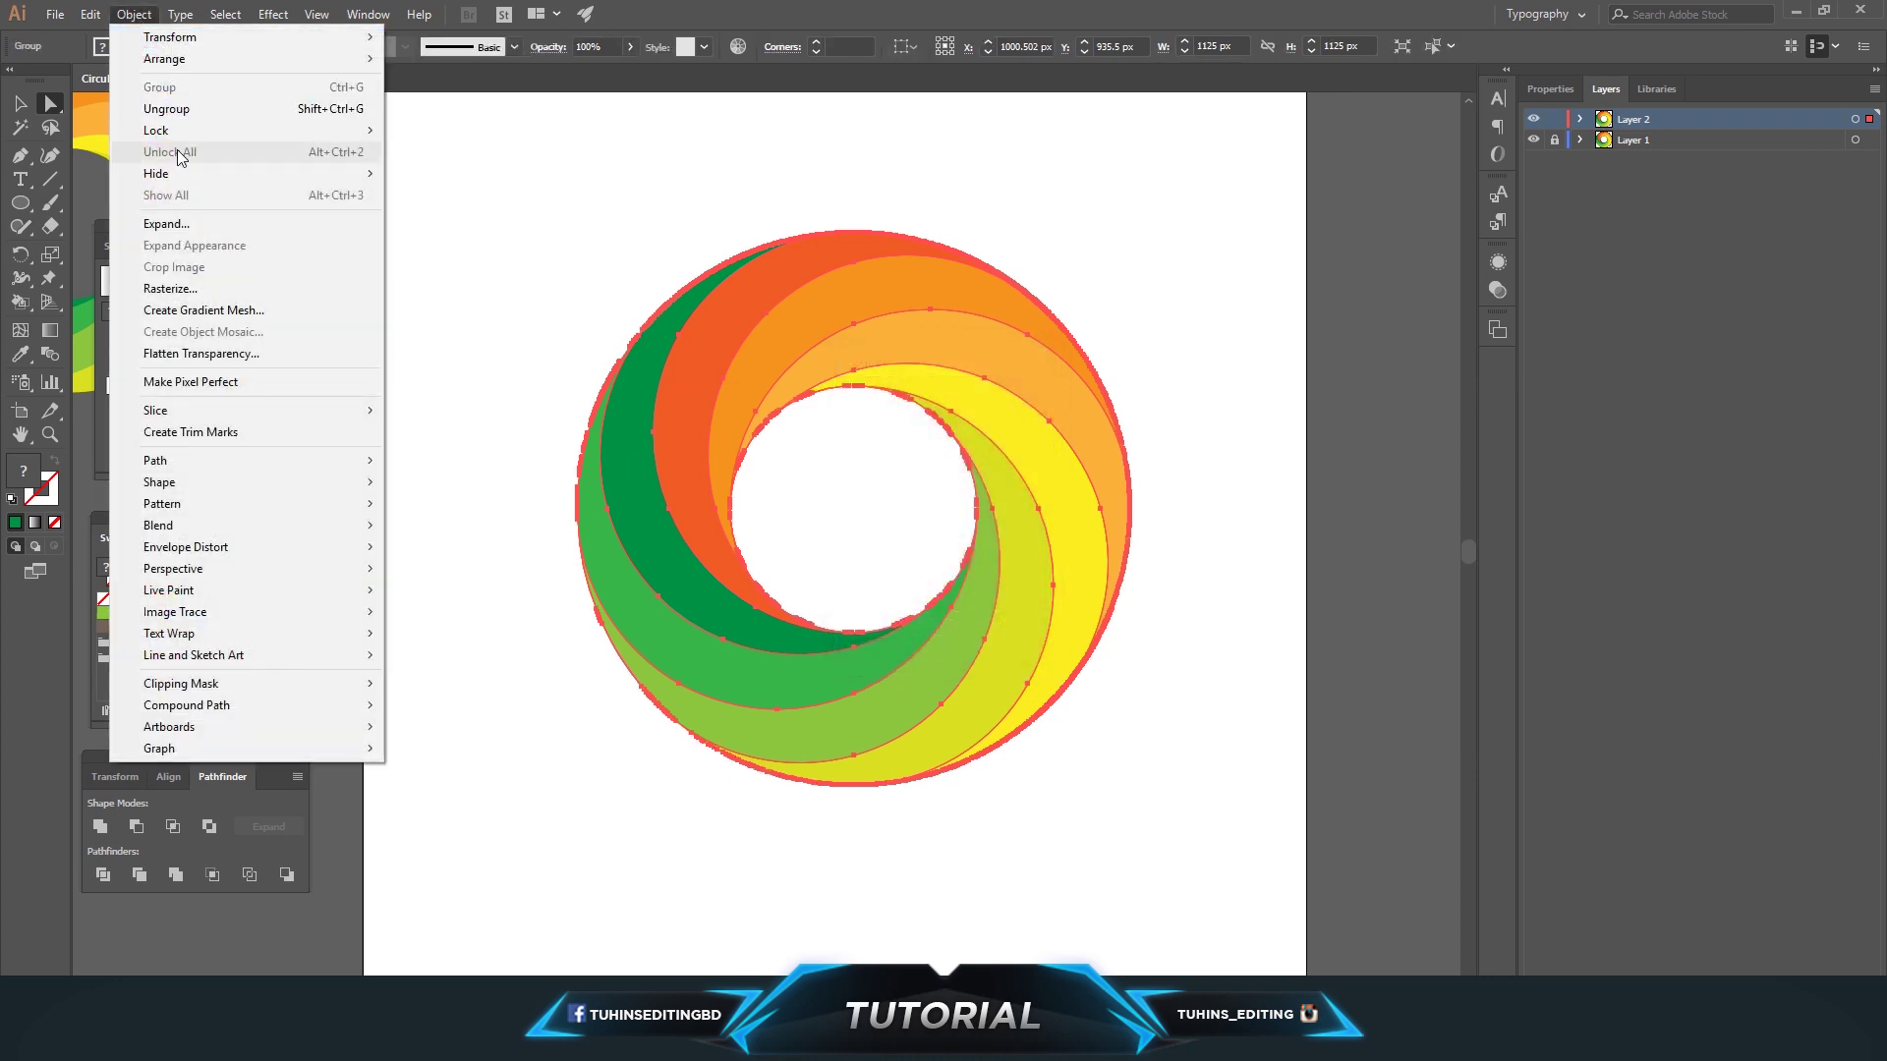
click(134, 16)
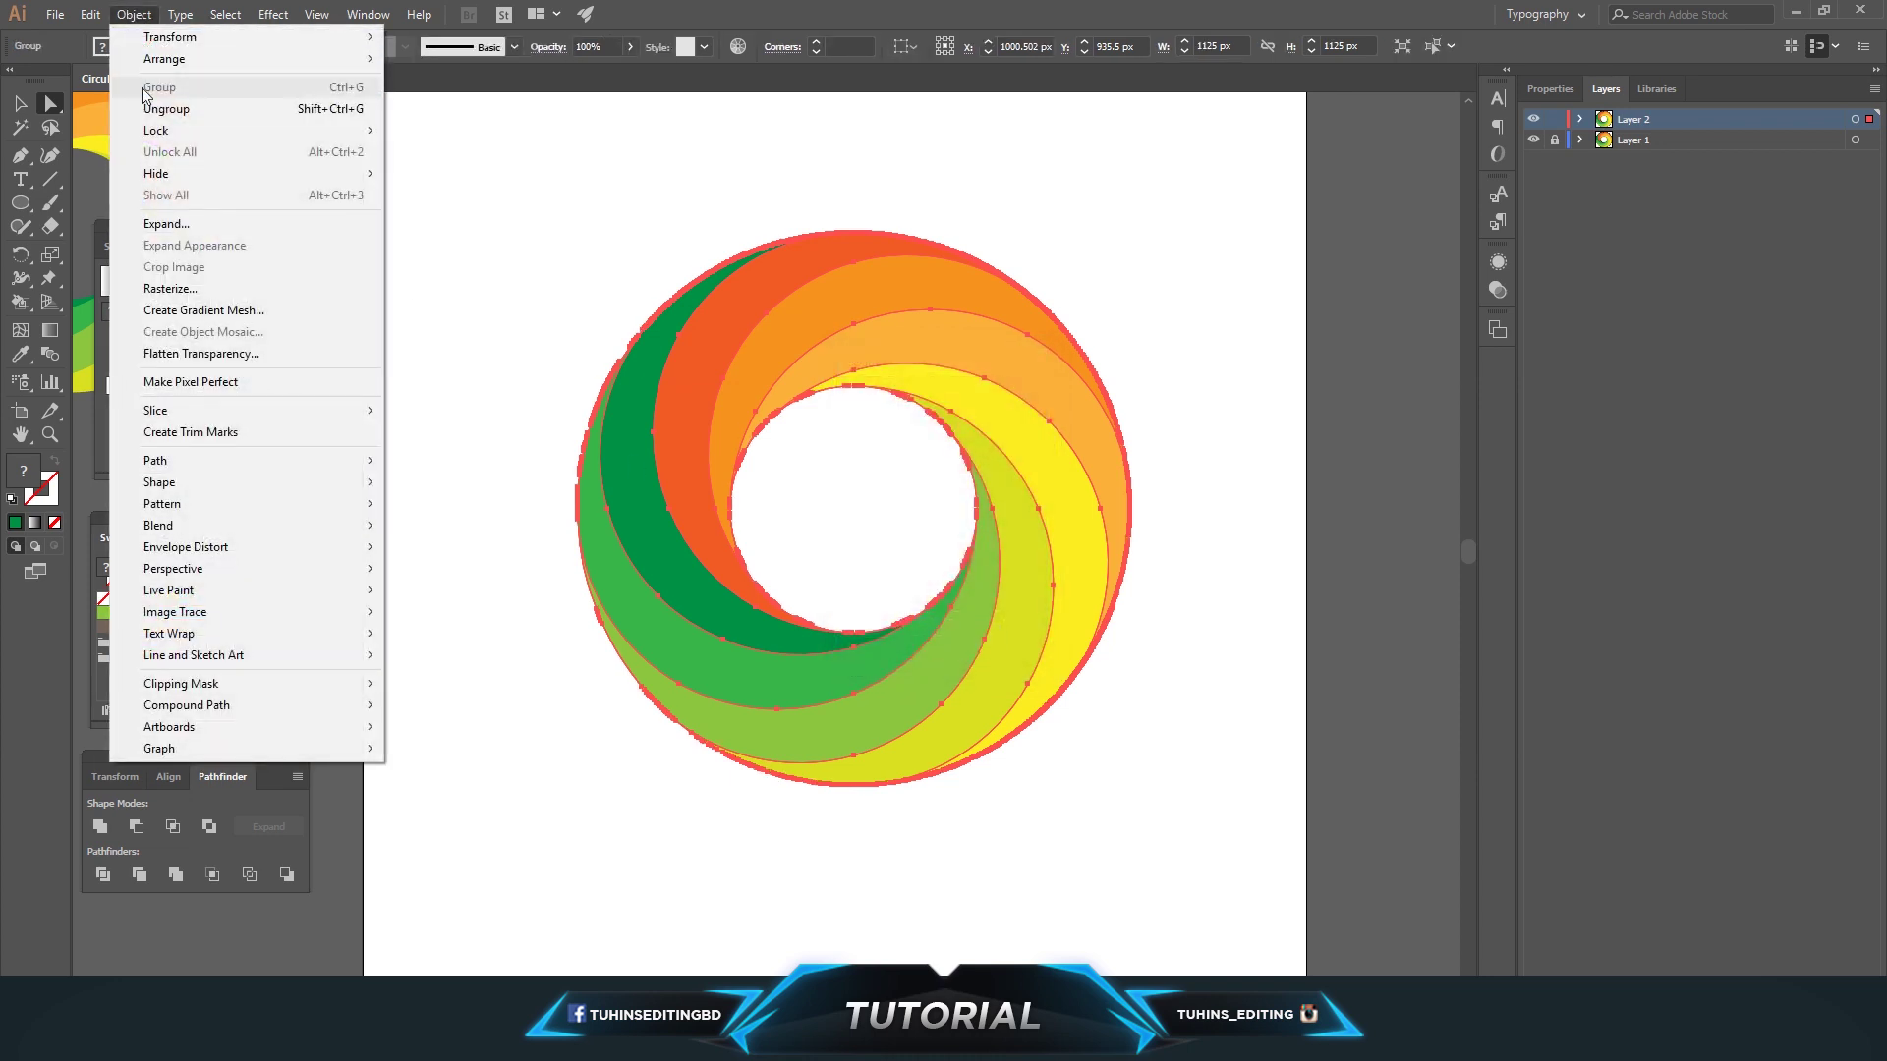
click(163, 109)
click(135, 14)
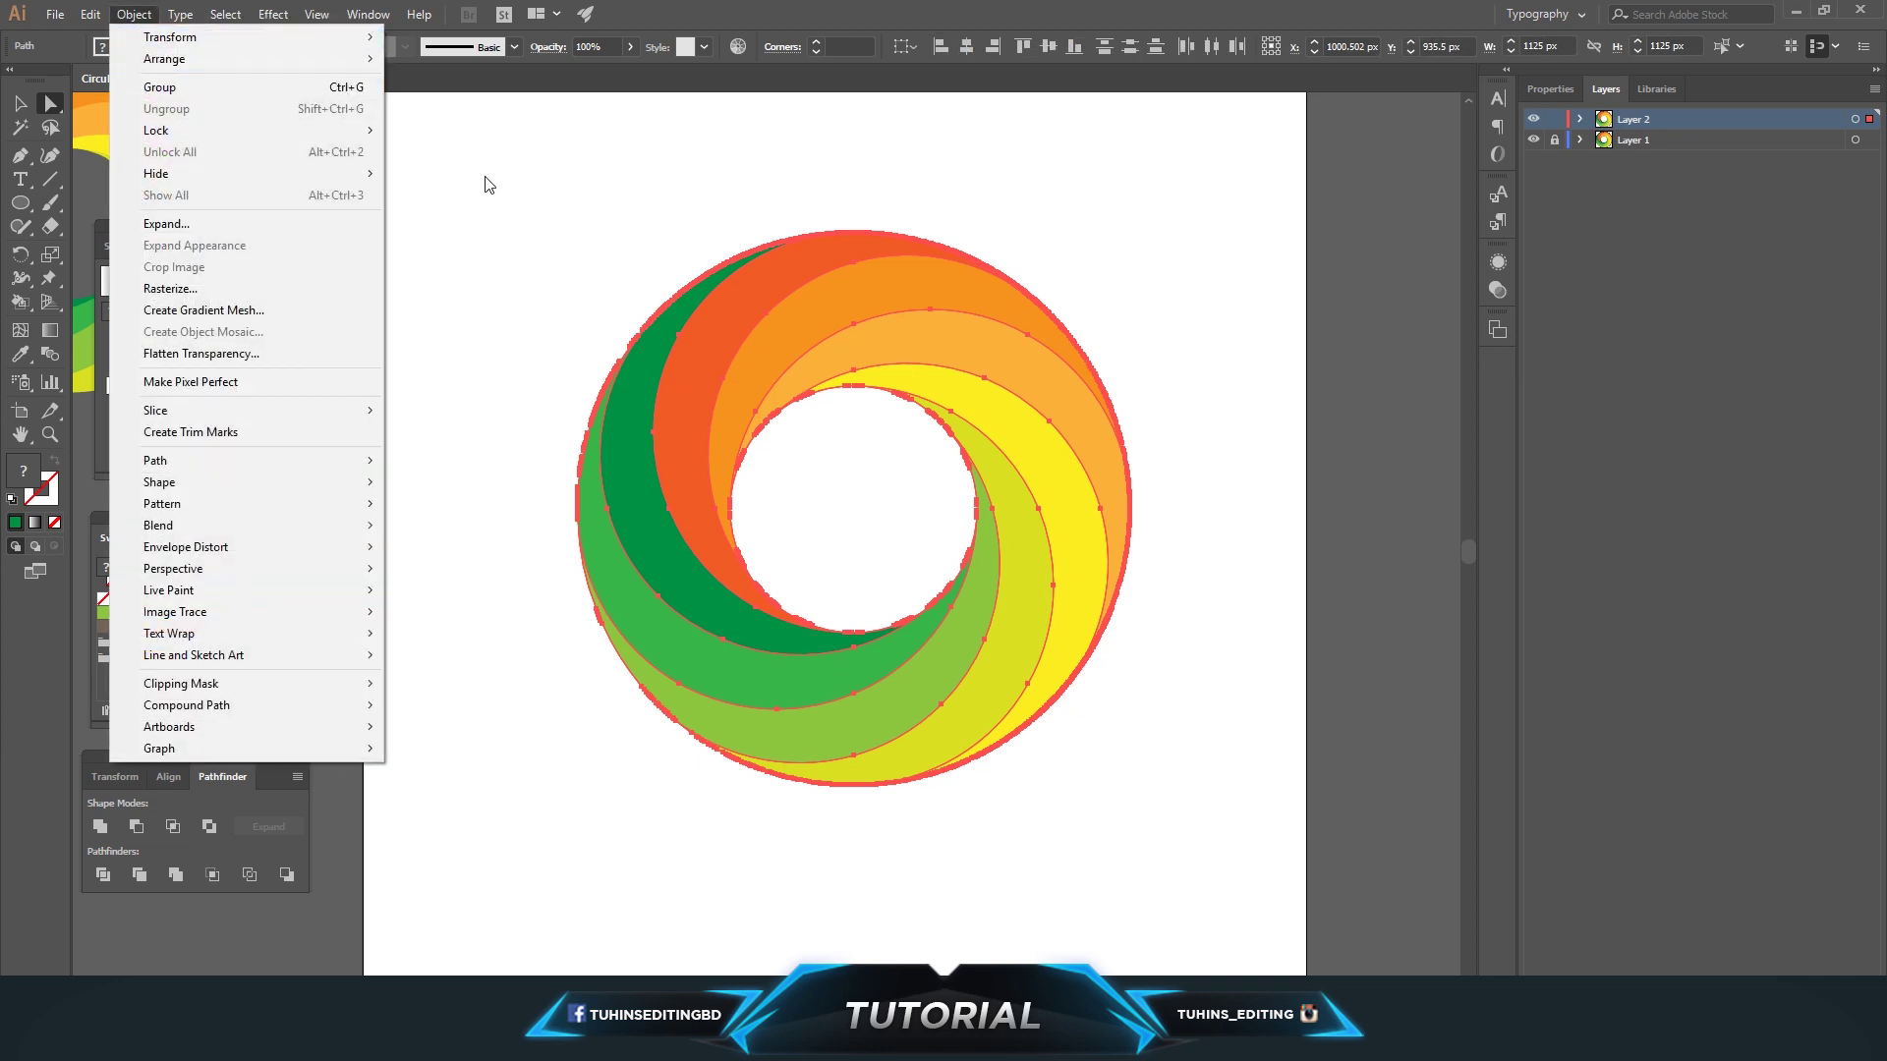
- Test that the orange and dark-green arcs move separately, undoing each move
click(780, 485)
mouse_move(780, 358)
mouse_down()
mouse_move(1140, 374)
mouse_move(1124, 444)
mouse_up()
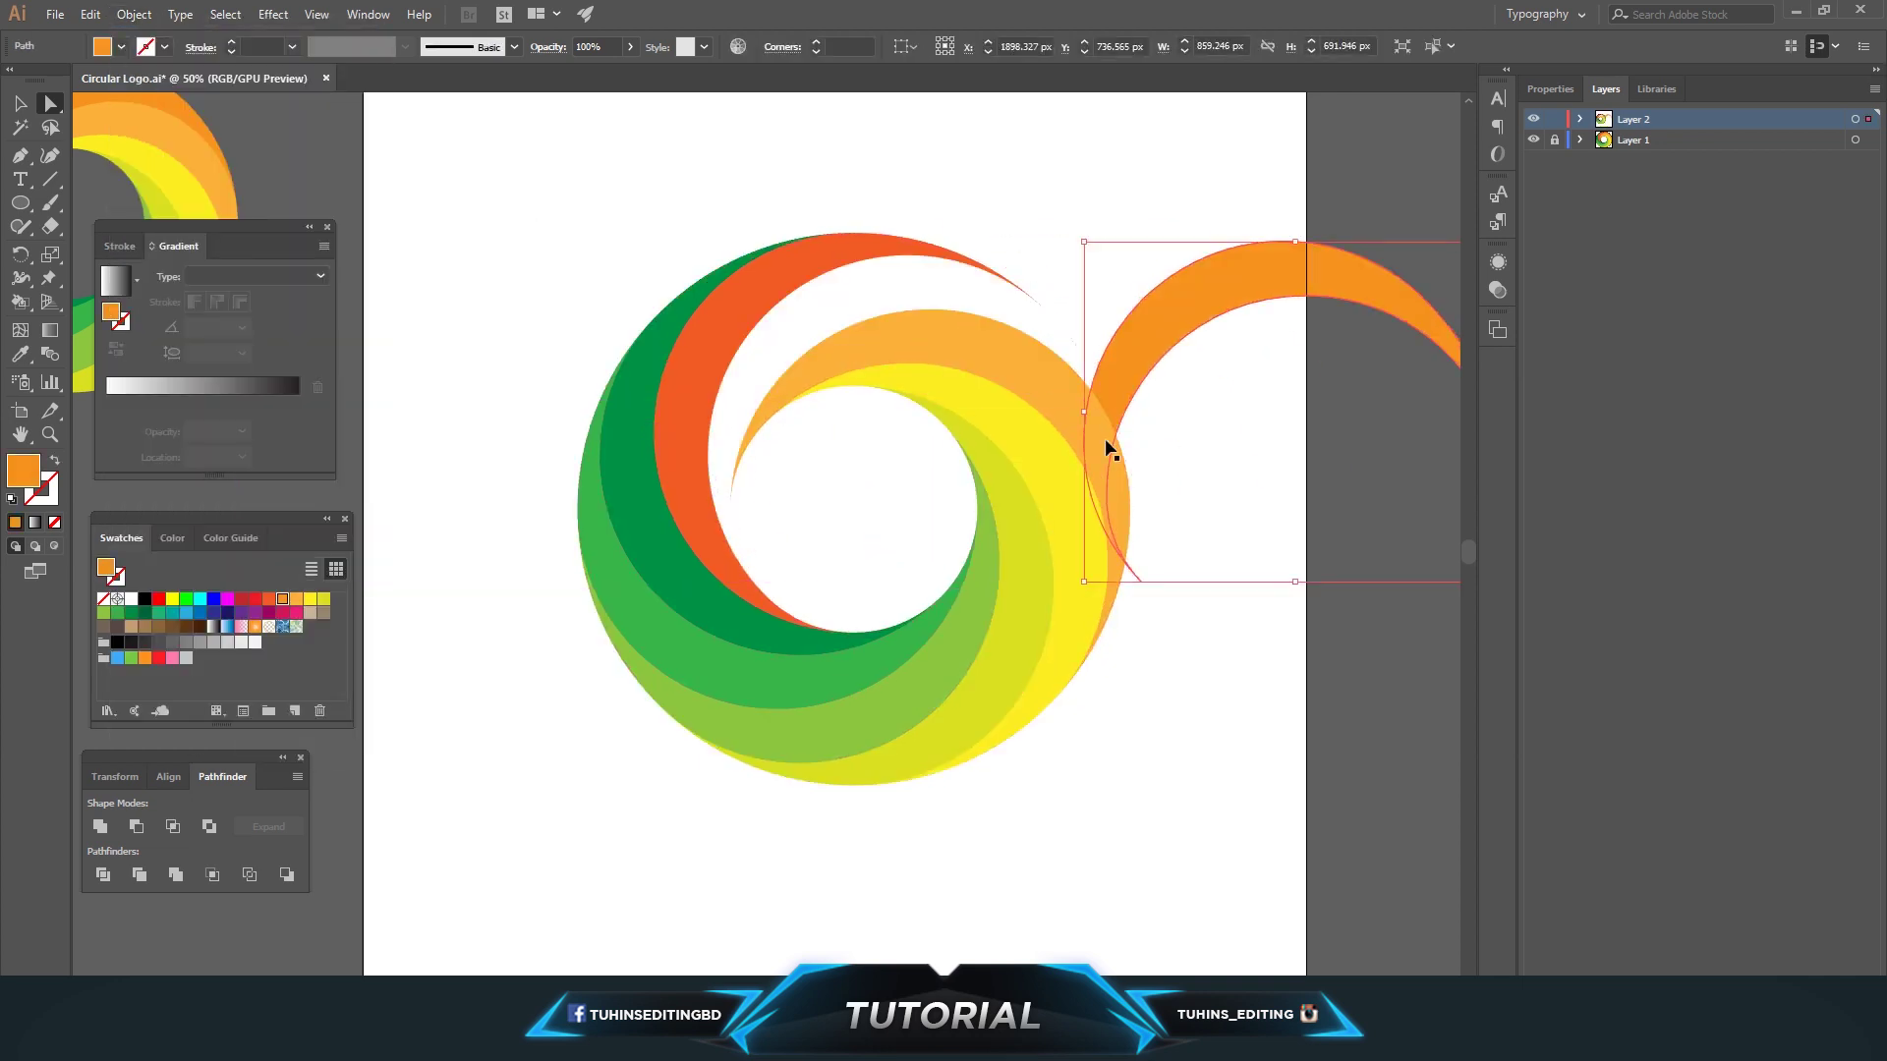
key(ctrl+z)
key(ctrl+shift+z)
key(ctrl+z)
drag(724, 413, 496, 398)
key(ctrl+z)
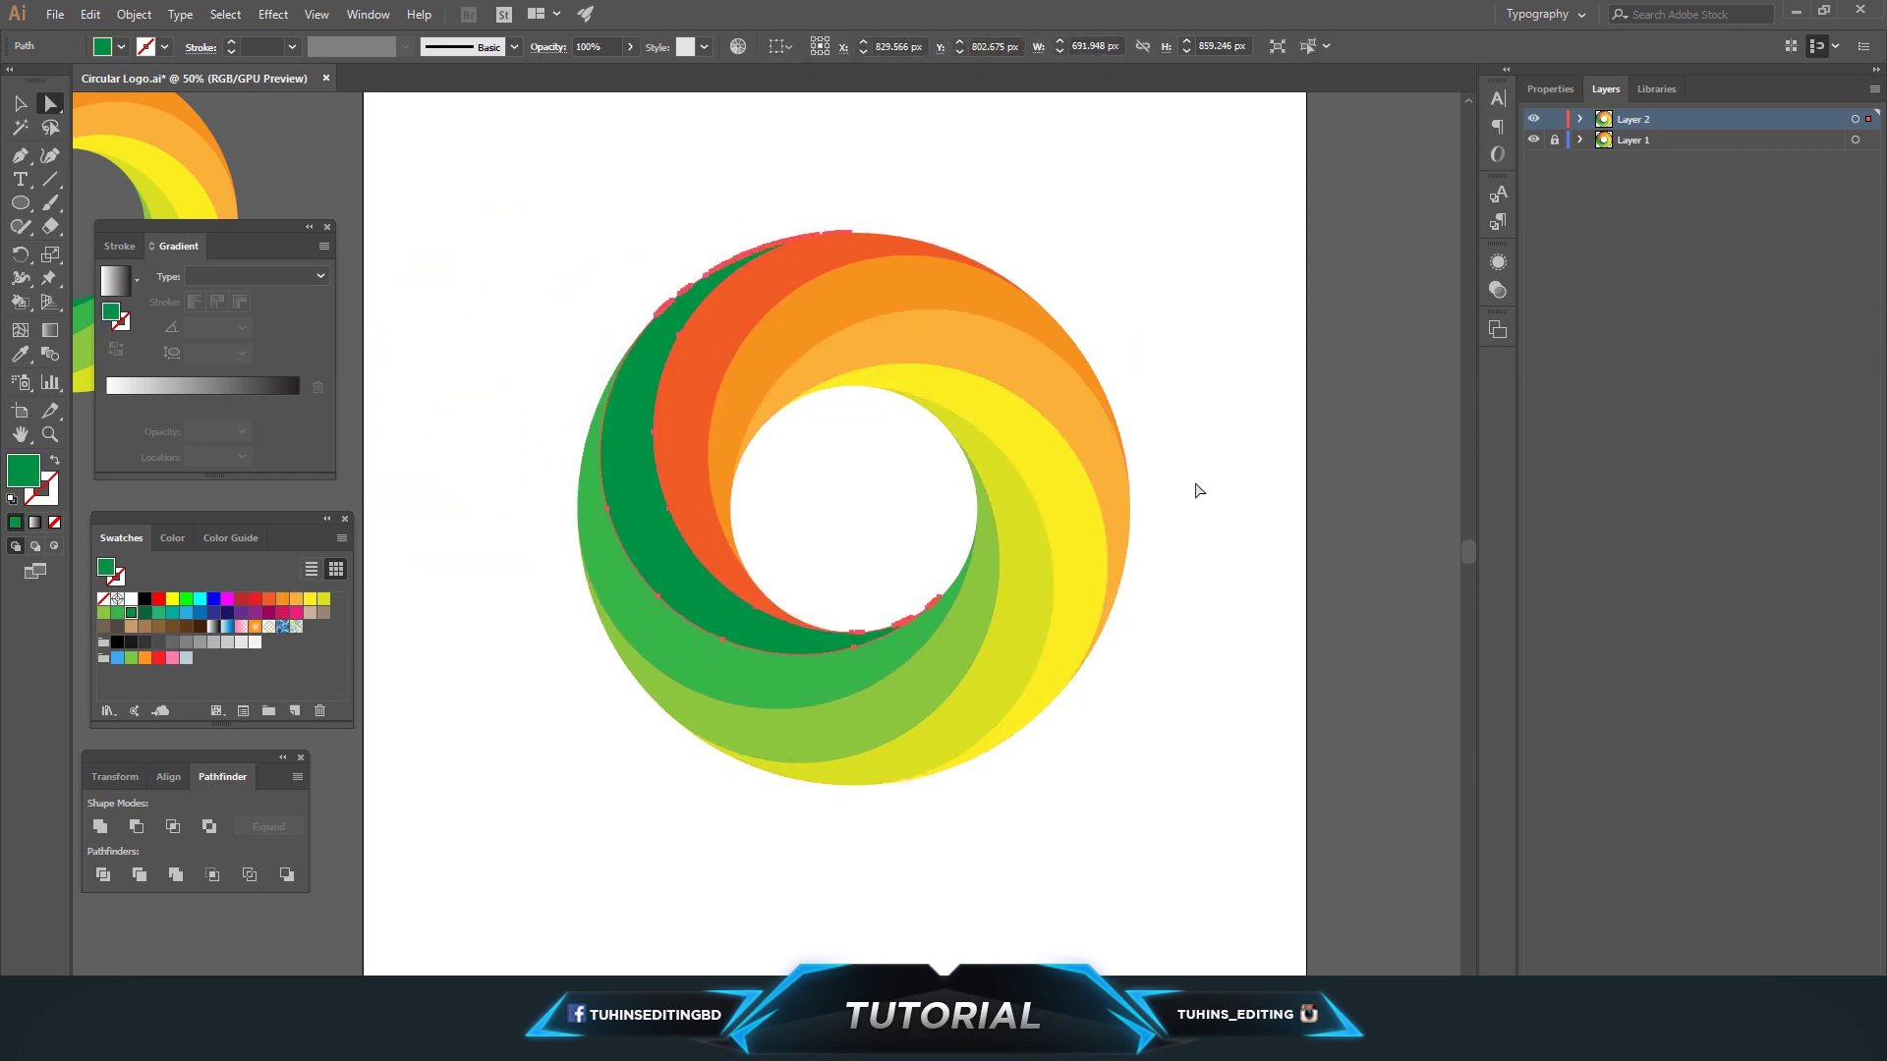
click(876, 337)
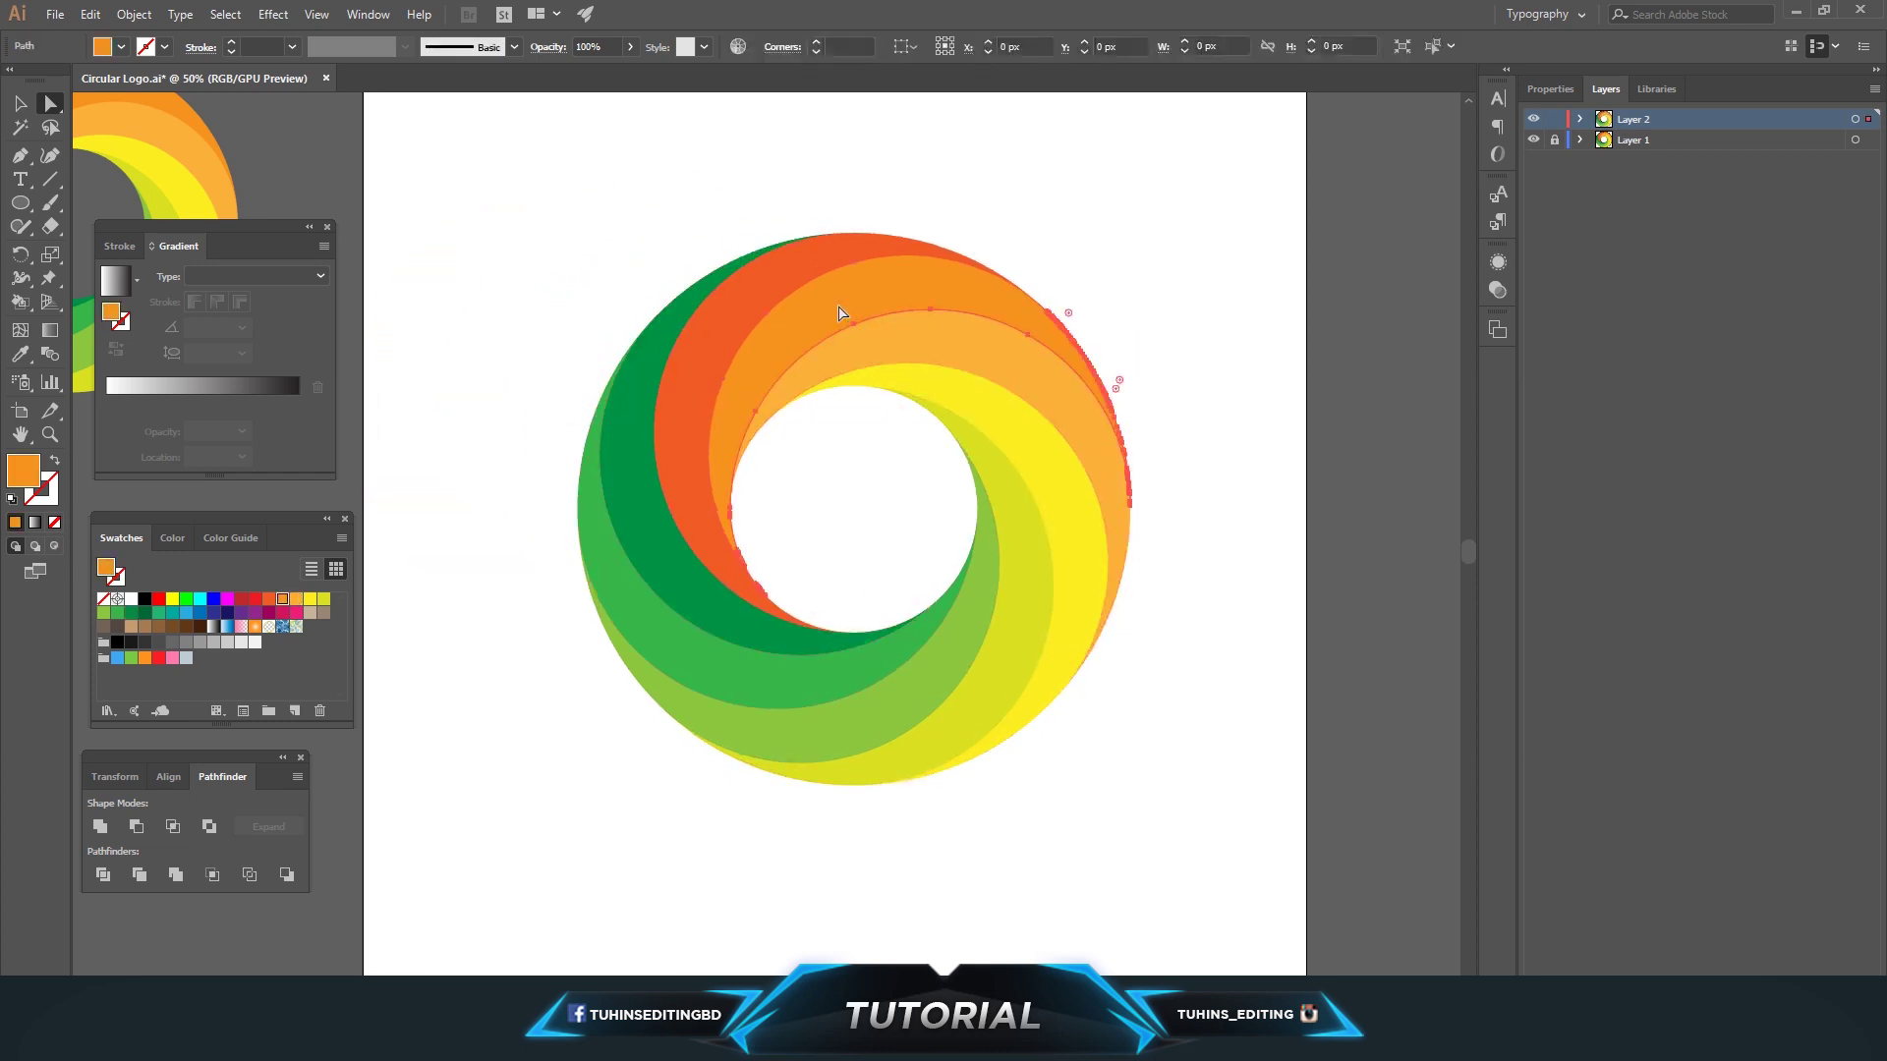
- Give the orange arc a linear gradient from yellow-green to a darkened green
click(34, 529)
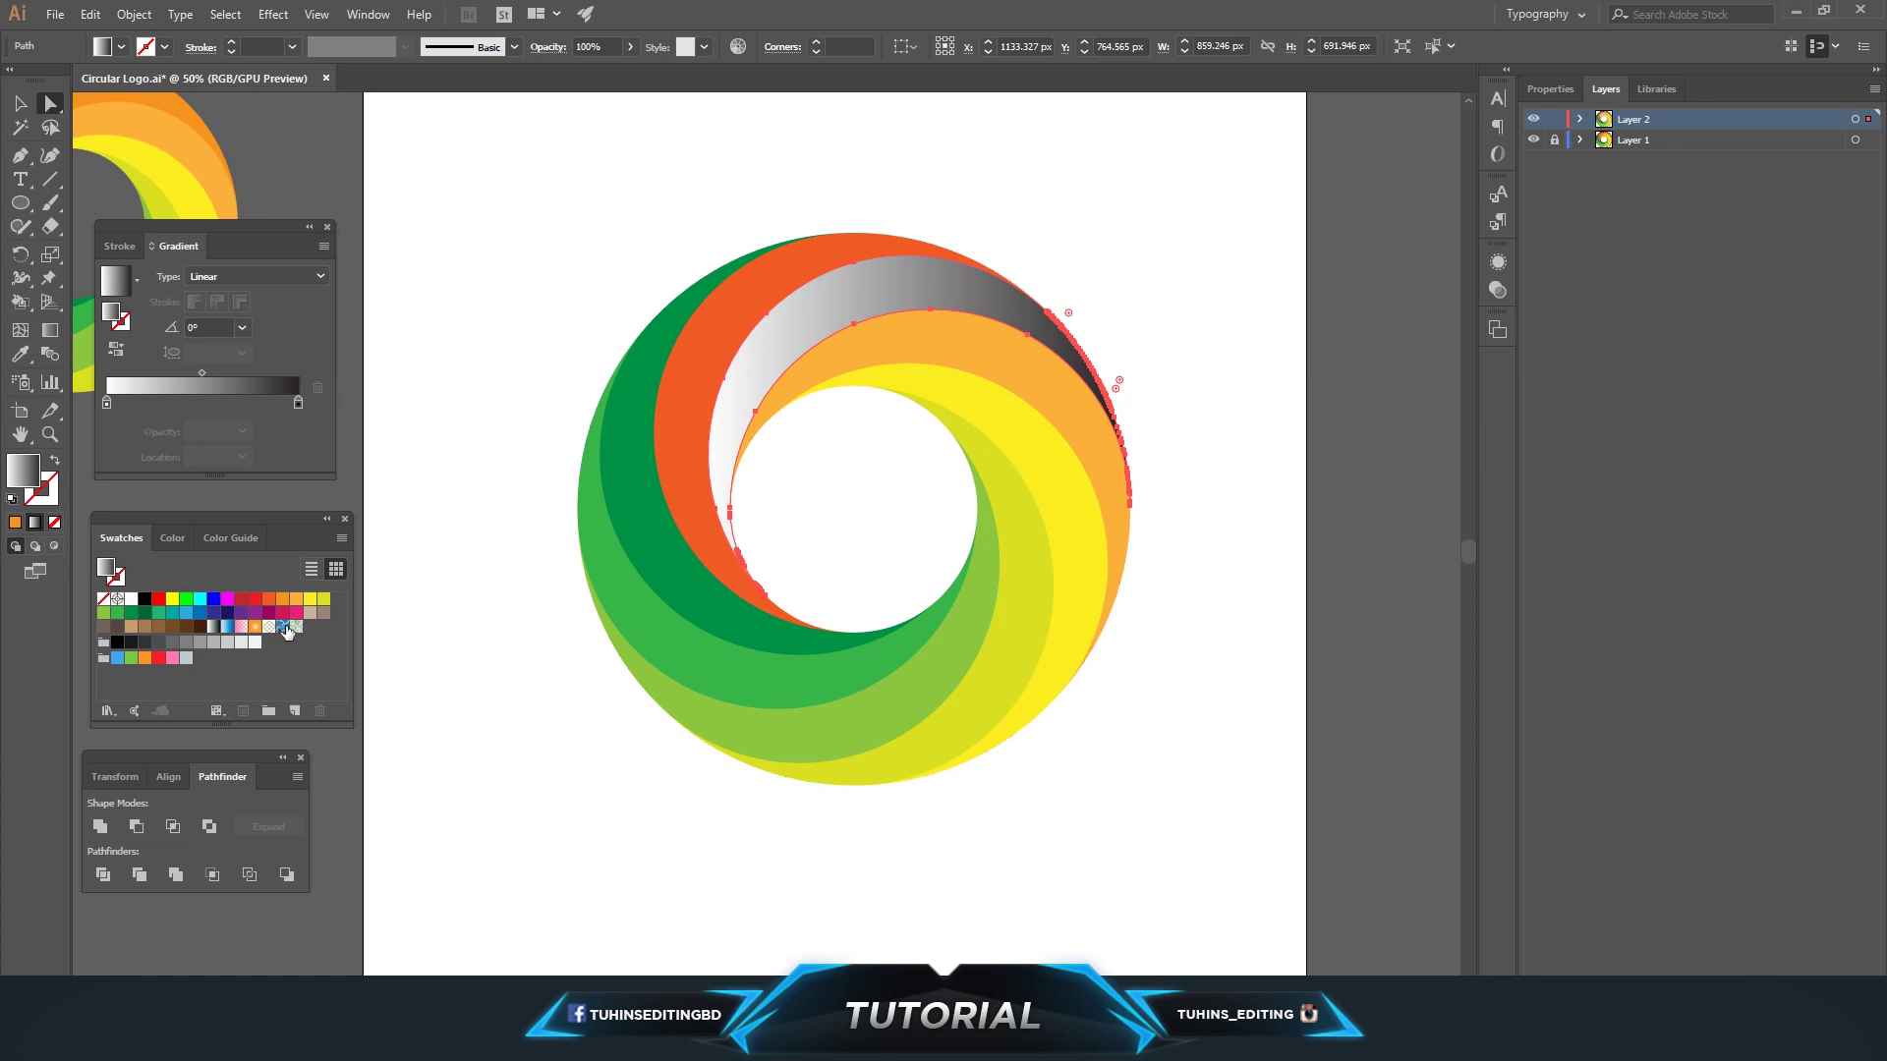
click(105, 613)
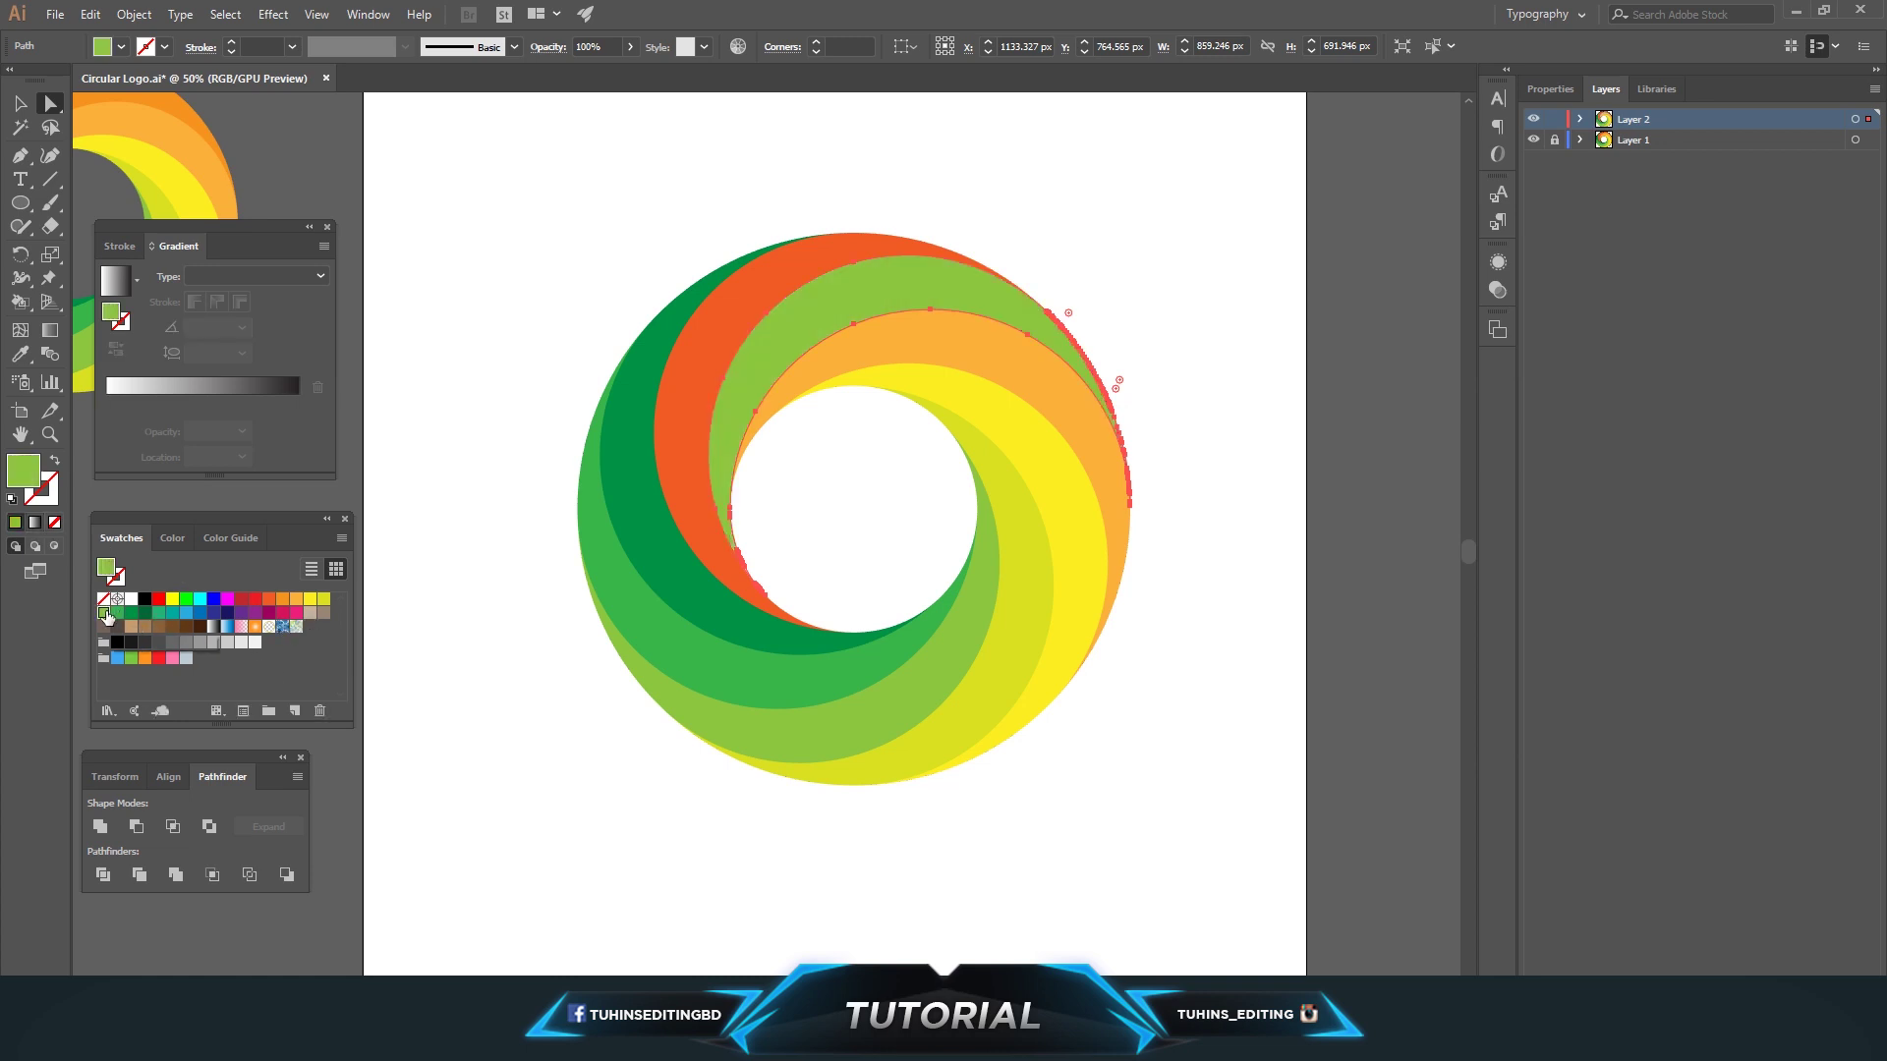
click(34, 522)
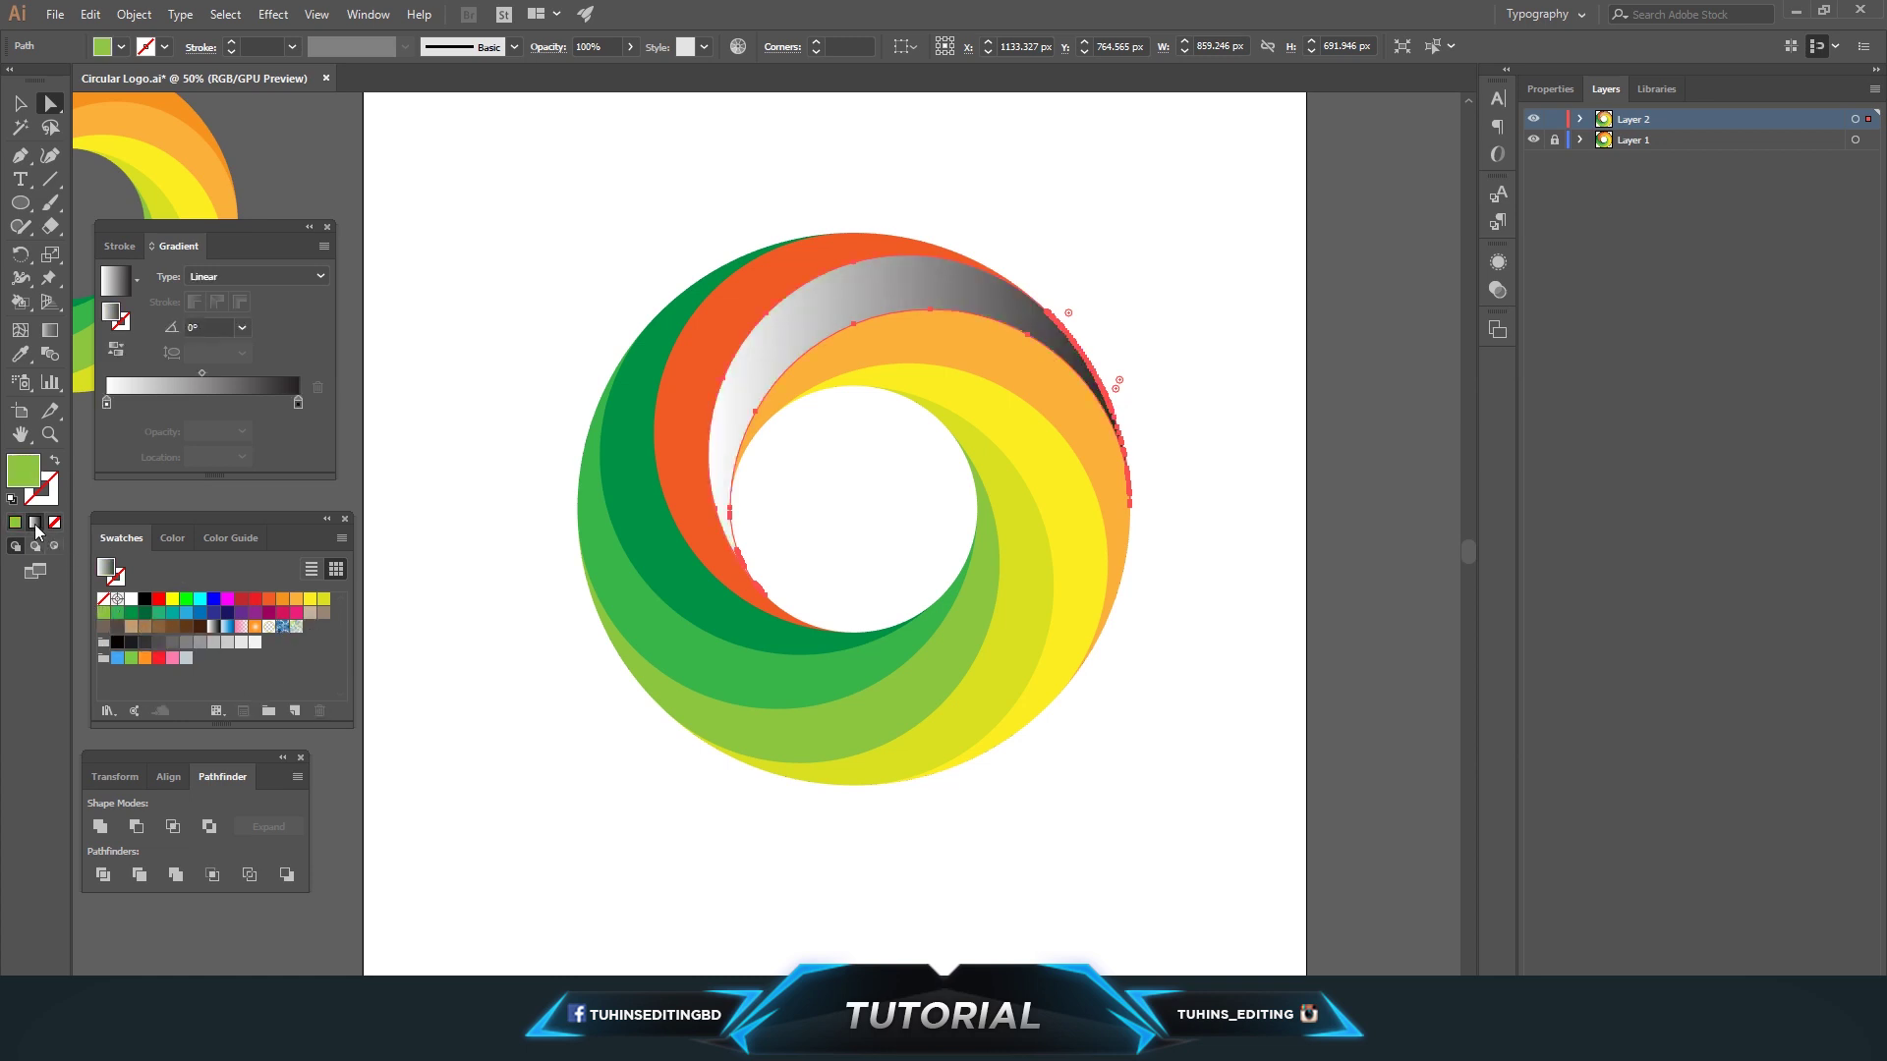
double_click(106, 403)
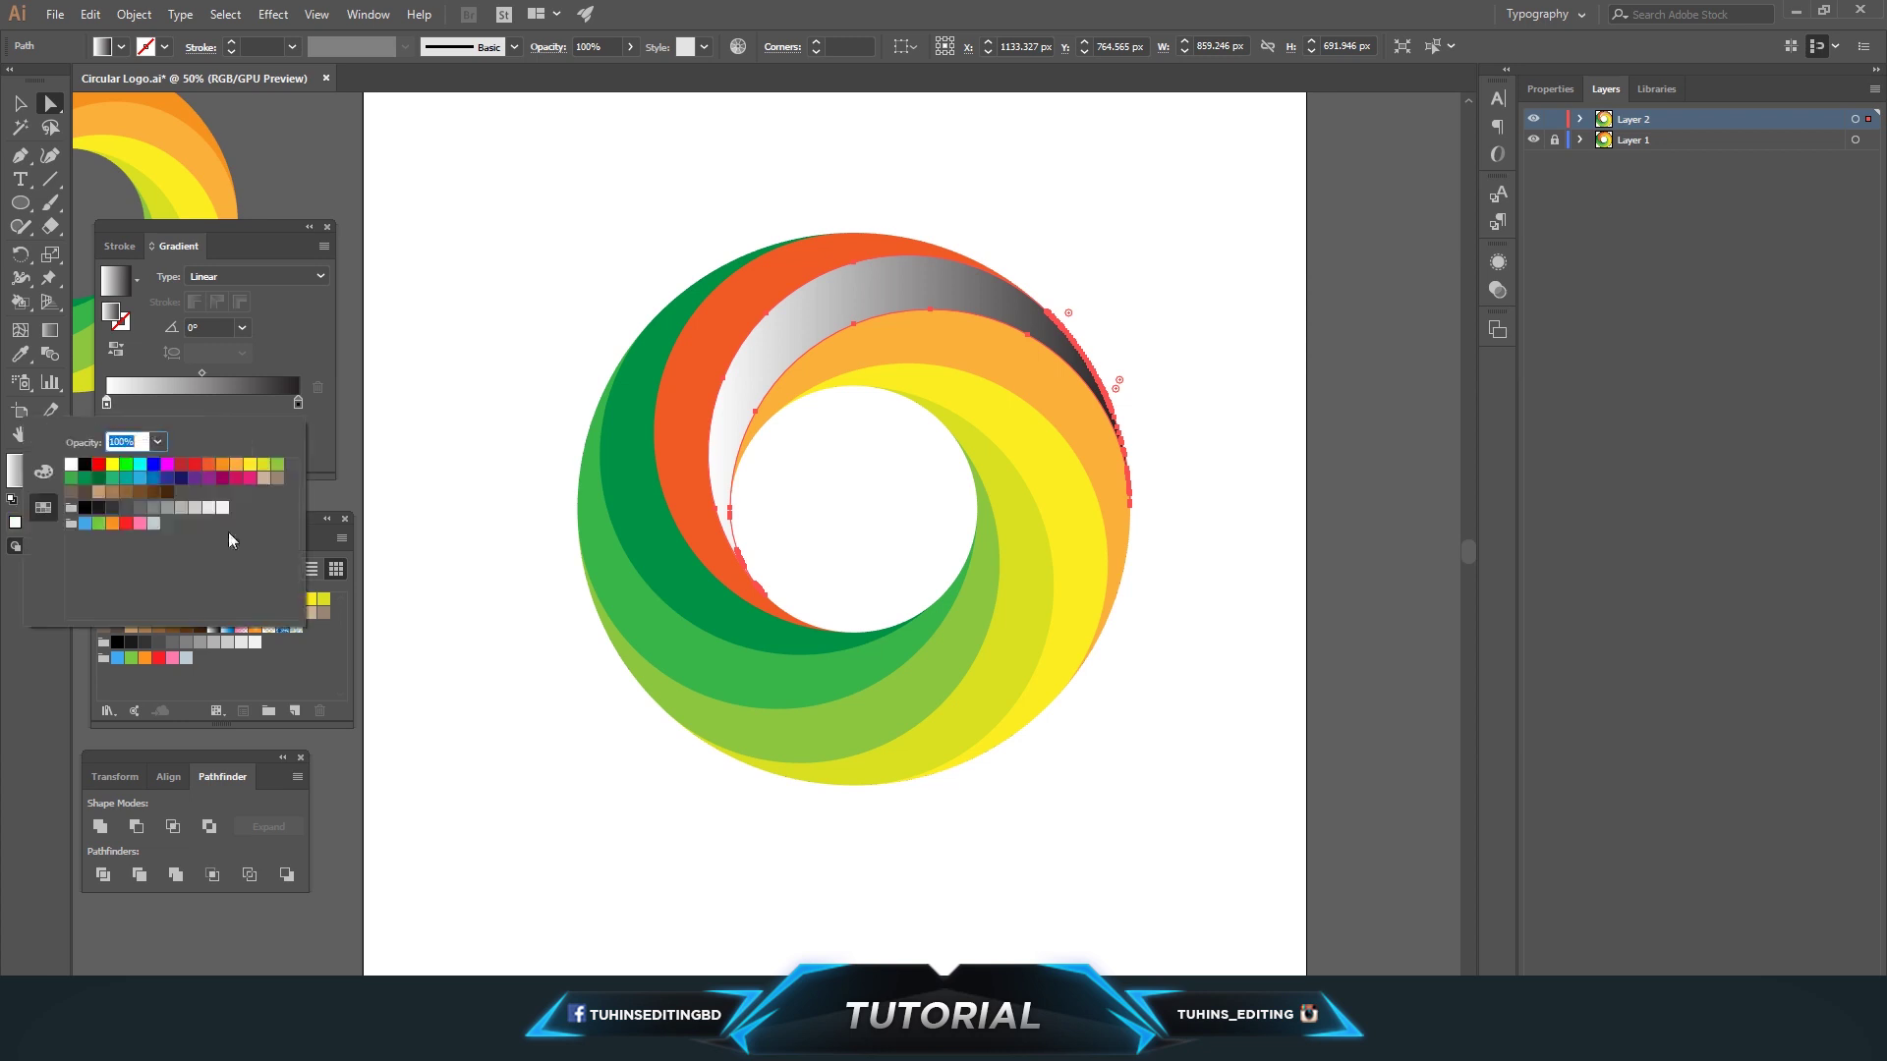
click(263, 465)
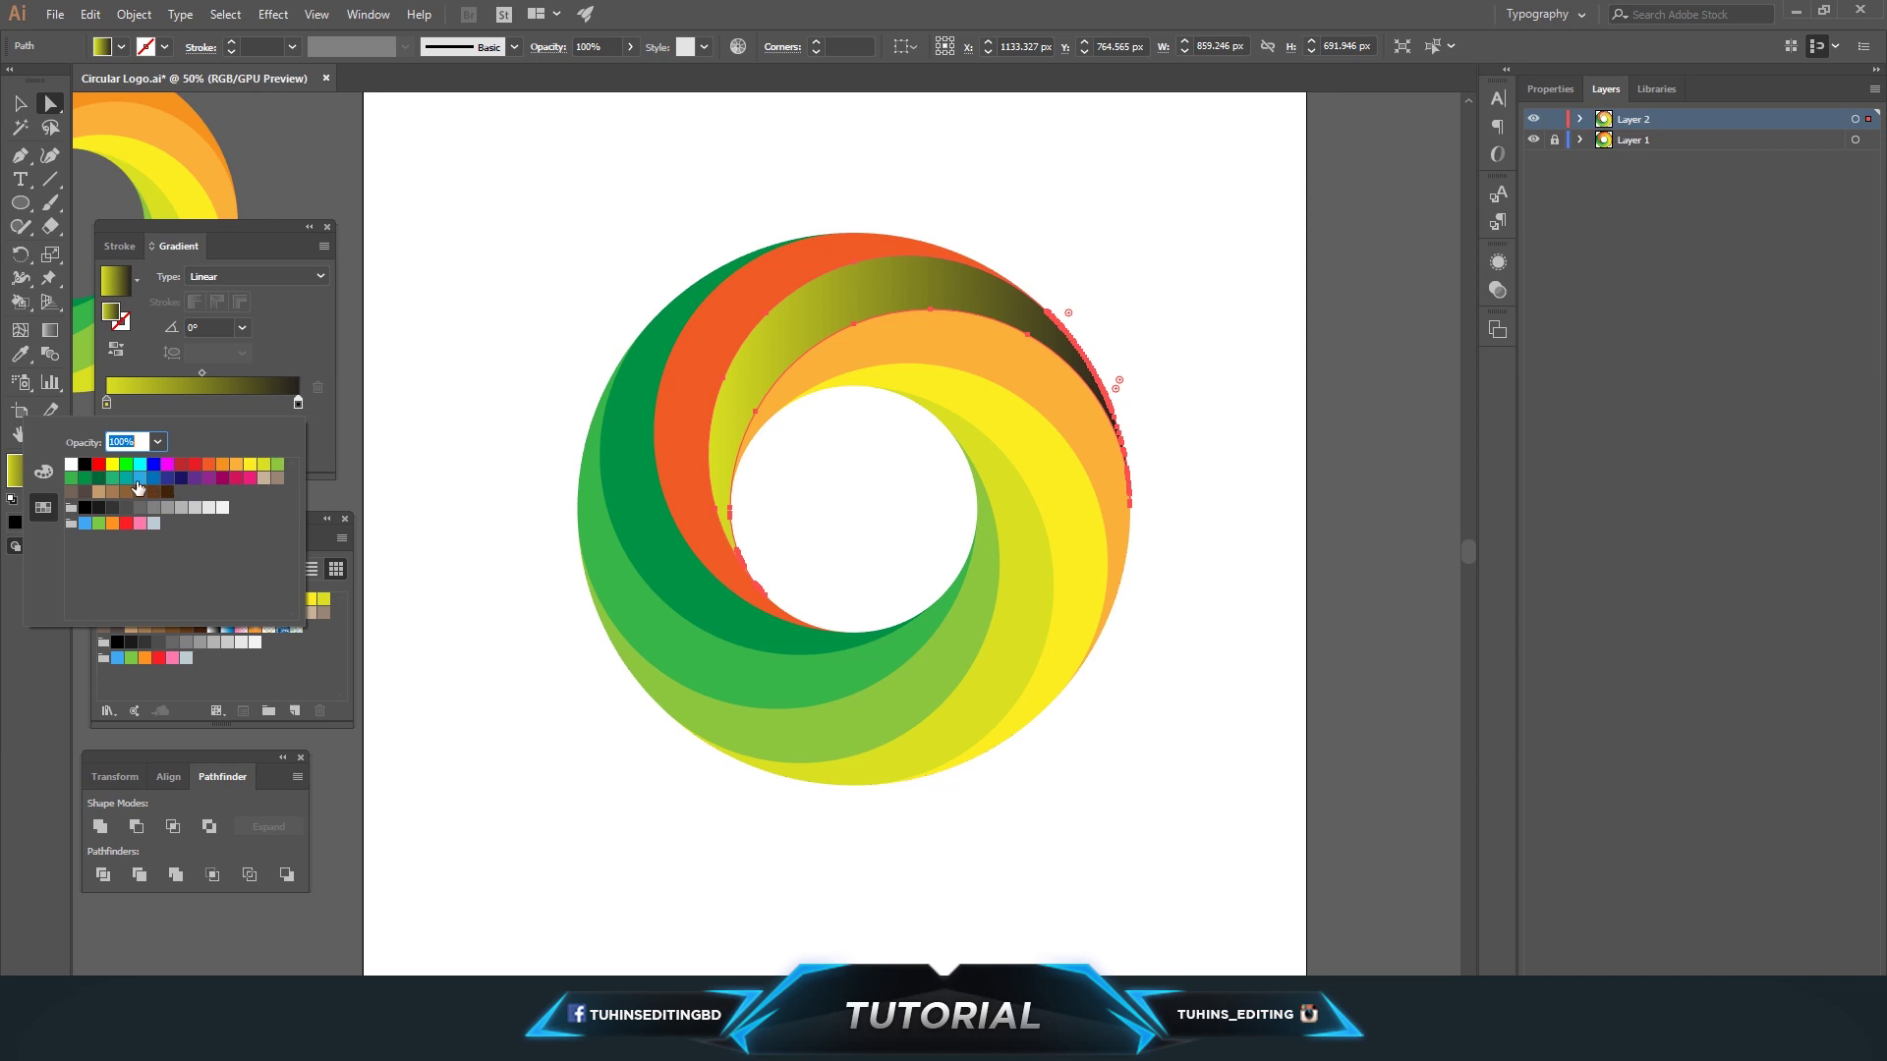
click(86, 480)
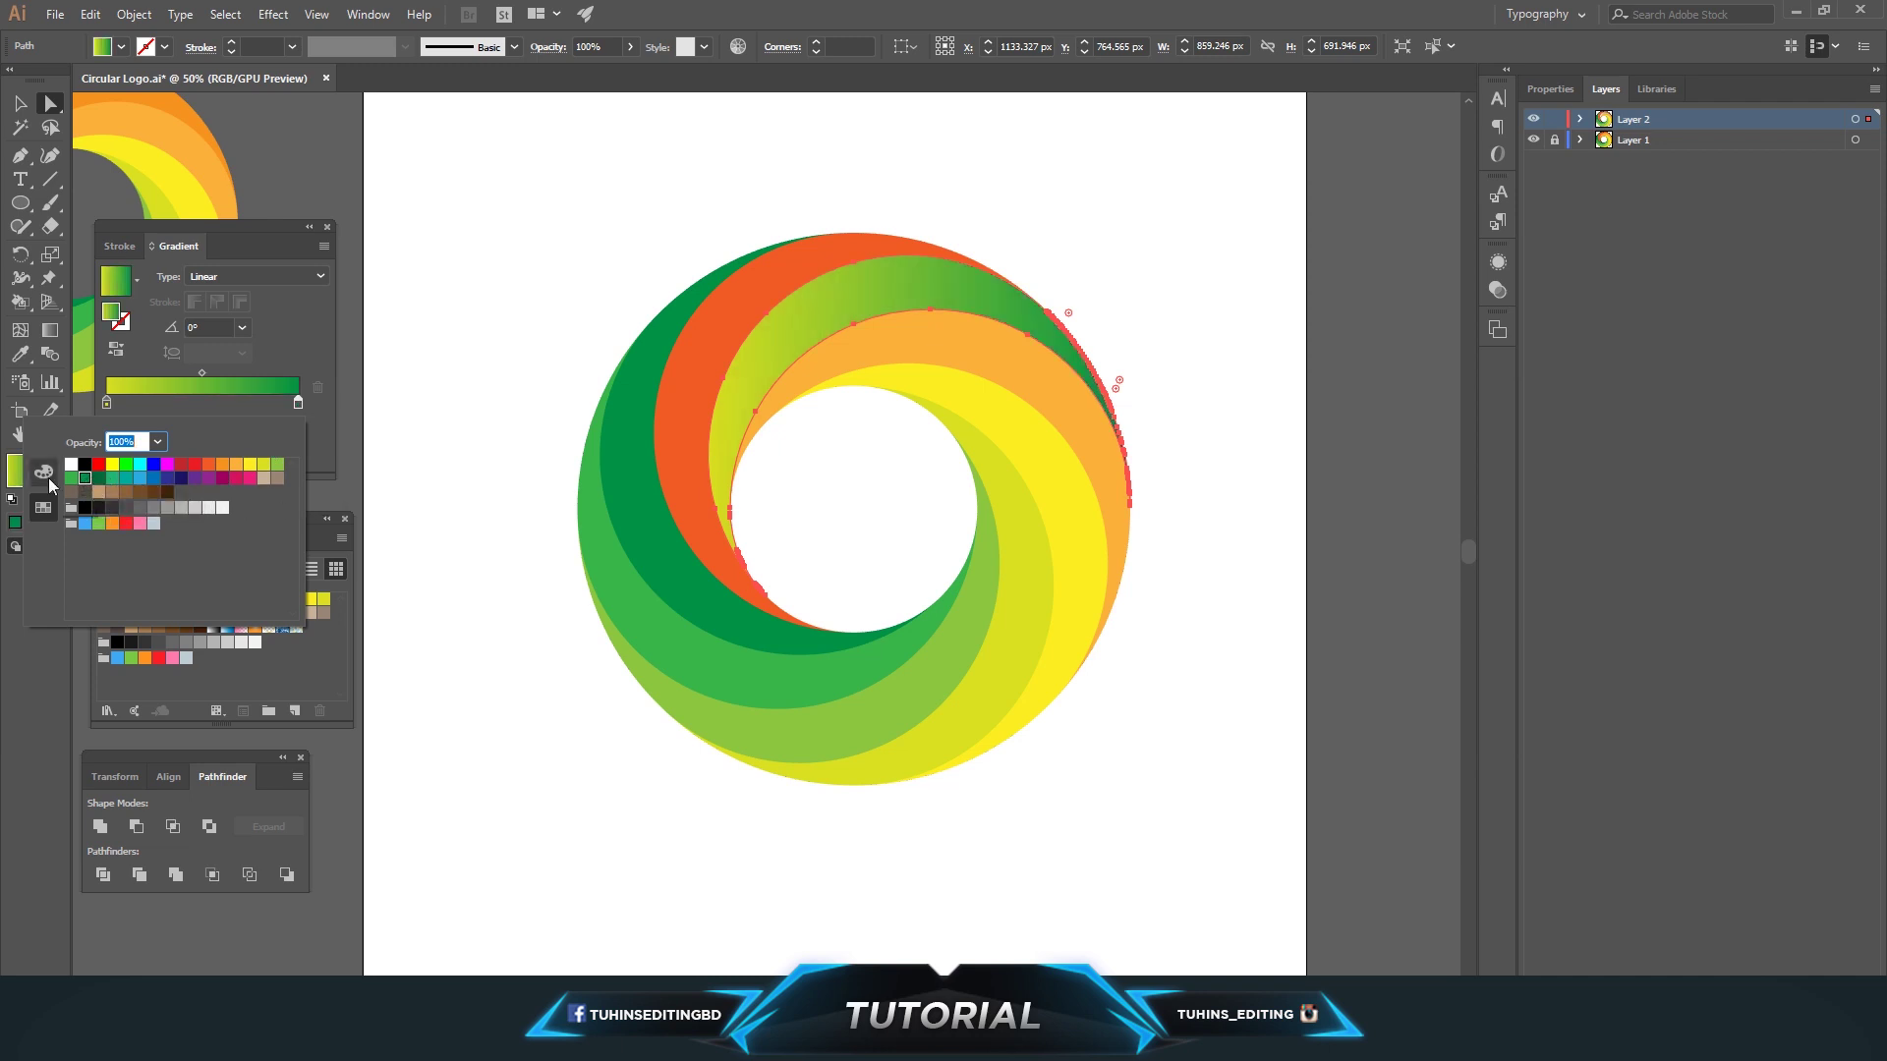
click(43, 472)
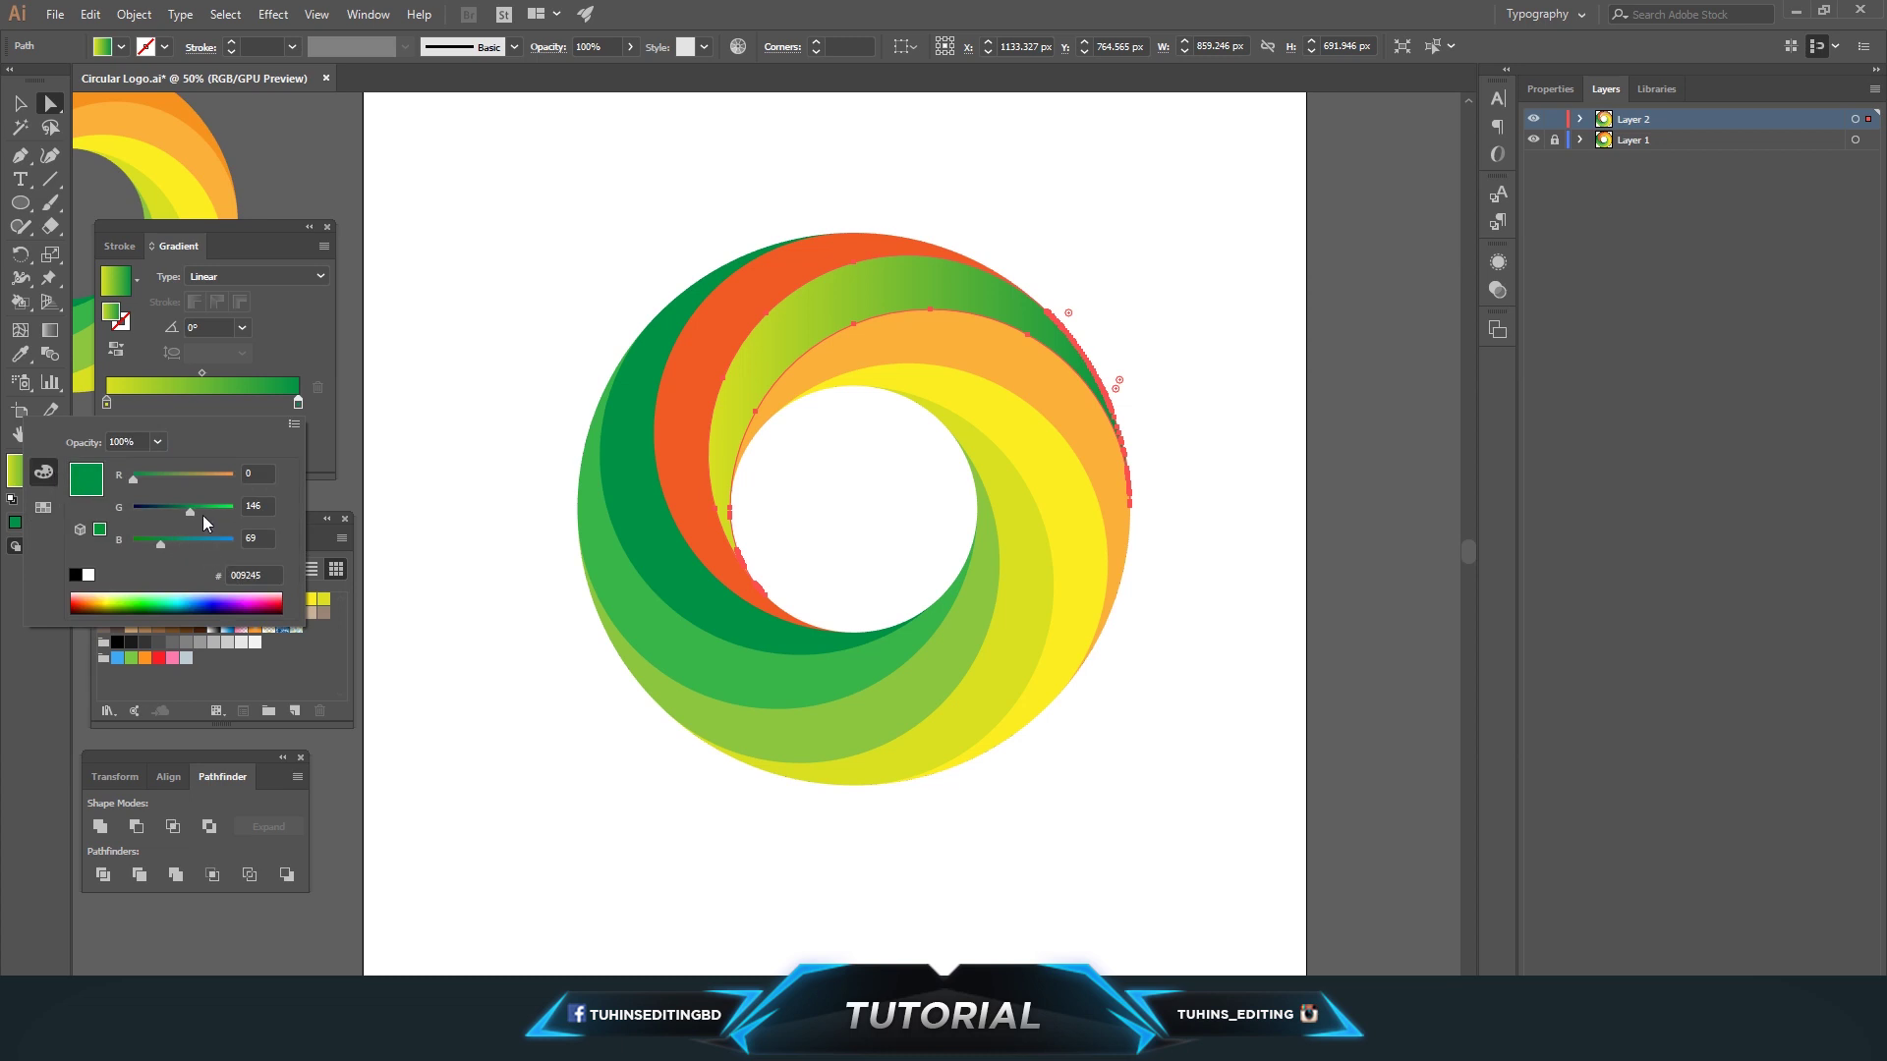
drag(191, 511, 183, 510)
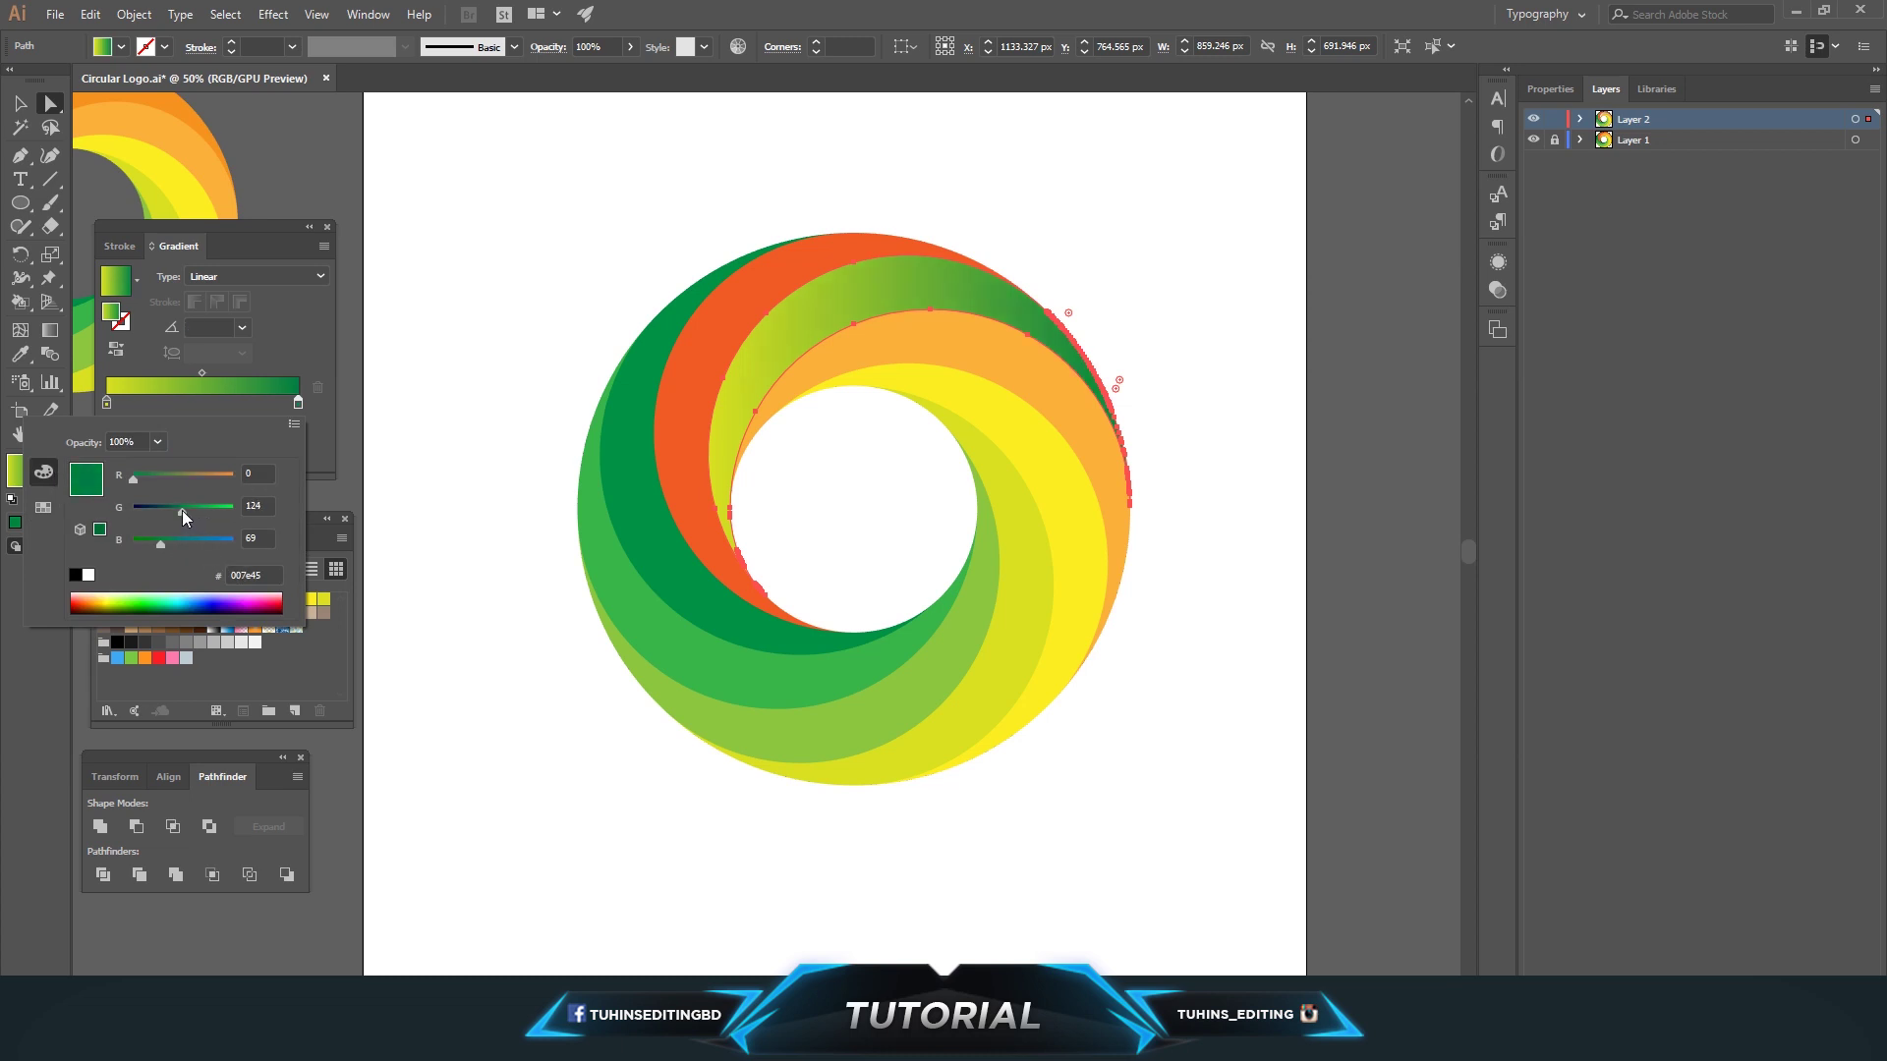
click(539, 278)
- Copy the yellow-green gradient with the Eyedropper onto the orange band and both dark-green bands
click(744, 305)
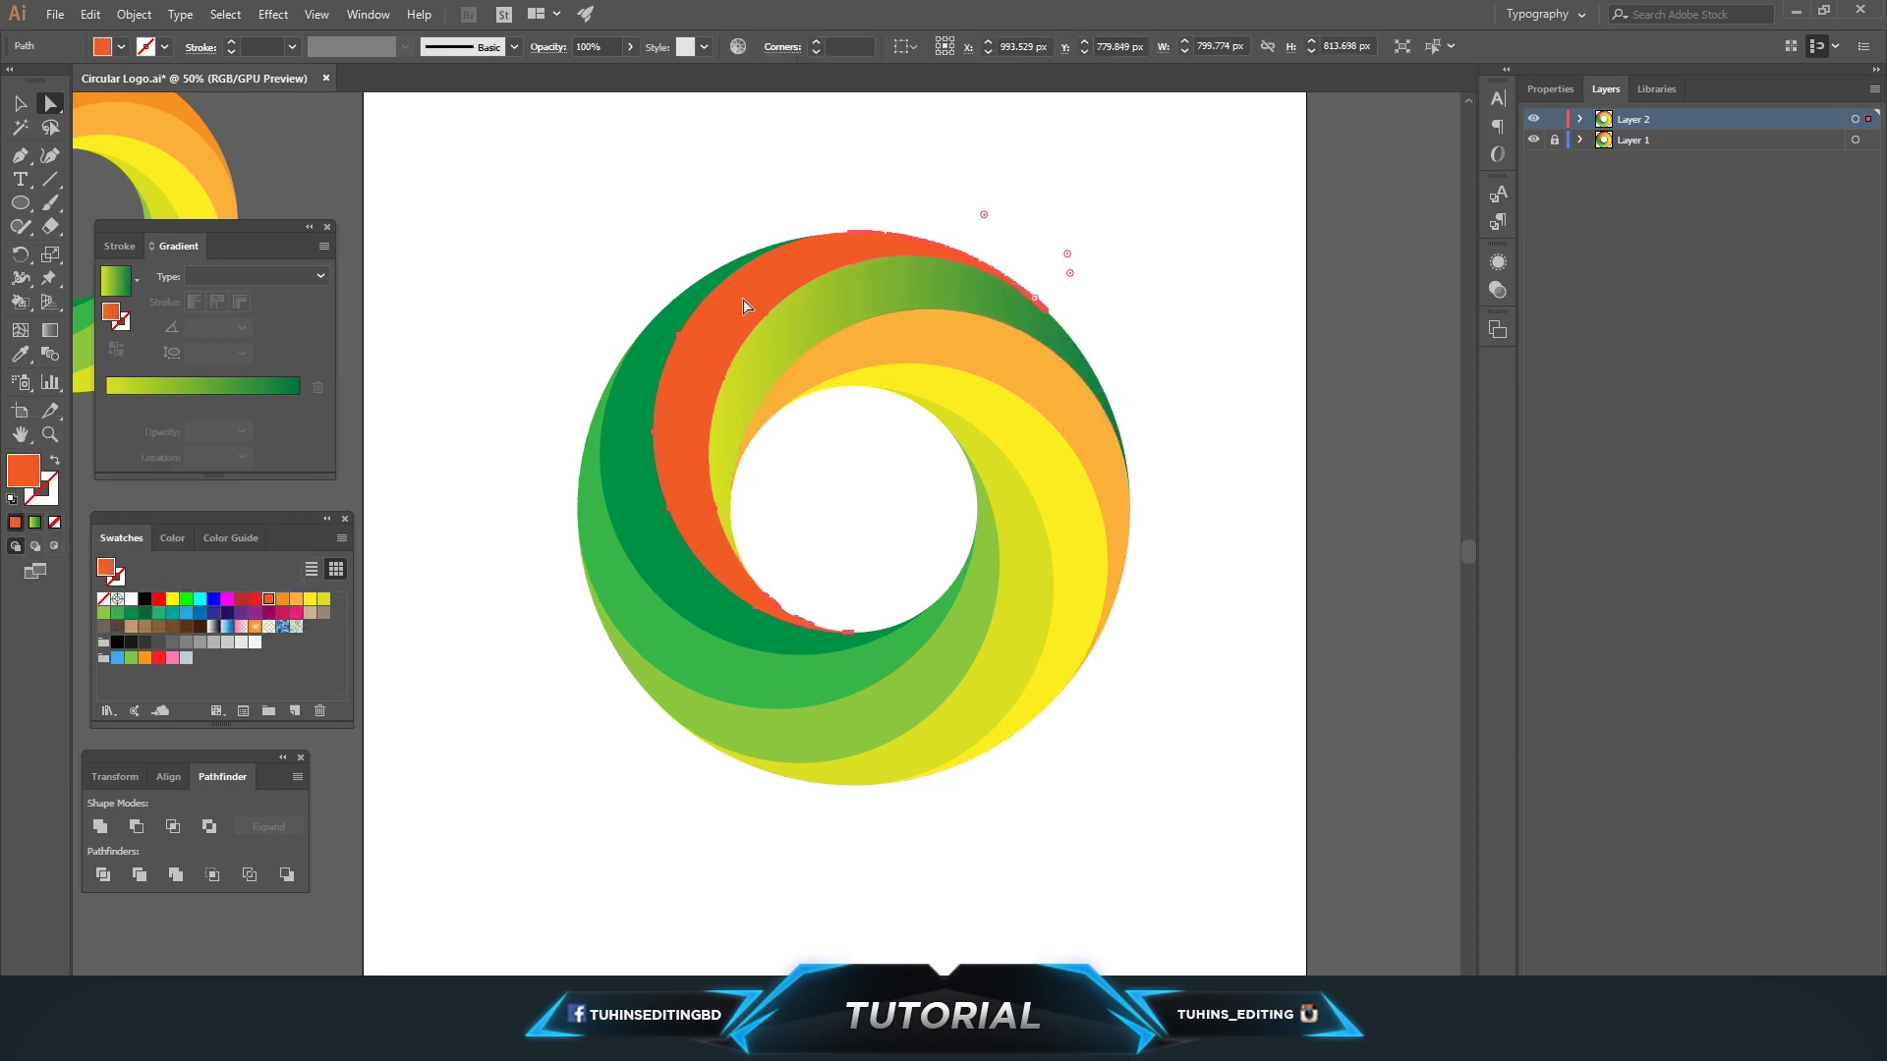
key(i)
click(864, 295)
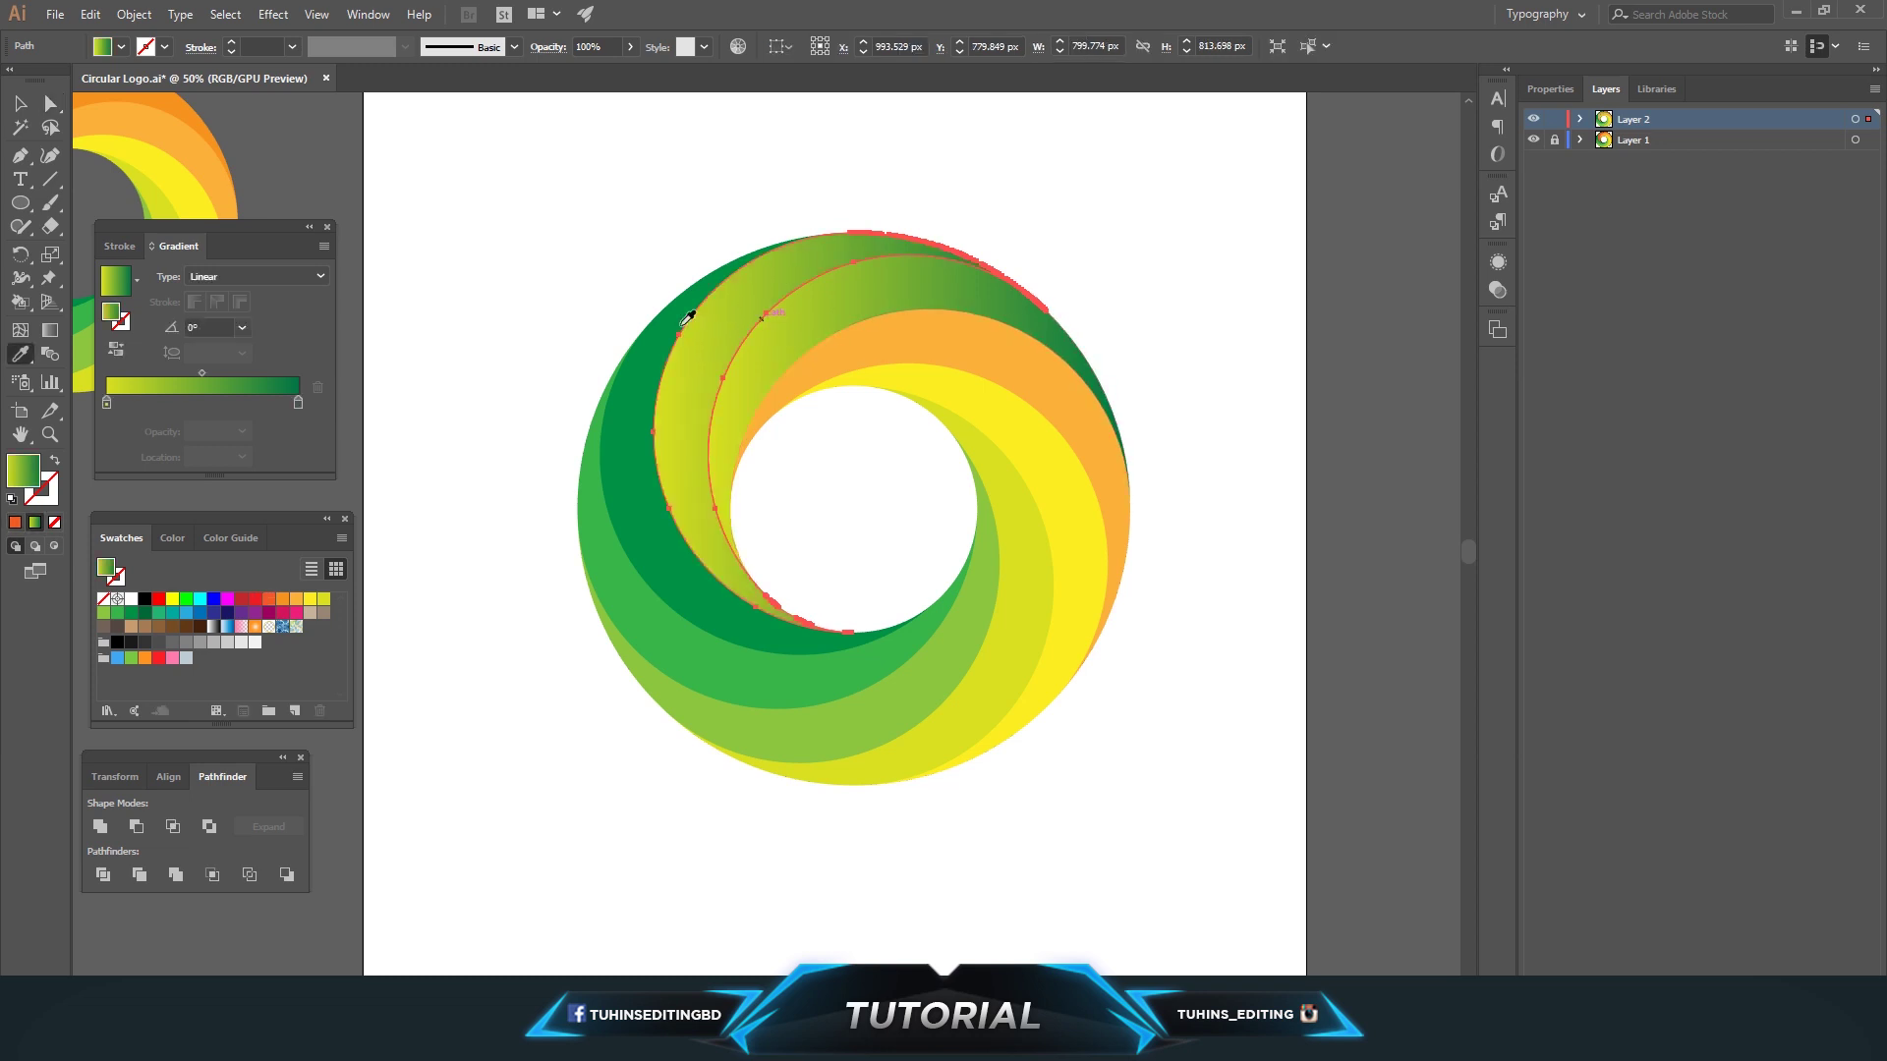
ctrl+click(644, 371)
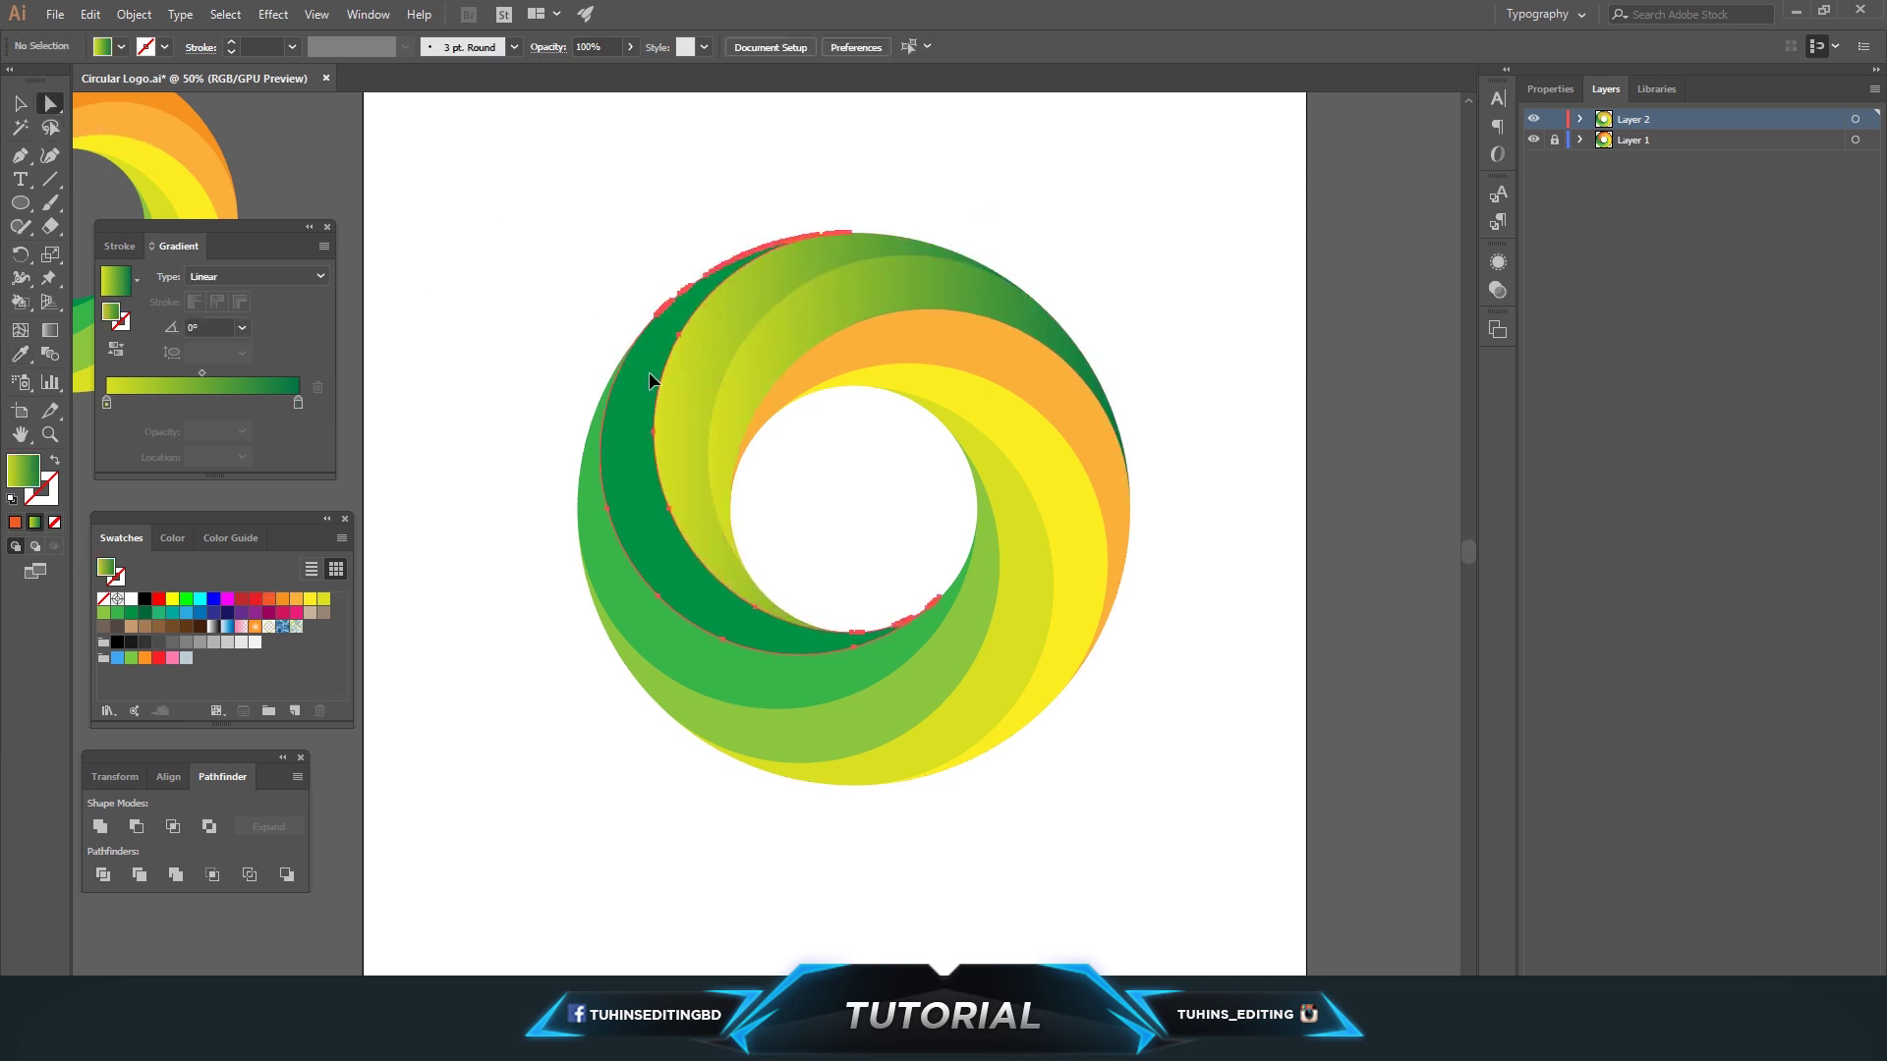
click(705, 356)
click(50, 104)
click(505, 455)
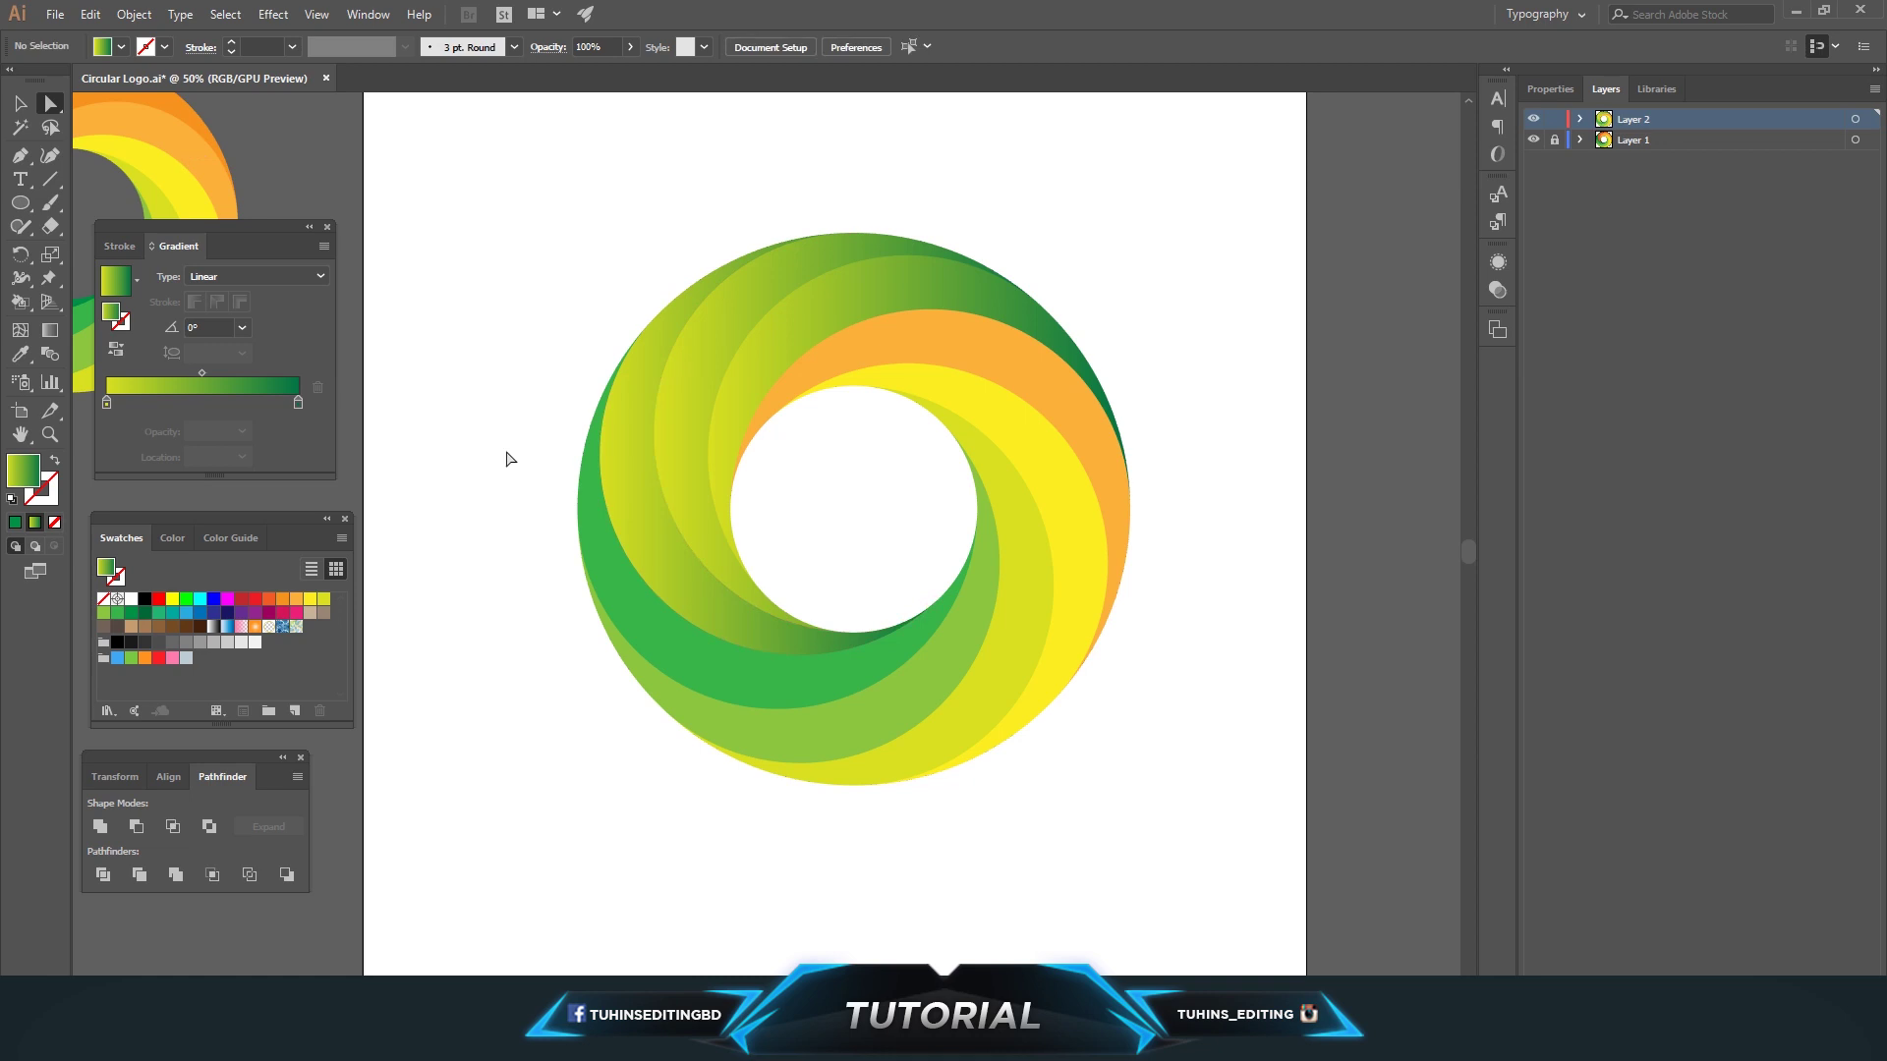
click(643, 609)
key(i)
click(674, 548)
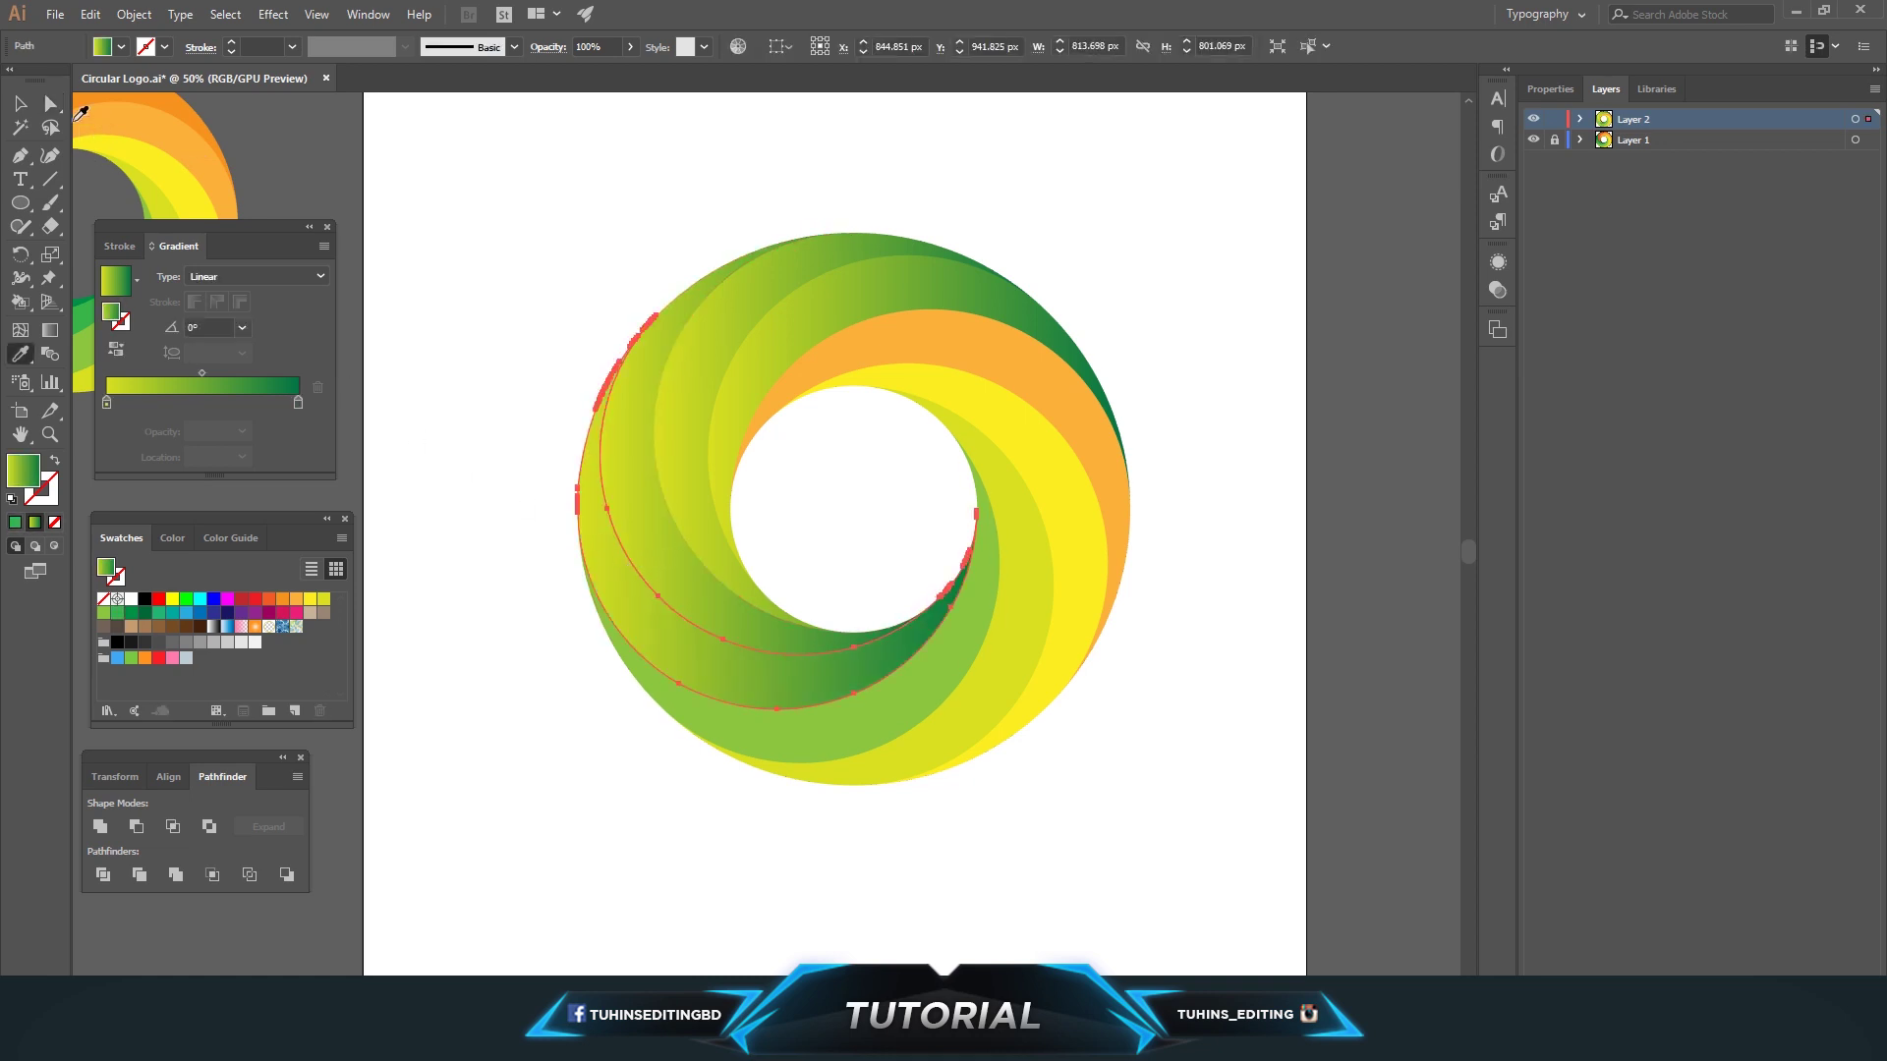
- Apply the green gradient with the Eyedropper to the two light-green lower bands
click(51, 103)
click(543, 421)
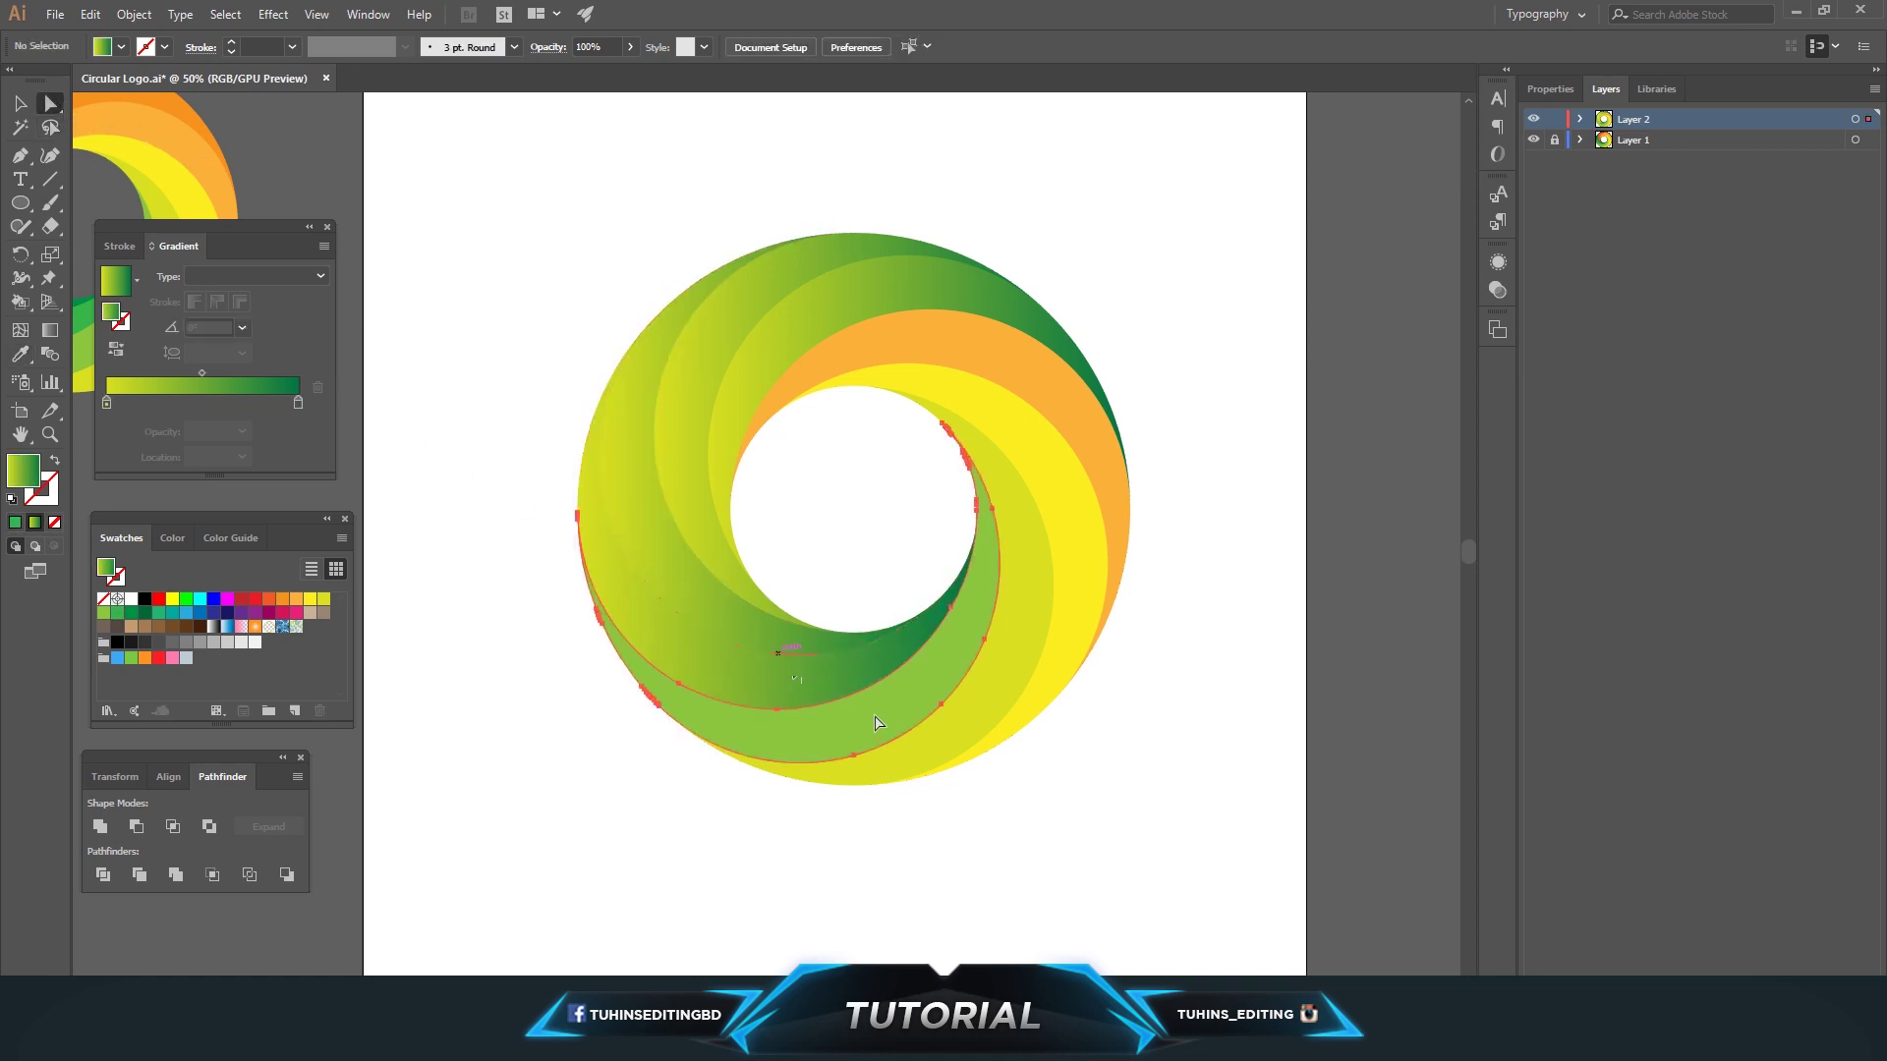
click(880, 728)
key(i)
click(716, 601)
click(50, 103)
click(472, 186)
click(950, 755)
key(i)
click(934, 676)
- Give the yellow band and last orange band the green gradient, then deselect and zoom out
click(51, 103)
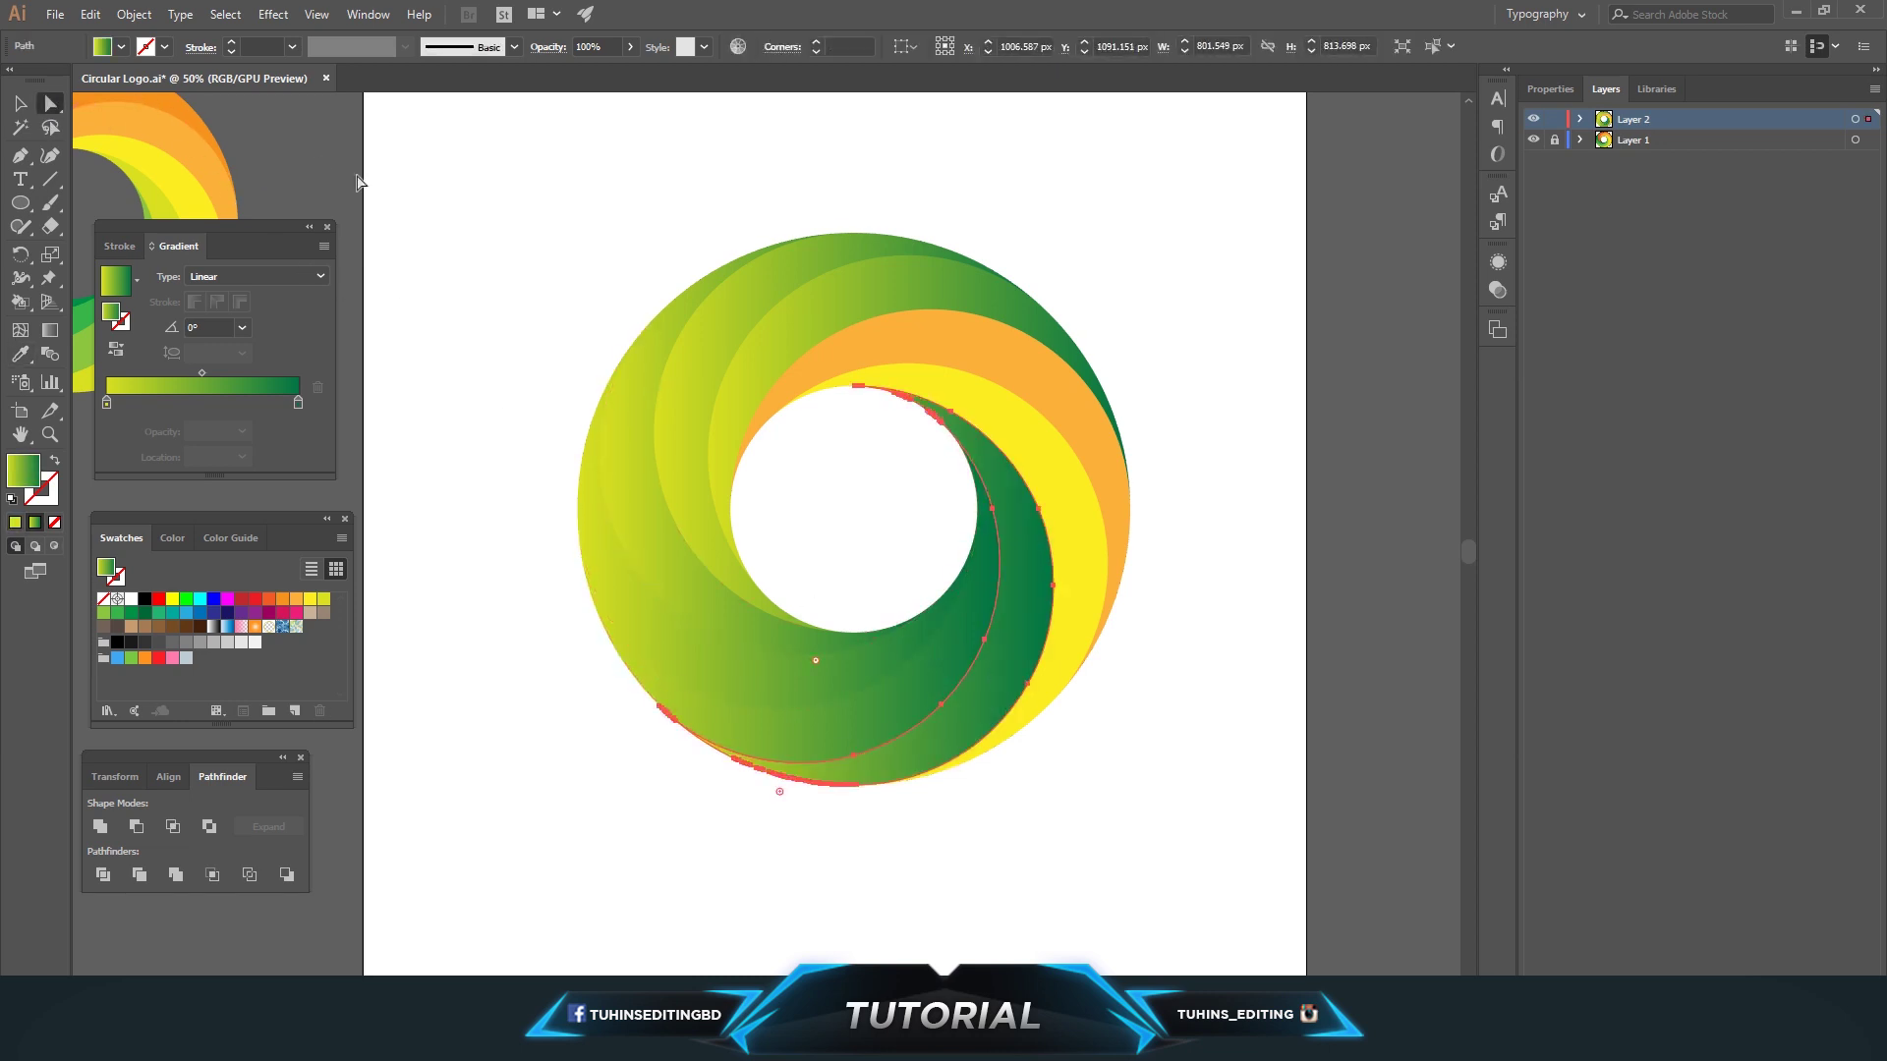
click(1081, 588)
key(i)
click(1044, 558)
click(50, 104)
click(481, 206)
click(1082, 404)
key(i)
click(1036, 450)
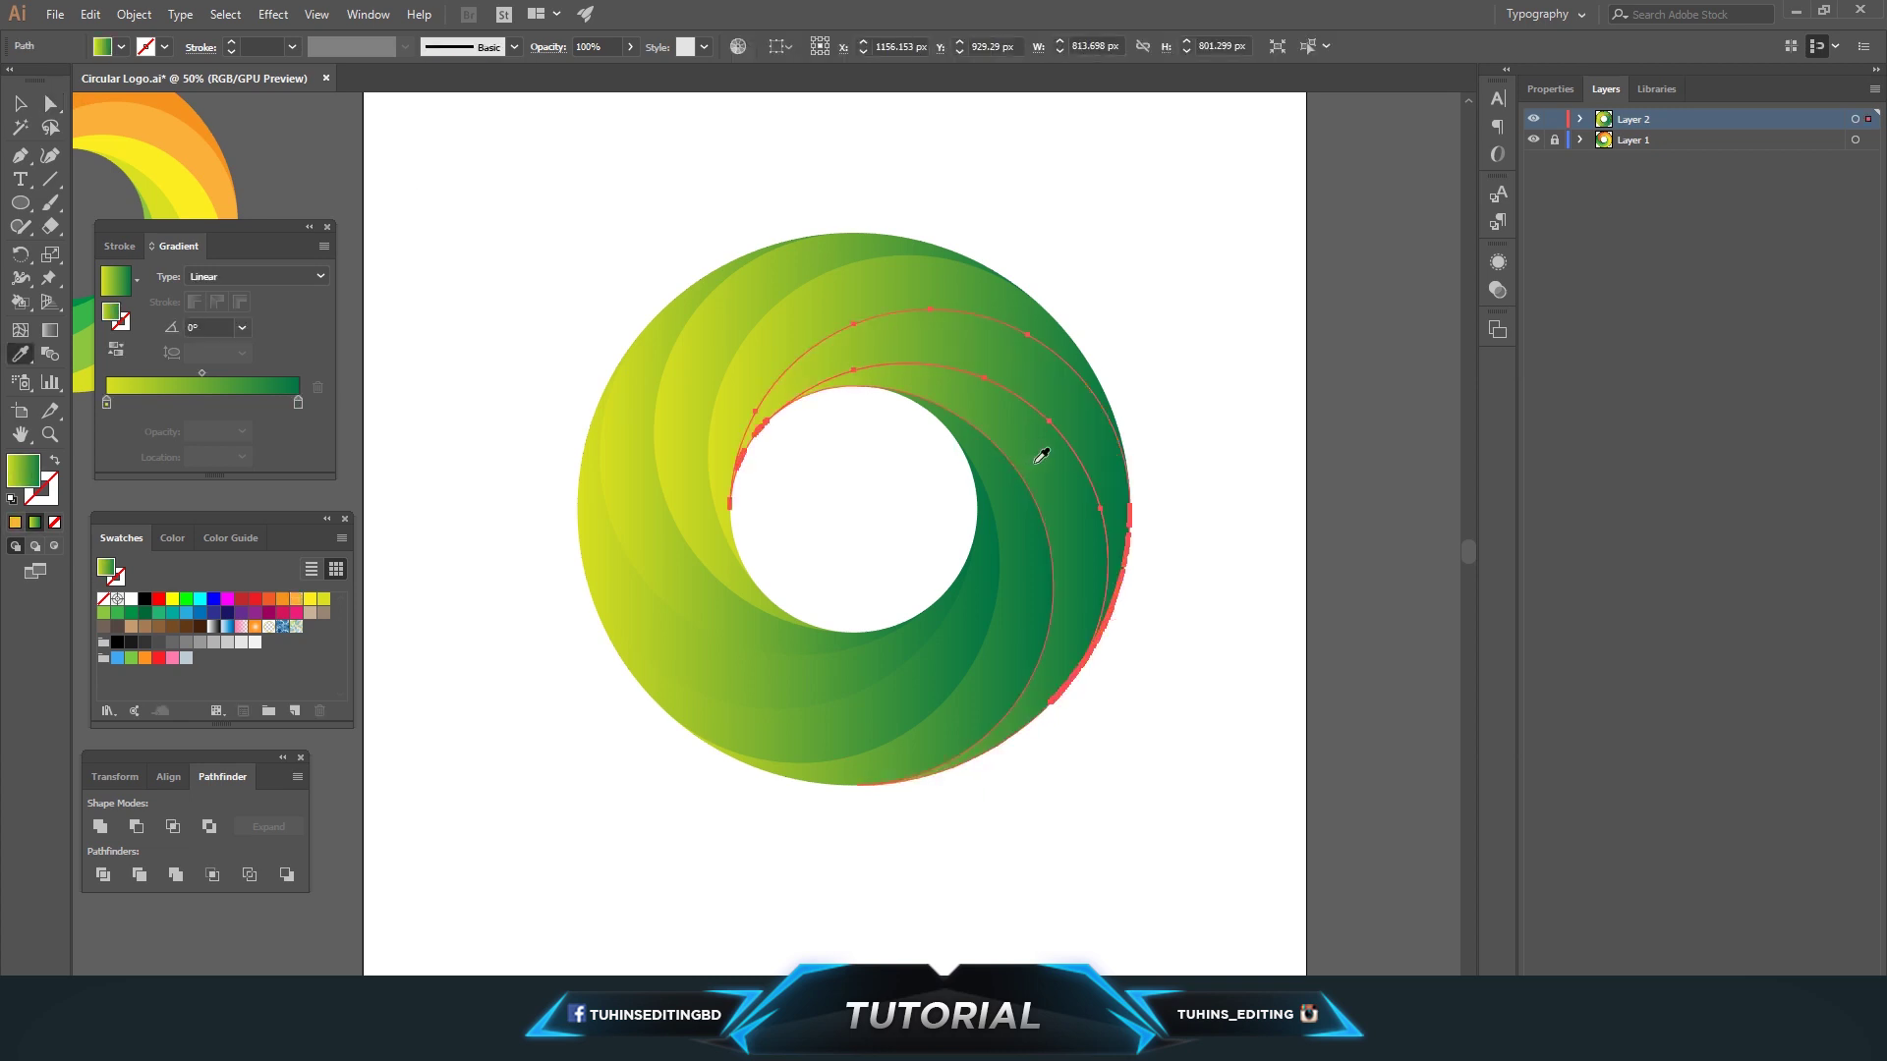
key(a)
click(596, 236)
key(ctrl+minus)
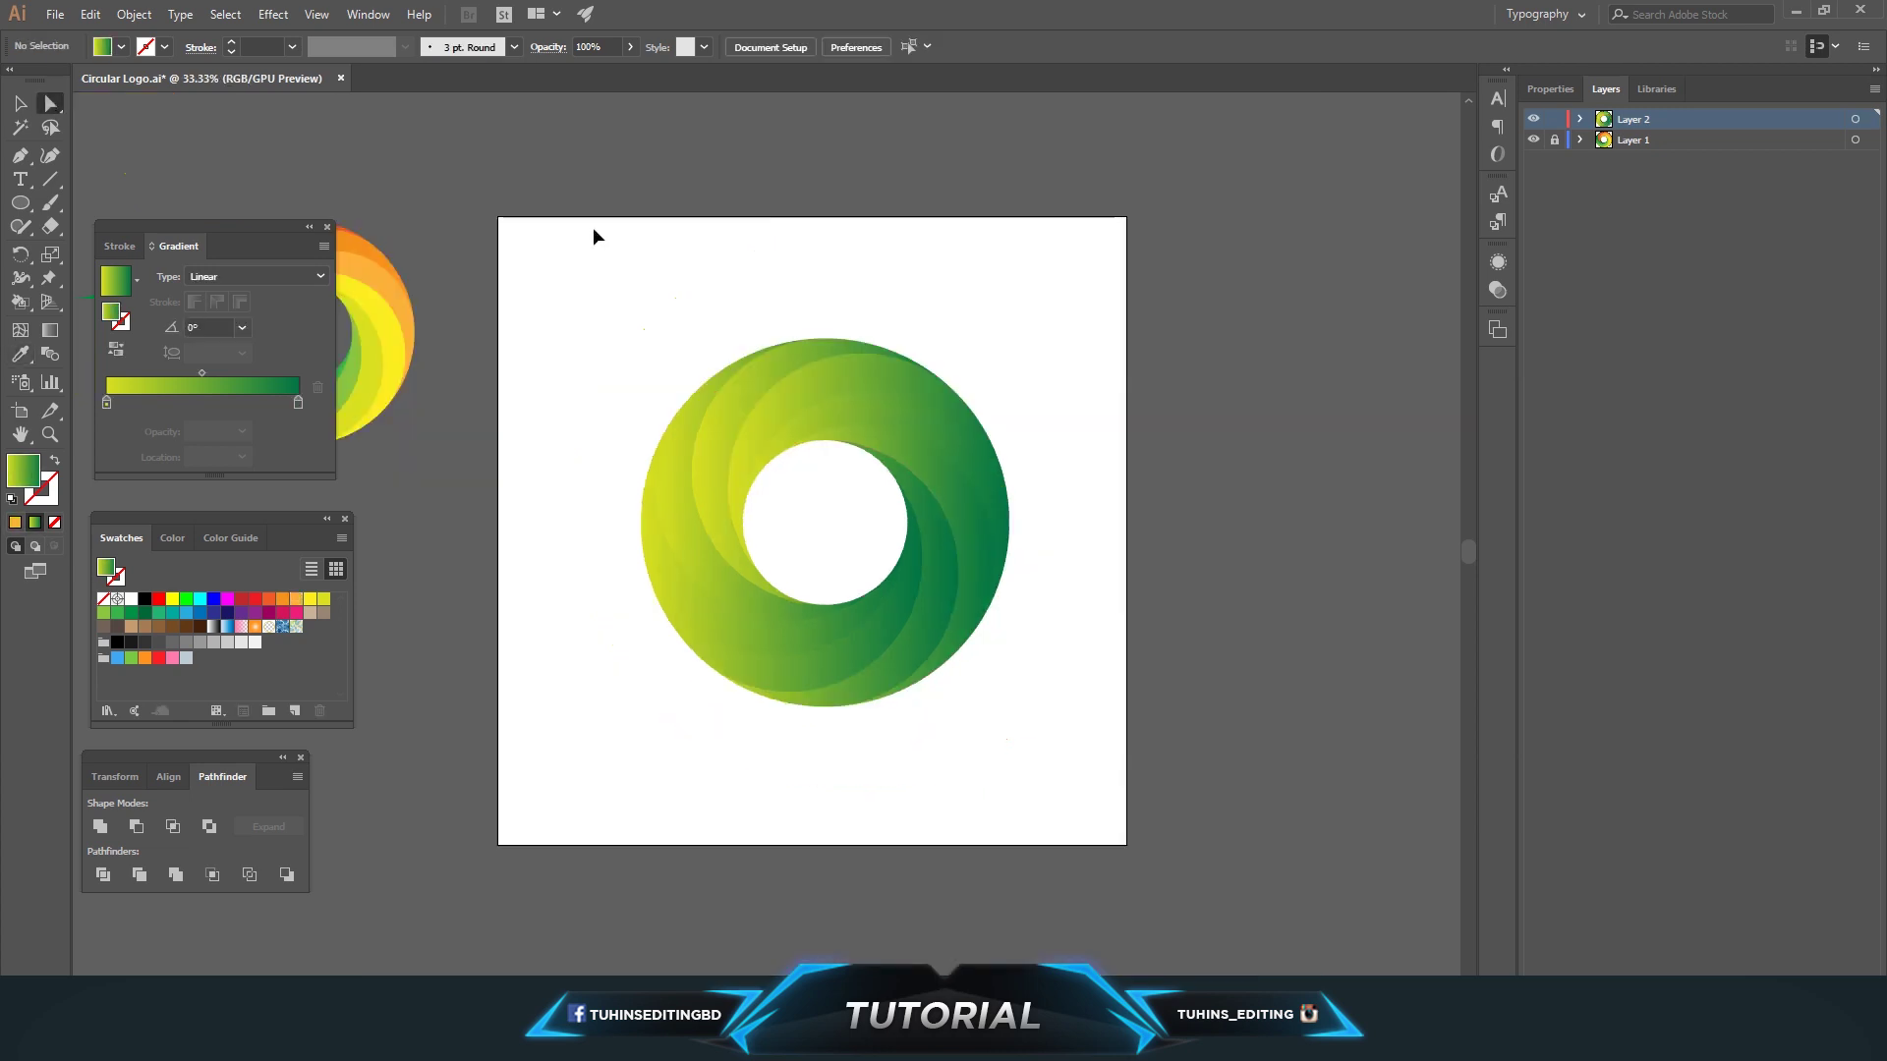
- Marquee-select the green gradient ring and drag it off the artboard beneath the first logo
key(ctrl+minus)
key(ctrl+minus)
key(ctrl+plus)
key(ctrl+plus)
key(ctrl+minus)
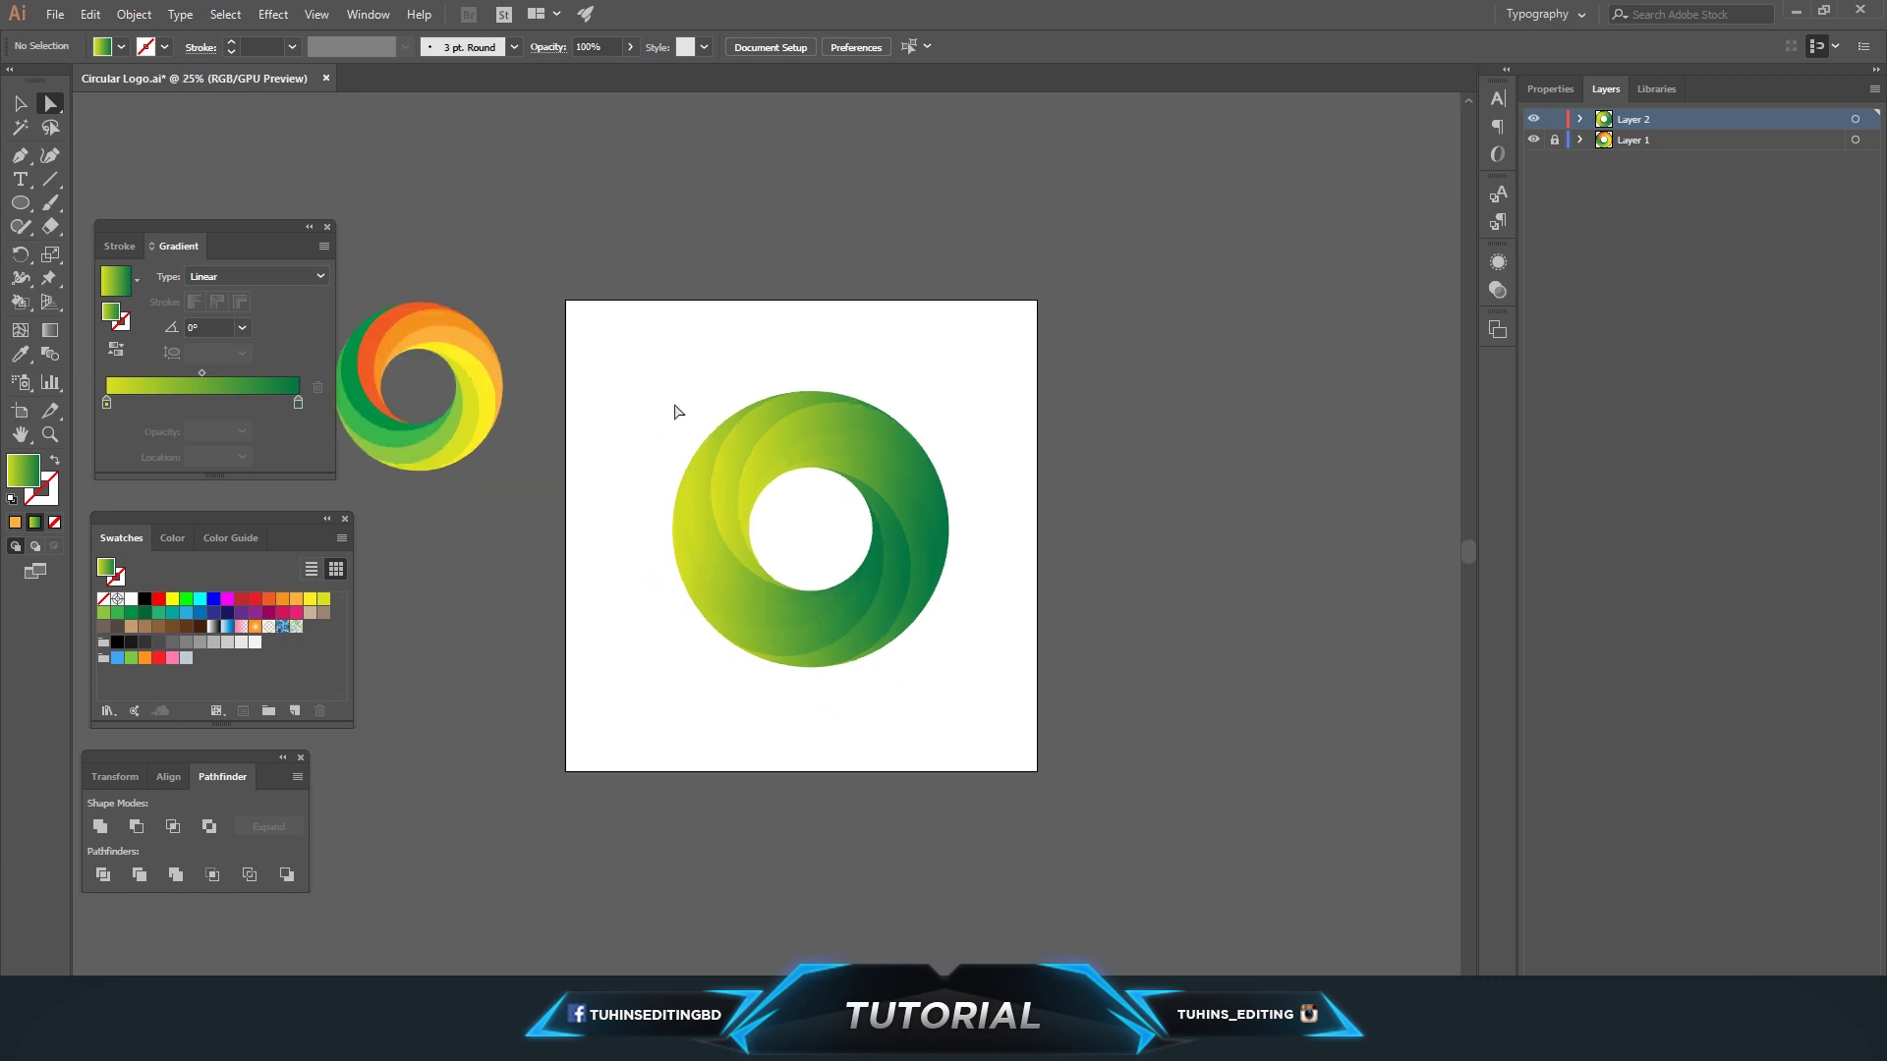
key(ctrl+minus)
key(v)
drag(698, 418, 923, 705)
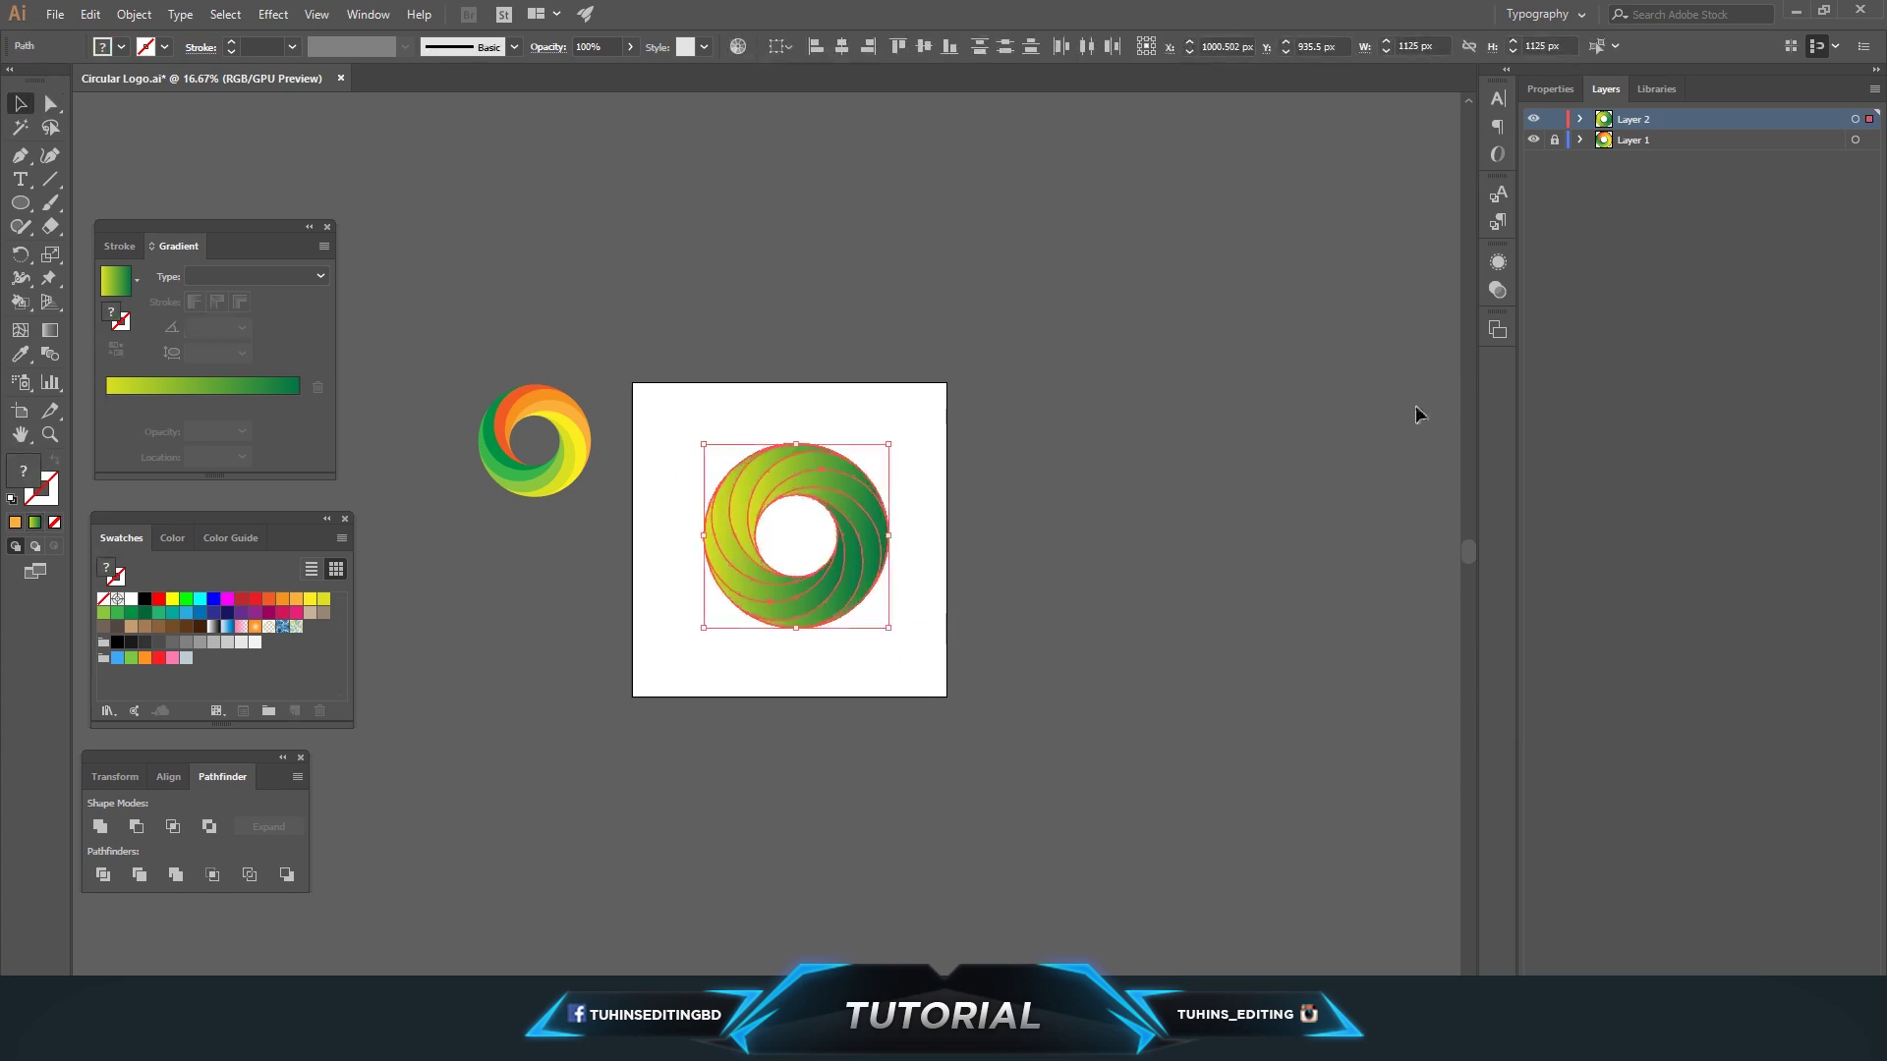
mouse_move(871, 617)
mouse_down()
mouse_move(606, 695)
mouse_move(557, 628)
mouse_move(561, 583)
mouse_move(594, 635)
mouse_up()
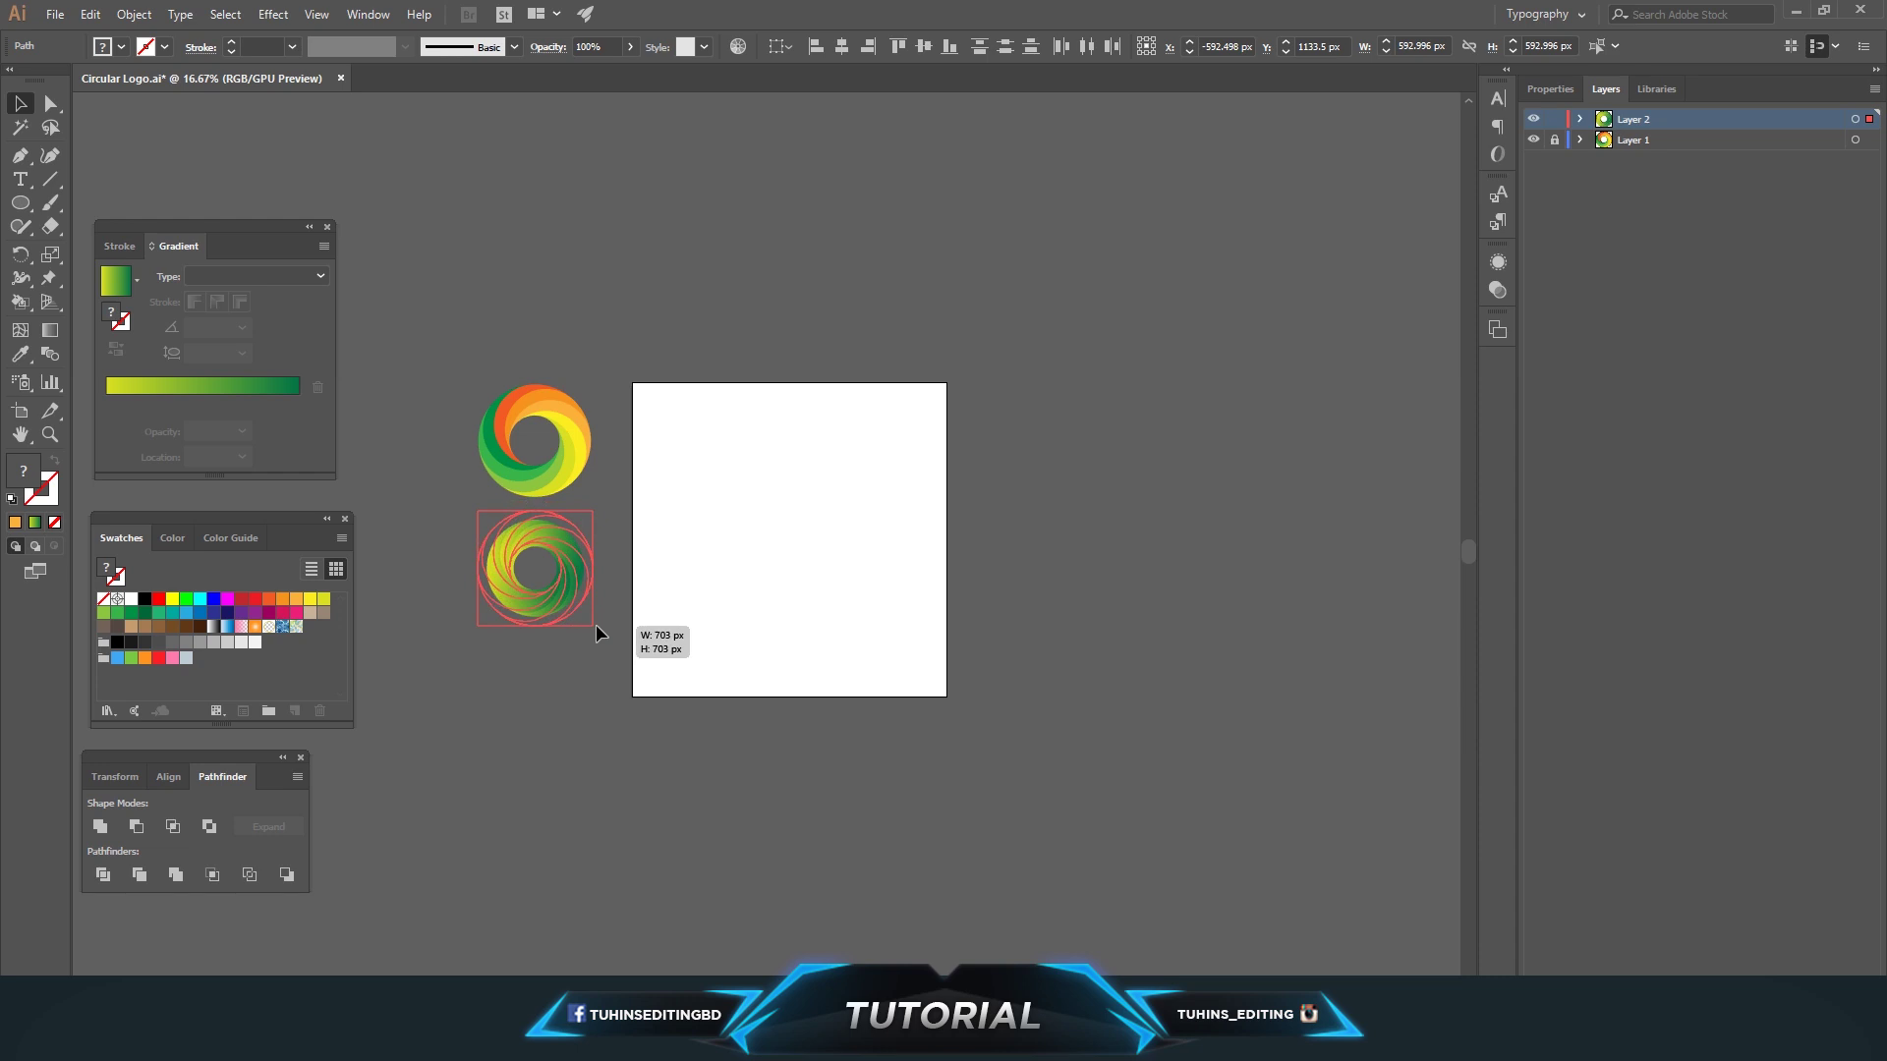
click(560, 686)
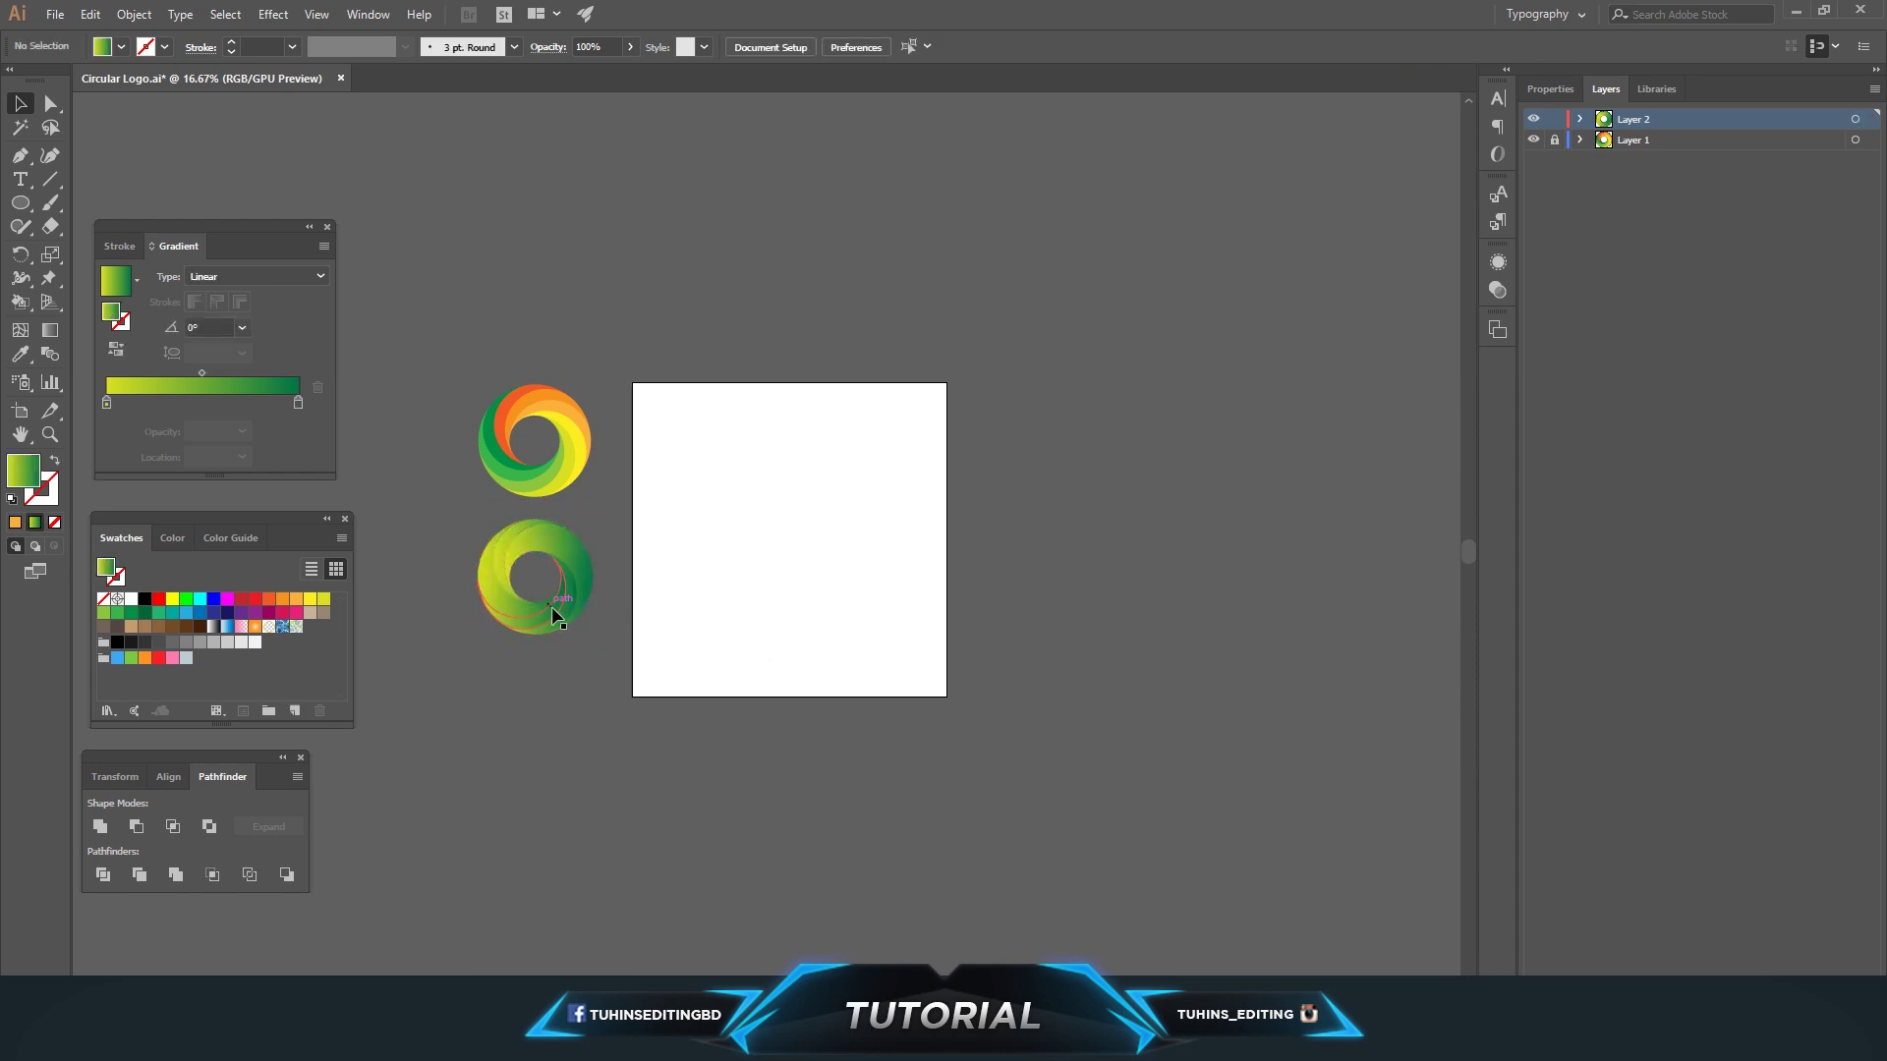
click(1856, 120)
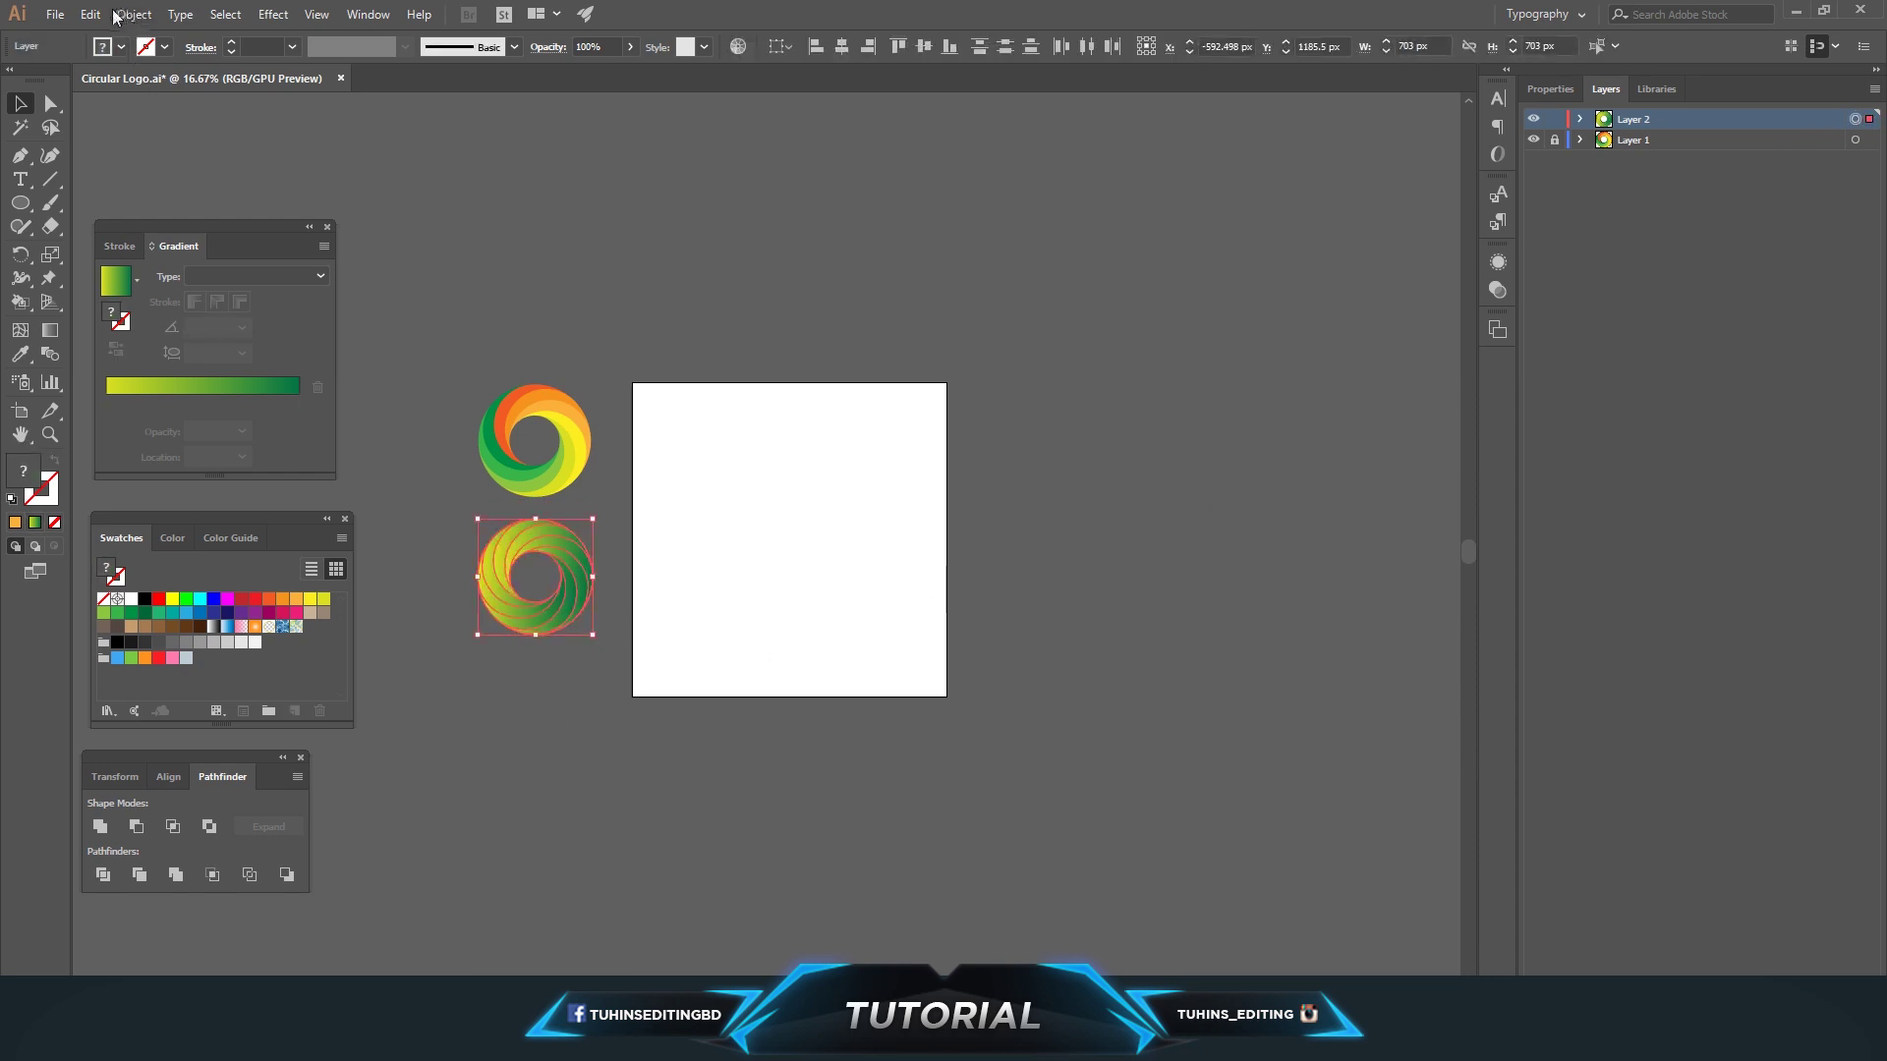
- Paste a copy of the green ring into new Layer 3, centred and enlarged to about 1063 px
click(90, 14)
click(131, 114)
click(692, 208)
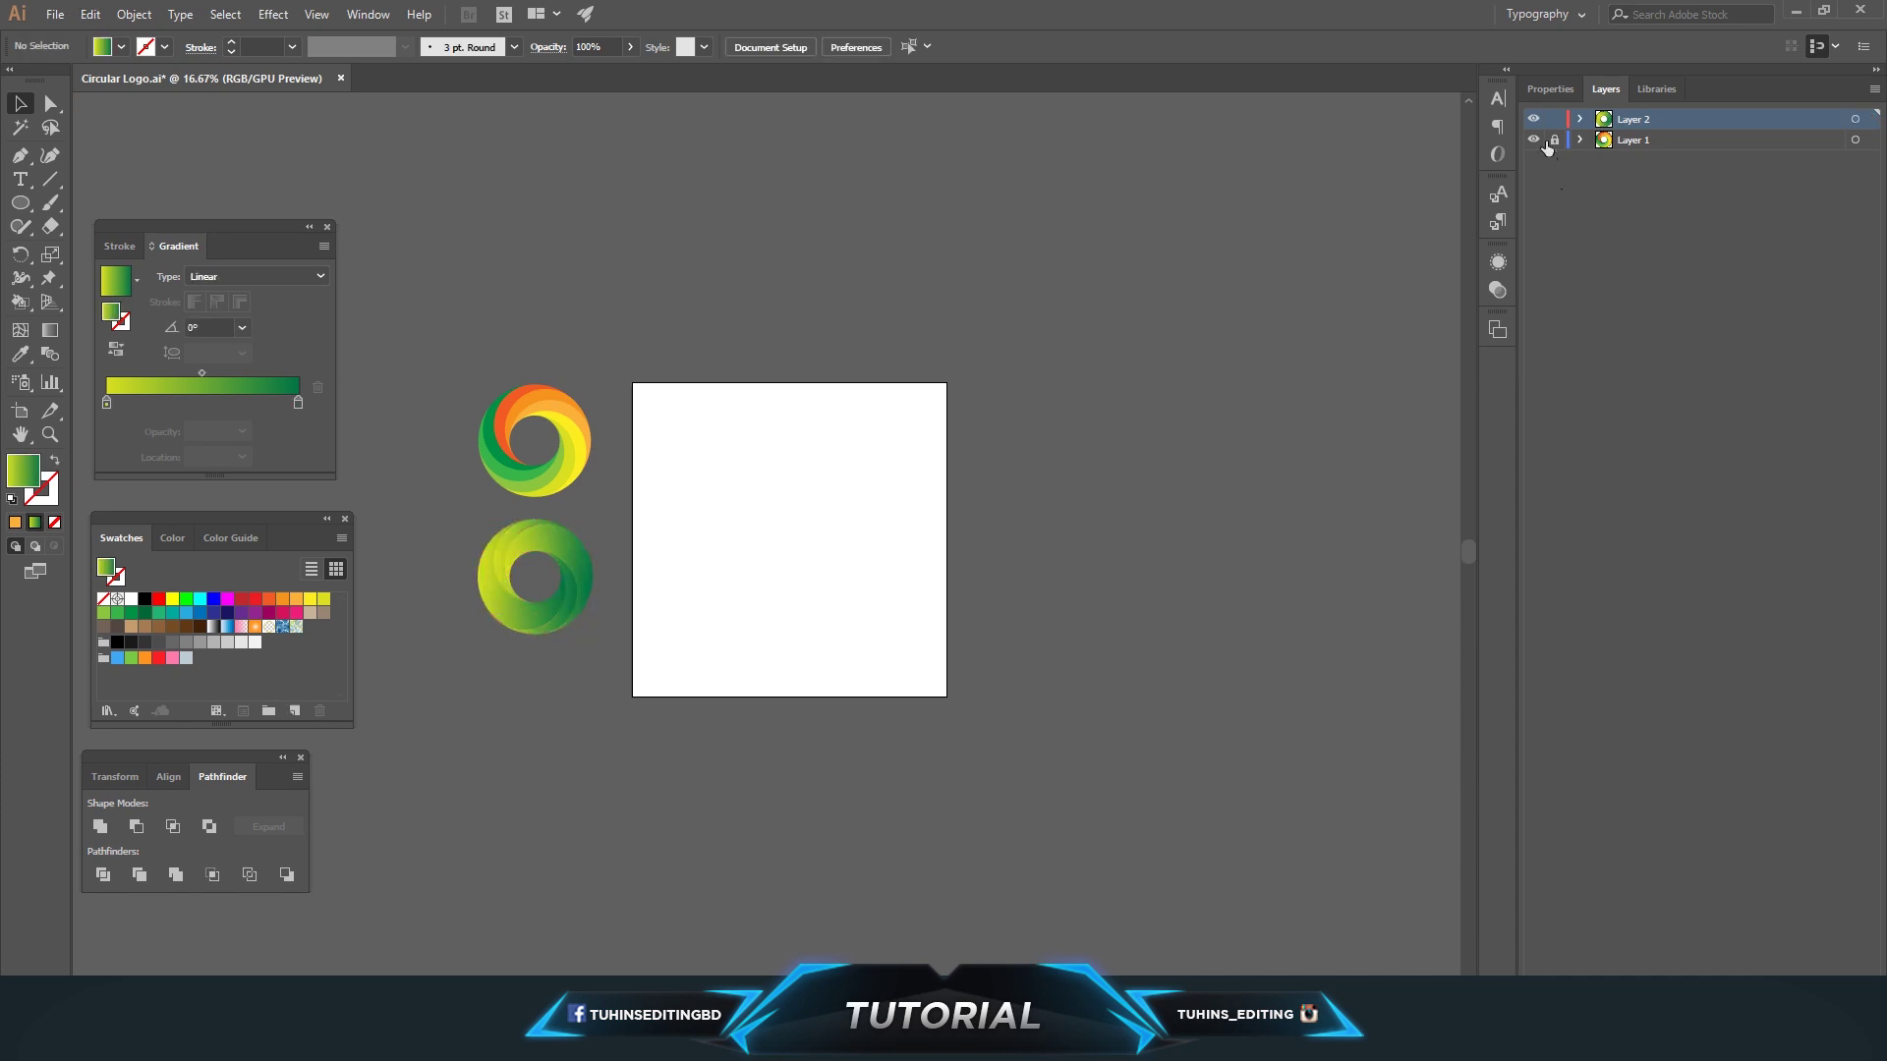
key(ctrl+l)
key(ctrl+plus)
key(ctrl+v)
drag(875, 581, 899, 587)
drag(936, 650, 995, 708)
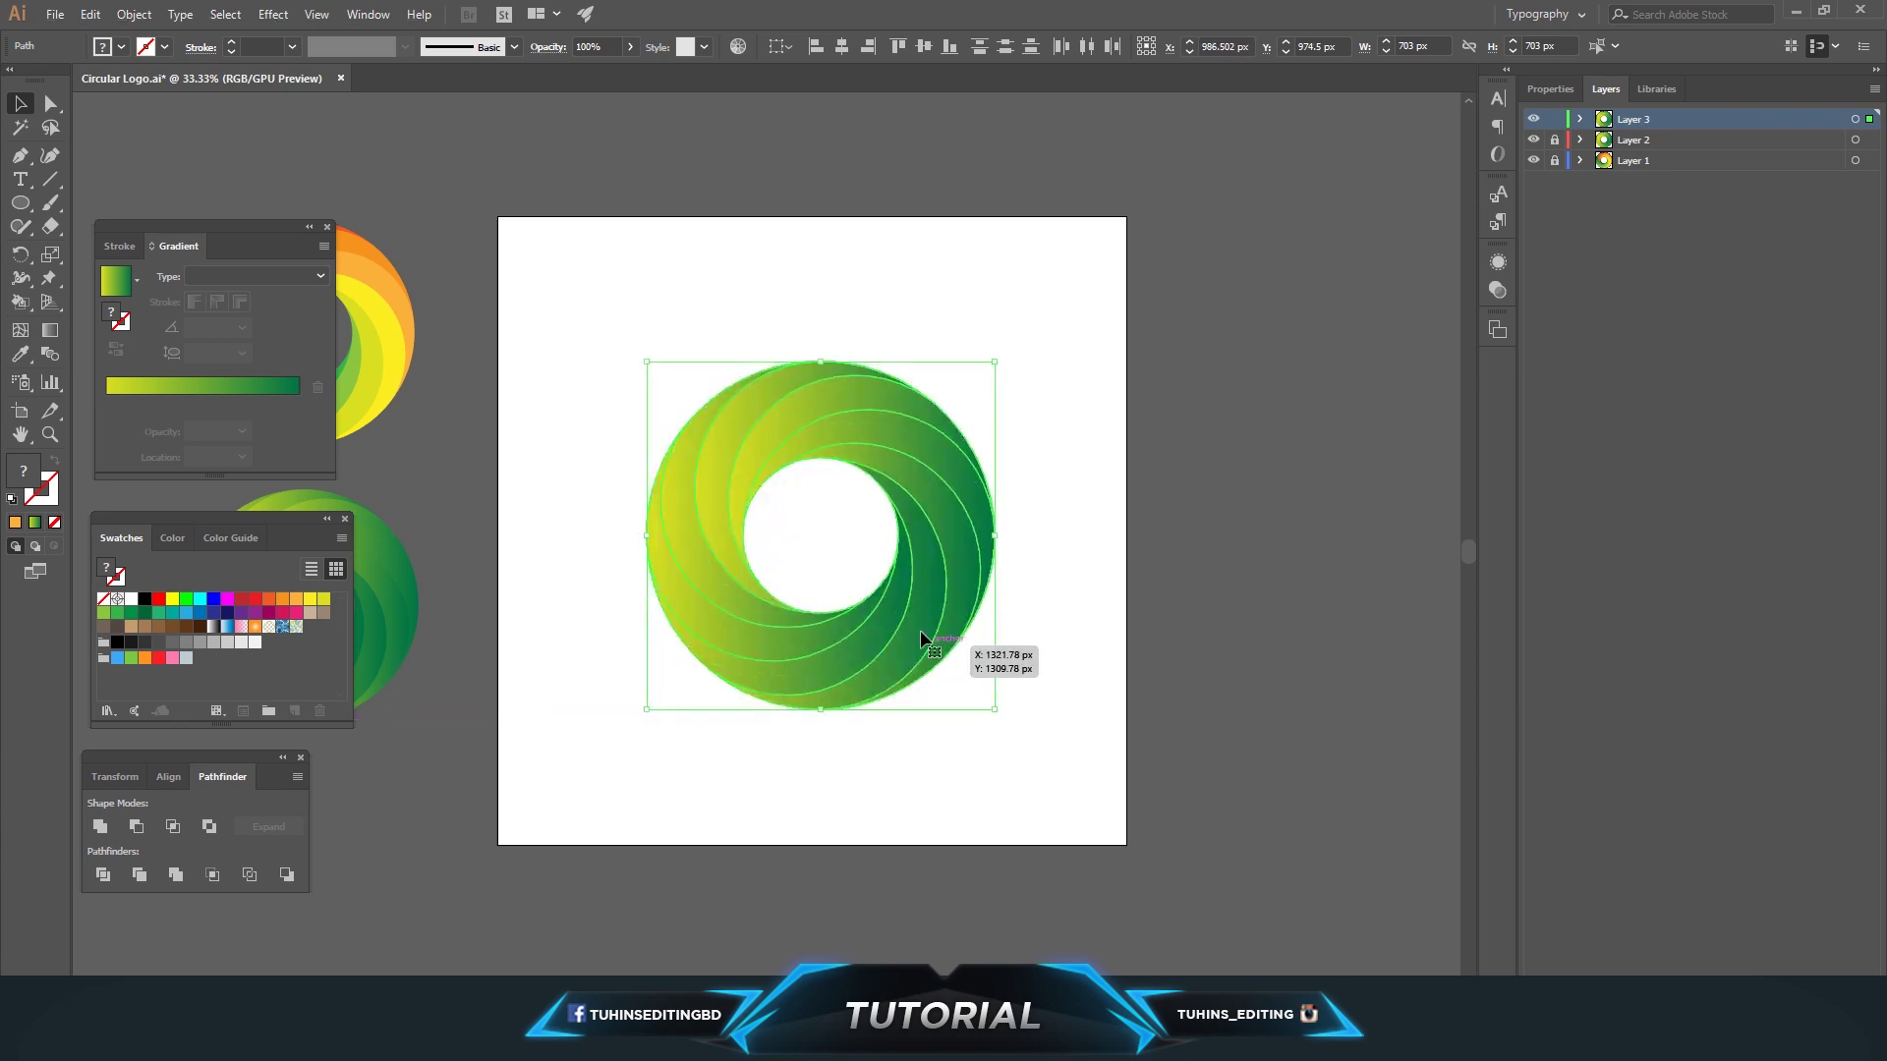
click(1016, 637)
key(ctrl+plus)
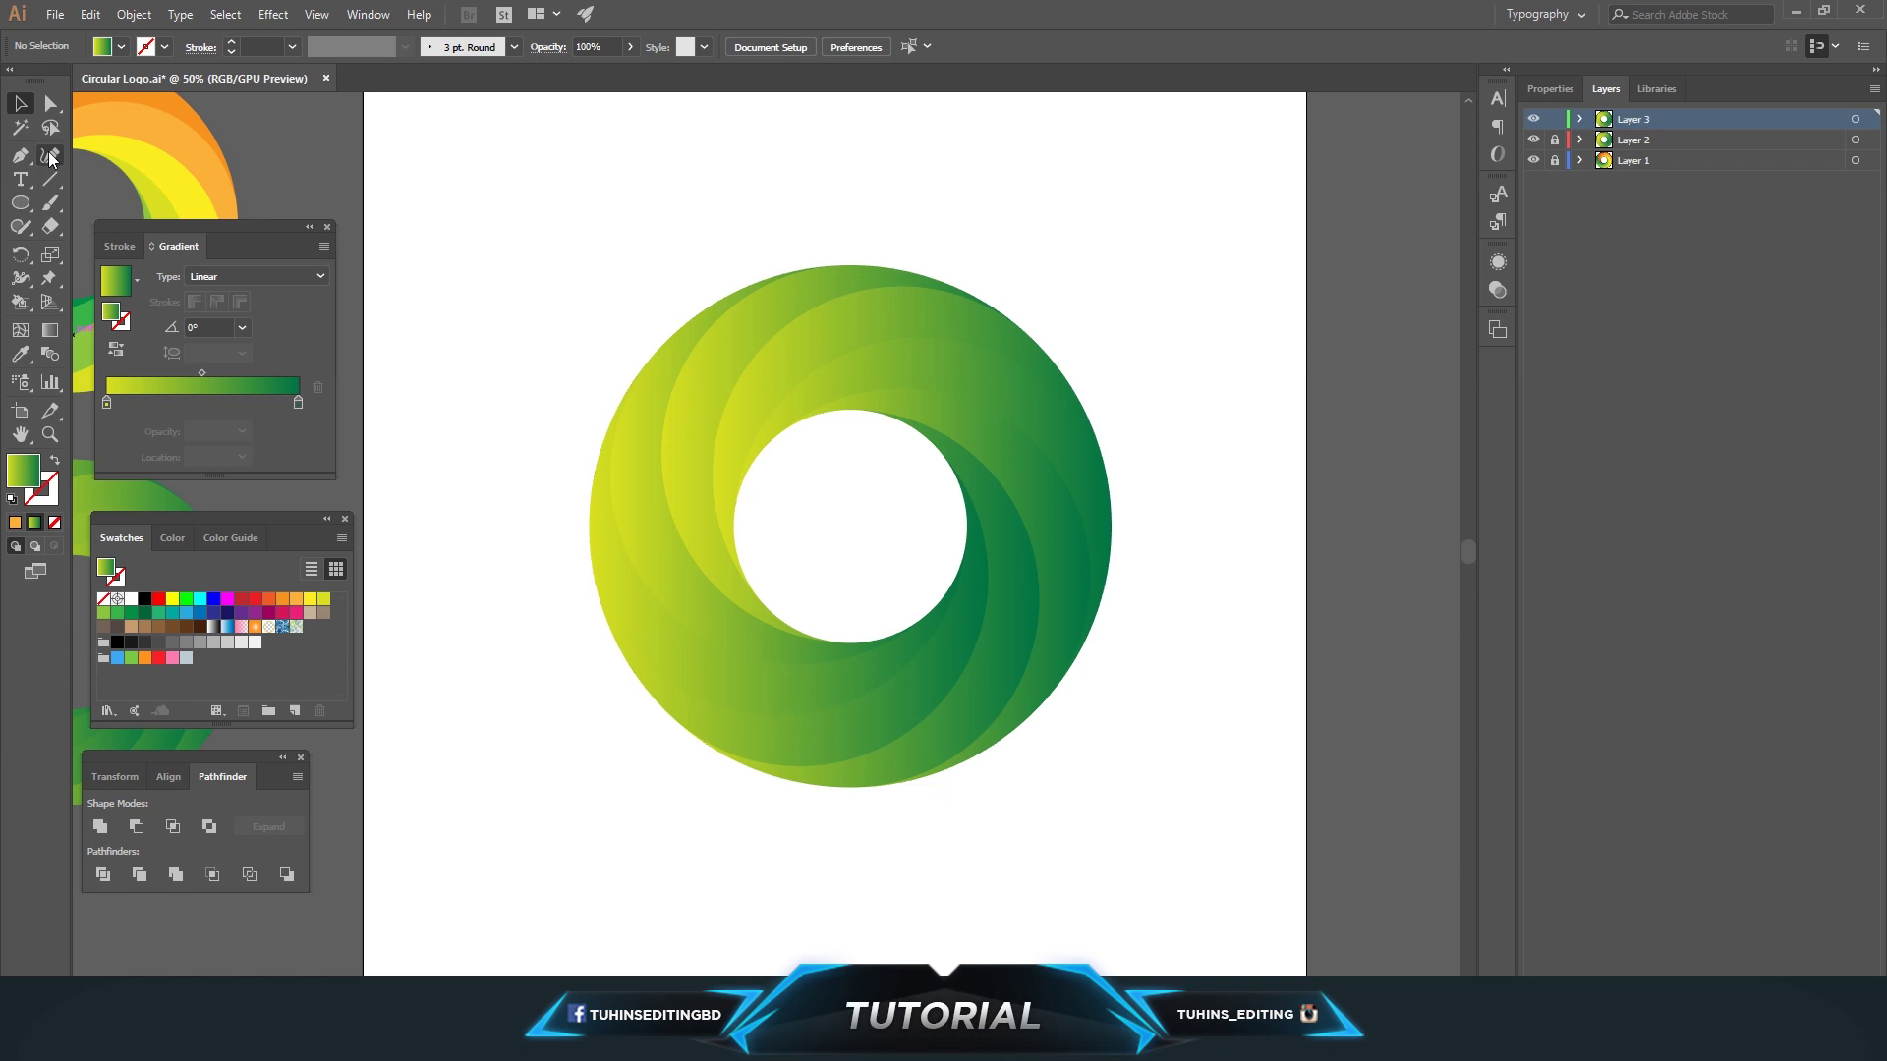
- Direct-select an inner arc and set its left gradient stop to orange
click(42, 104)
click(836, 350)
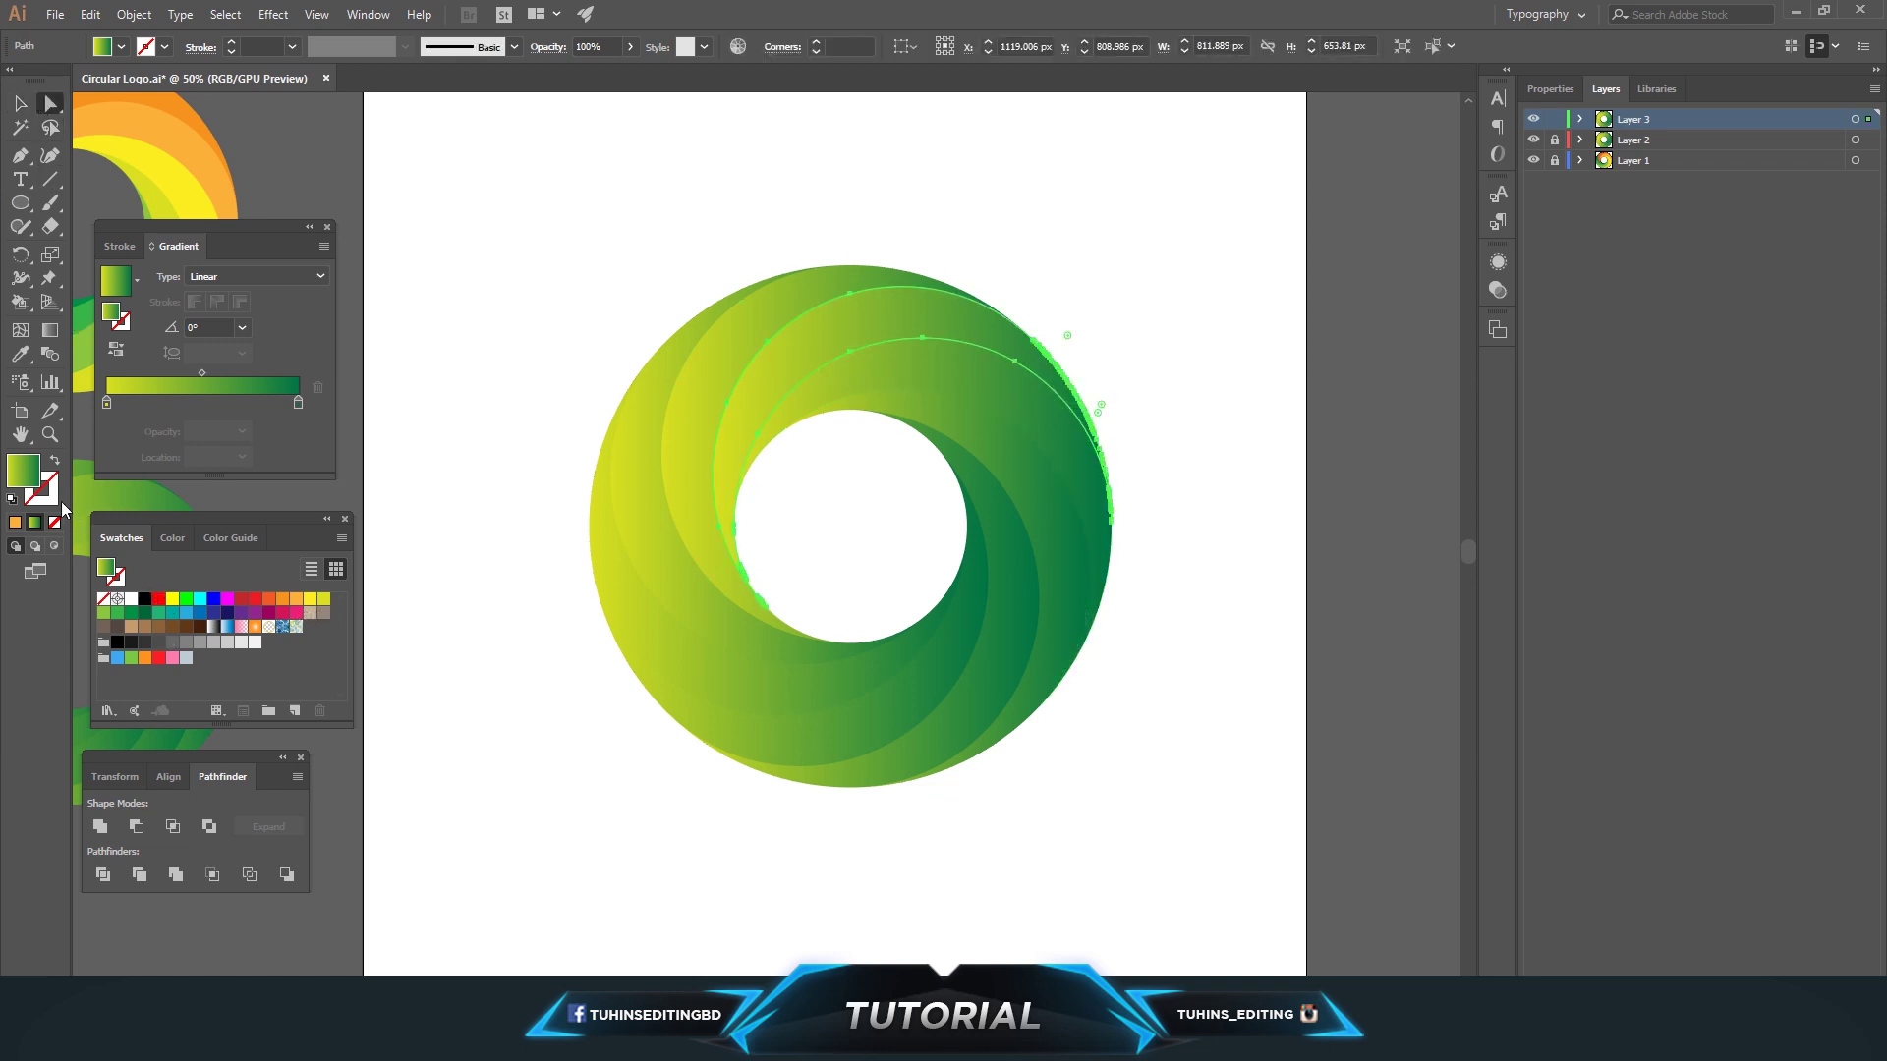
click(883, 371)
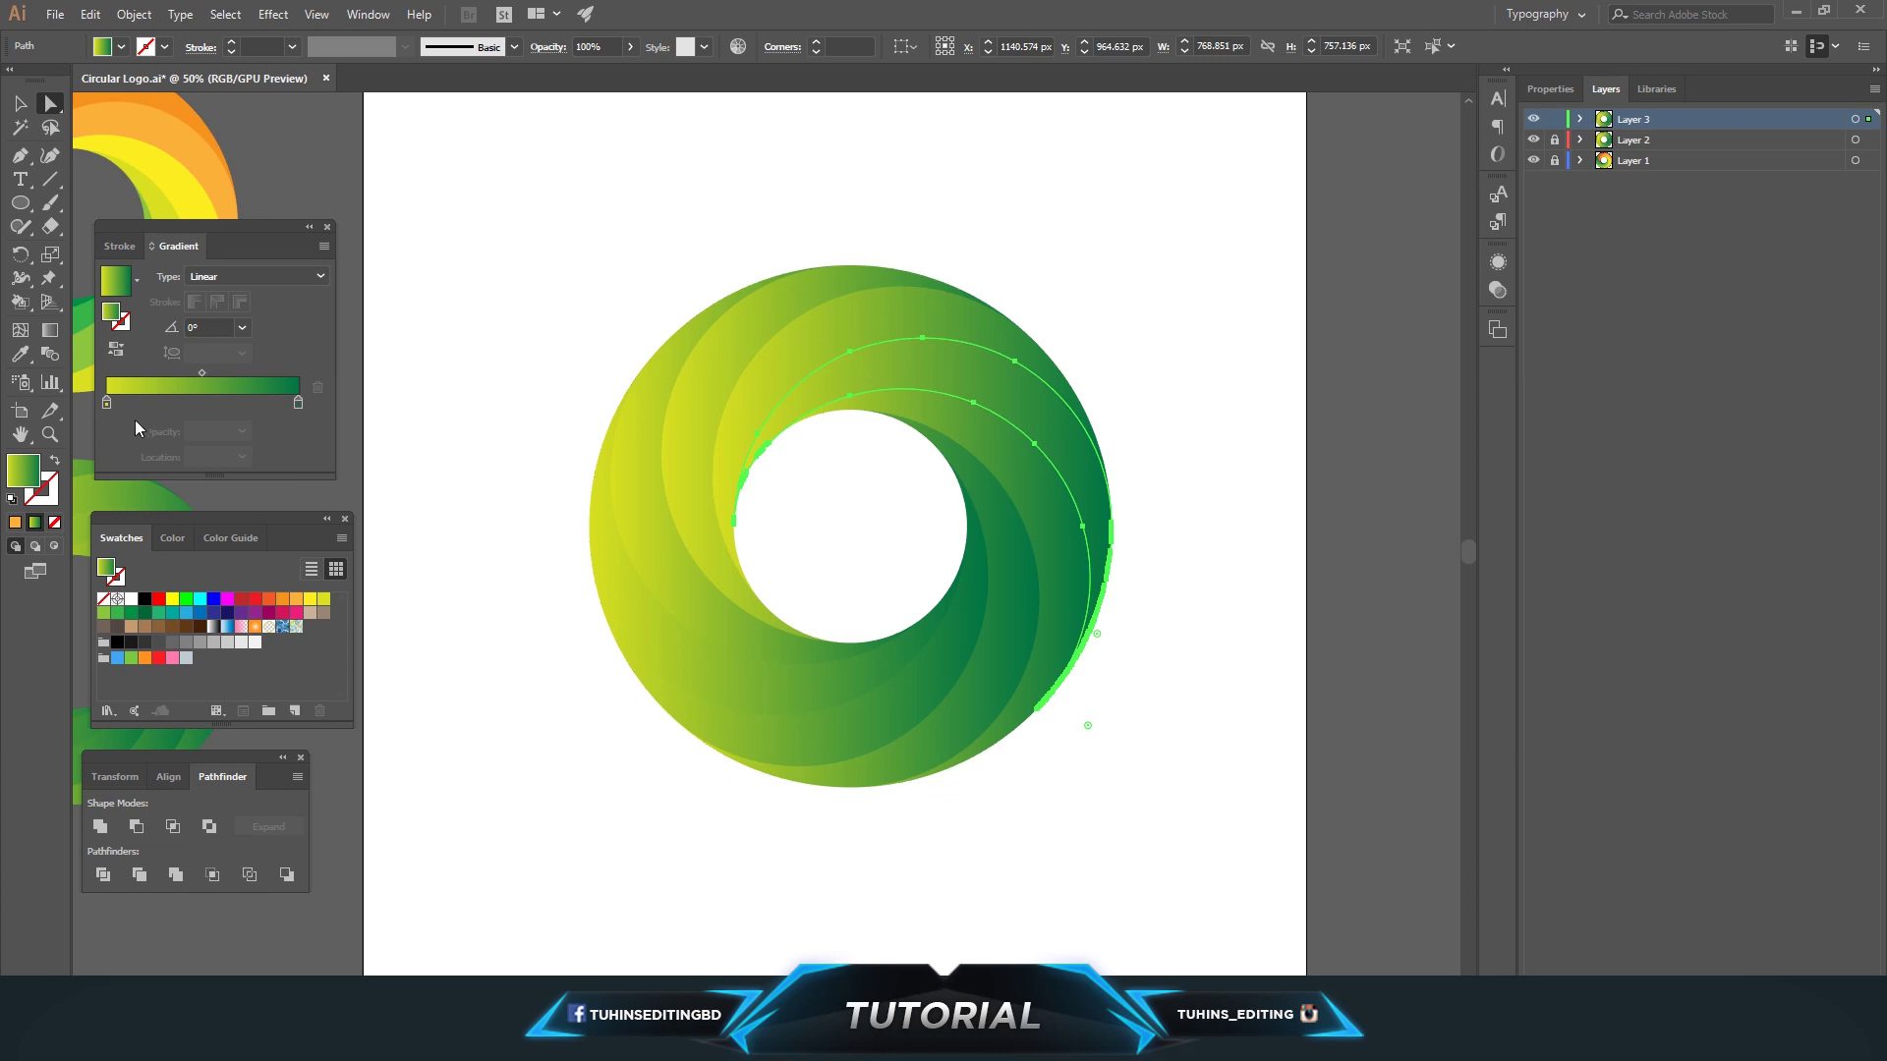
double_click(108, 402)
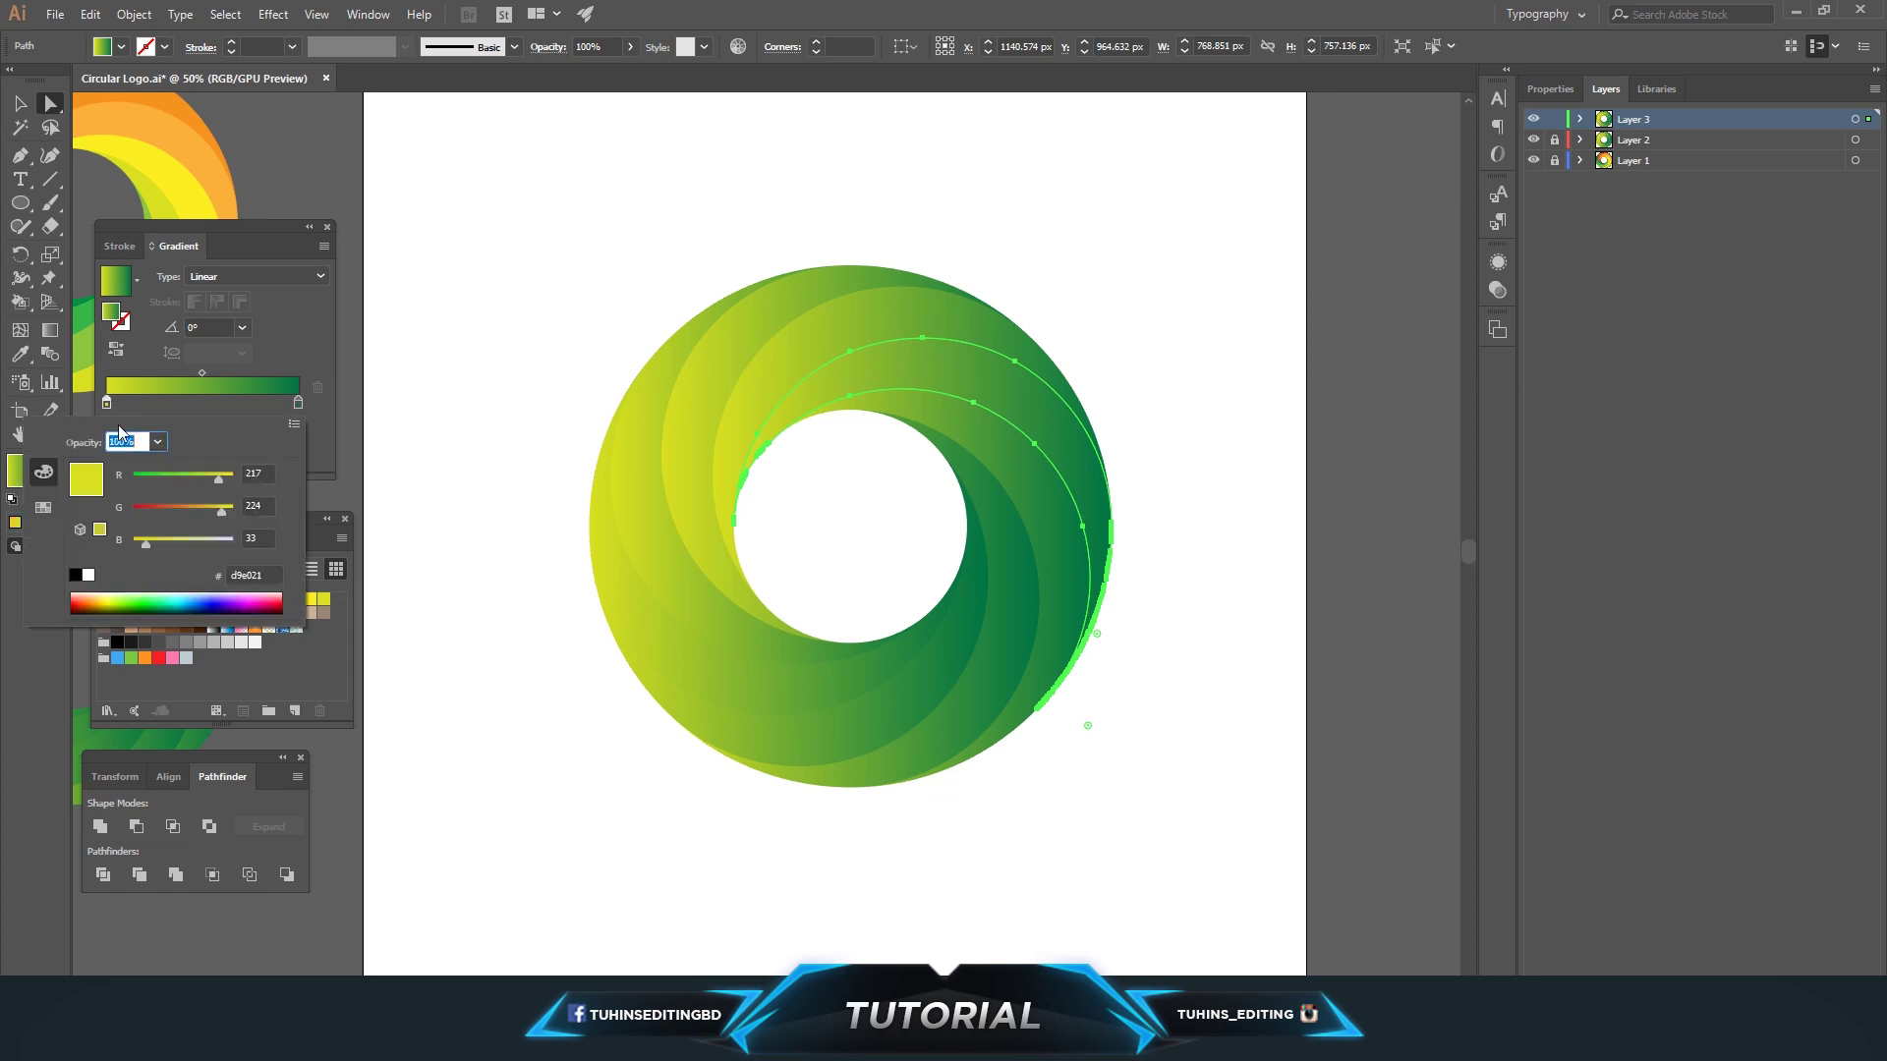
click(43, 507)
click(225, 465)
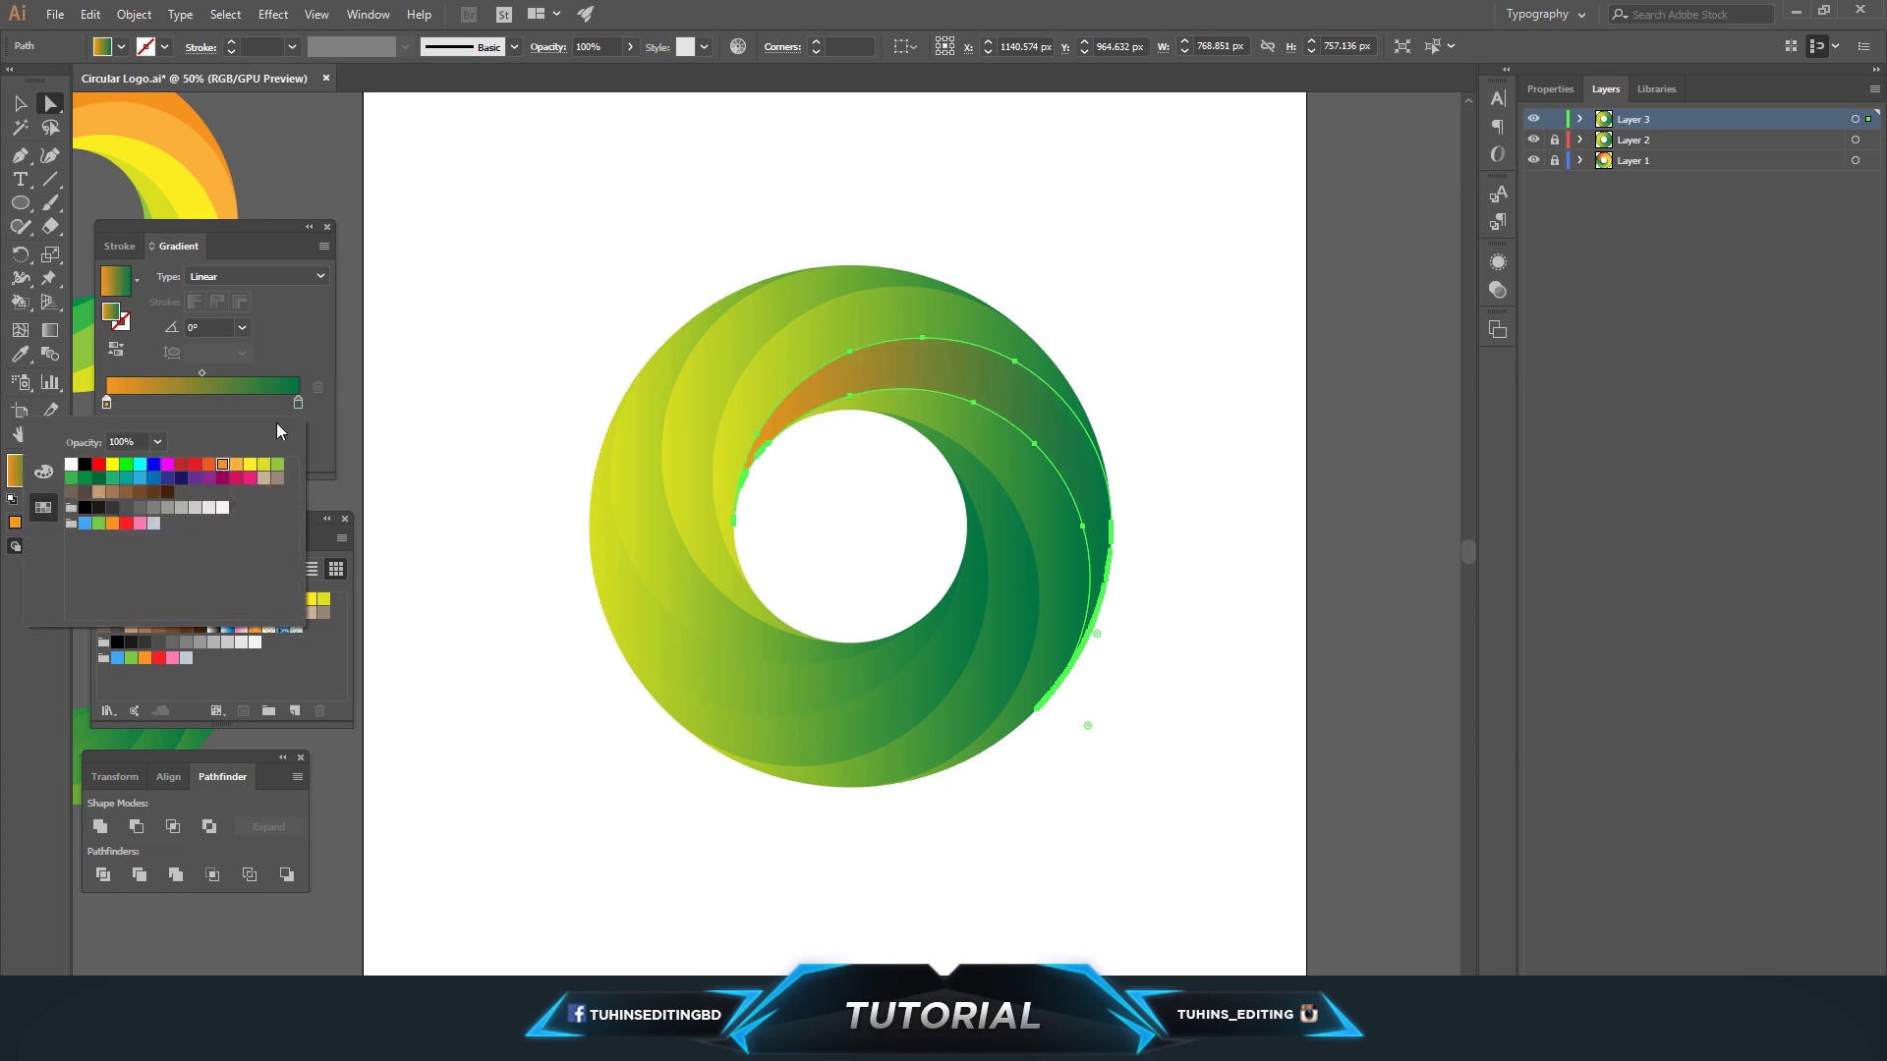
- Set the right gradient stop to dark teal, then reselect the whole ring
double_click(299, 403)
click(208, 464)
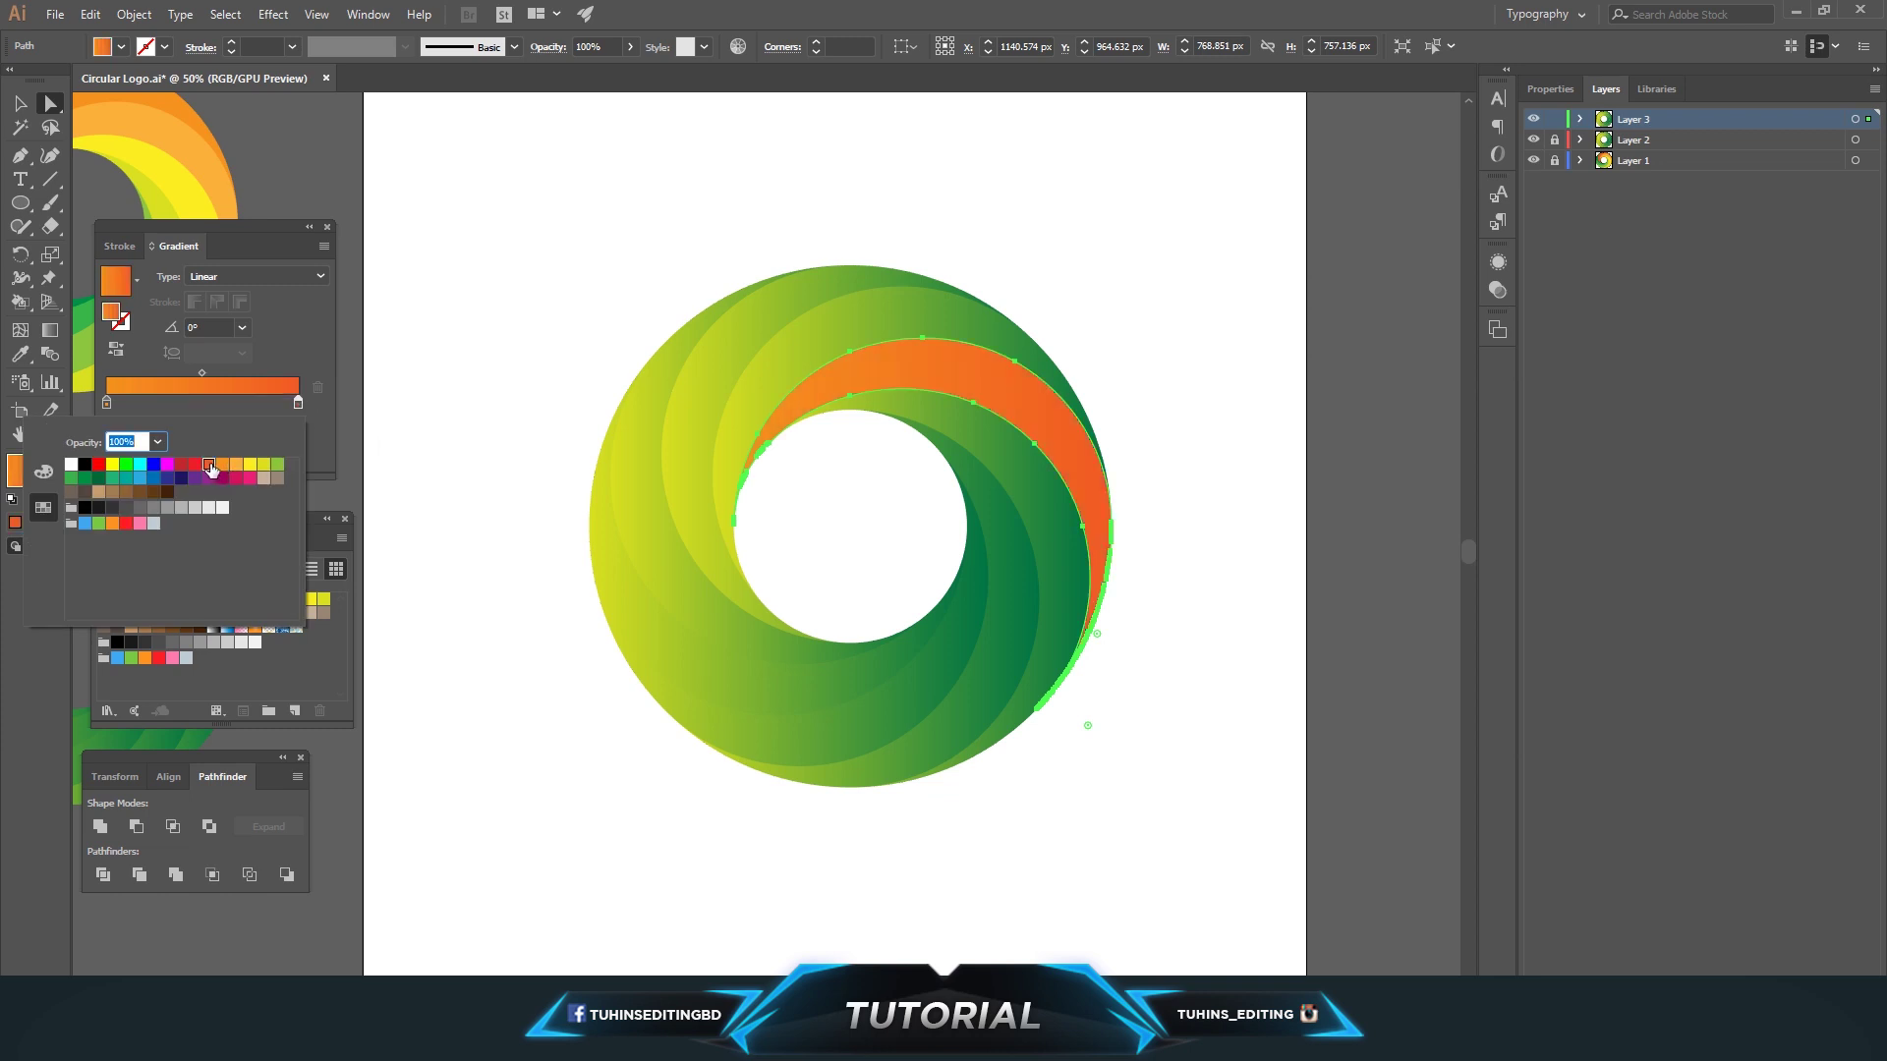
click(194, 466)
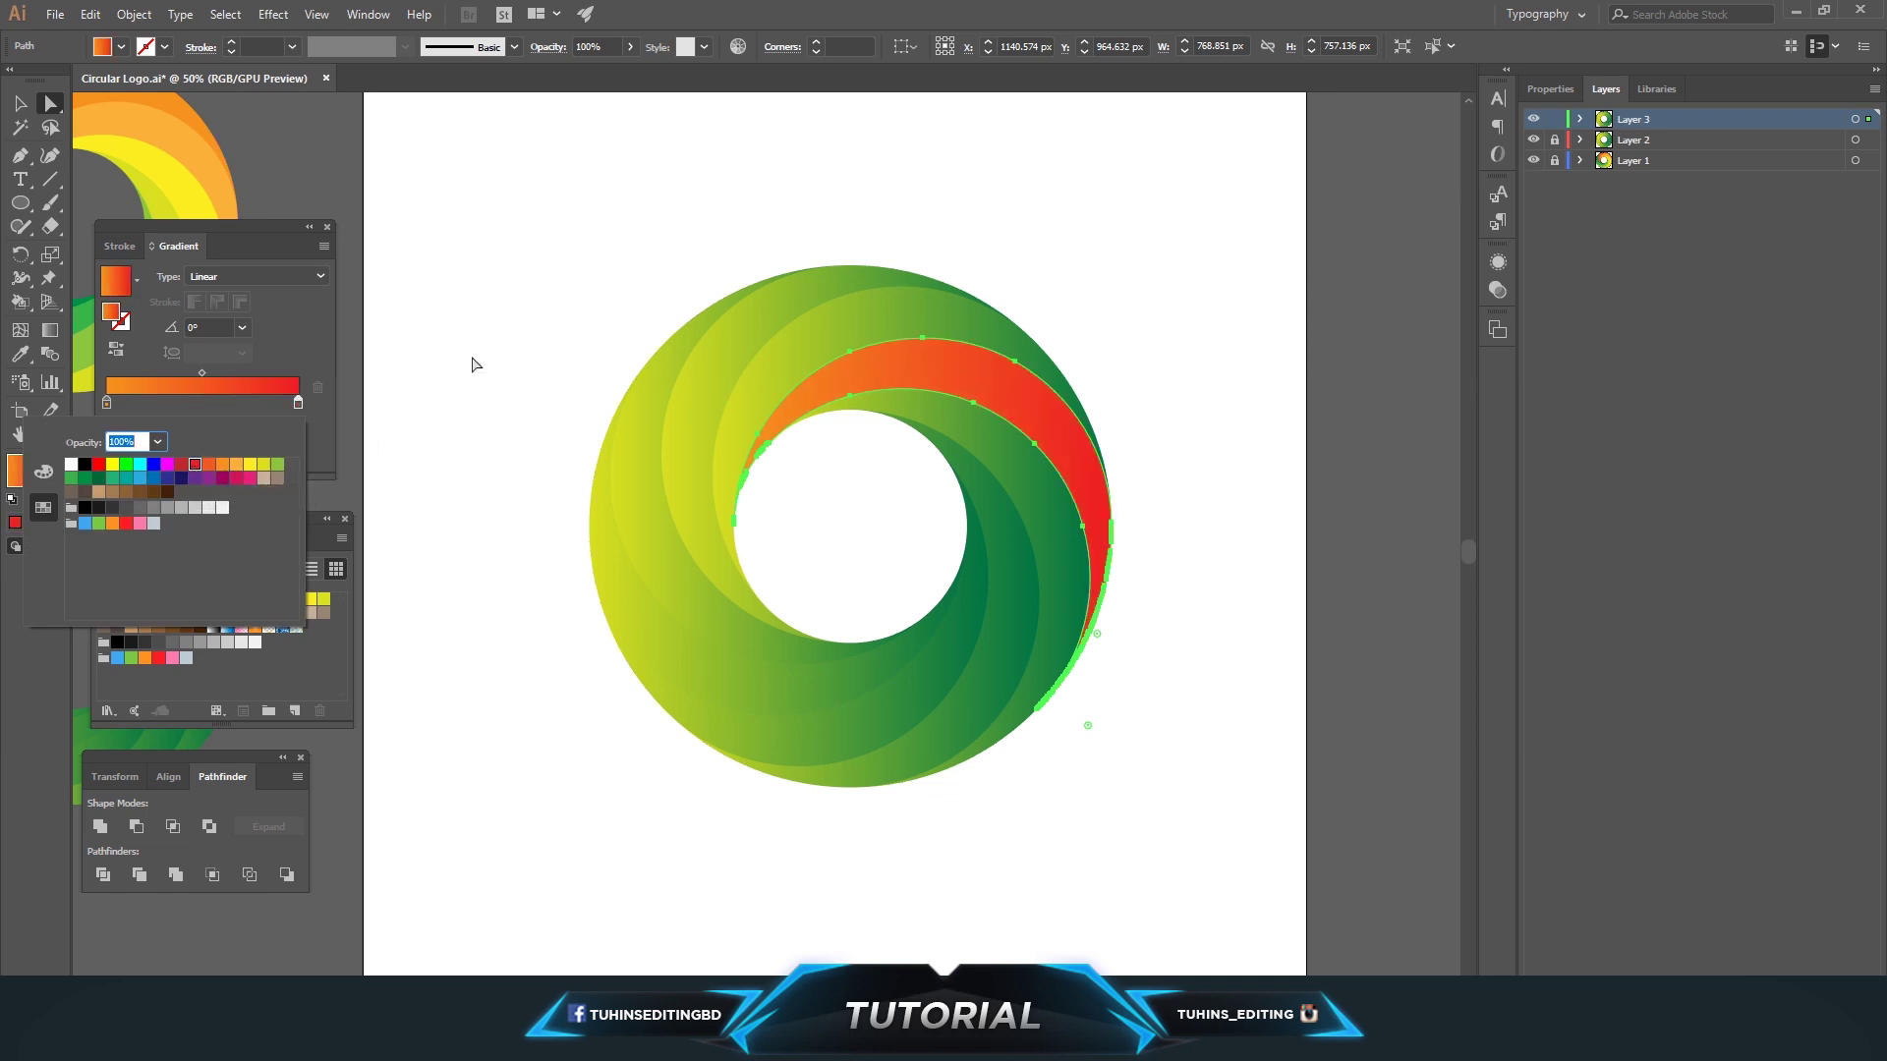
click(140, 479)
click(113, 479)
click(126, 480)
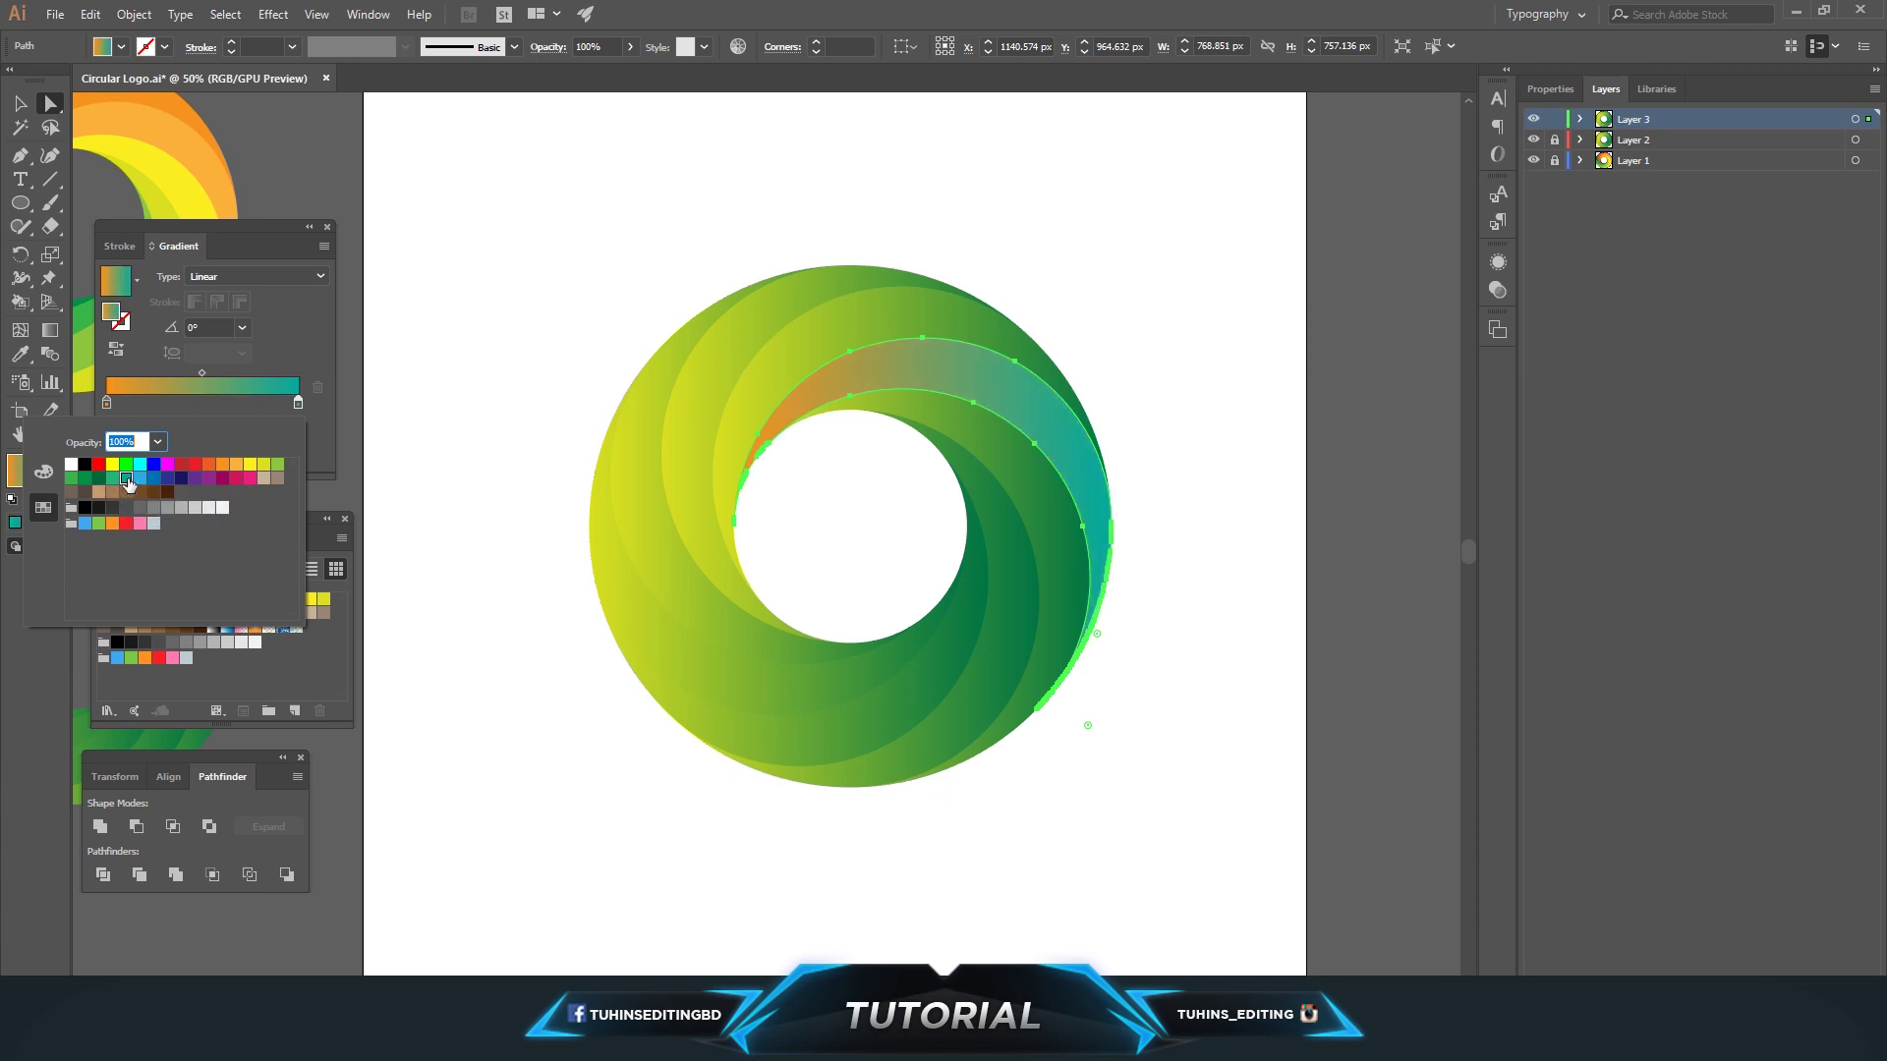
click(492, 447)
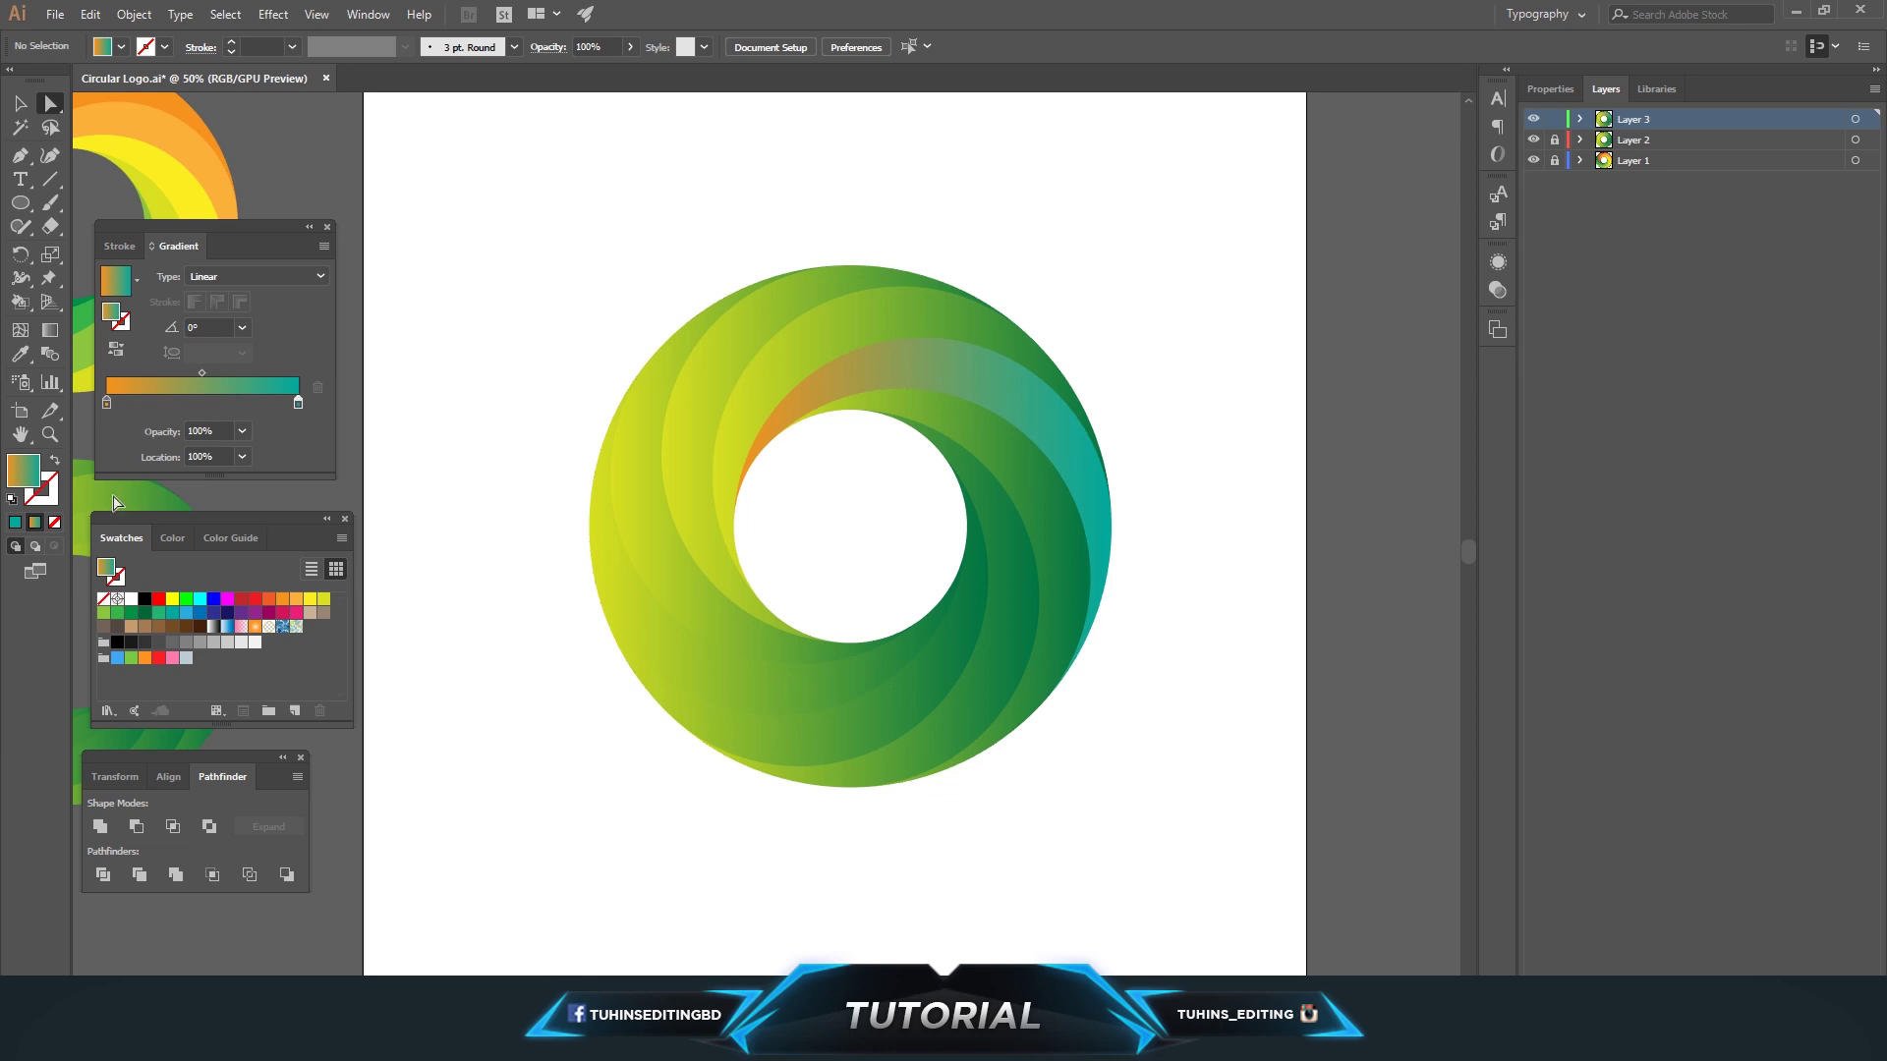
drag(522, 200, 1233, 835)
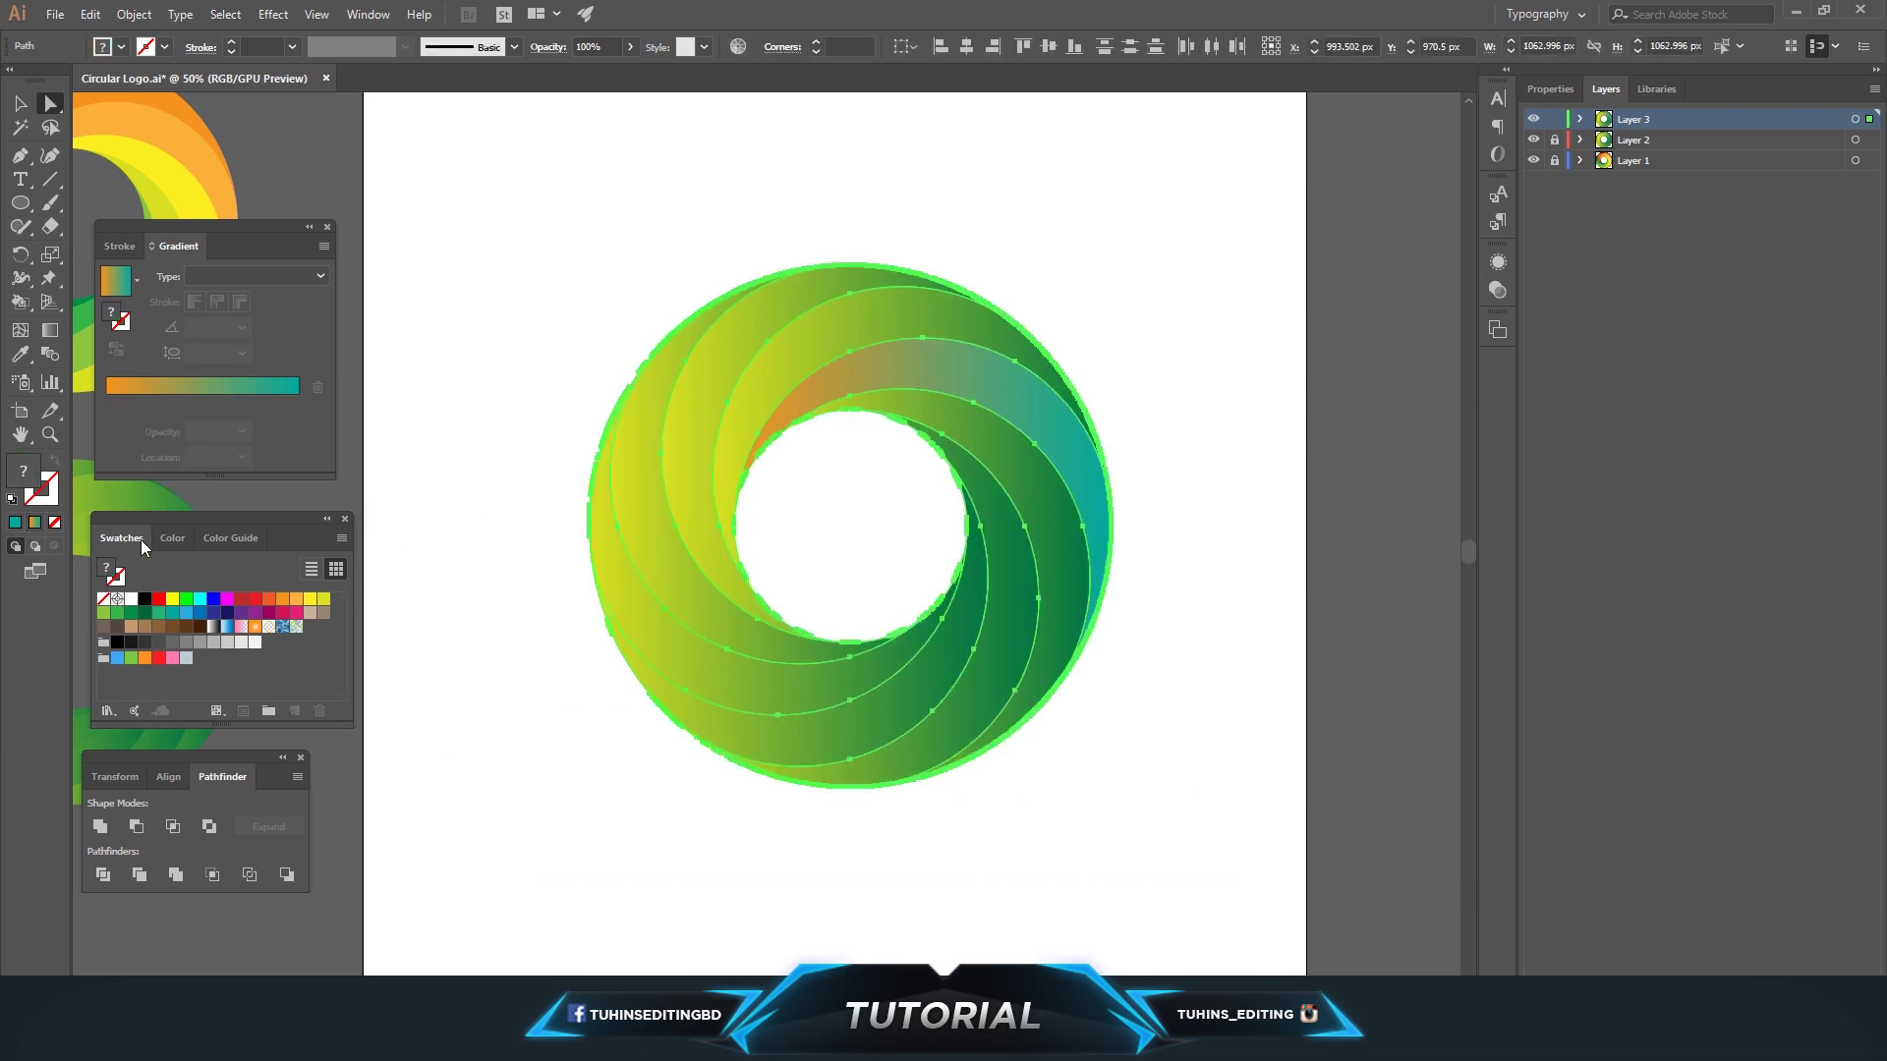
- Apply the gradient to the ring, with a teal left stop and a blue right stop at RGB G 134
click(35, 524)
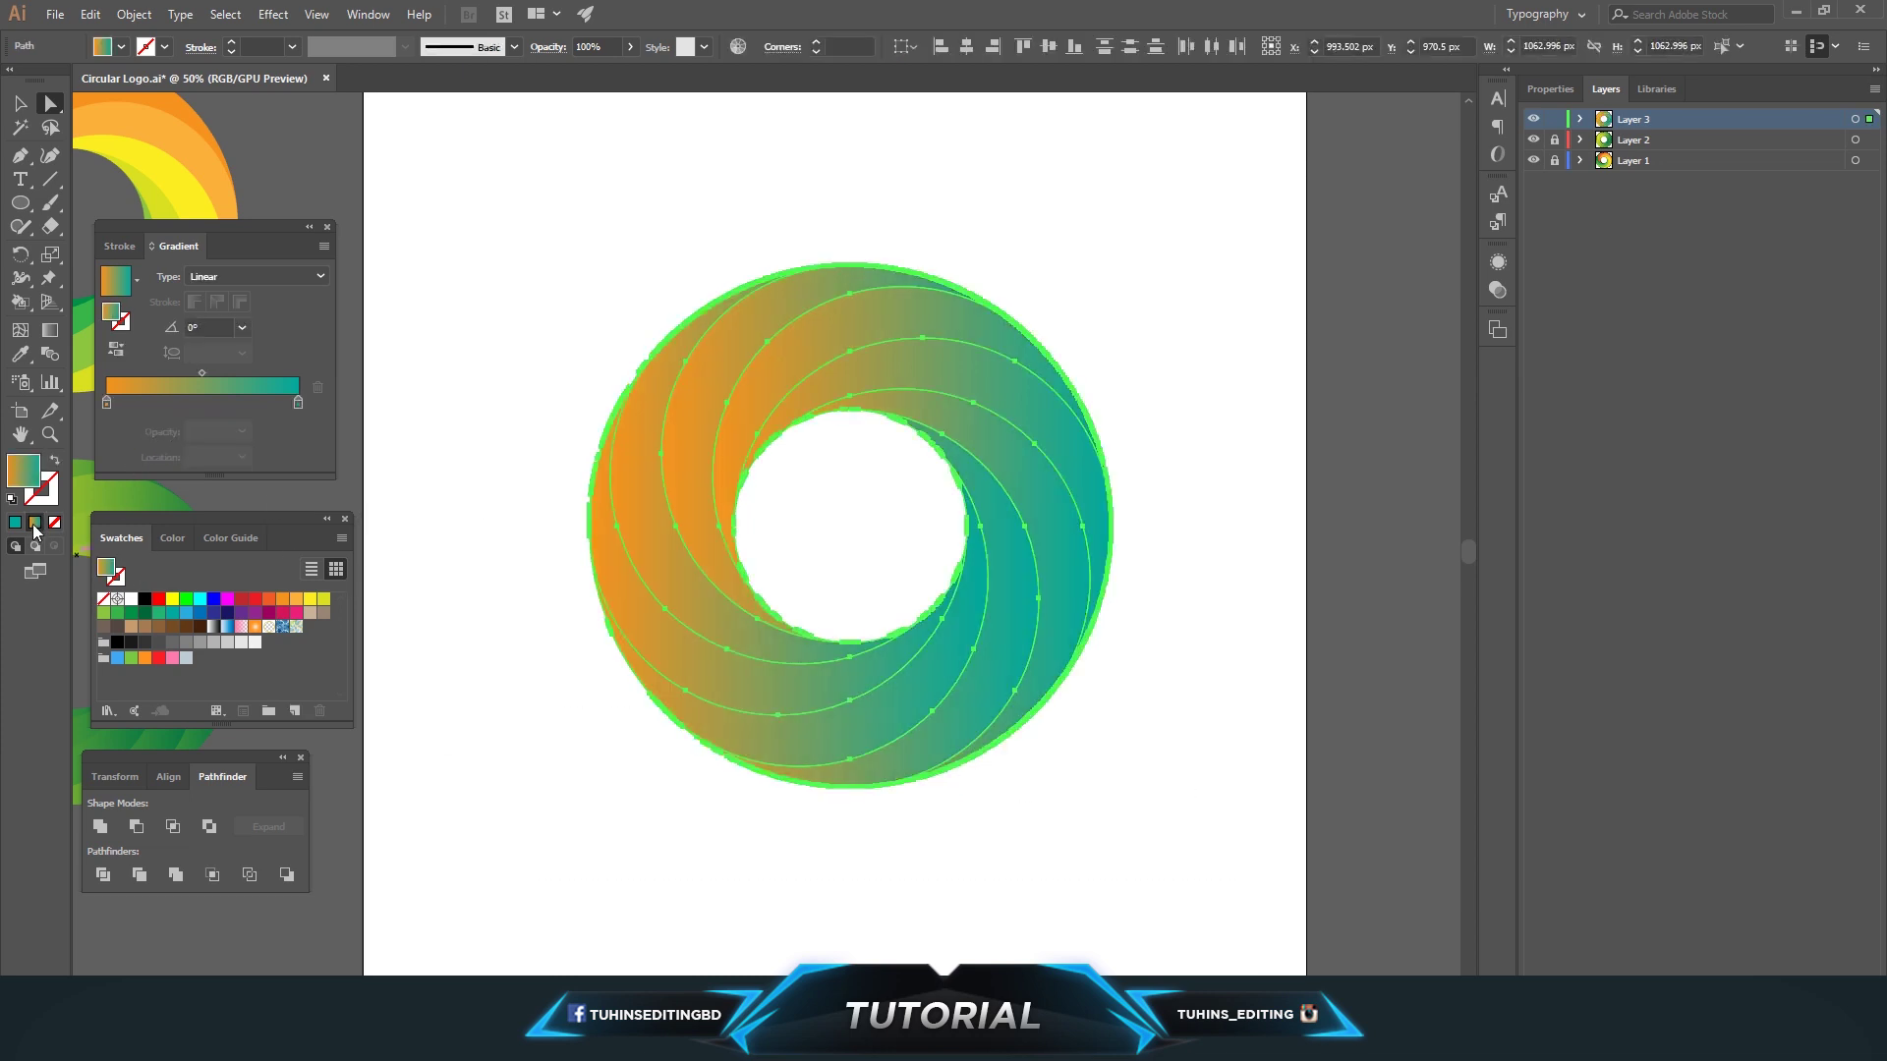
double_click(107, 402)
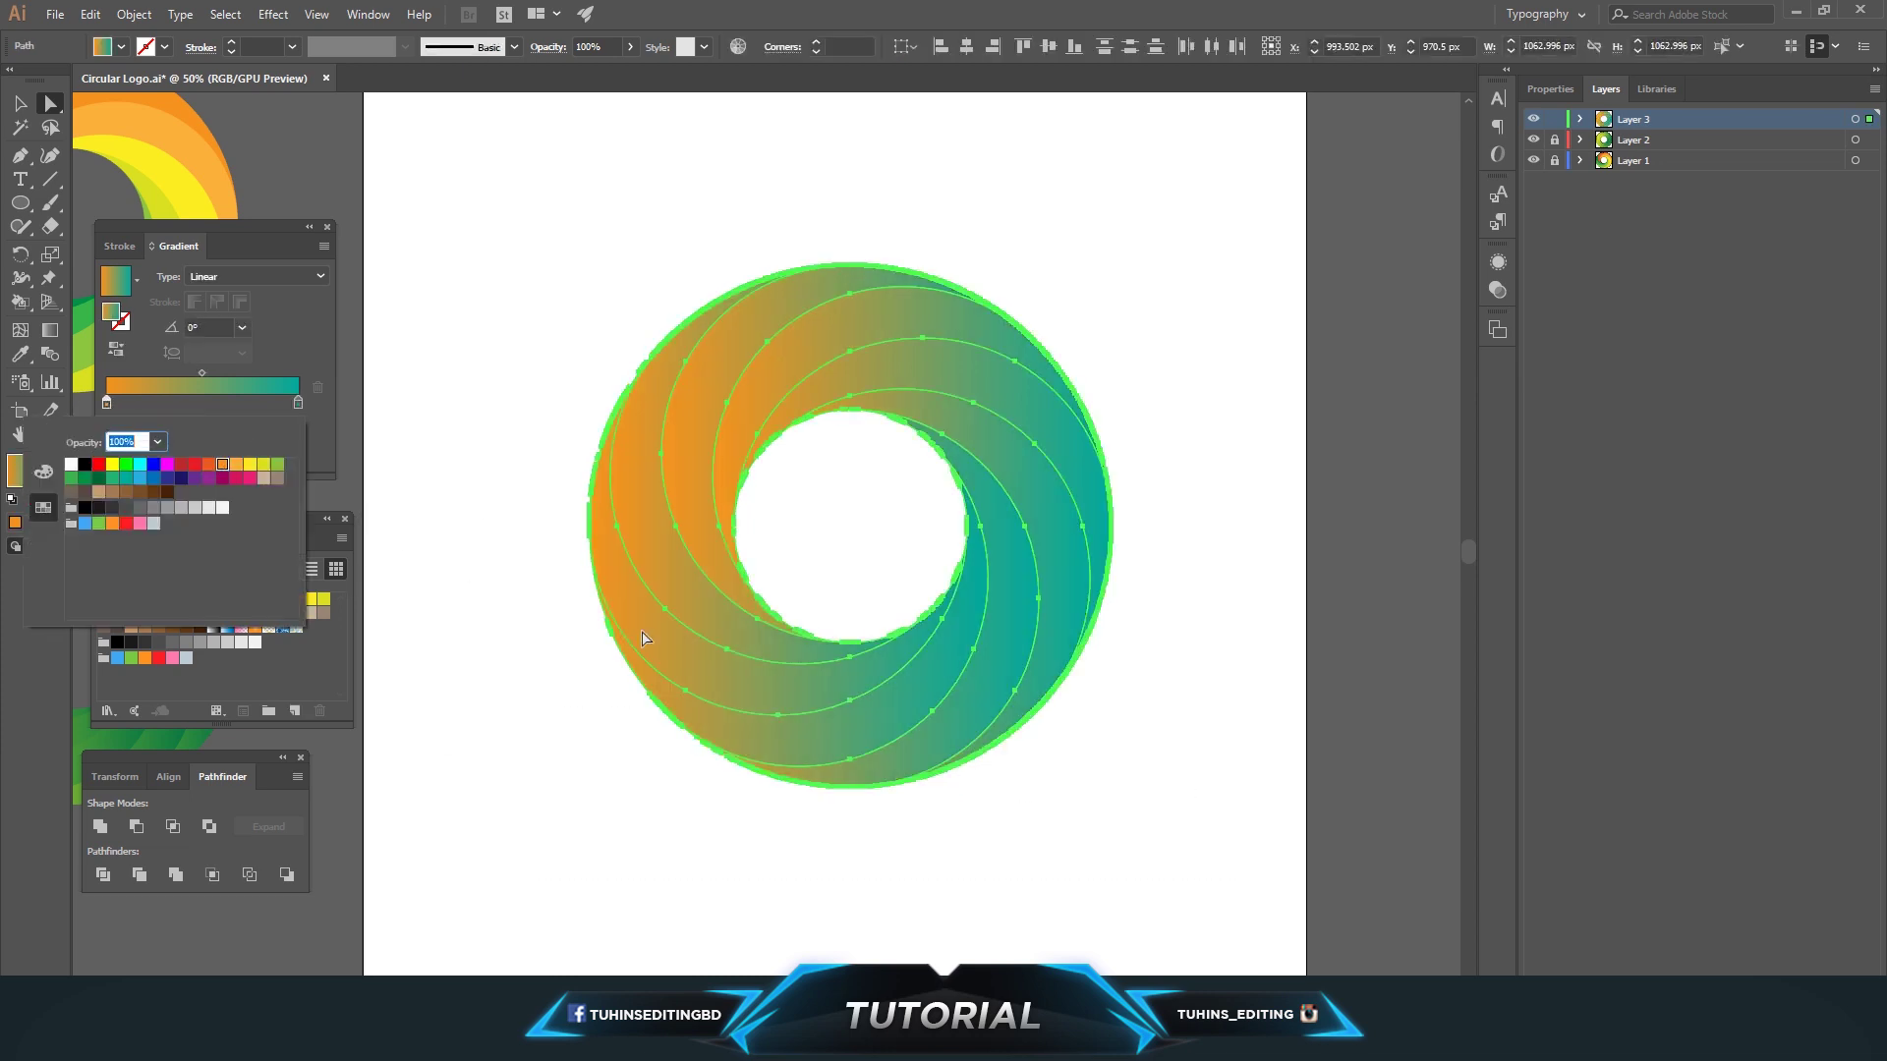
click(127, 480)
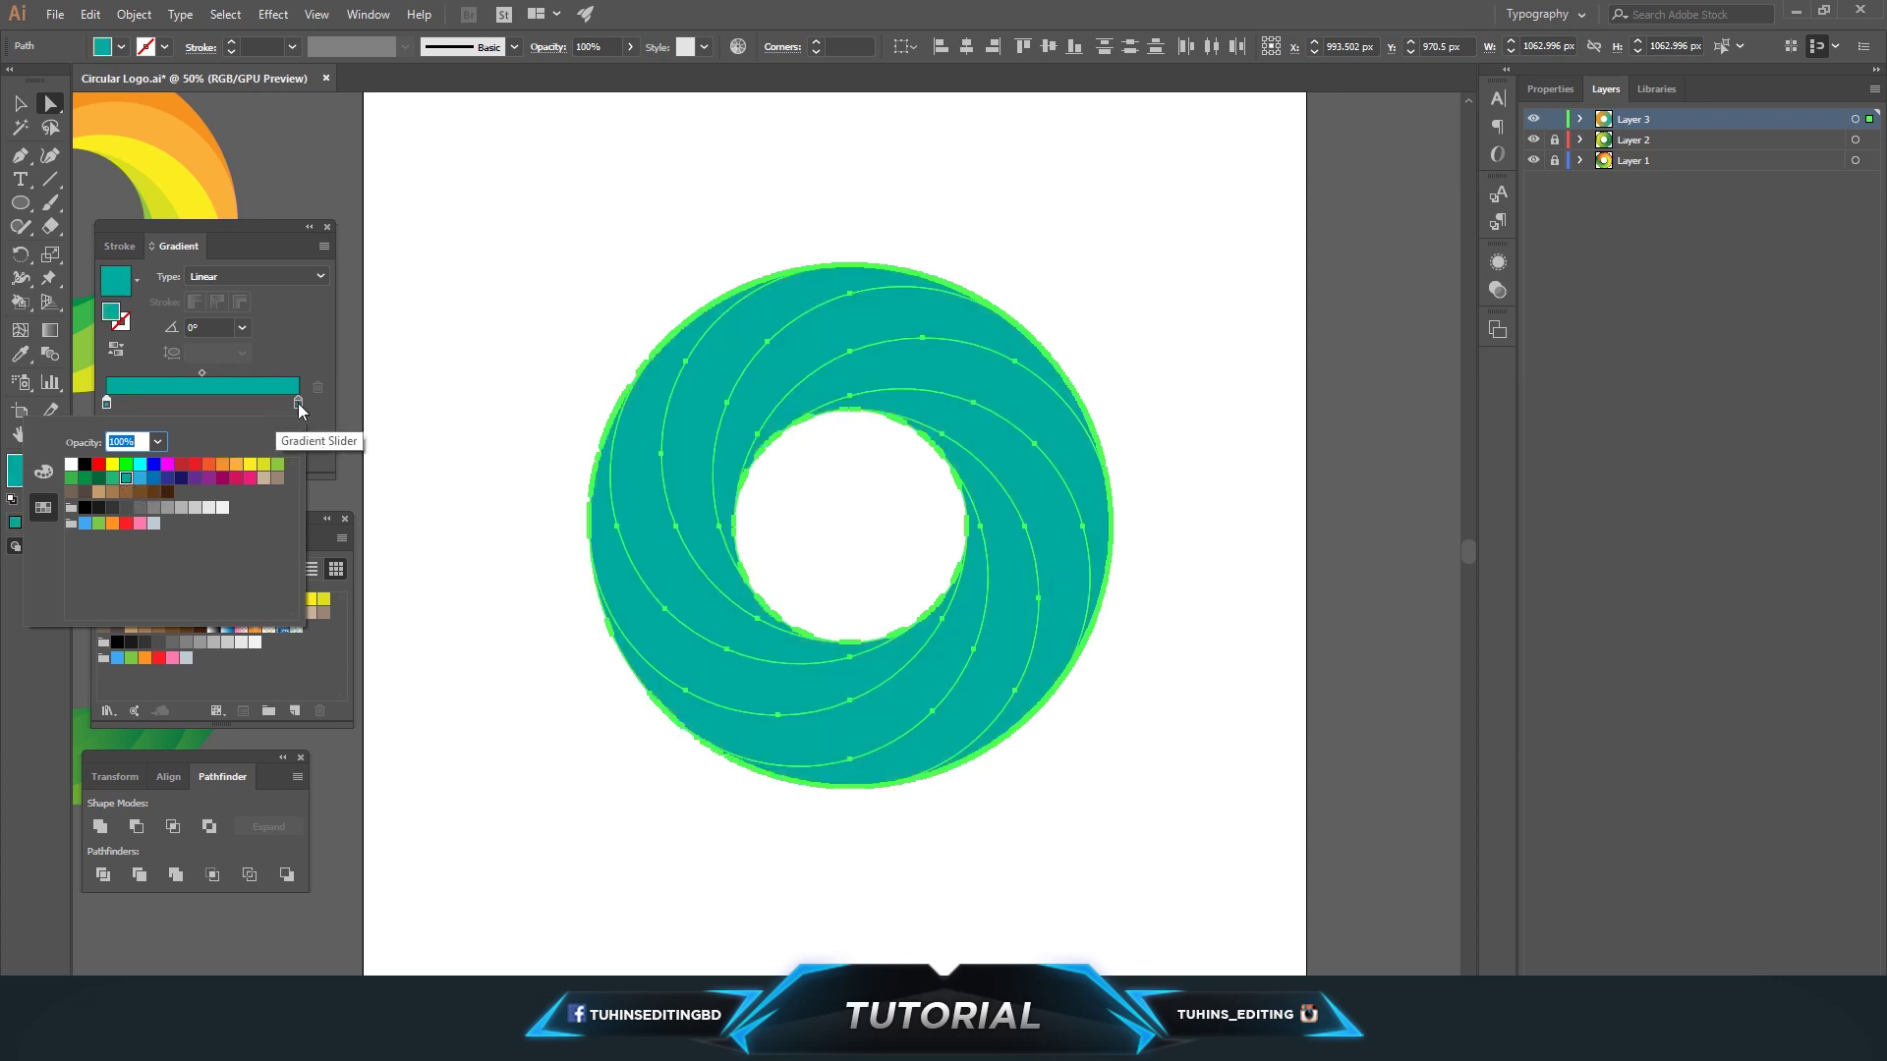
double_click(298, 403)
click(143, 480)
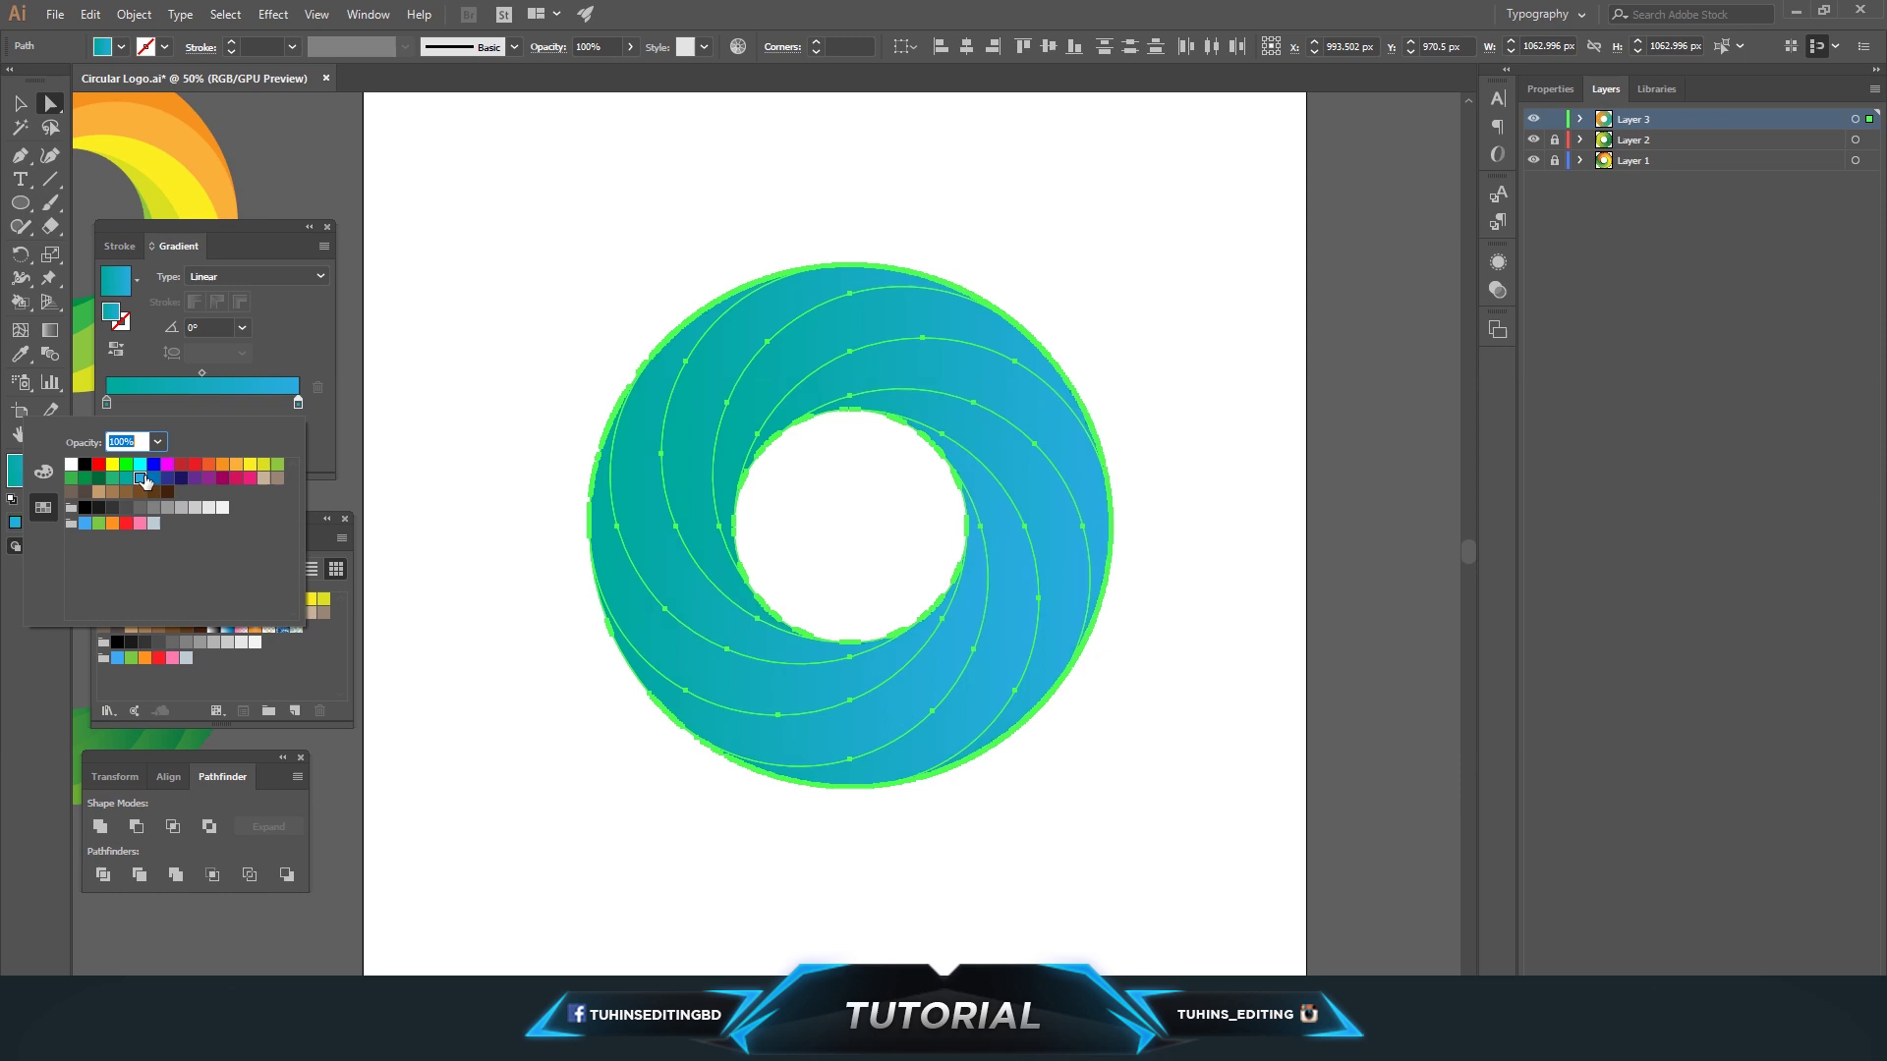
click(44, 473)
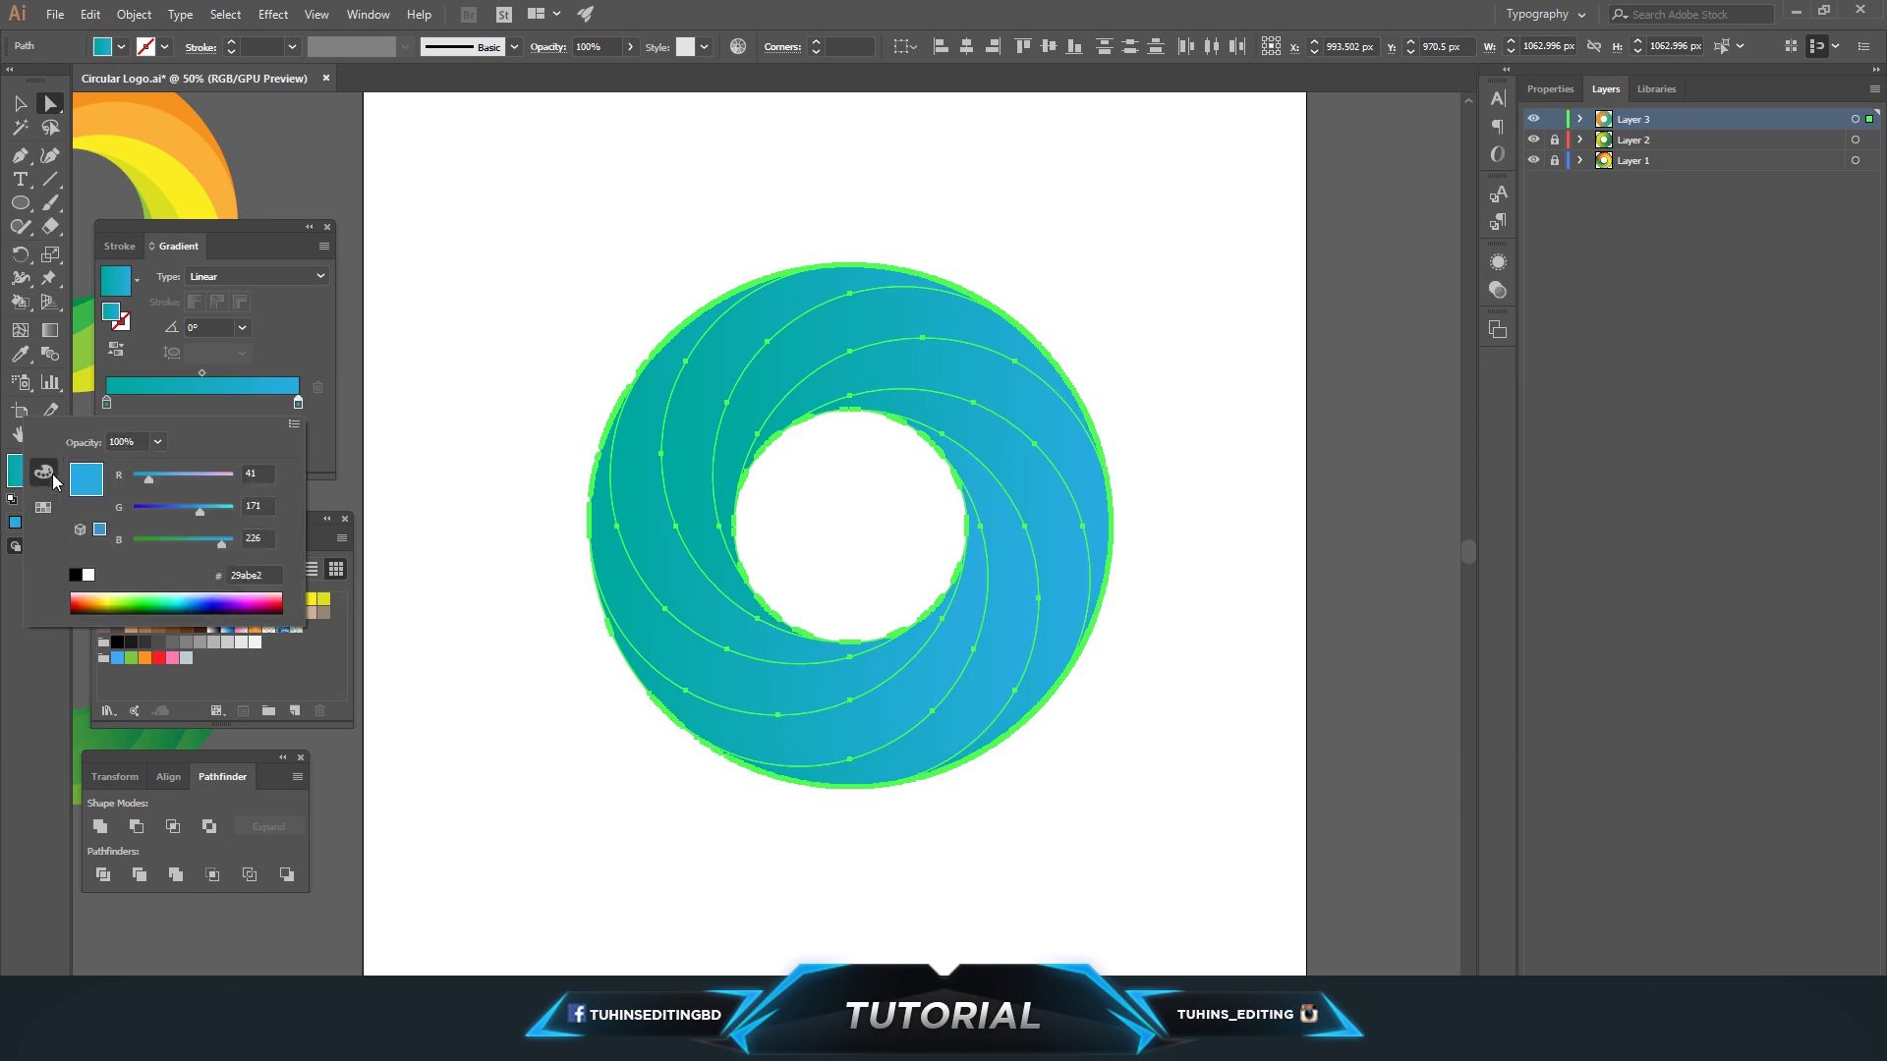
drag(205, 511, 185, 509)
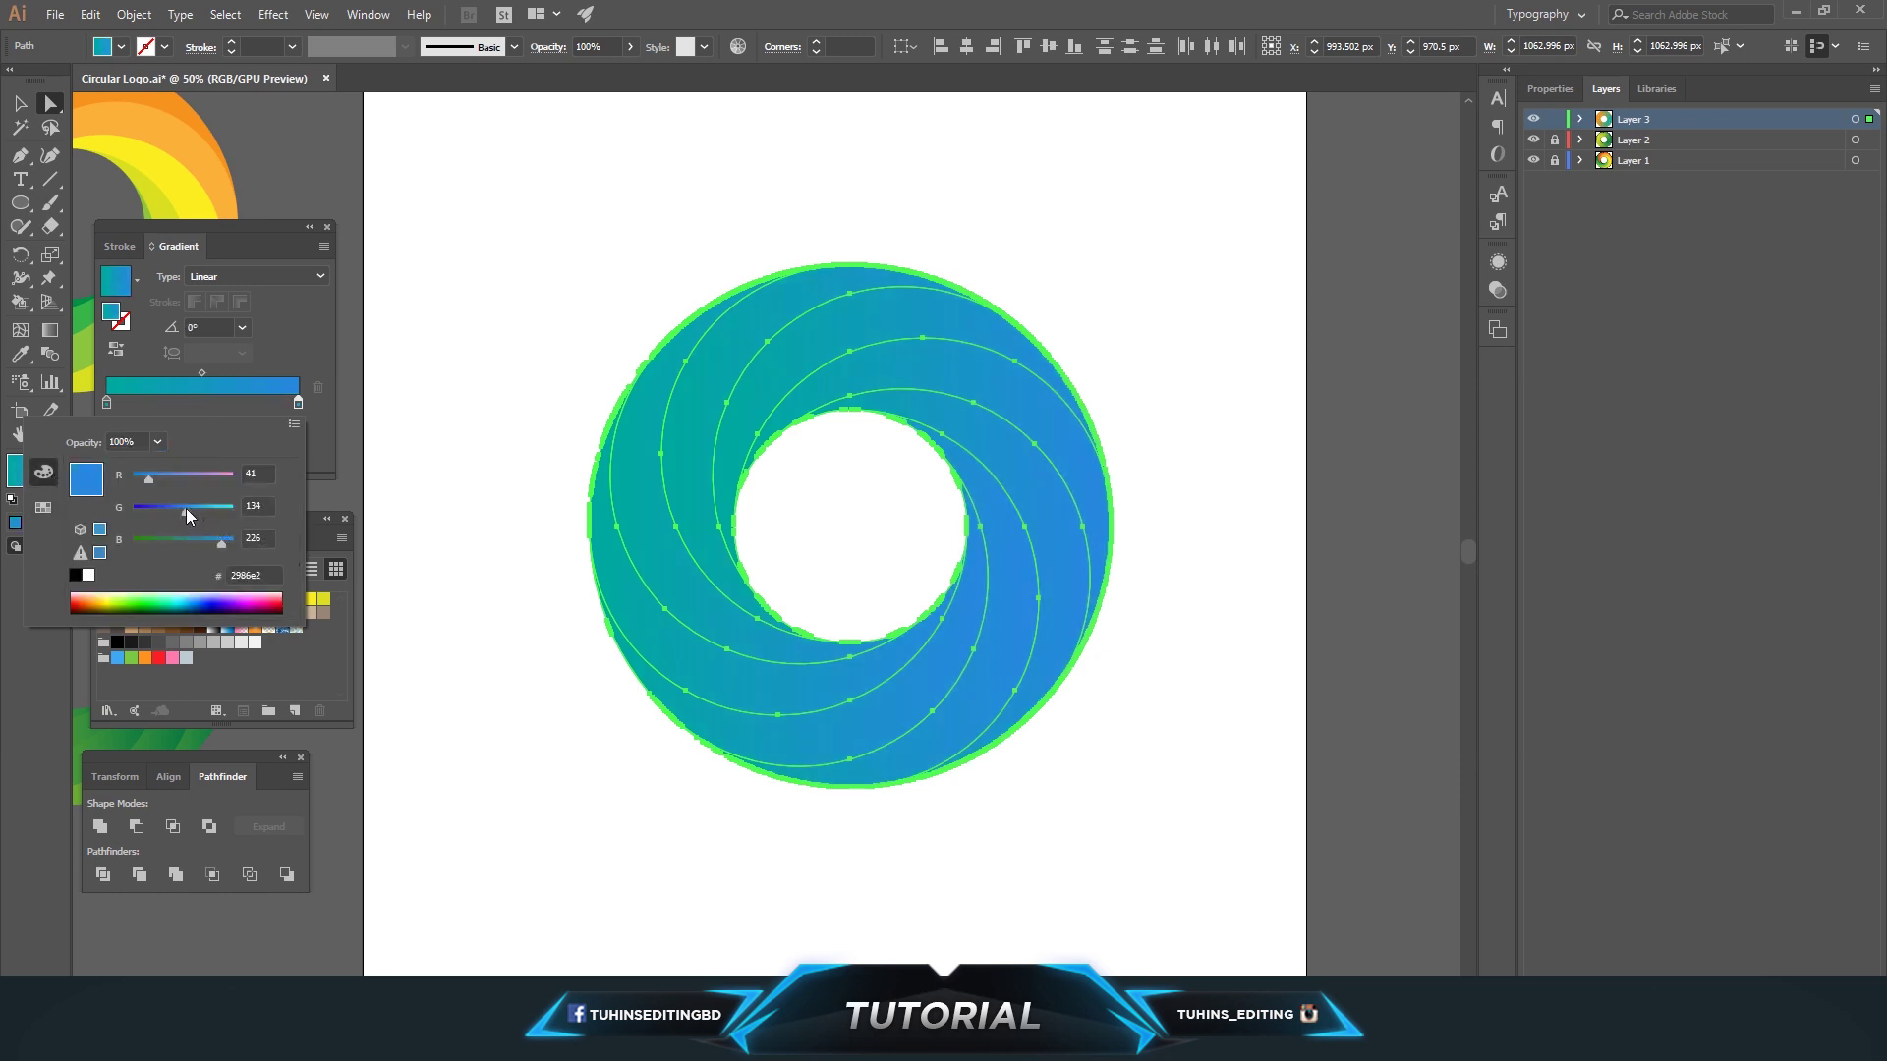
click(557, 727)
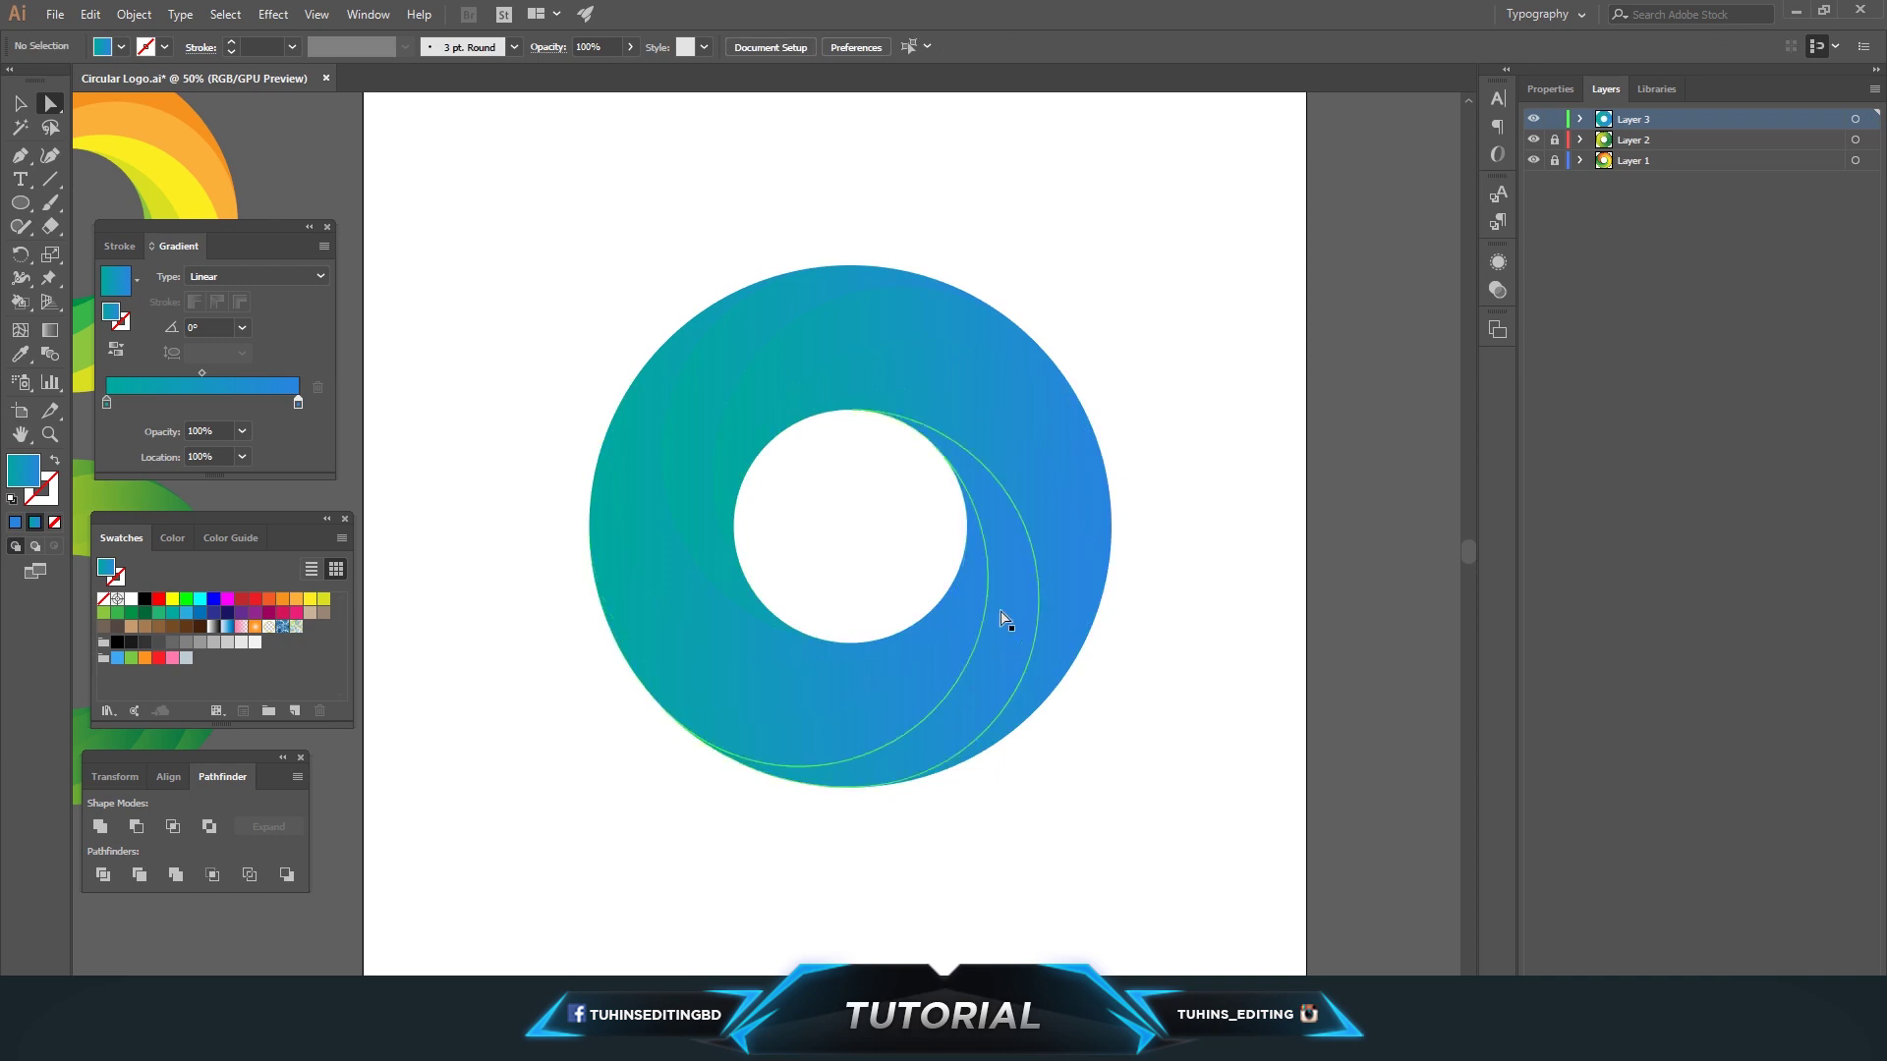
- Make the right crescent's gradient radial, then reselect all the ring's swirl bands
click(1016, 540)
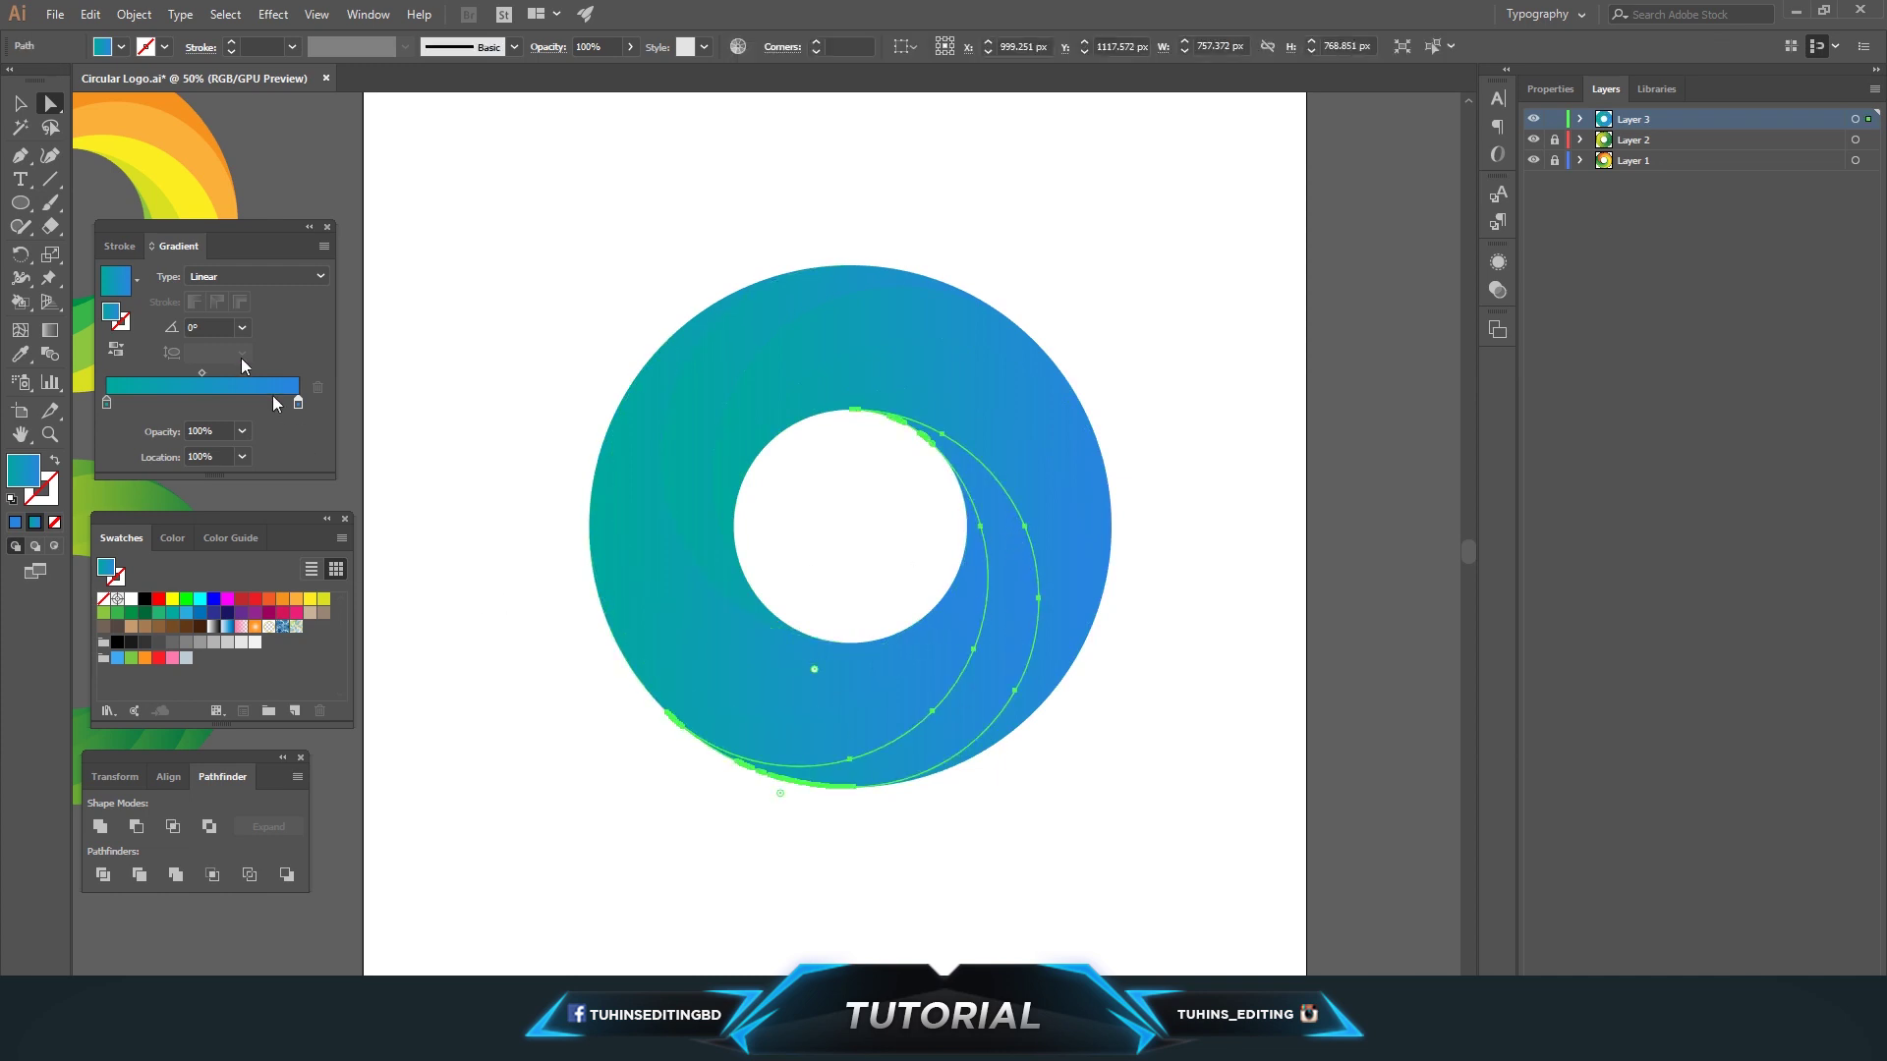
click(241, 328)
click(260, 277)
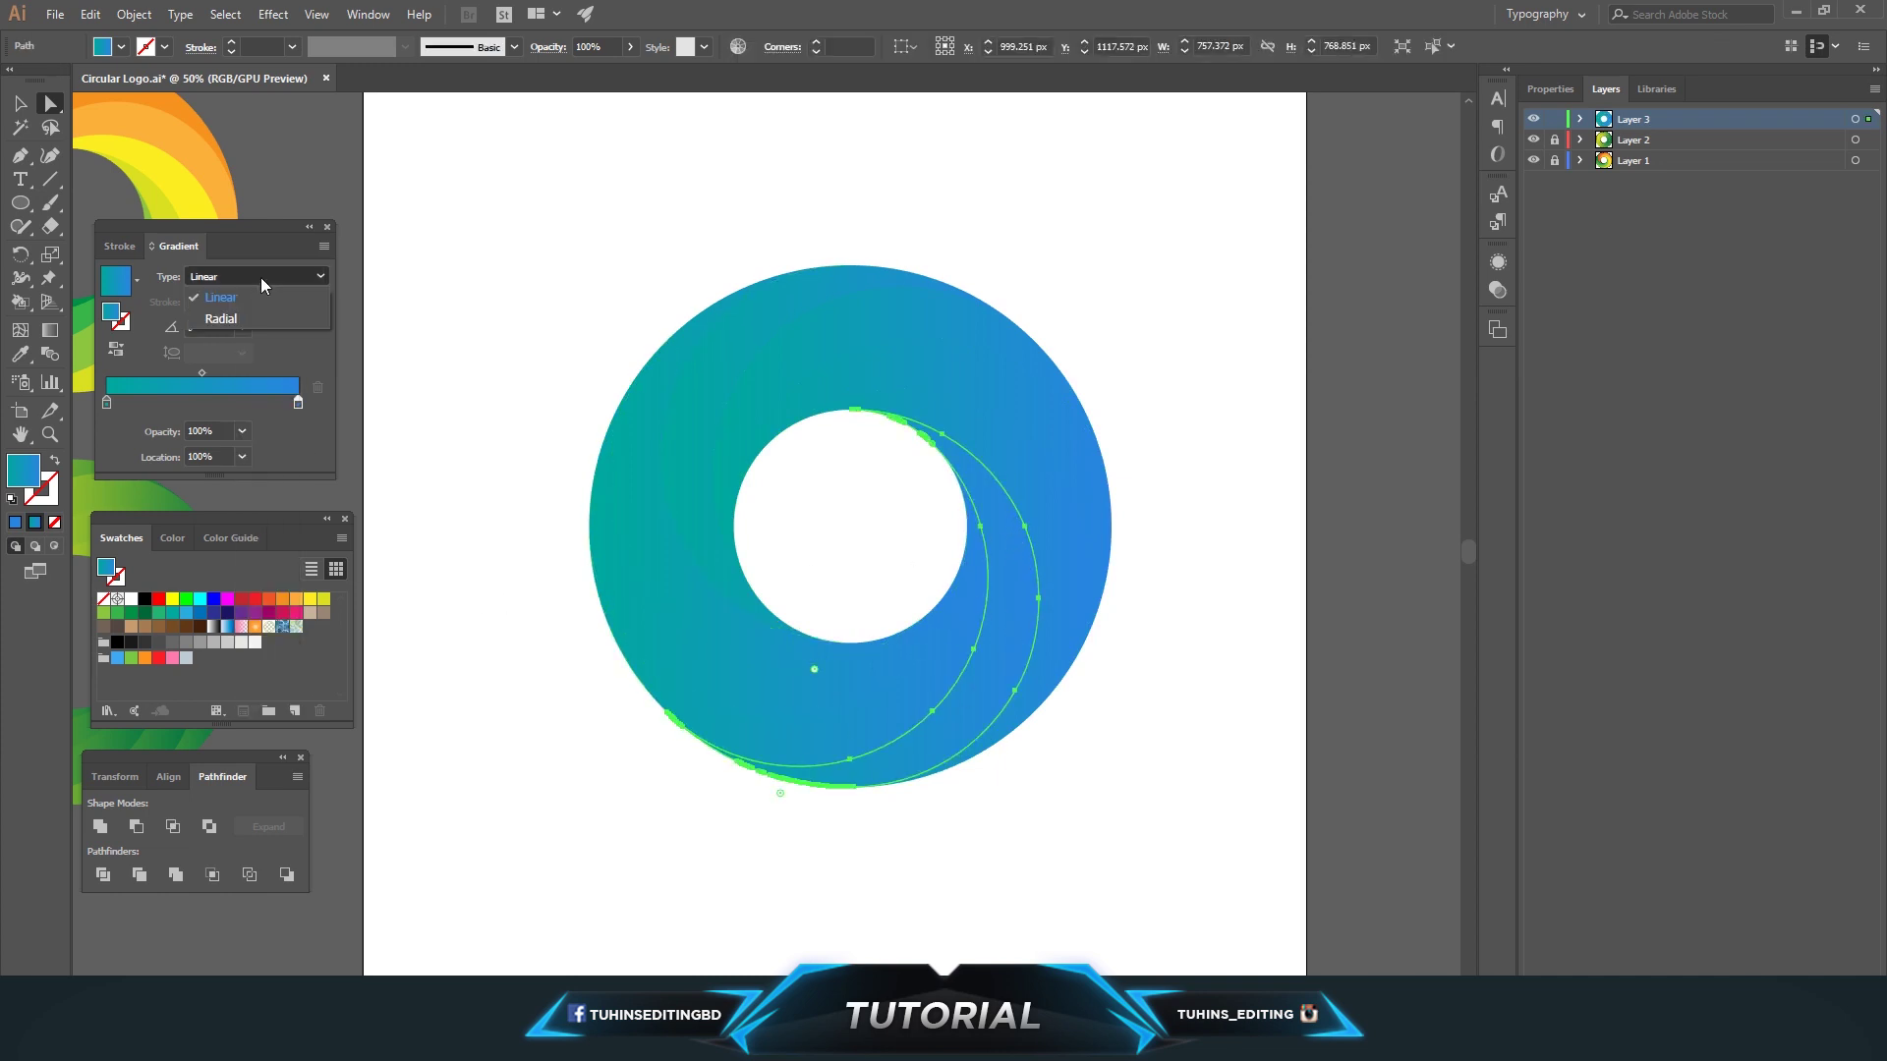
click(257, 315)
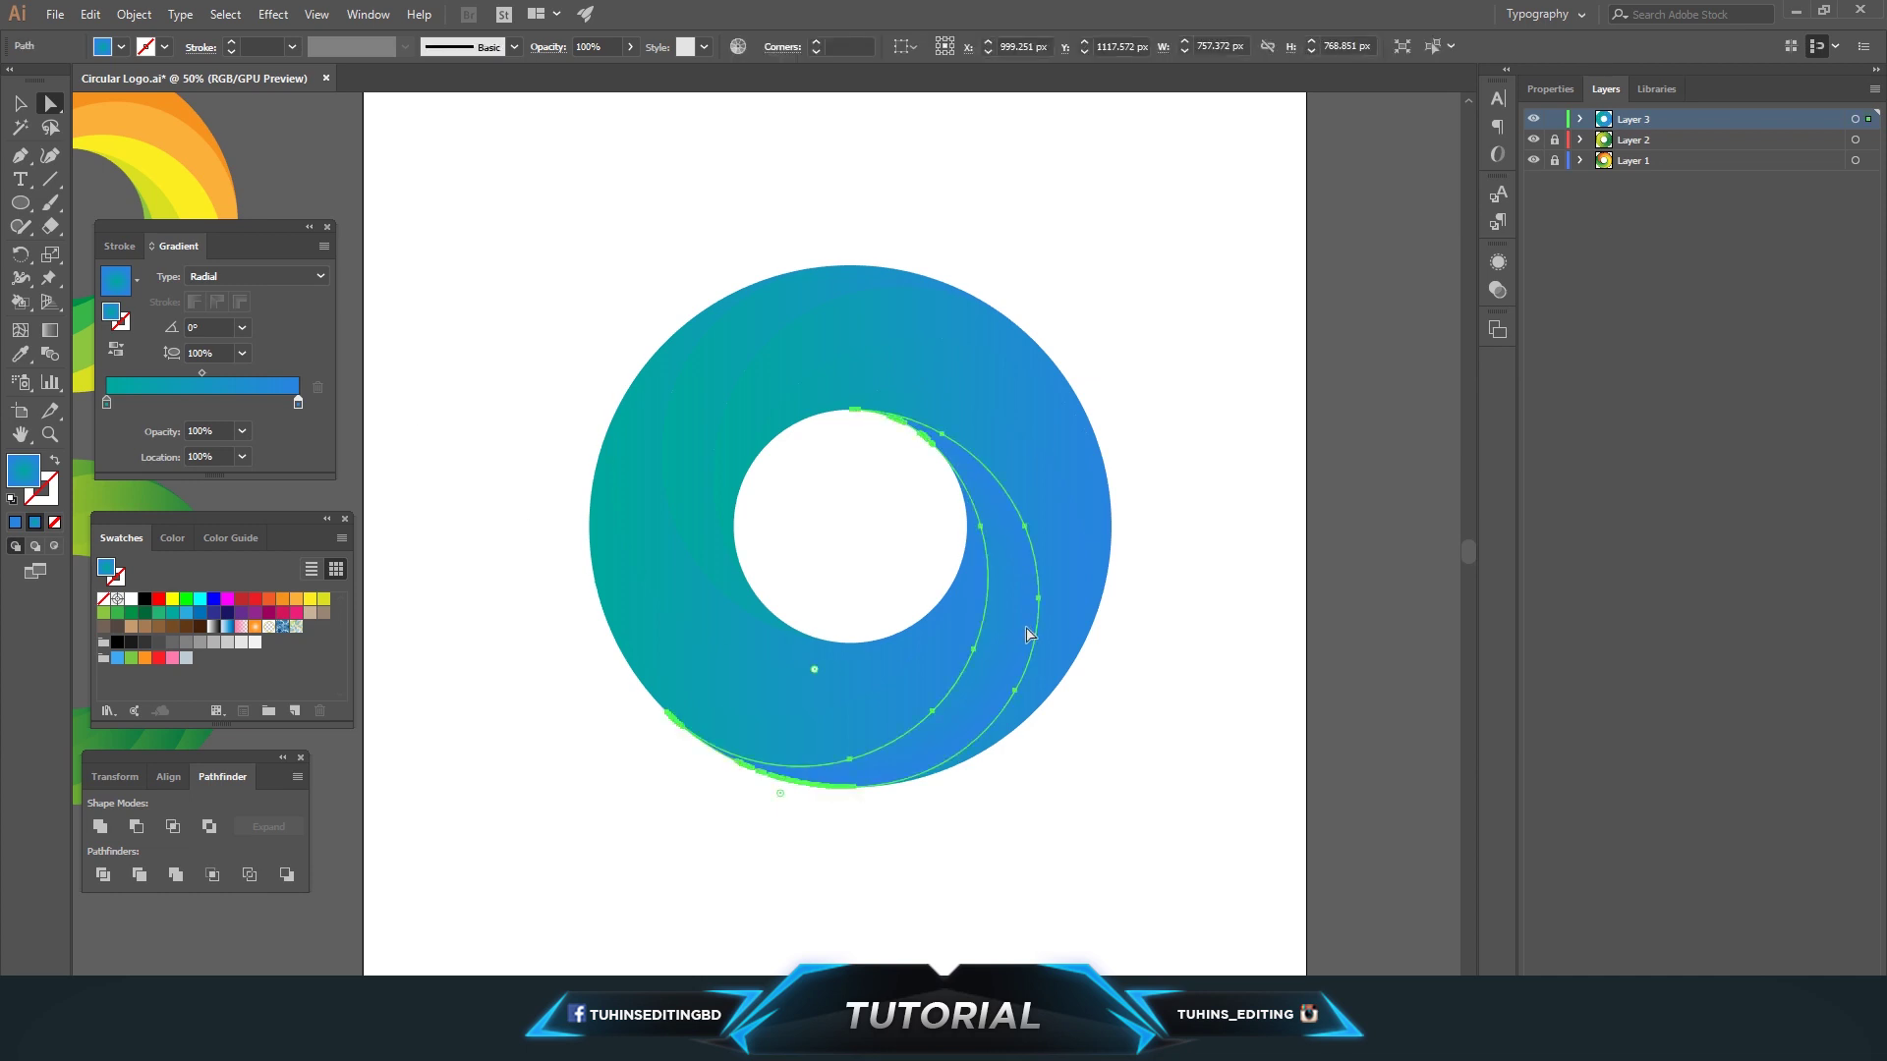
click(1120, 688)
drag(552, 223, 1213, 885)
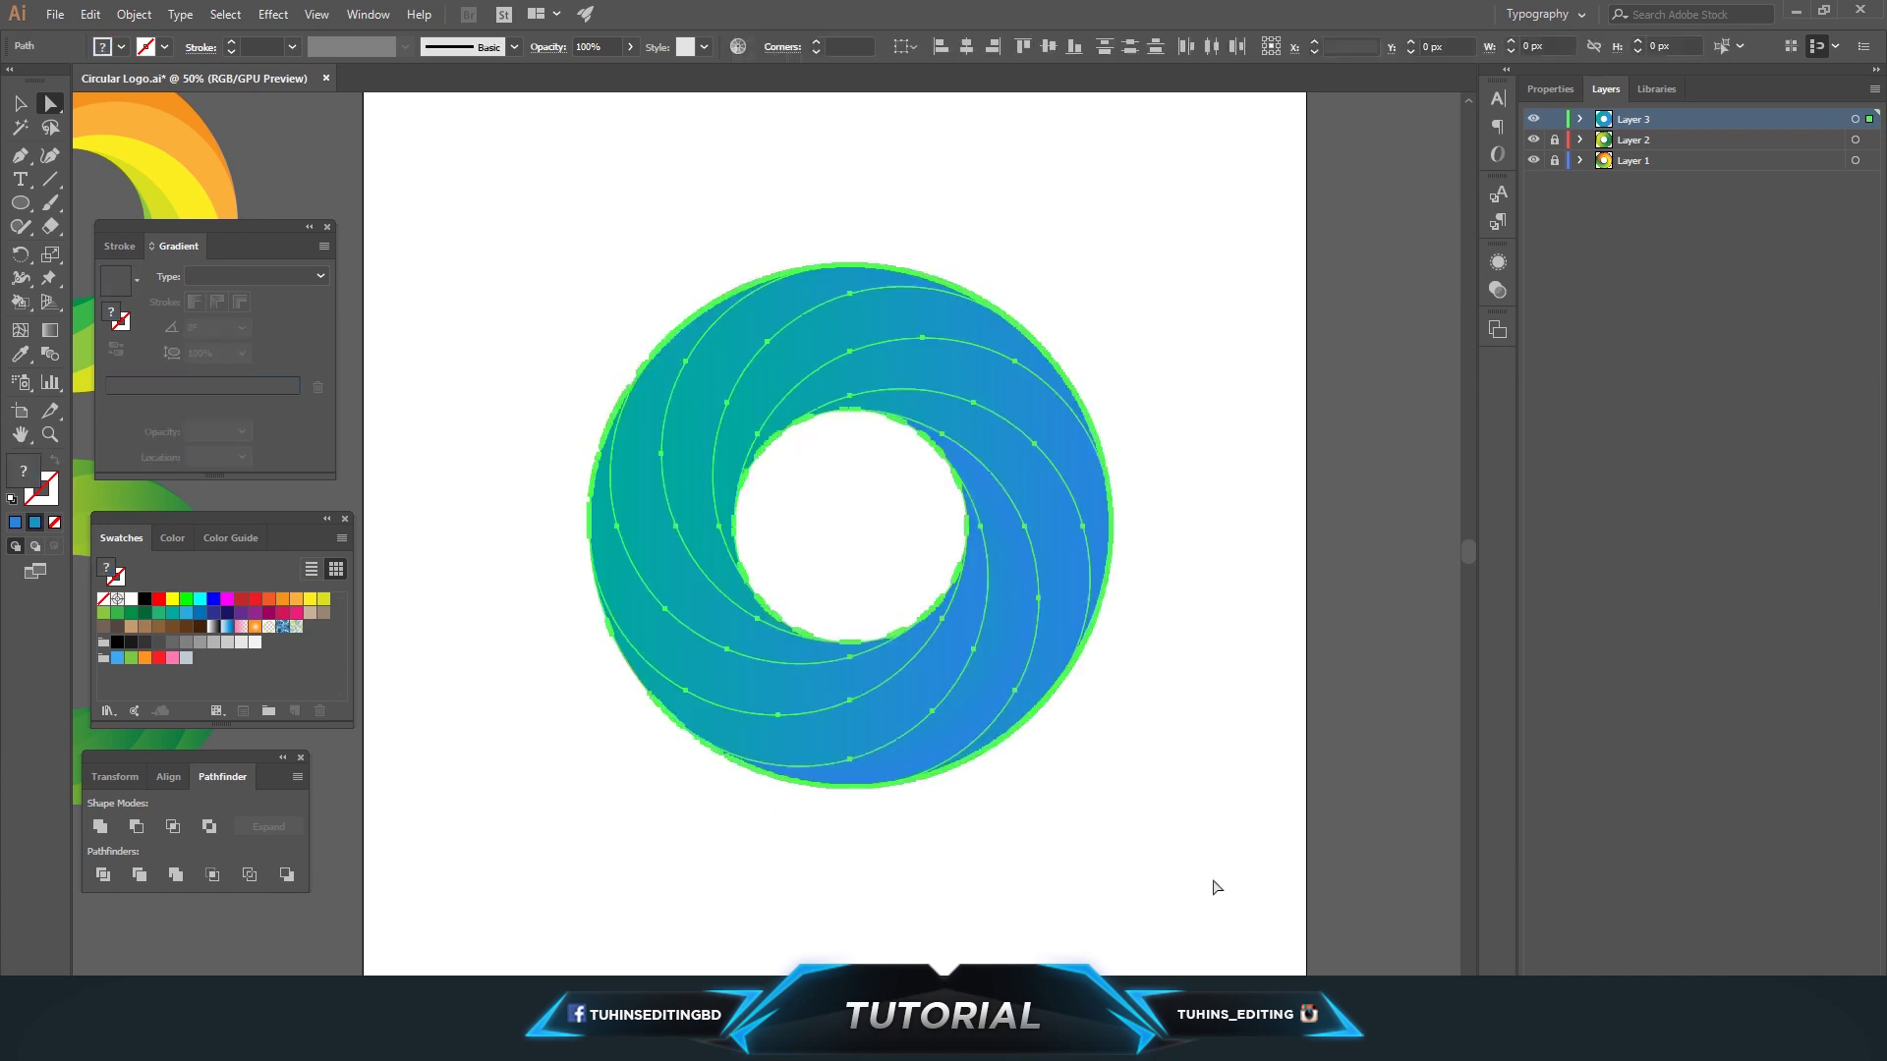
- Try a white-to-black gradient, then fill the whole ring with the orange radial gradient swatch
click(214, 627)
click(420, 656)
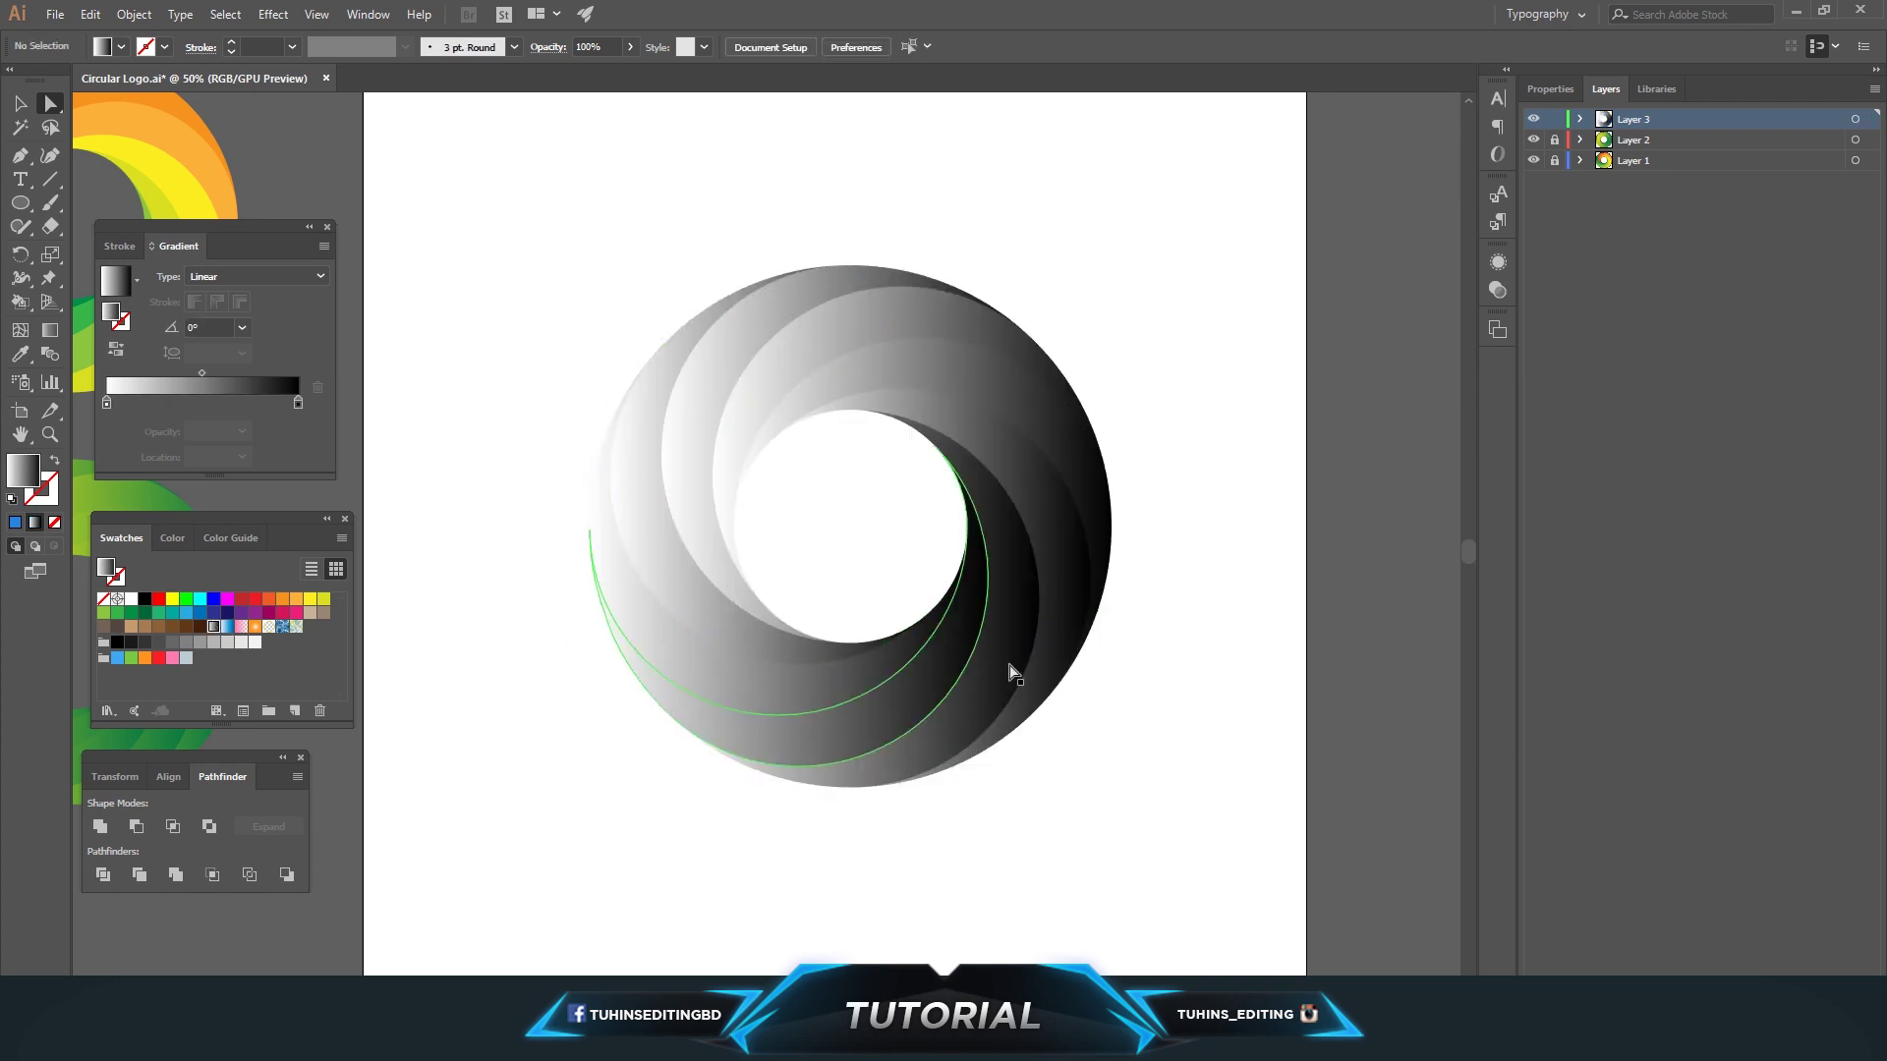
mouse_move(554, 202)
mouse_down()
mouse_move(1228, 867)
mouse_move(1127, 829)
mouse_up()
click(255, 627)
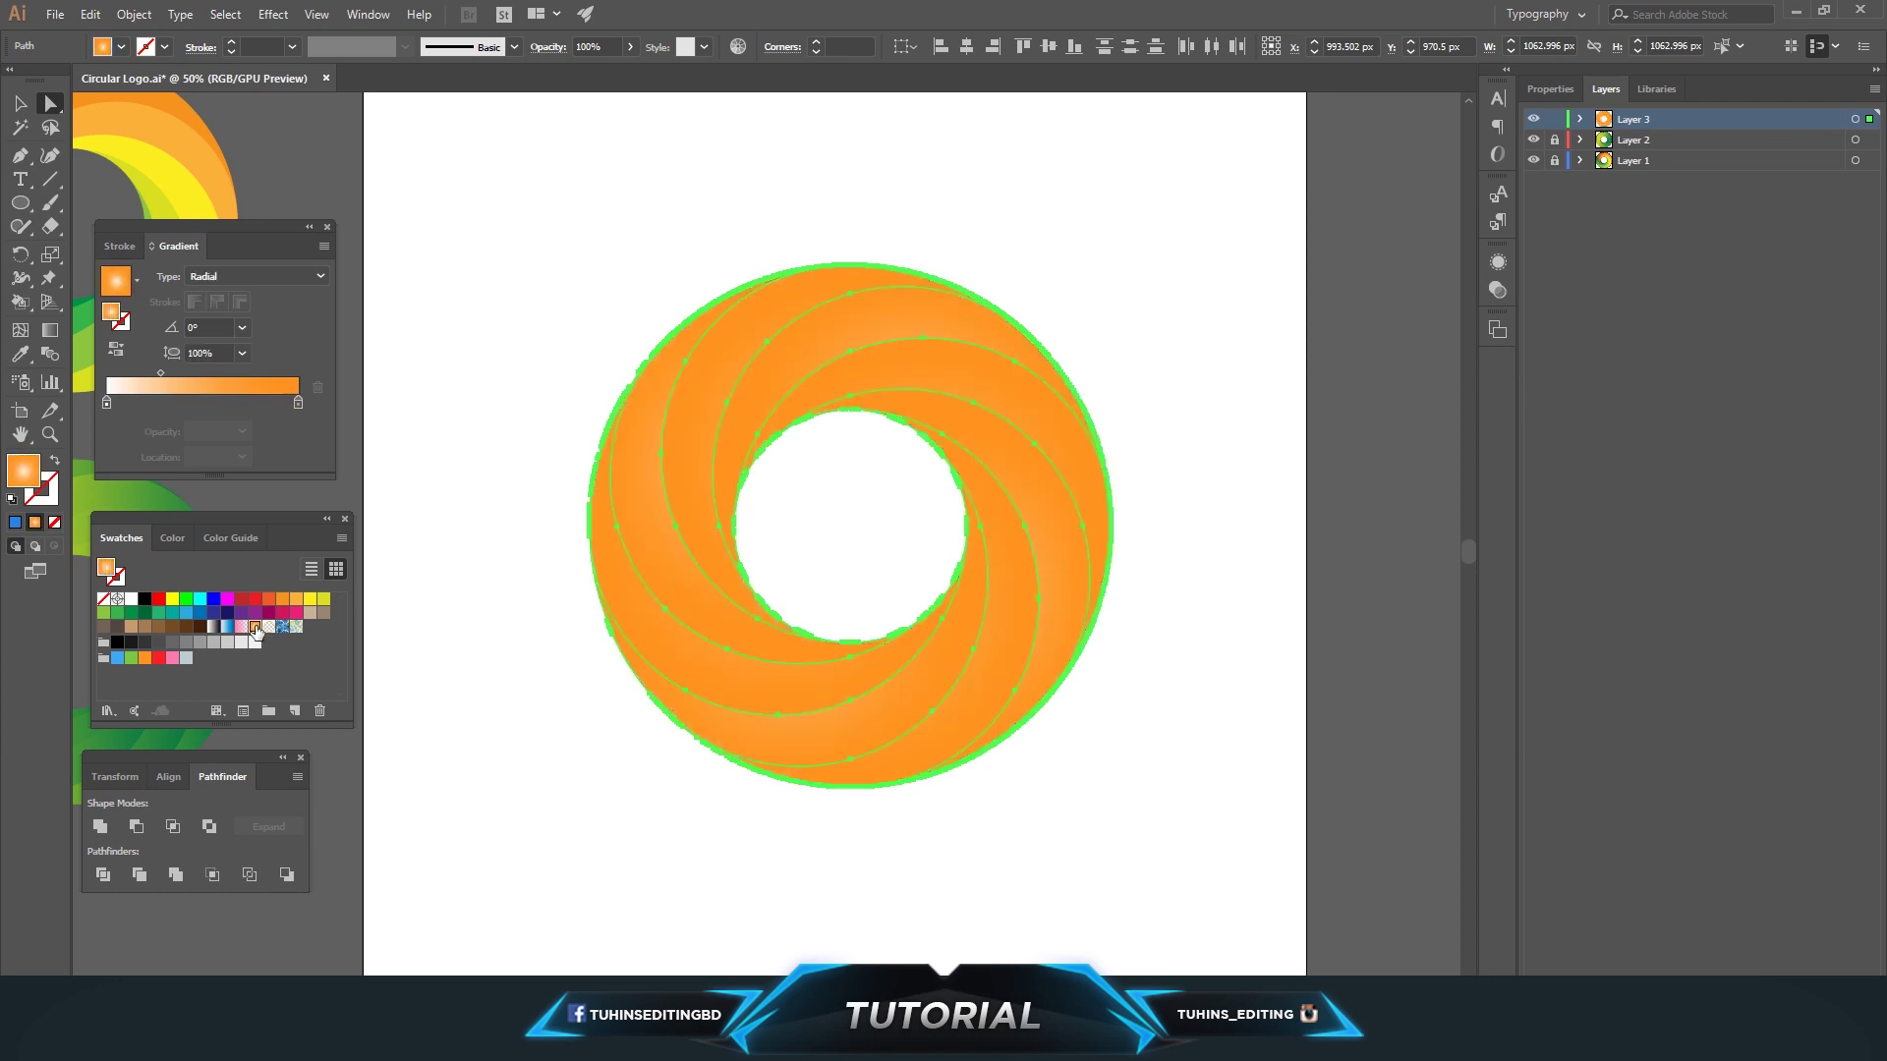
- Select the upper-right swirl band on its own
click(547, 640)
drag(513, 189, 1293, 873)
click(1214, 598)
click(1056, 688)
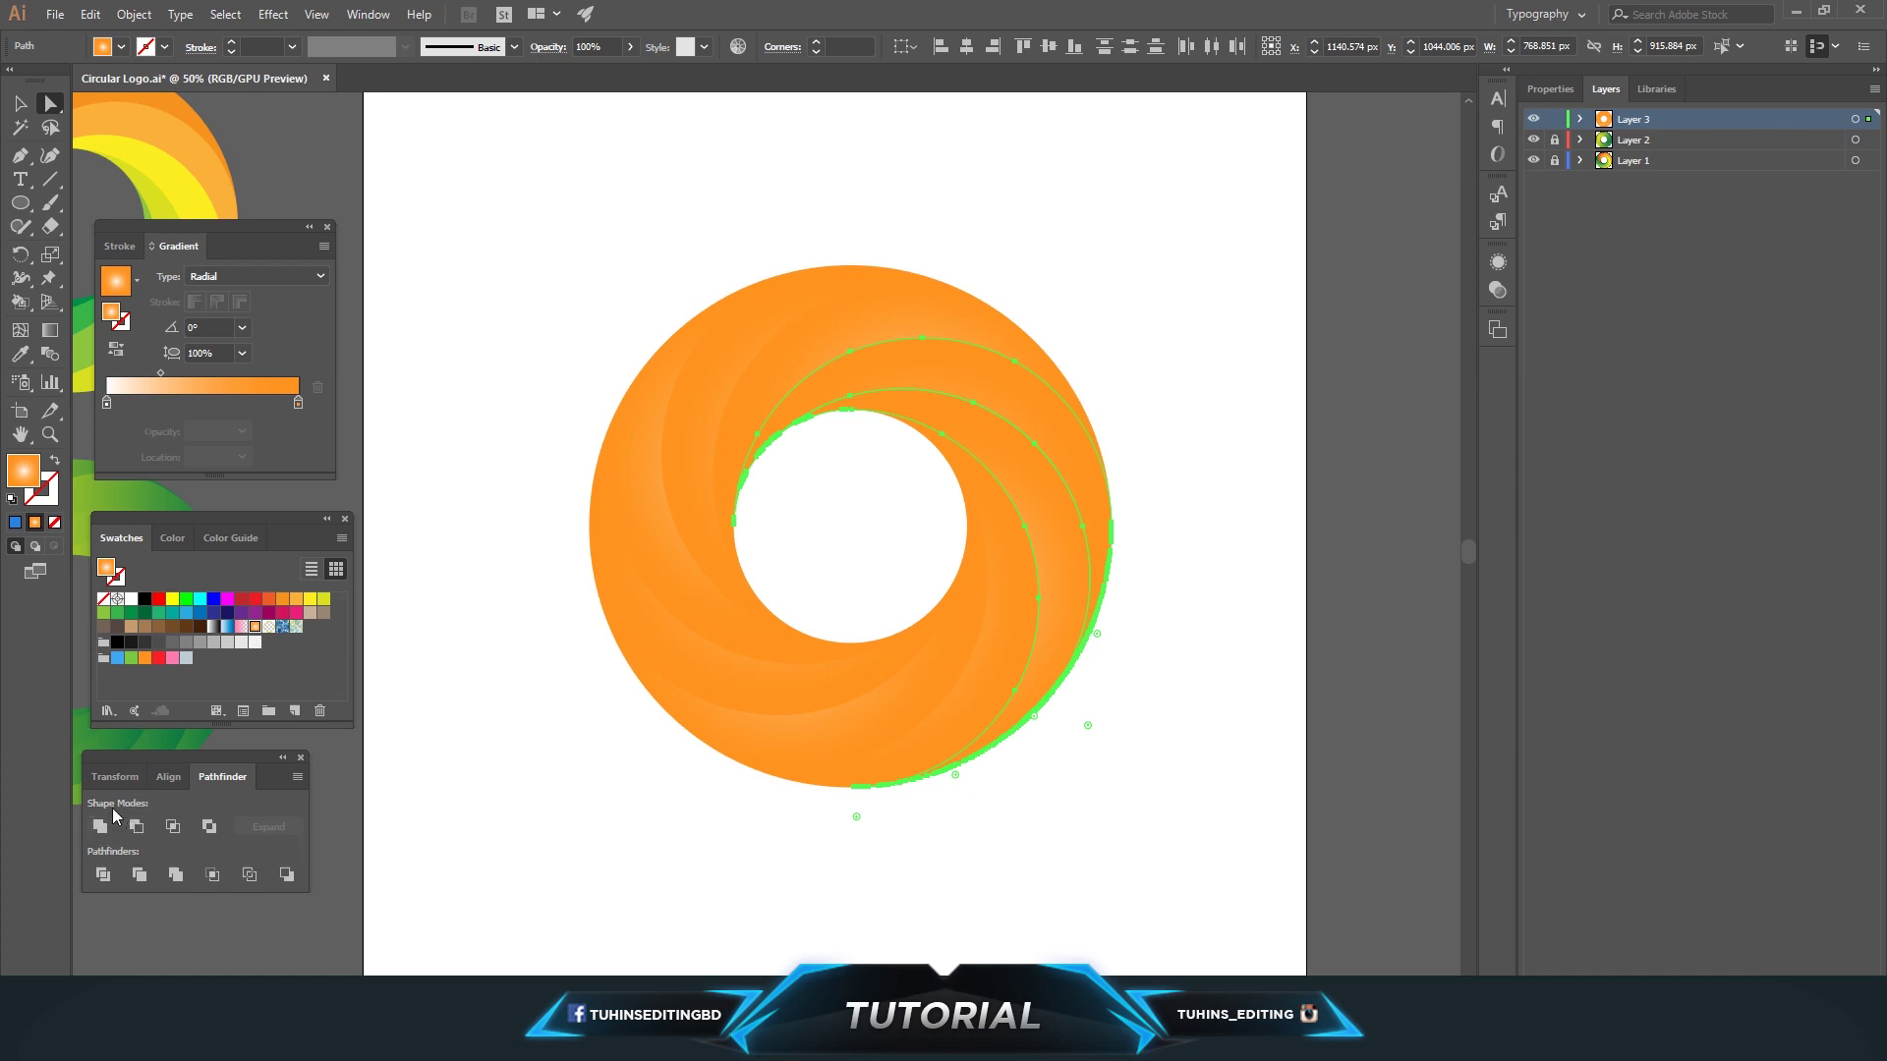
- Try a blue linear gradient on the band, then undo it
click(226, 627)
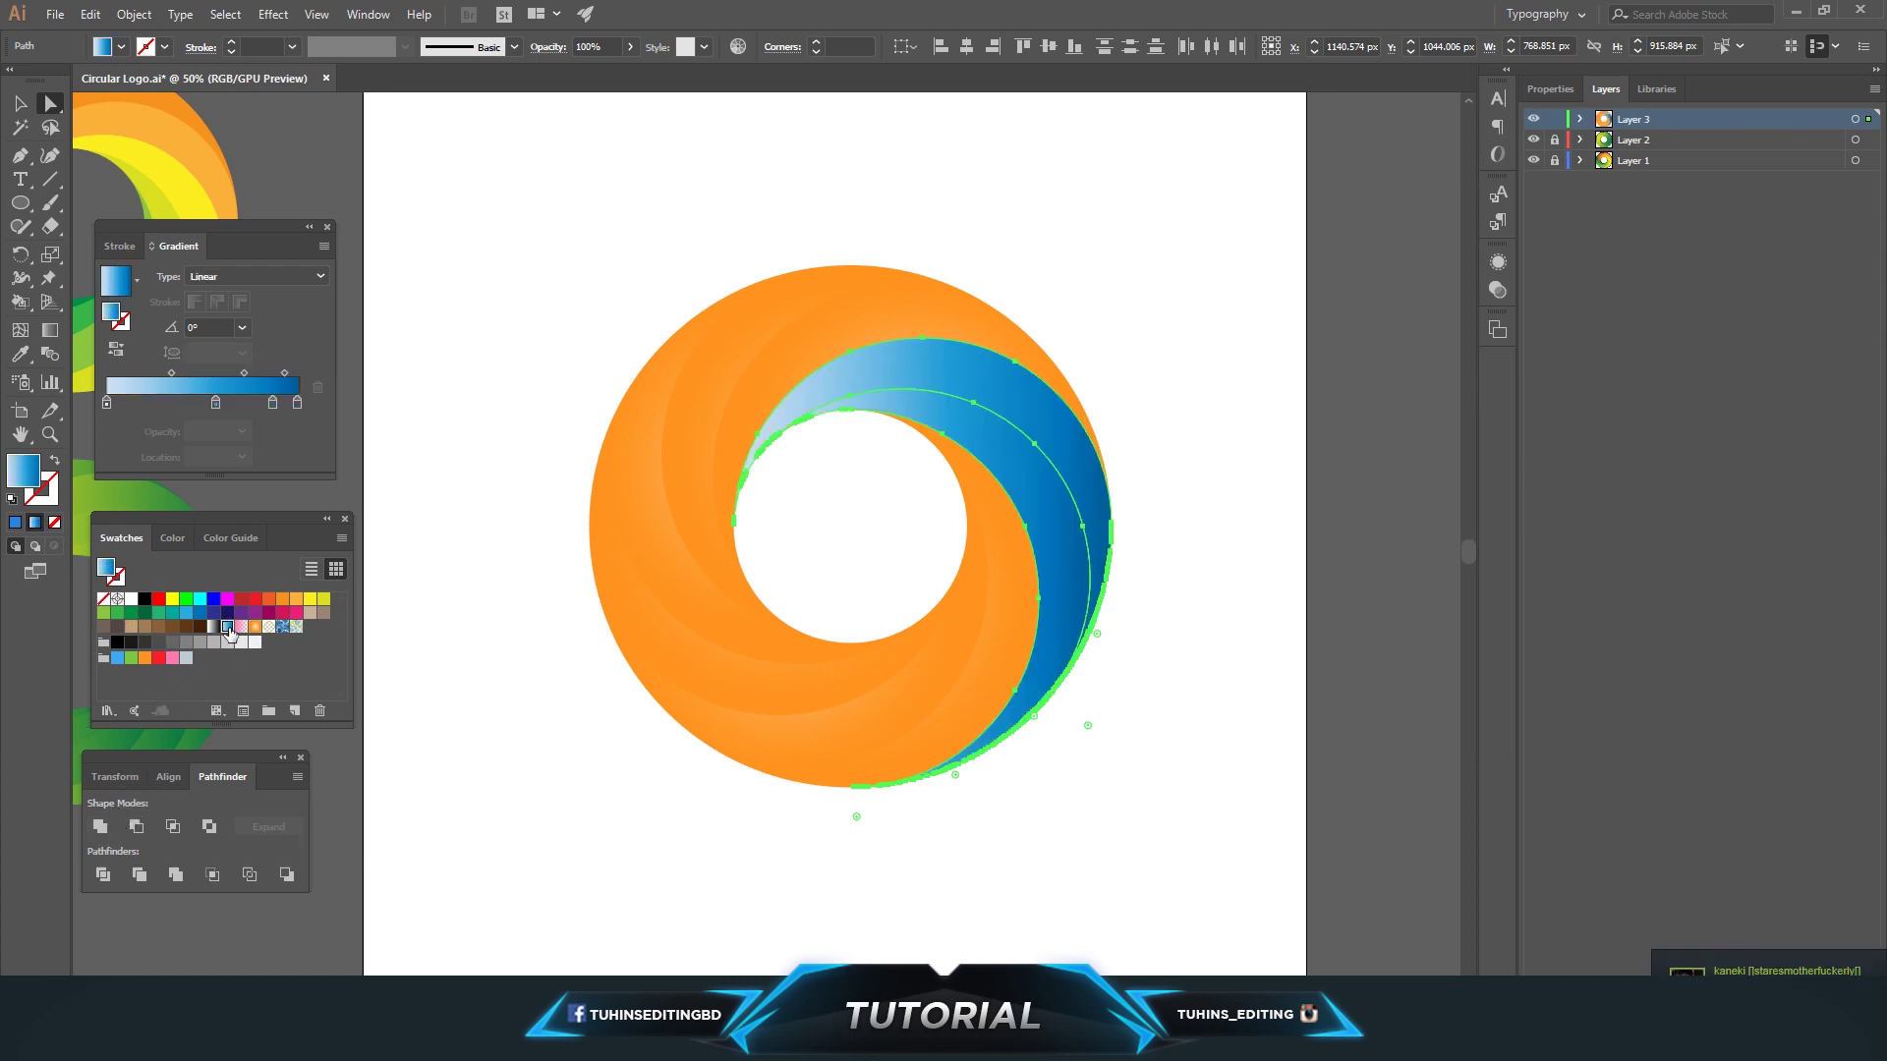
click(13, 525)
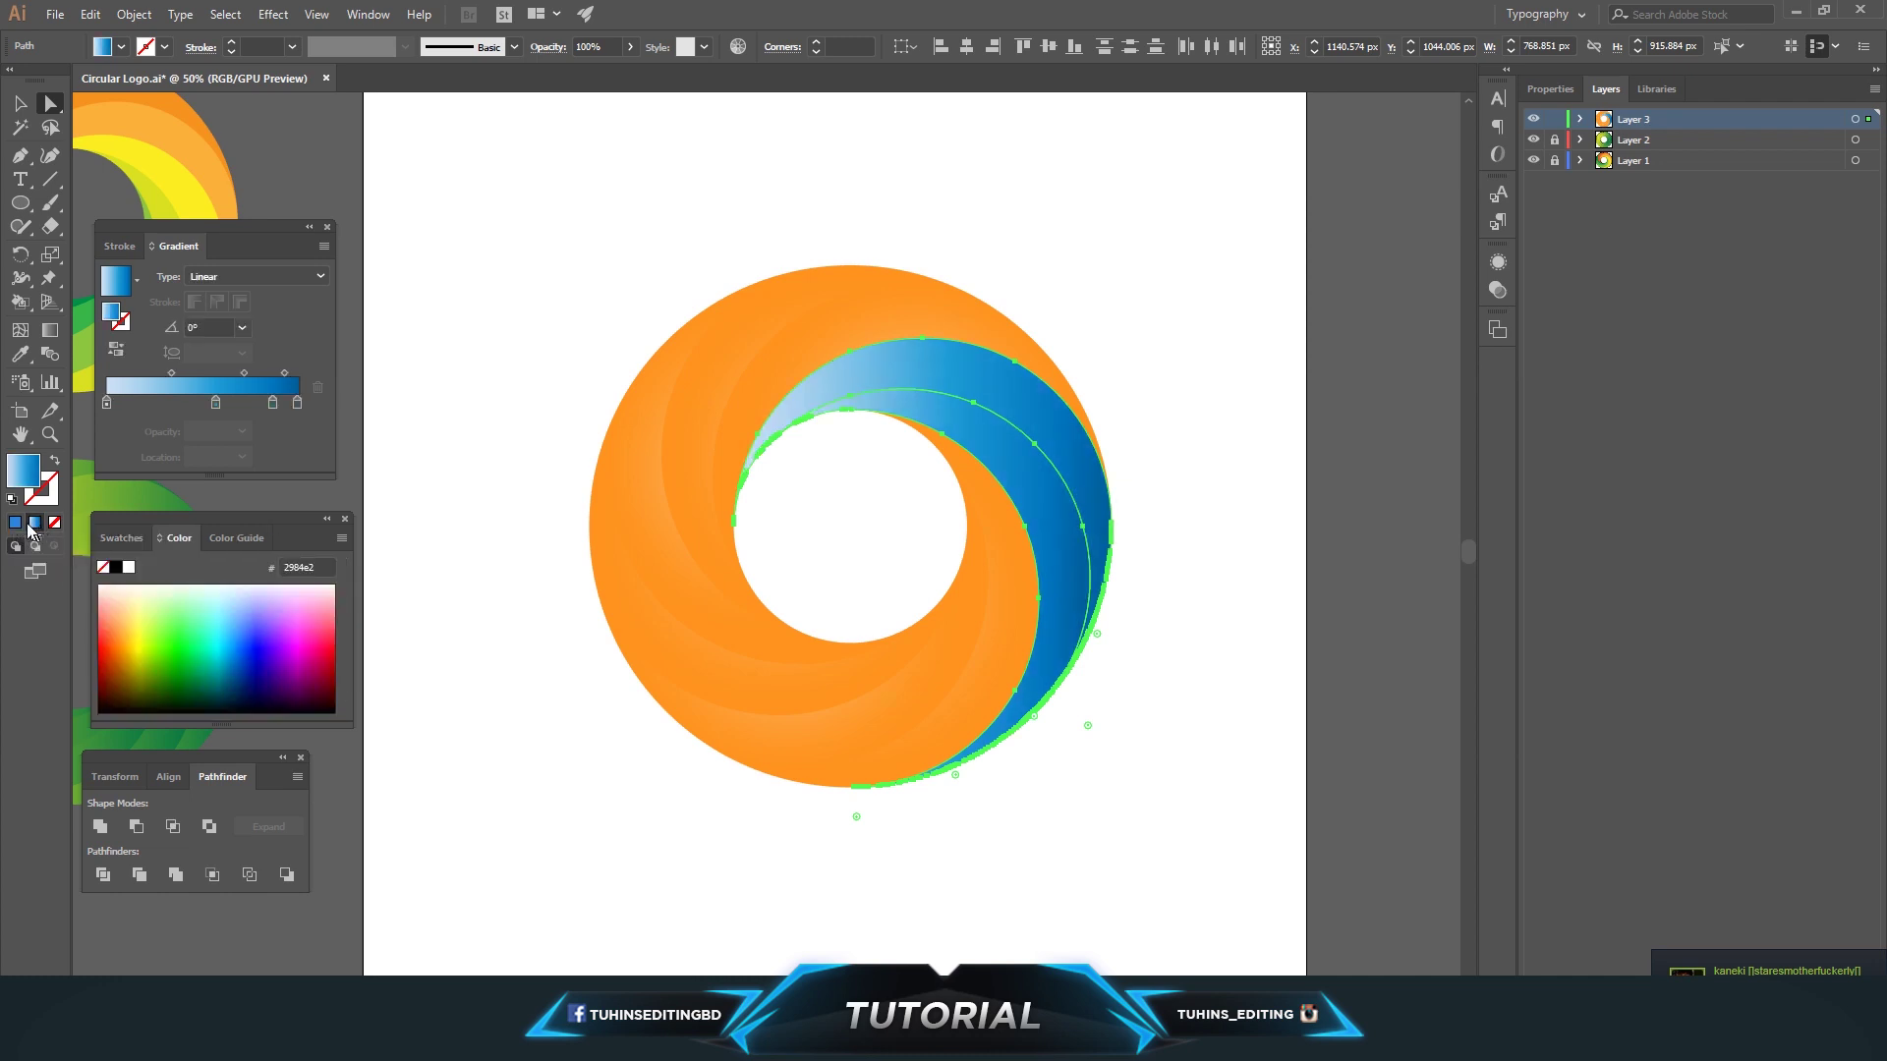
click(544, 645)
key(ctrl+a)
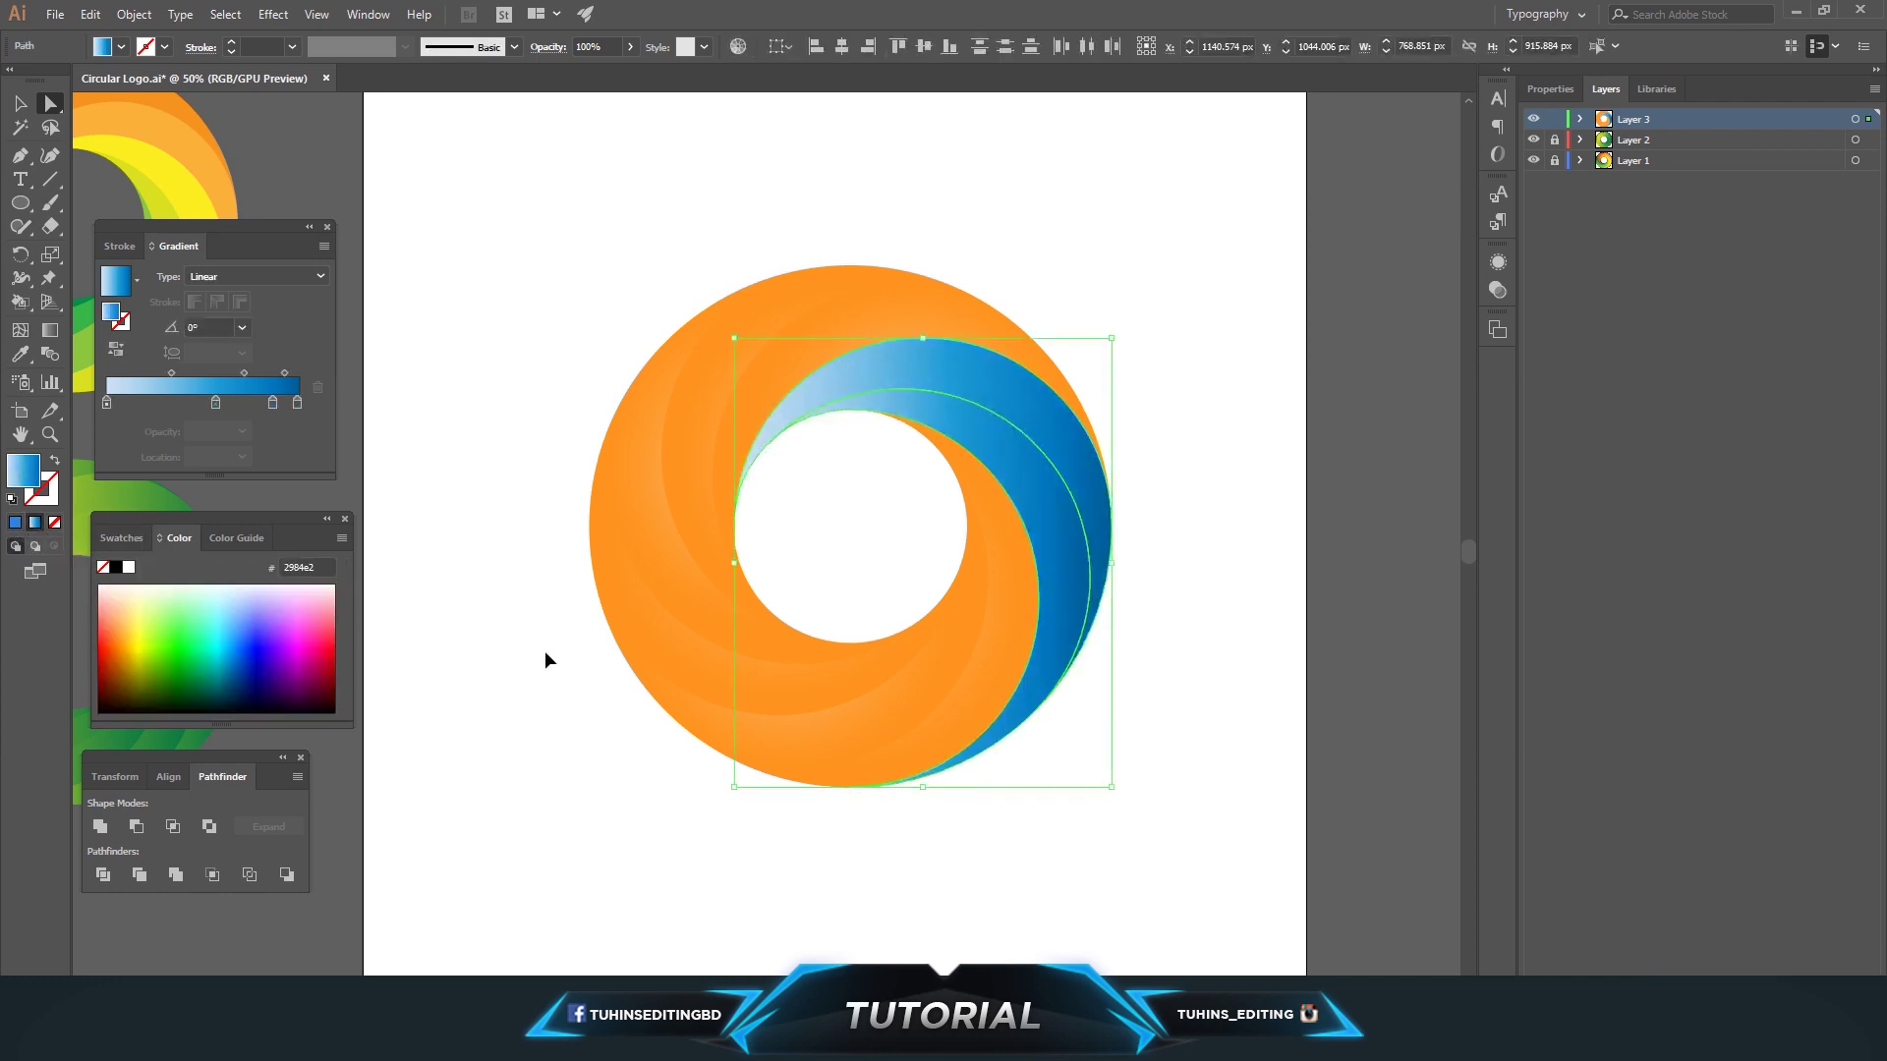
key(ctrl+z)
key(ctrl+z)
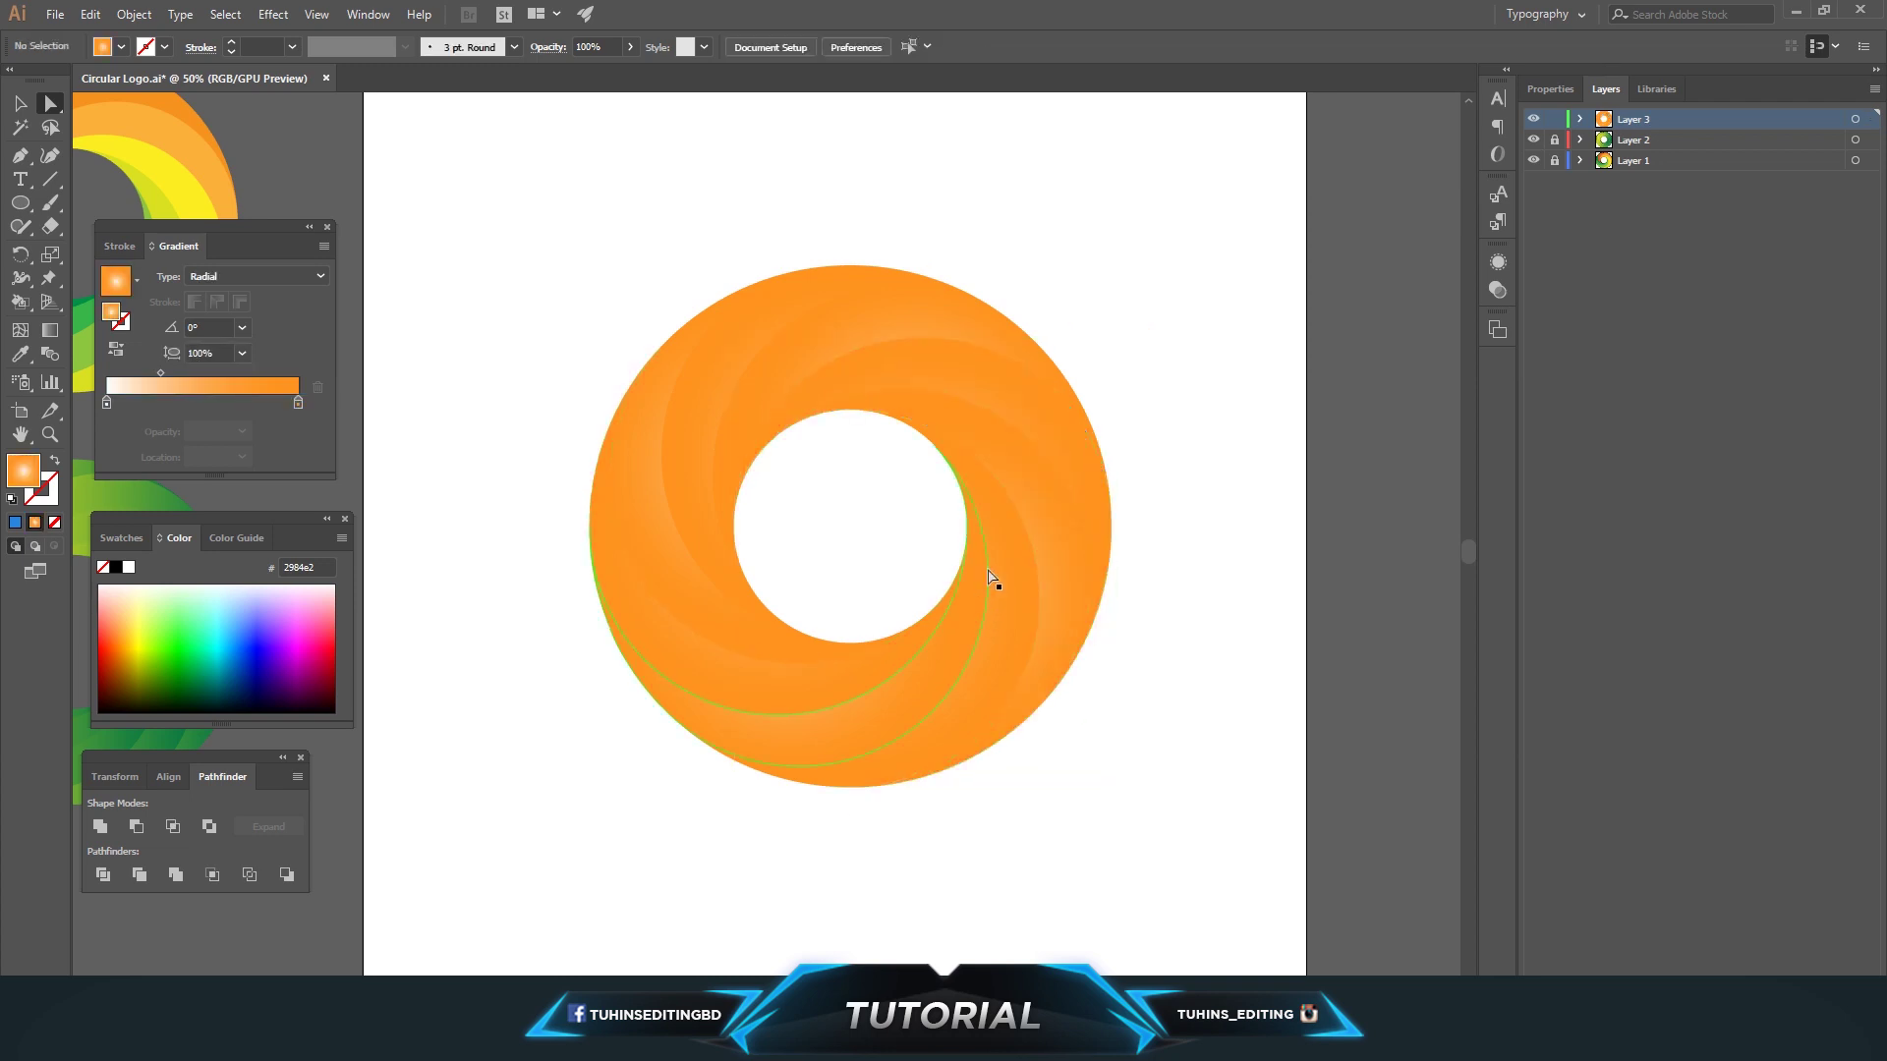
- Set the band's gradient stops to bright yellow on the left and red-orange on the right
double_click(106, 403)
click(43, 507)
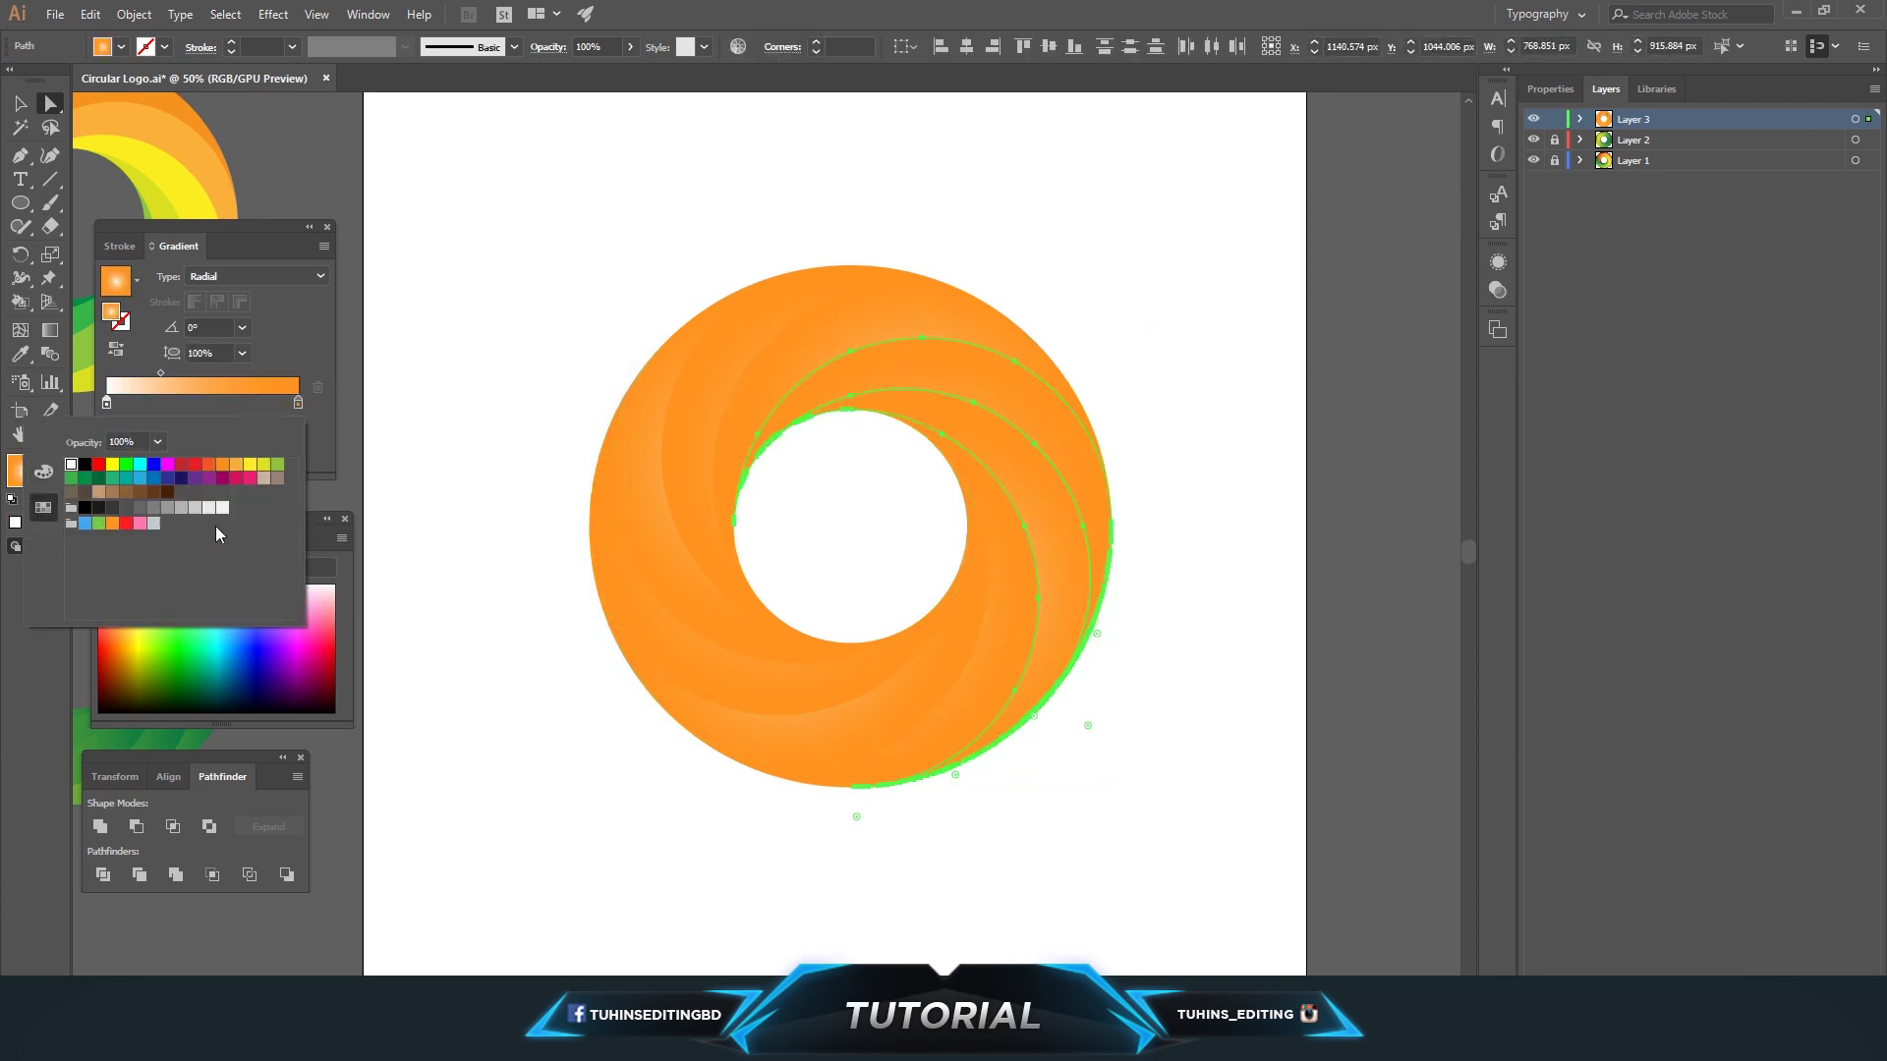
click(252, 466)
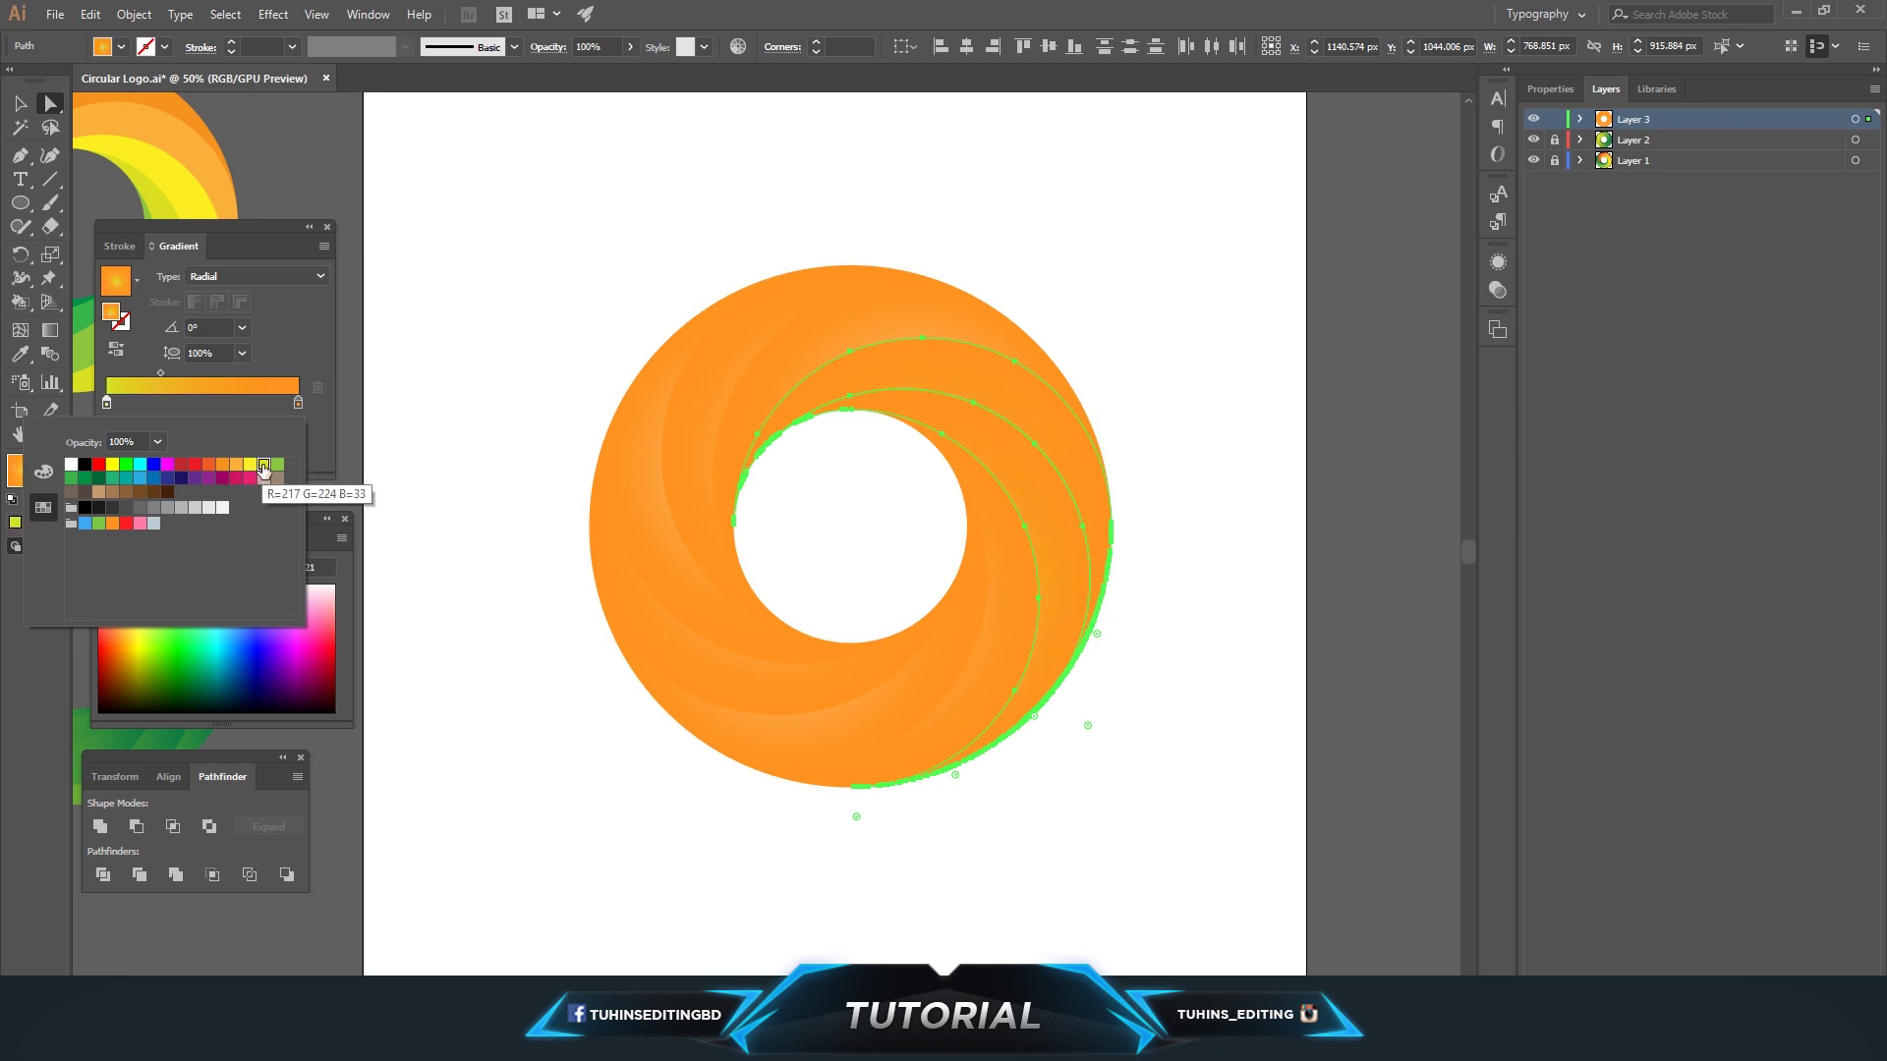
click(301, 405)
double_click(300, 403)
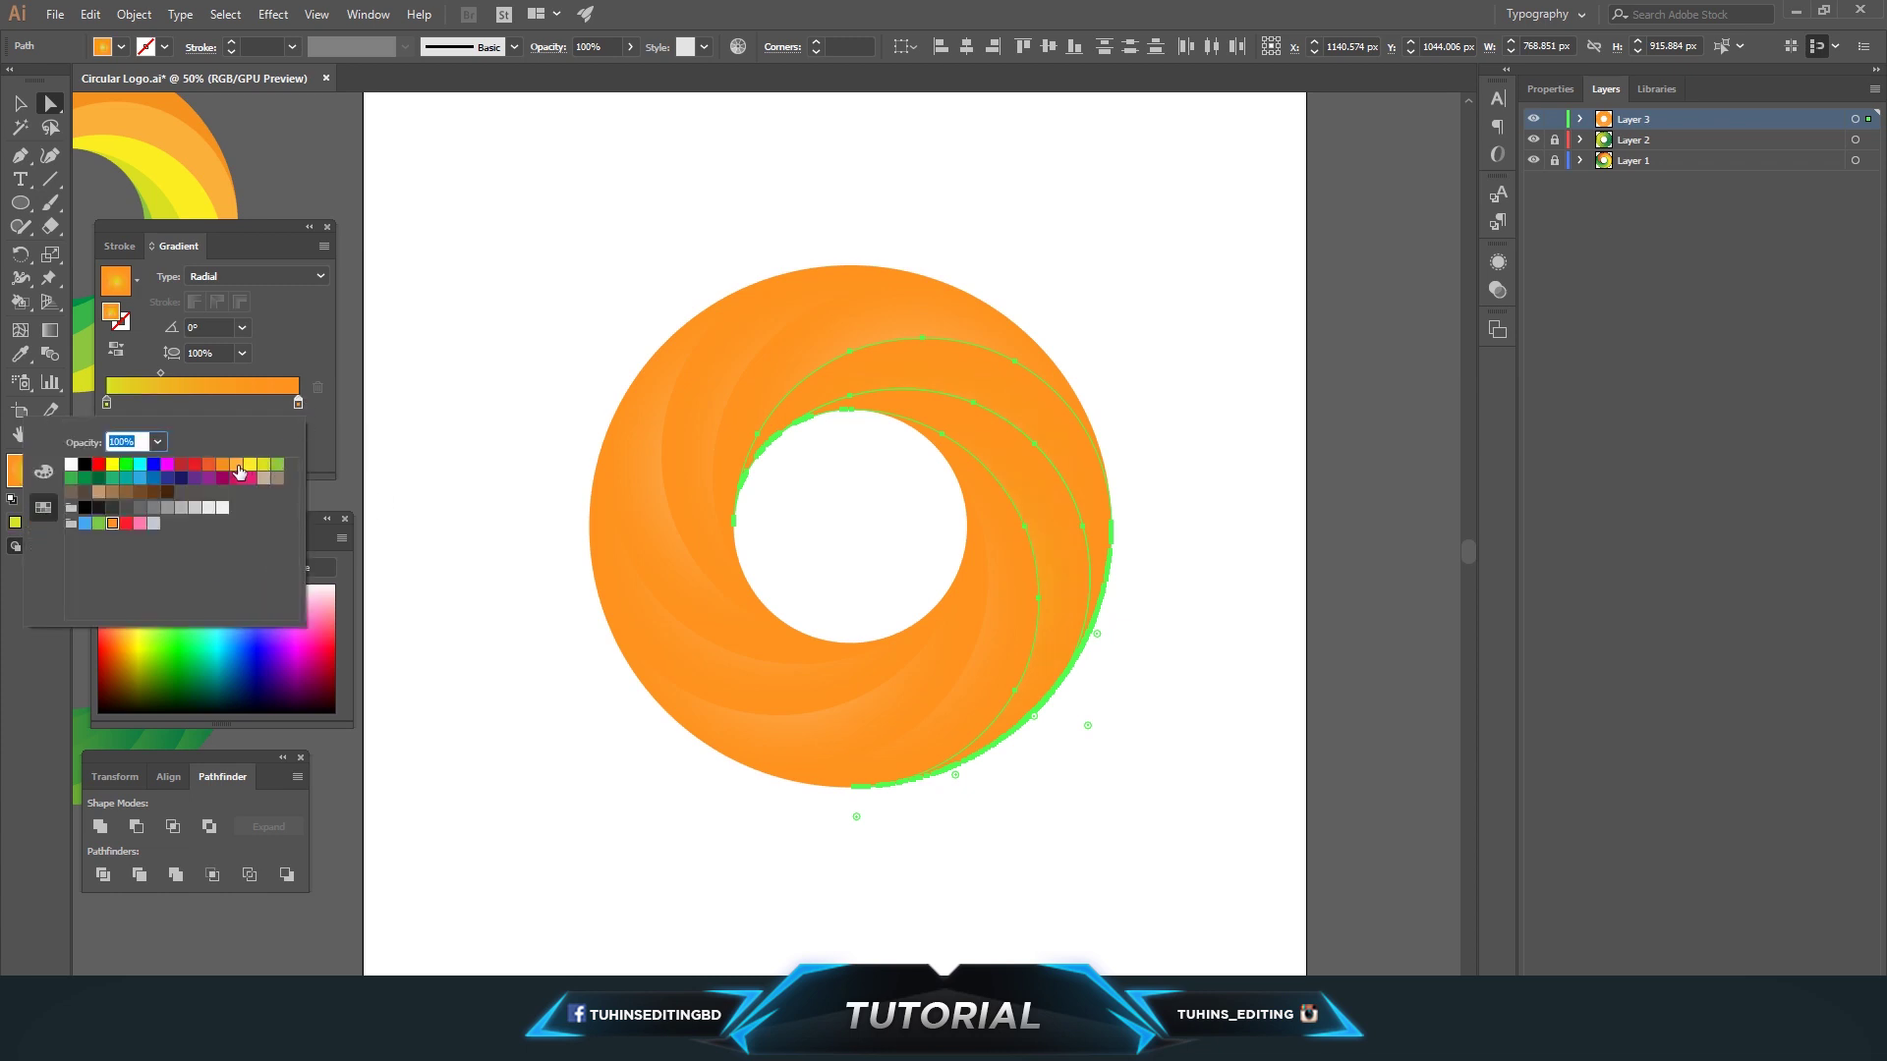
click(197, 466)
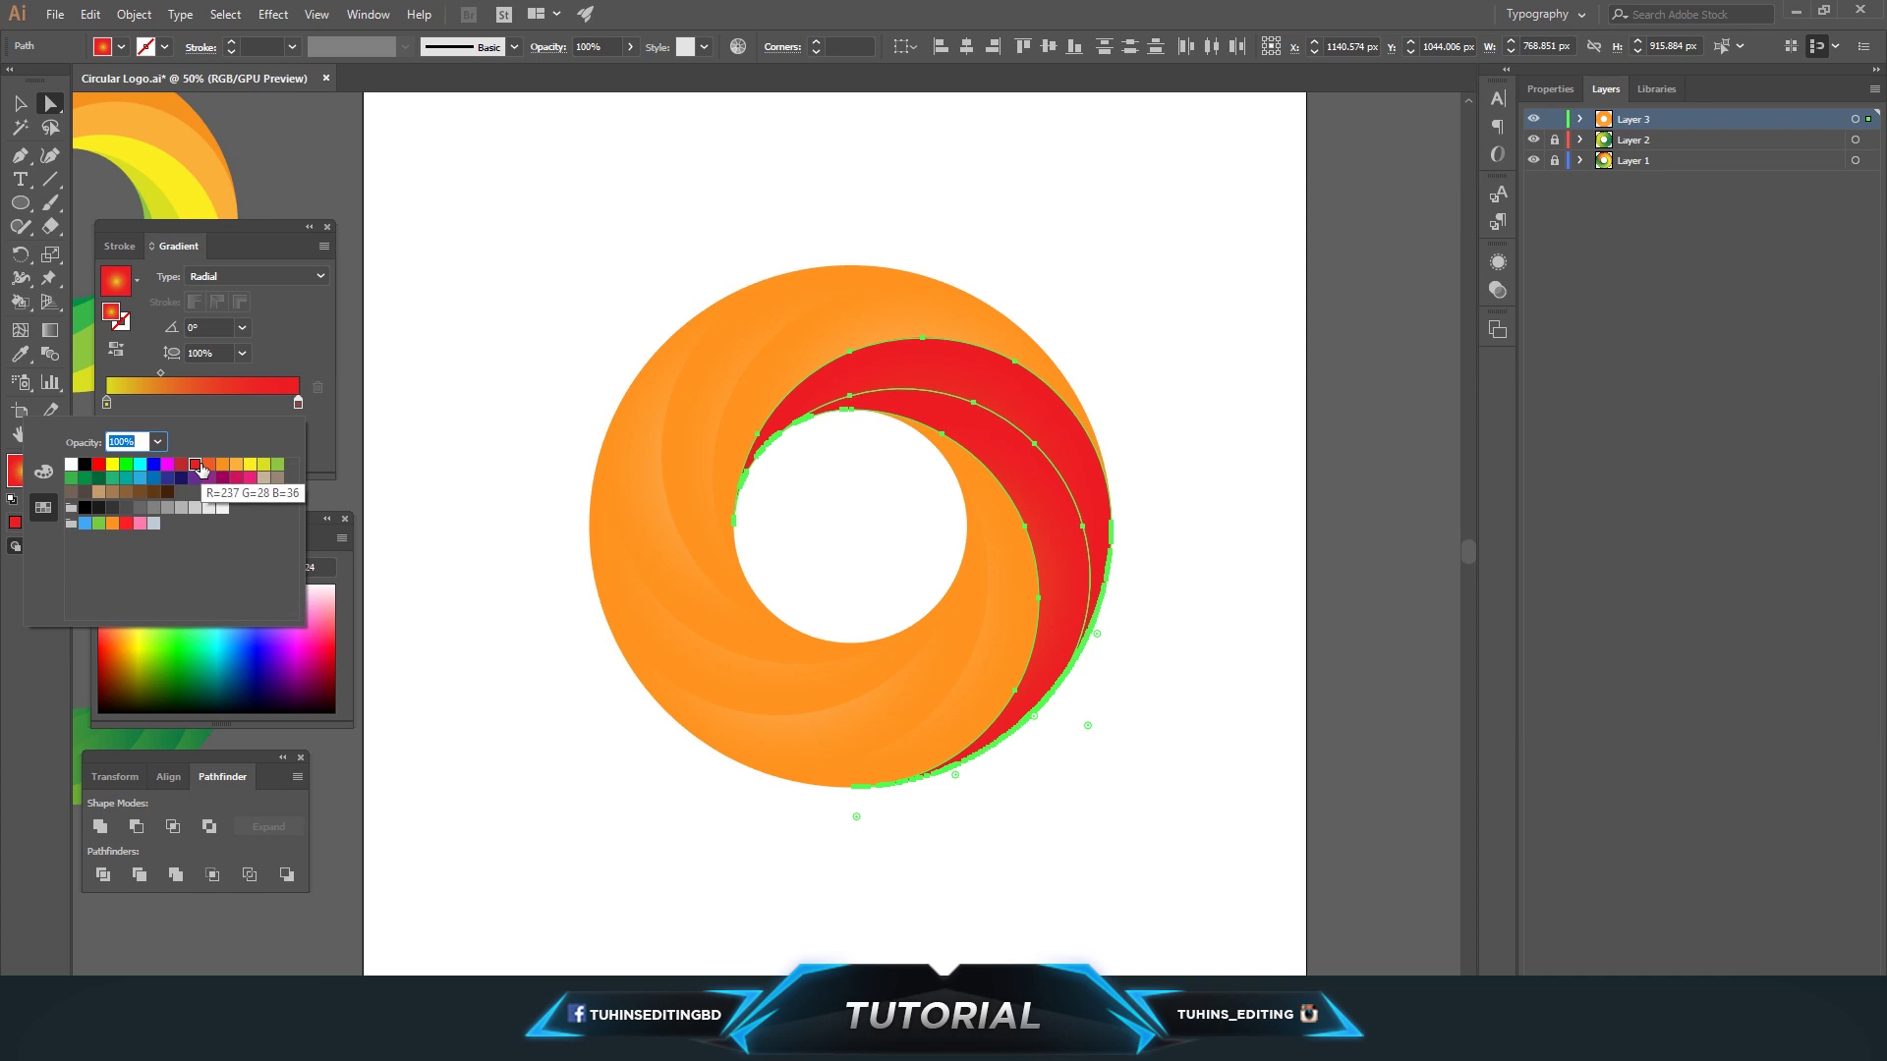
click(210, 466)
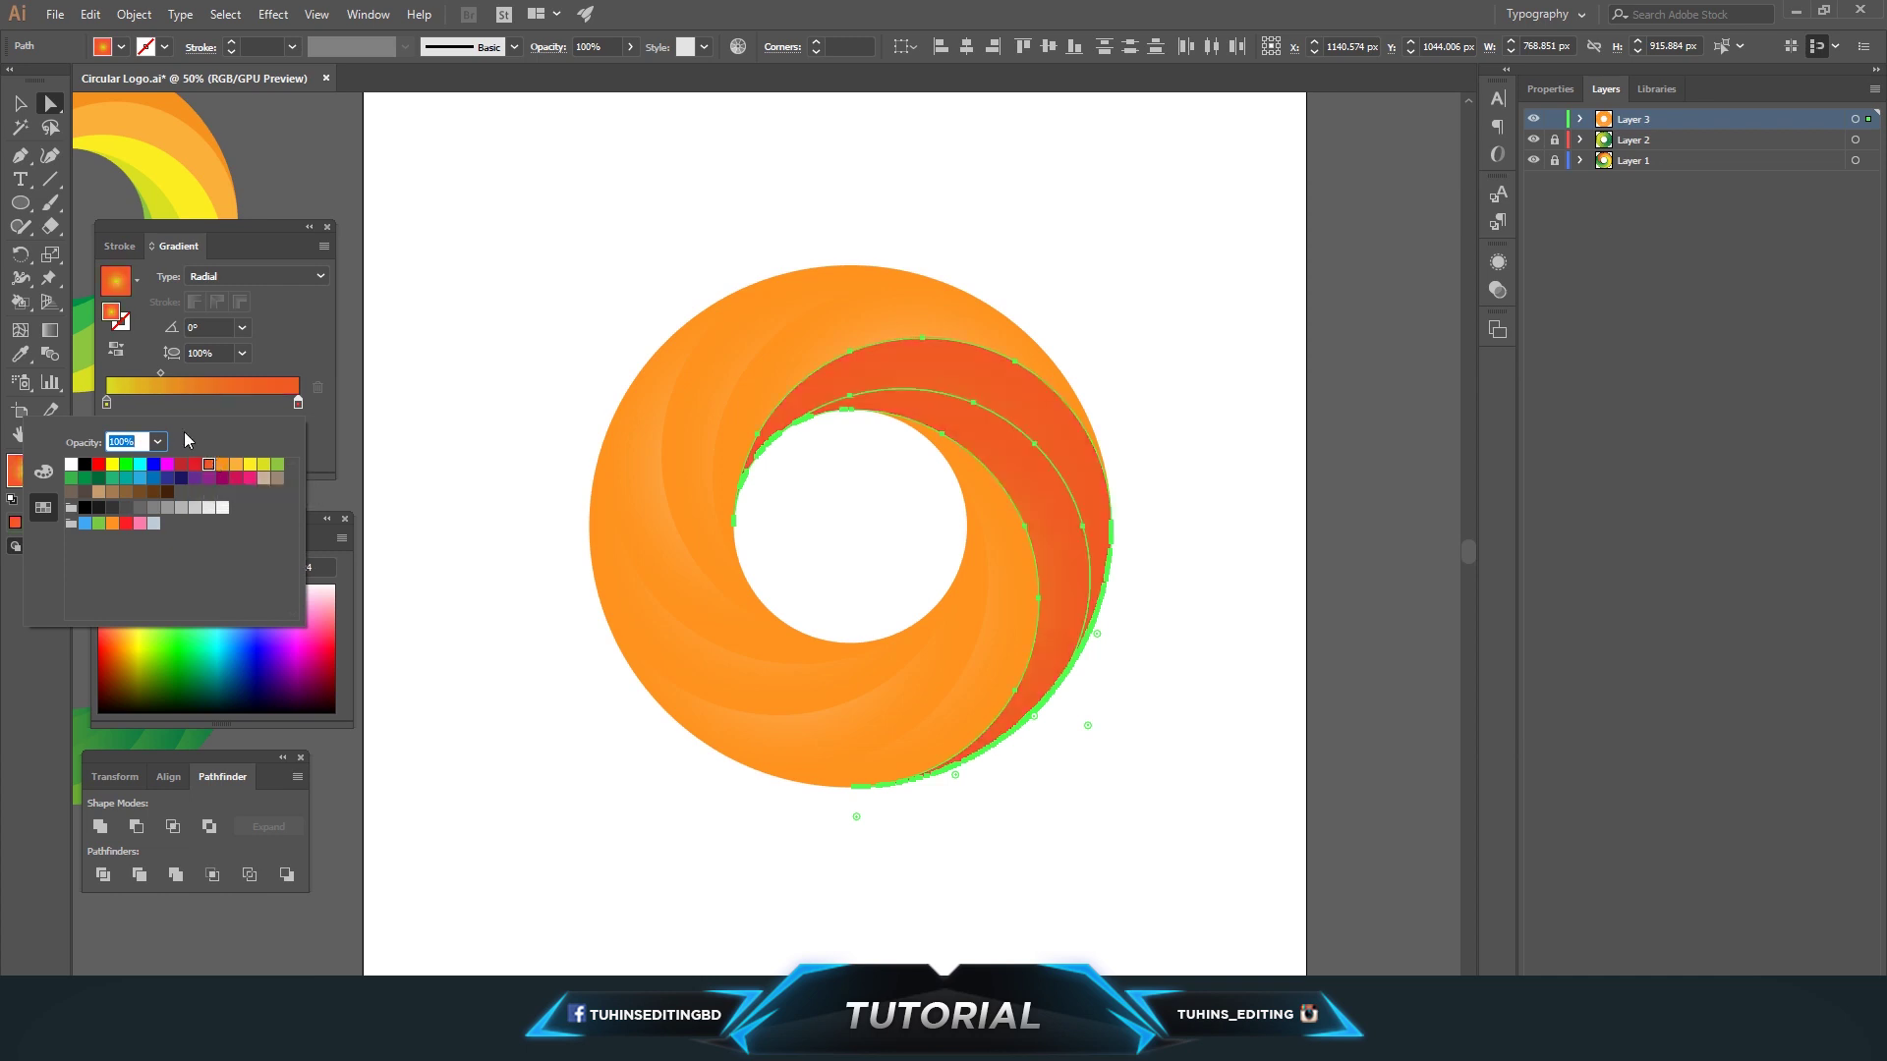
double_click(107, 404)
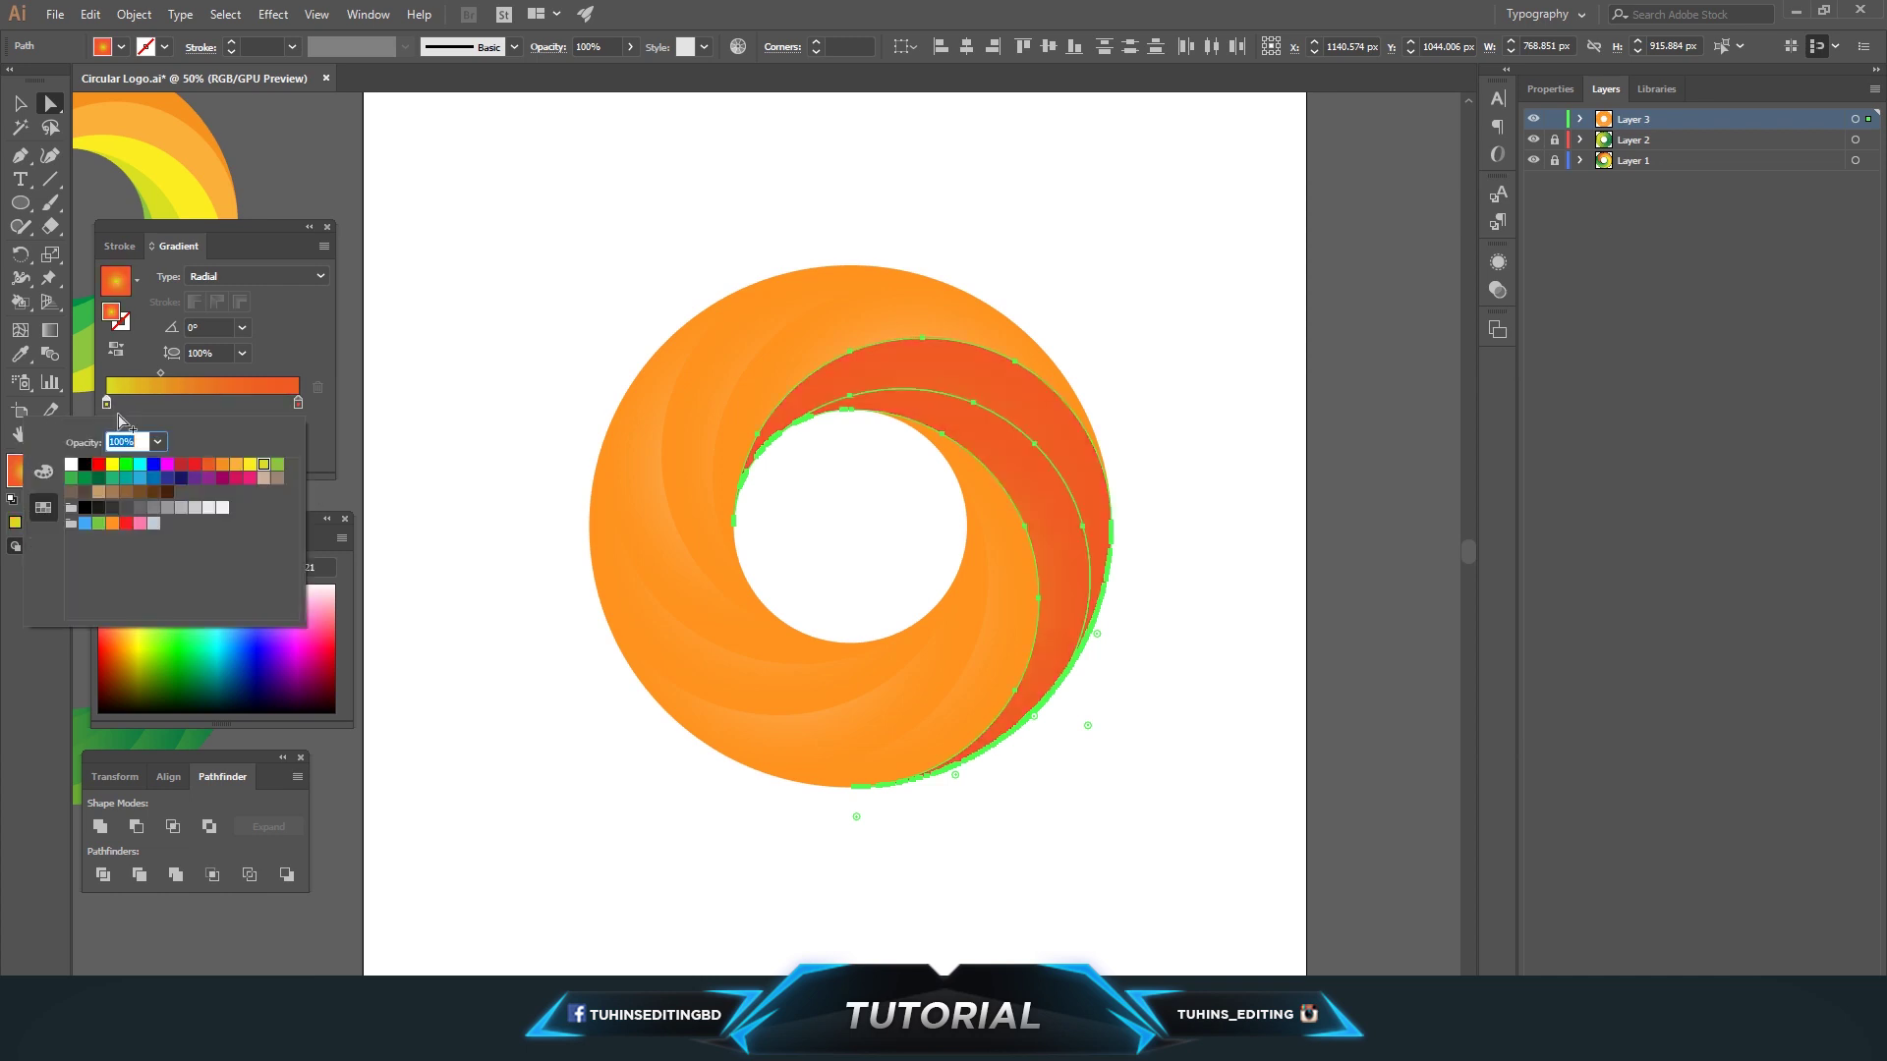
click(248, 472)
click(110, 411)
mouse_move(108, 404)
mouse_down()
mouse_move(243, 403)
mouse_move(106, 404)
mouse_up()
- Add a light orange middle gradient stop at 65.58%
click(200, 404)
double_click(202, 404)
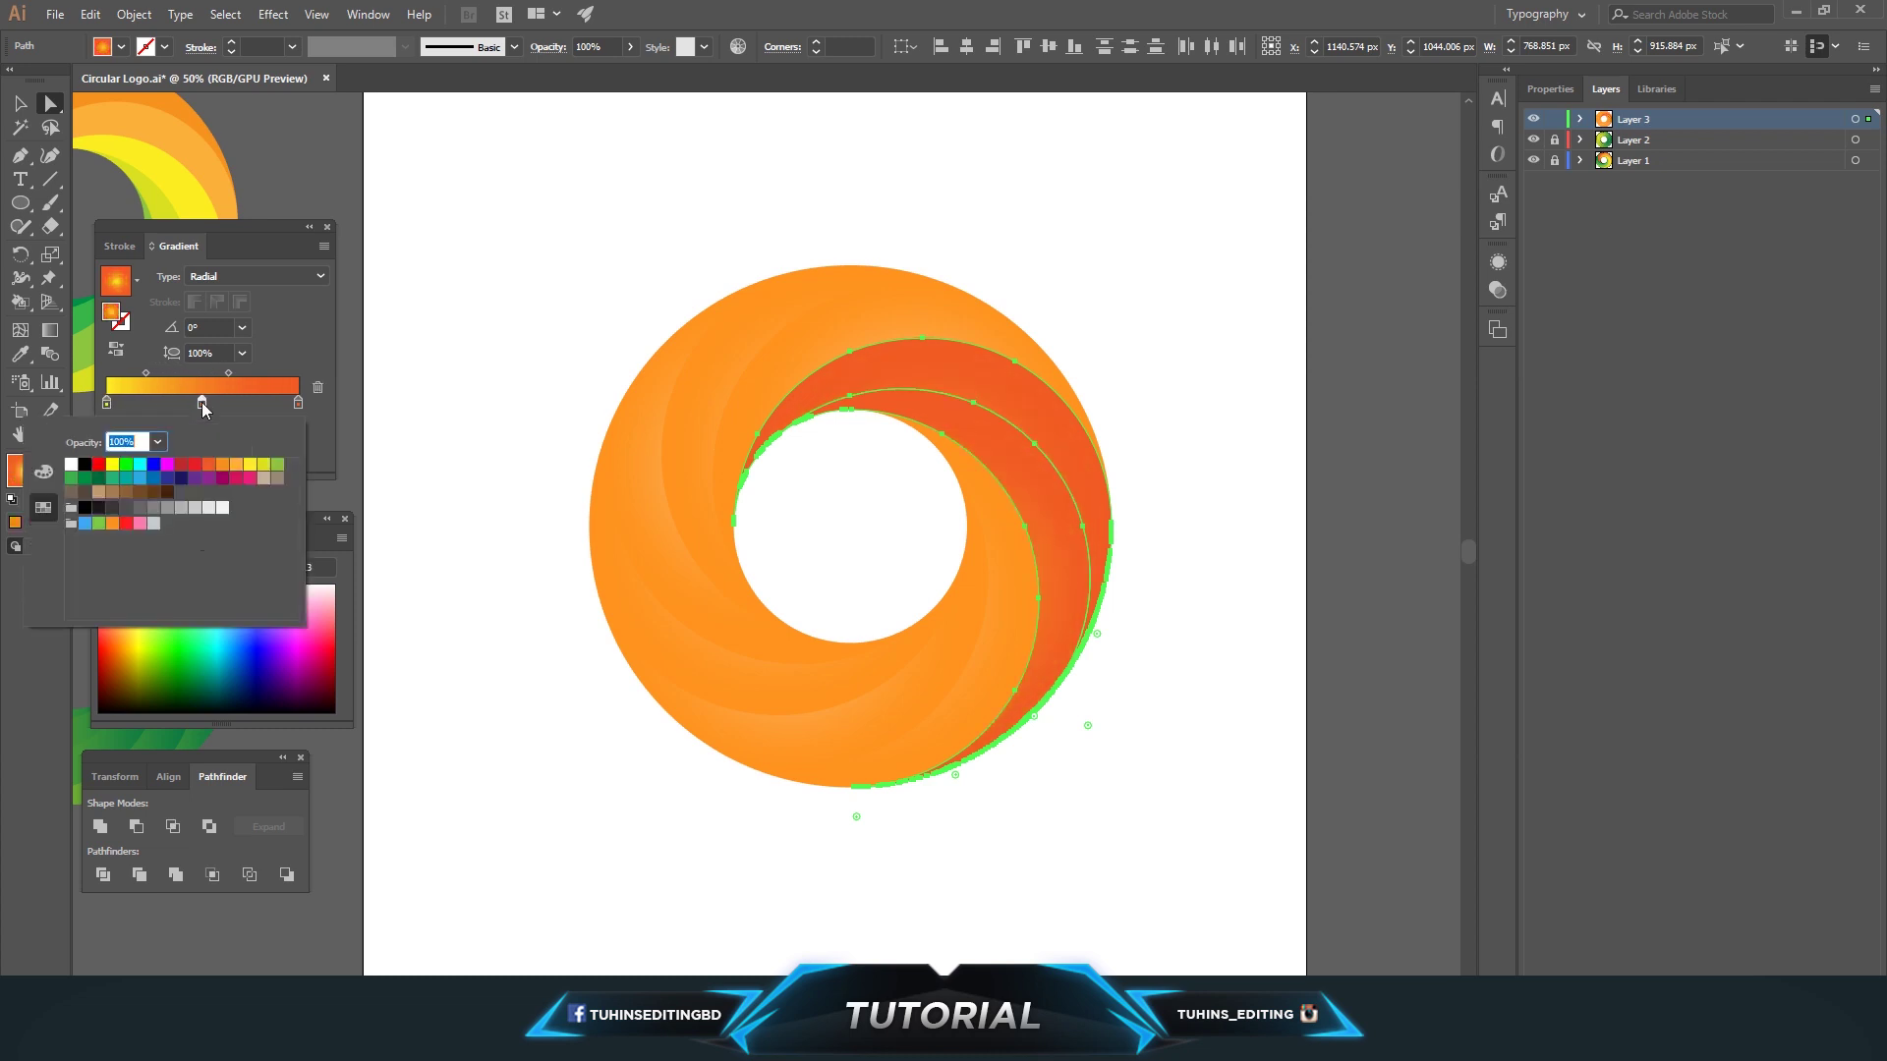
click(236, 466)
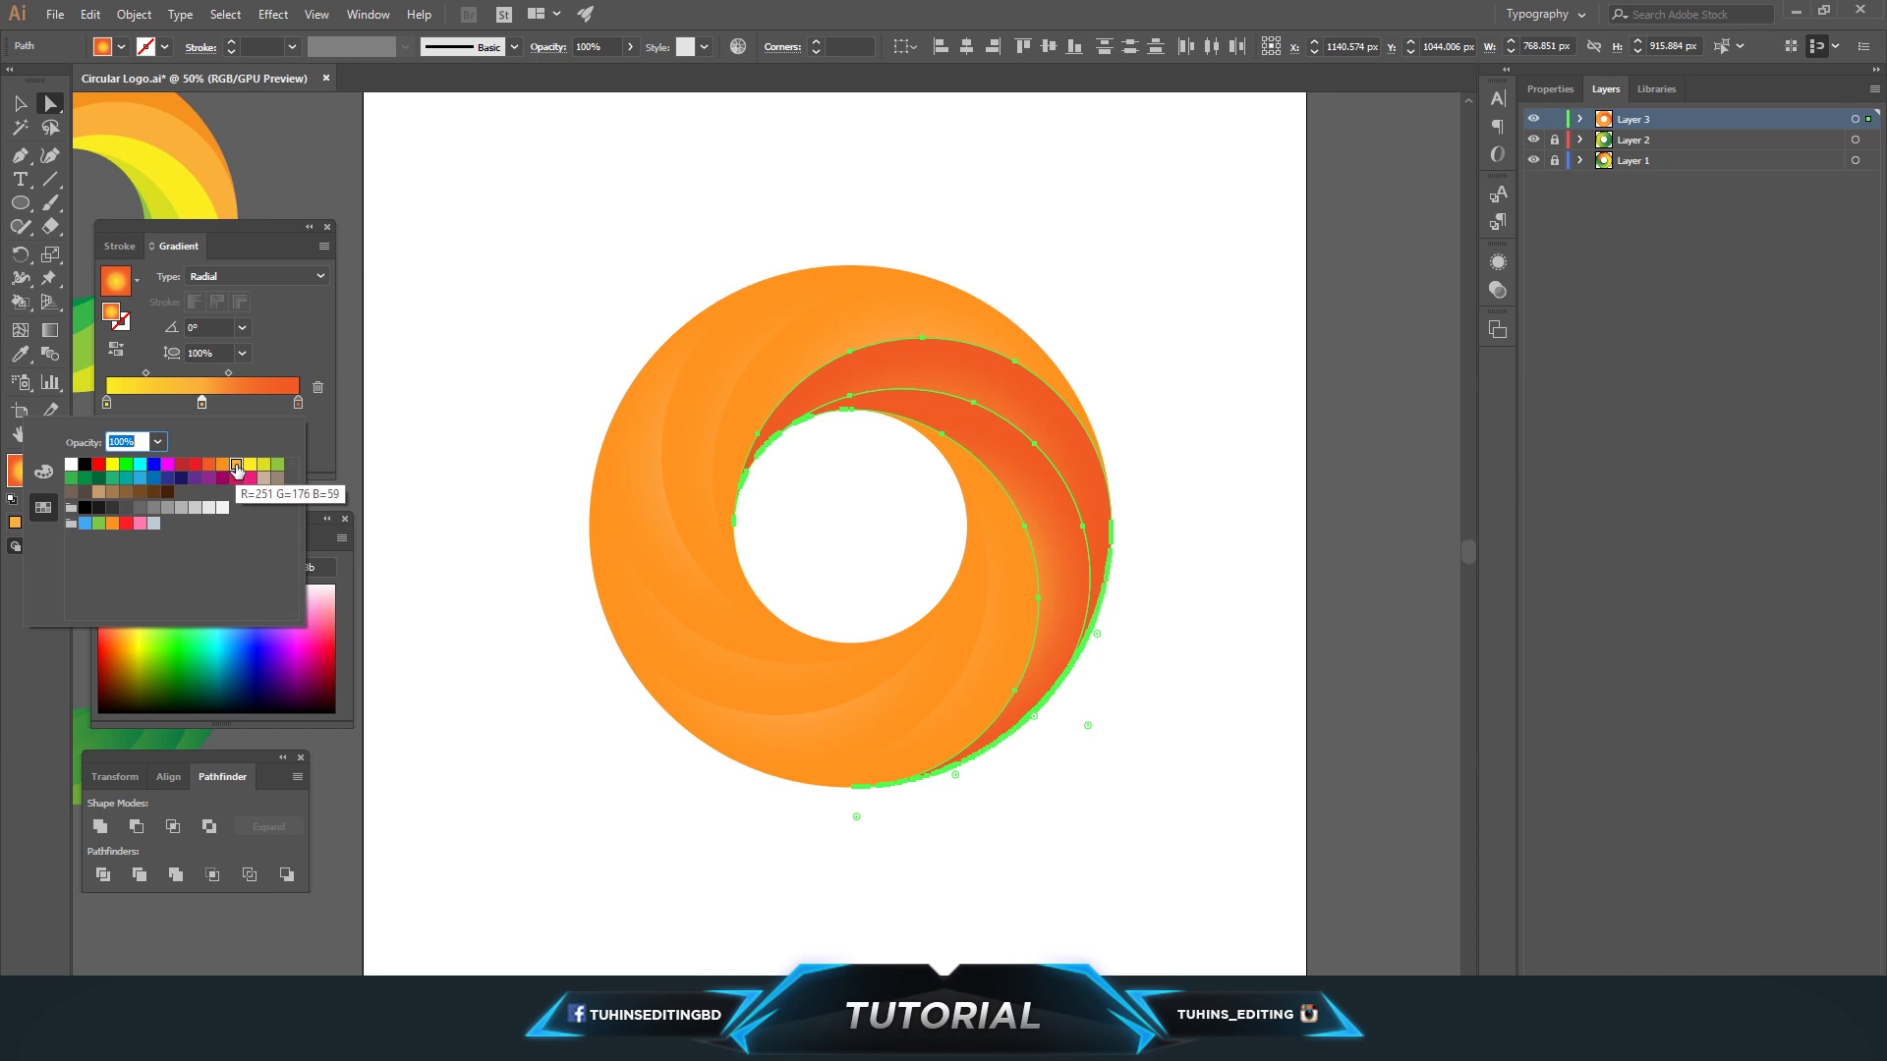
click(201, 407)
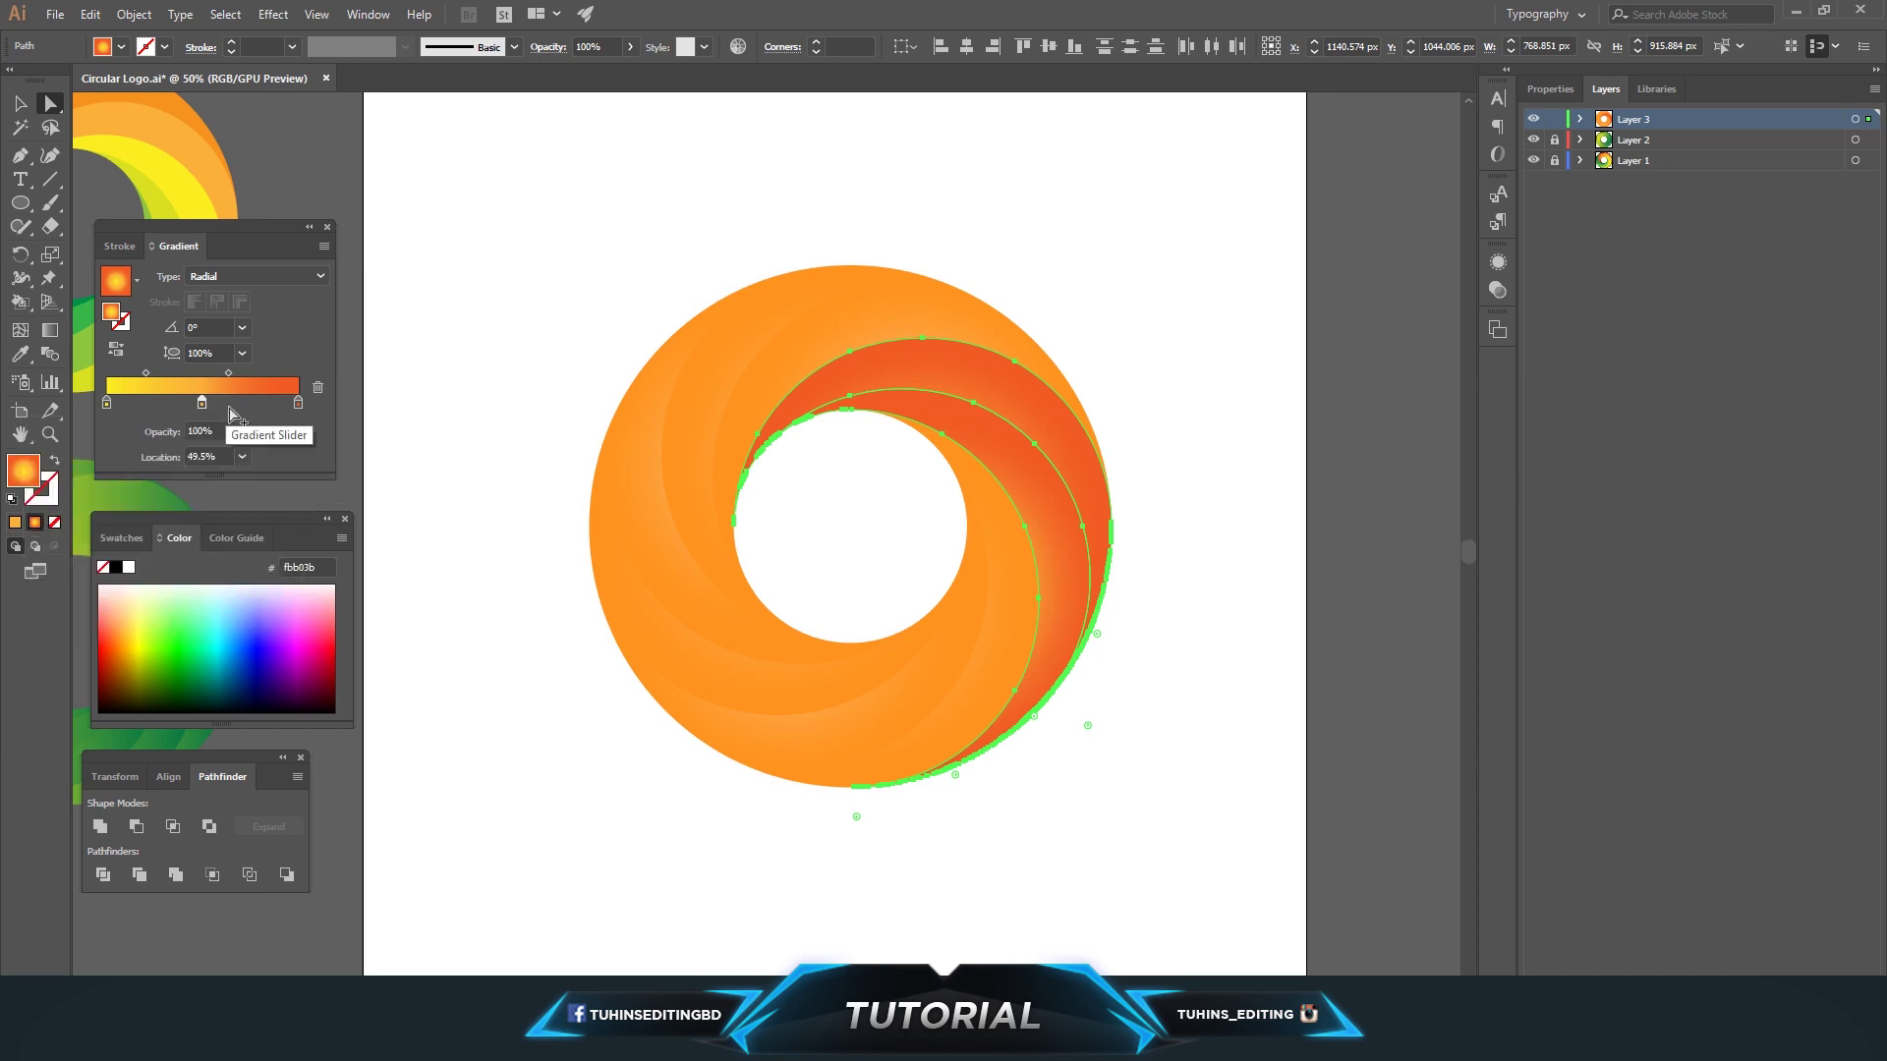
drag(201, 403, 232, 403)
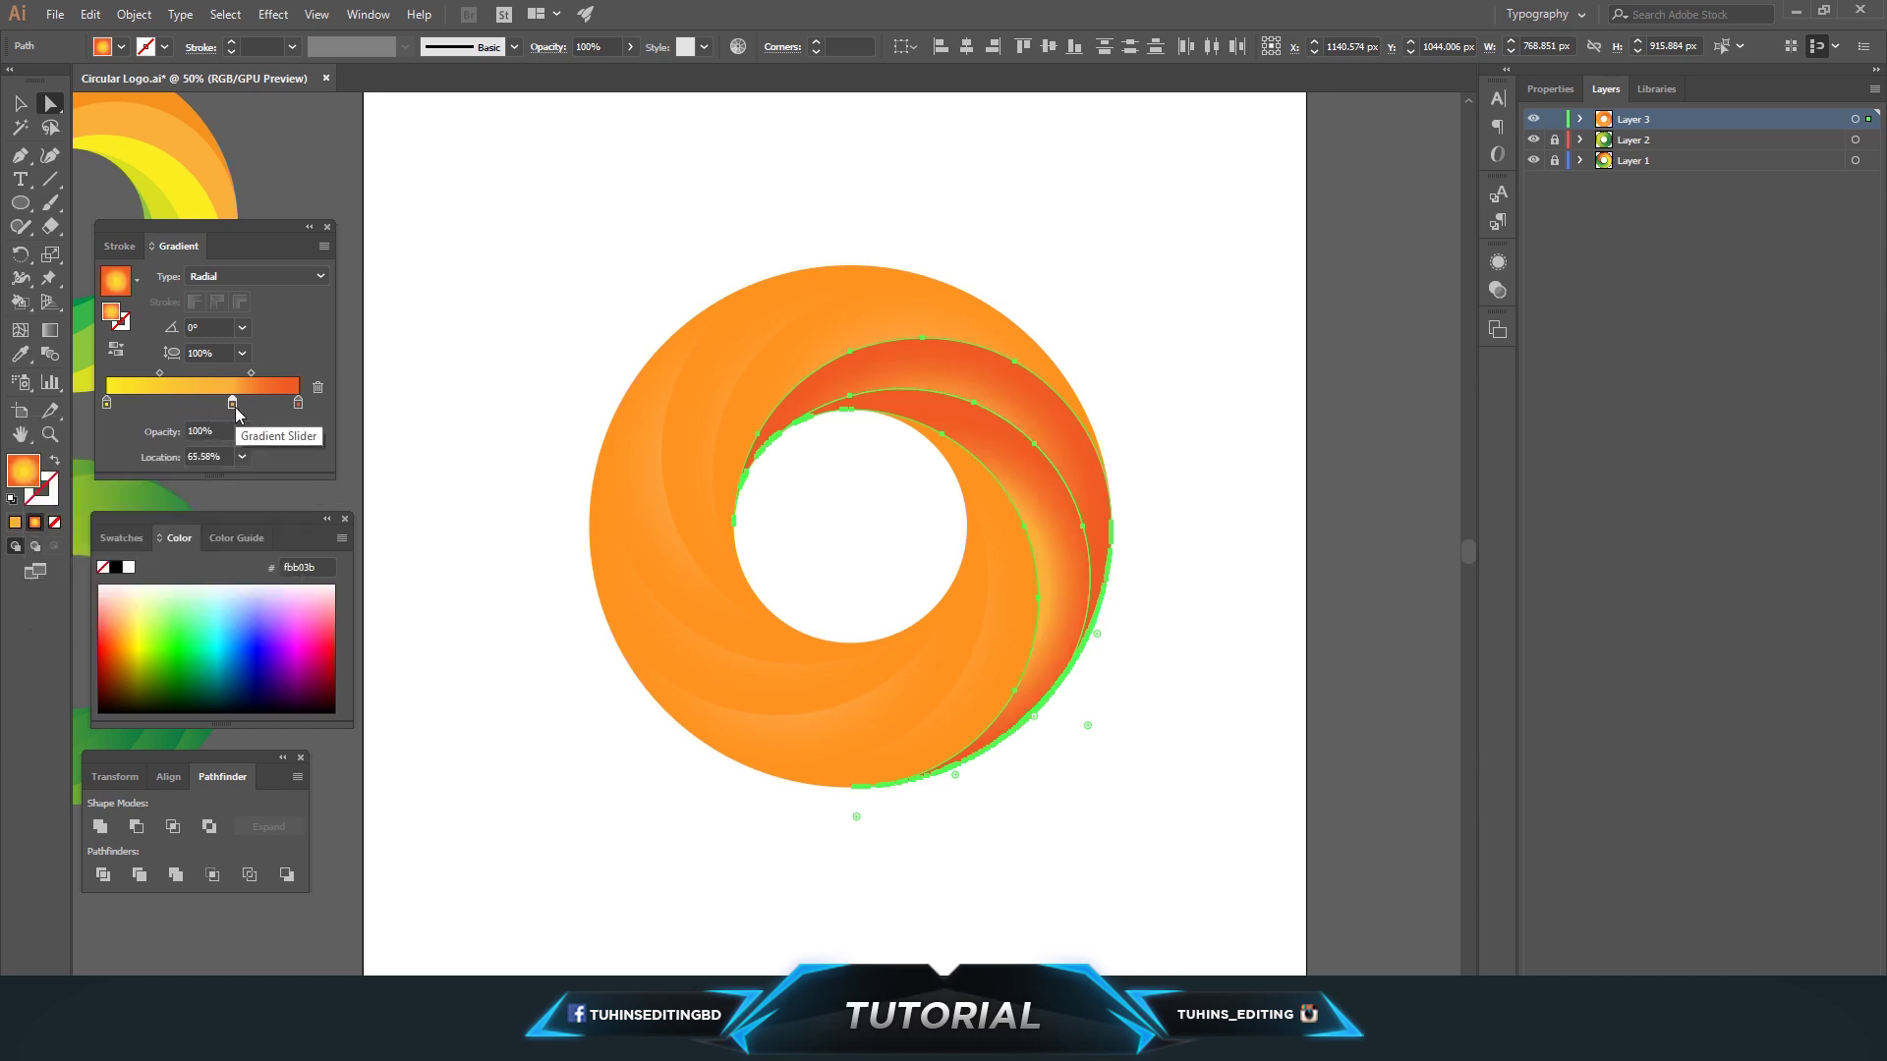
- Select the upper-left swirl band and start adding the other bands
click(496, 372)
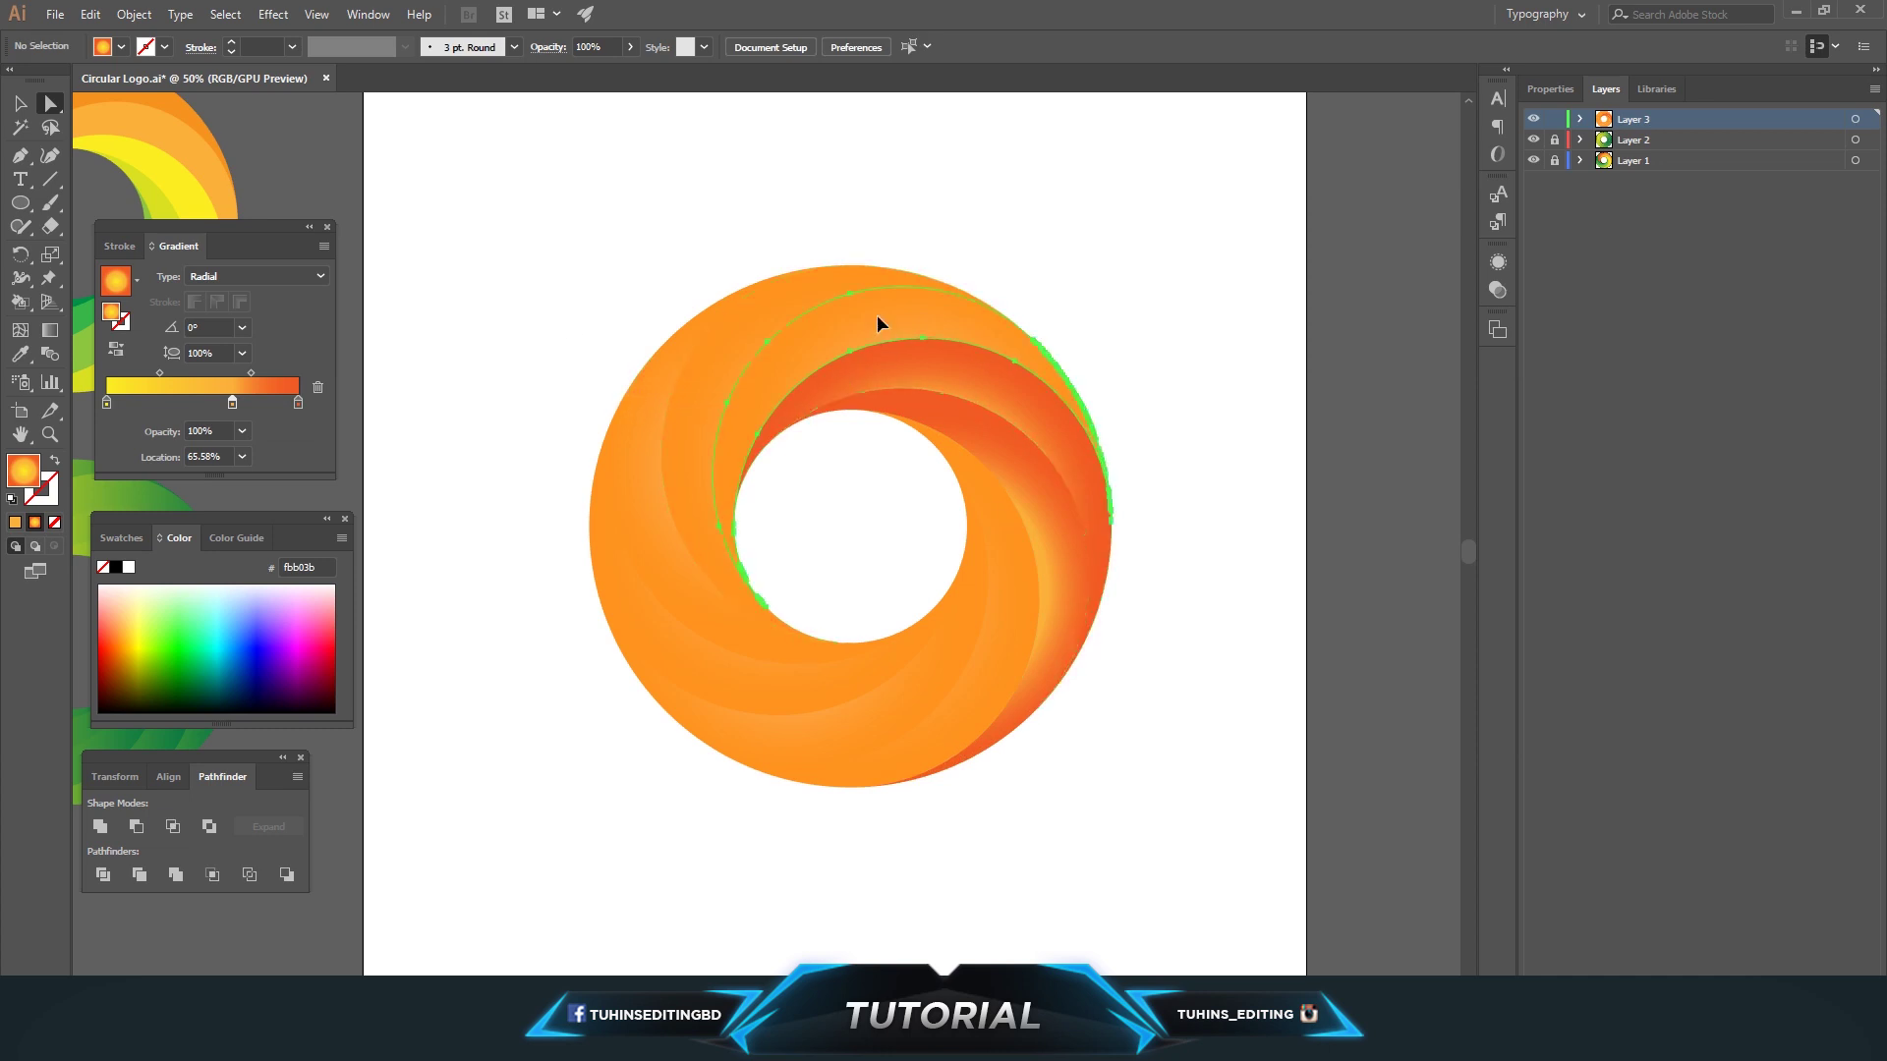
click(744, 342)
shift+click(653, 421)
- Copy the finished band's yellow-to-red-orange gradient onto all selected bands with the Eyedropper
shift+click(656, 699)
key(i)
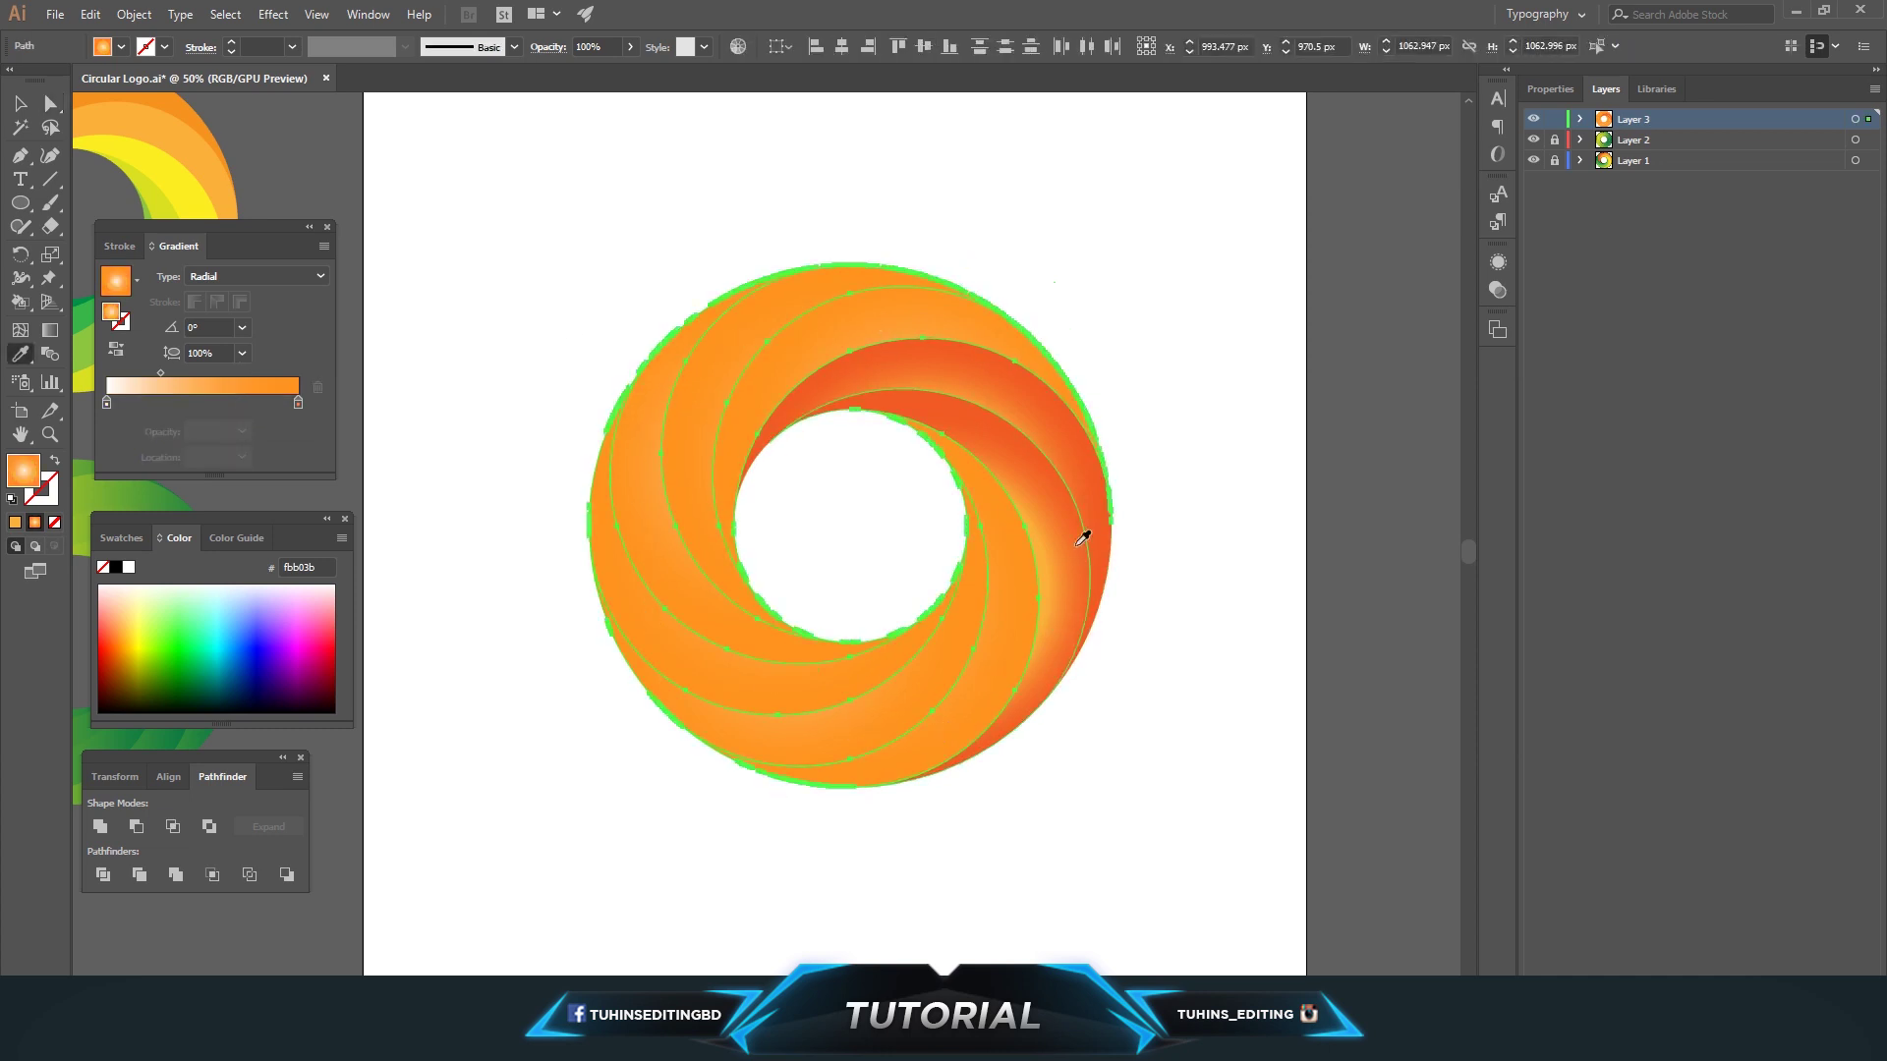
click(1076, 521)
- Deselect, zoom out and pan the view to show all three logo versions
key(a)
click(632, 202)
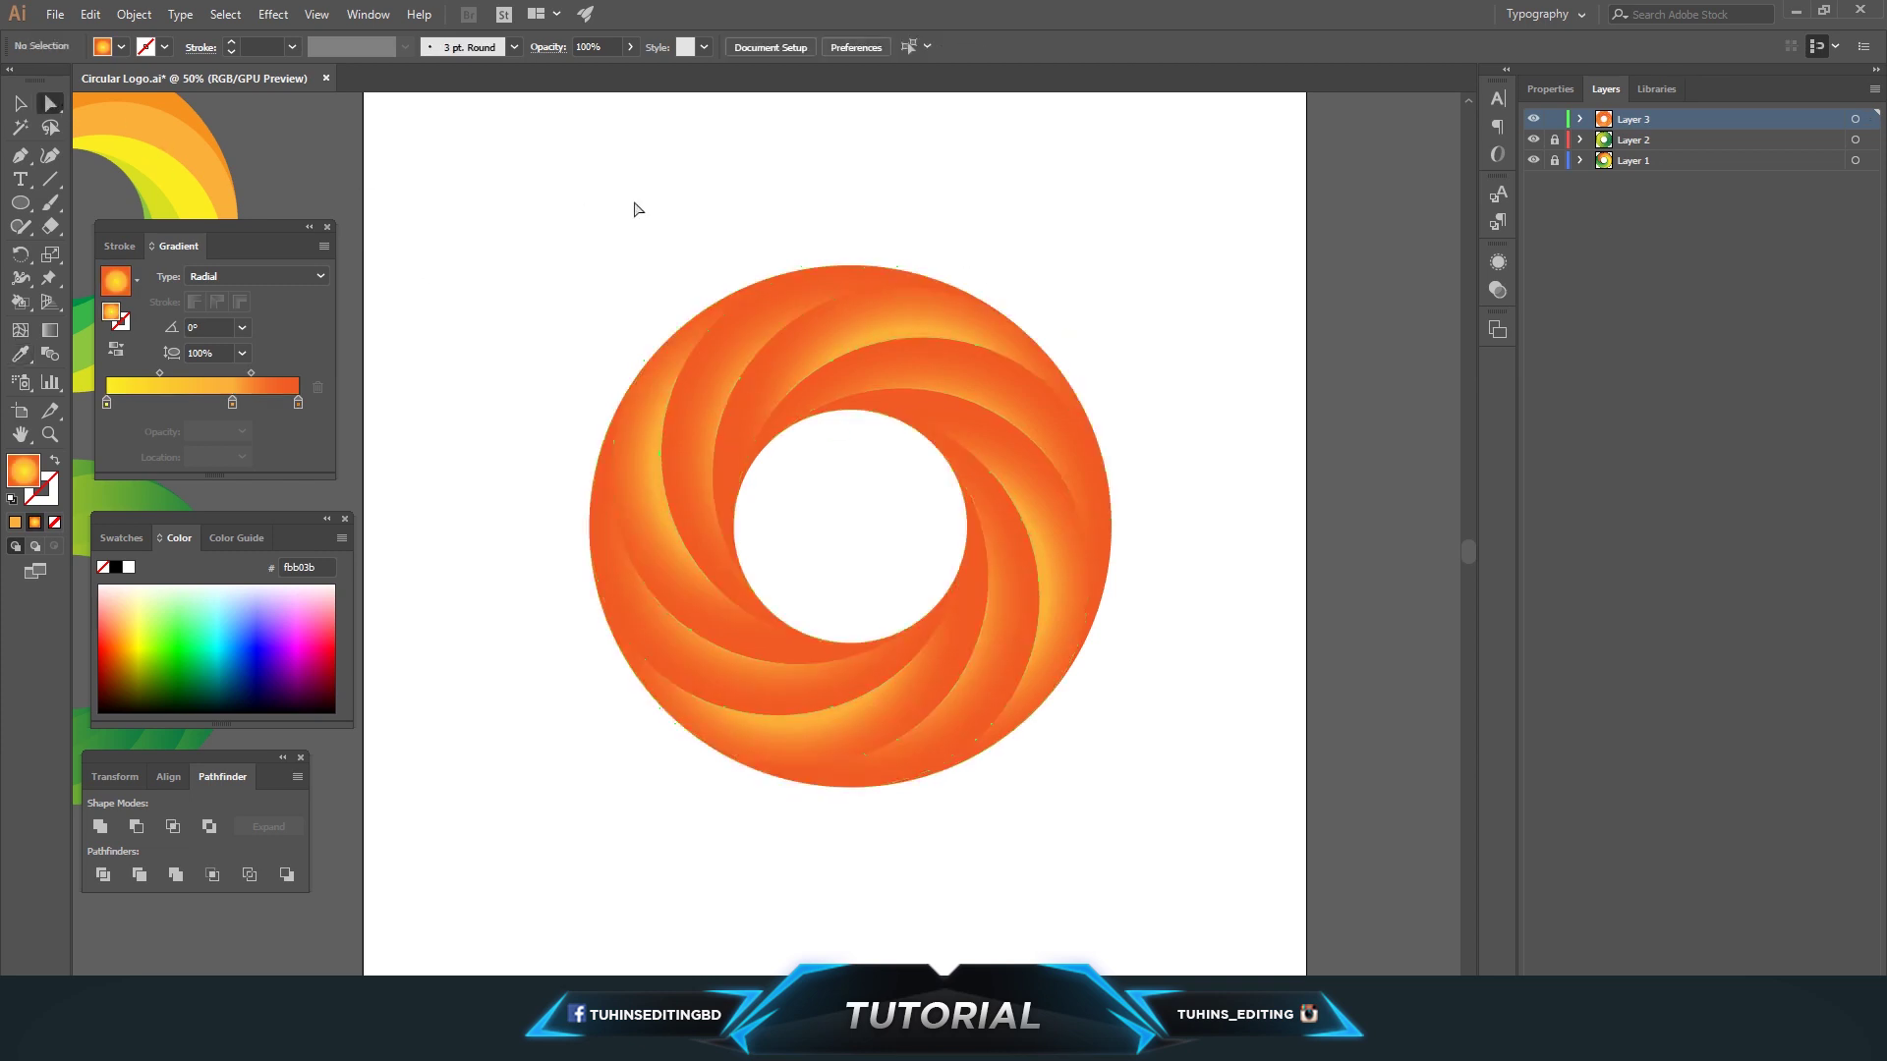
key(ctrl+minus)
key(ctrl+minus)
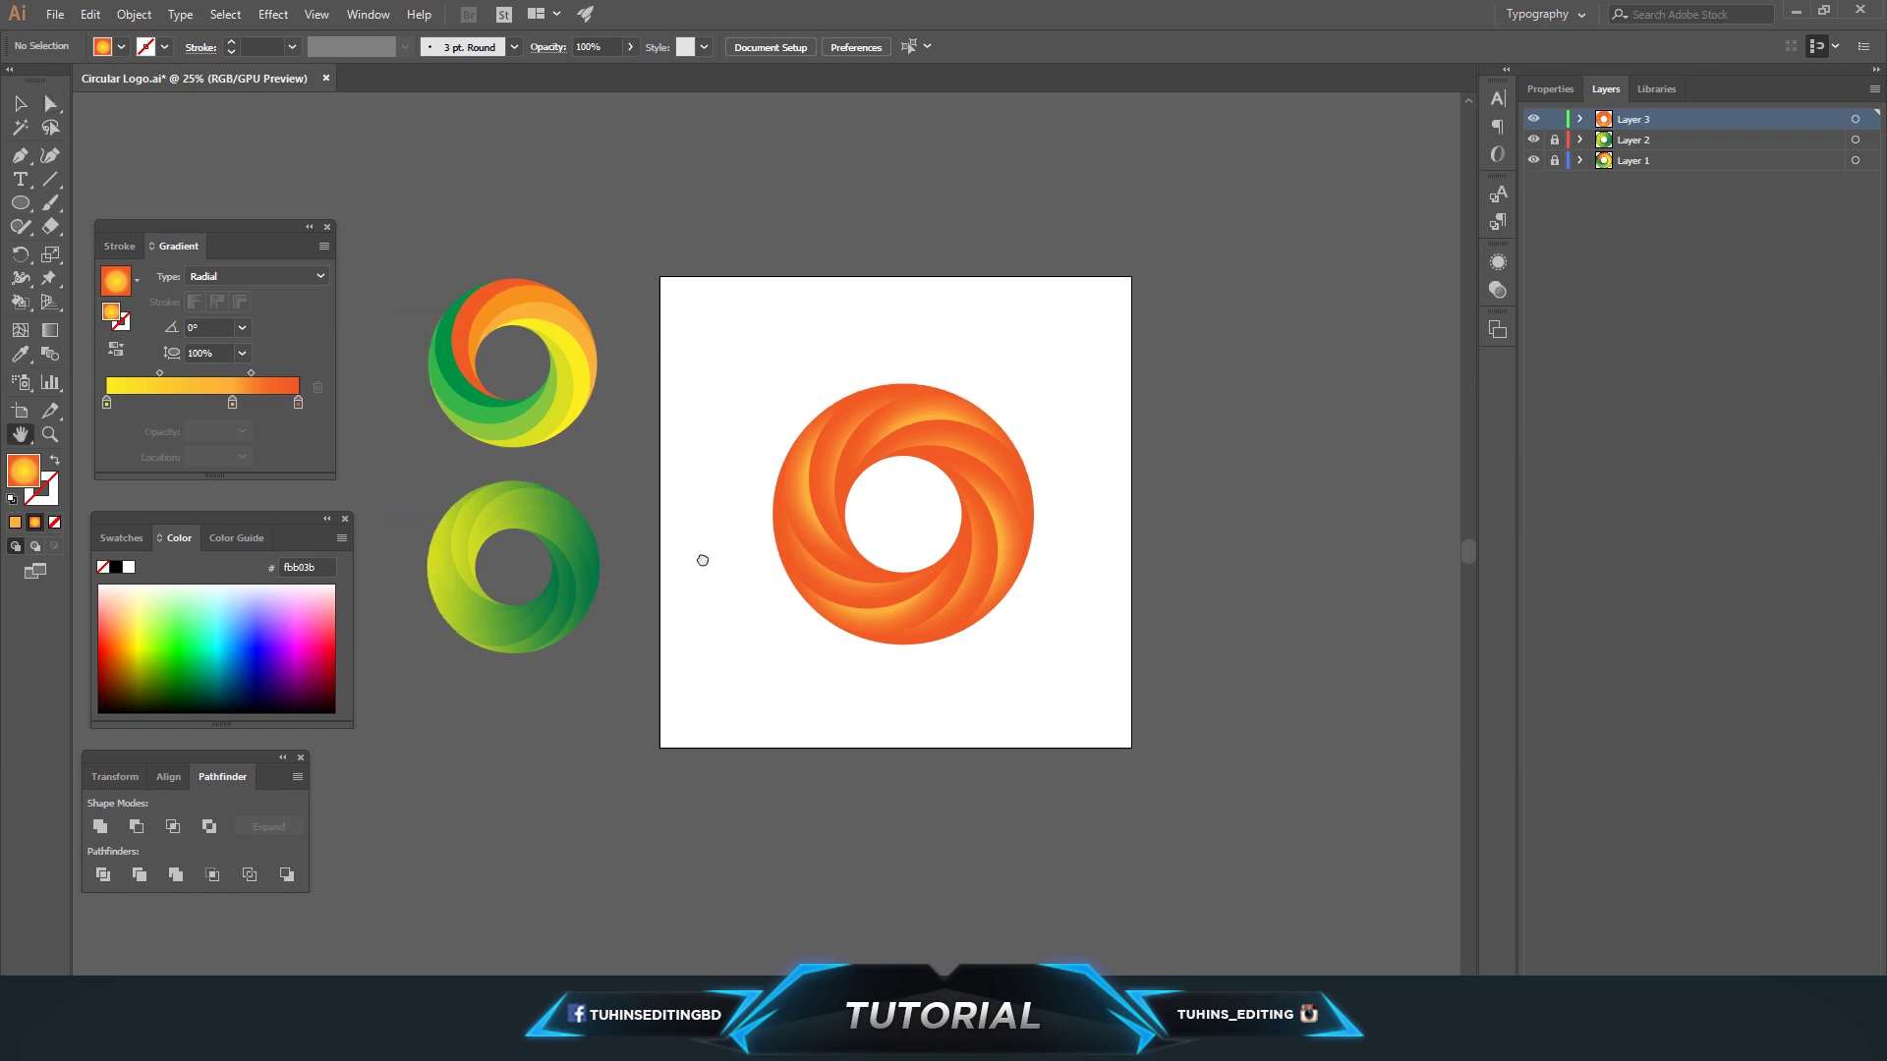
drag(617, 576, 745, 585)
key(v)
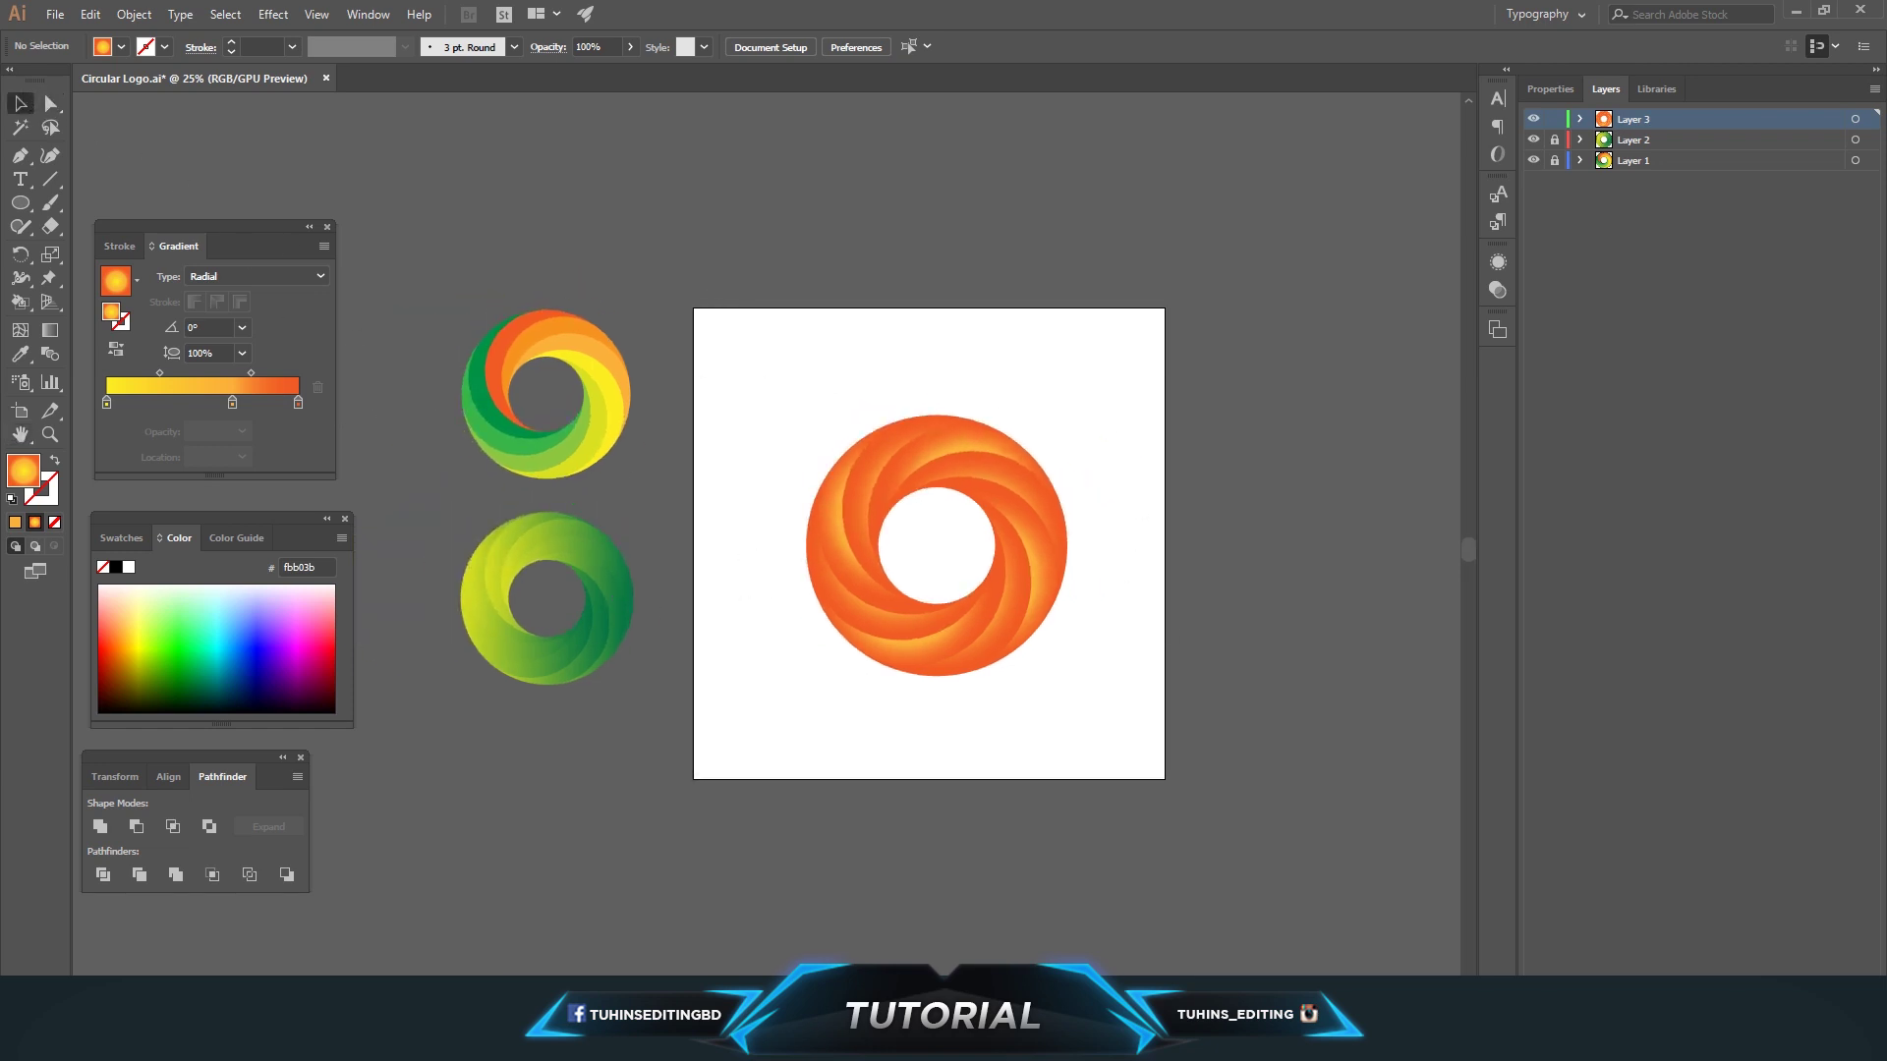